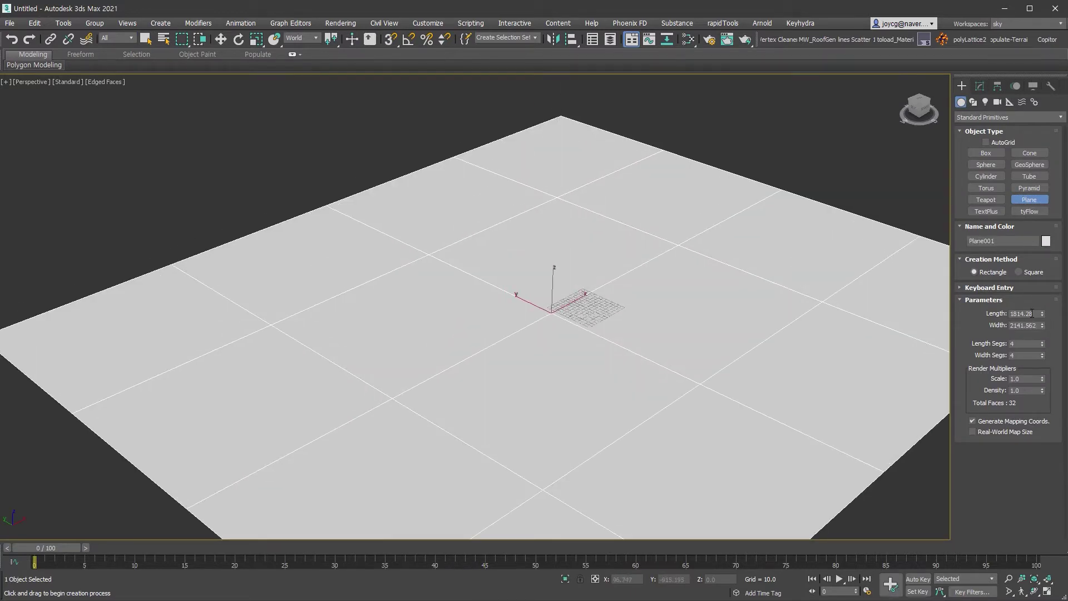
Set the plane's Length and Width to 2000 and fit it in view
double_click(1032, 314)
text(2000)
key(Tab)
text(2000)
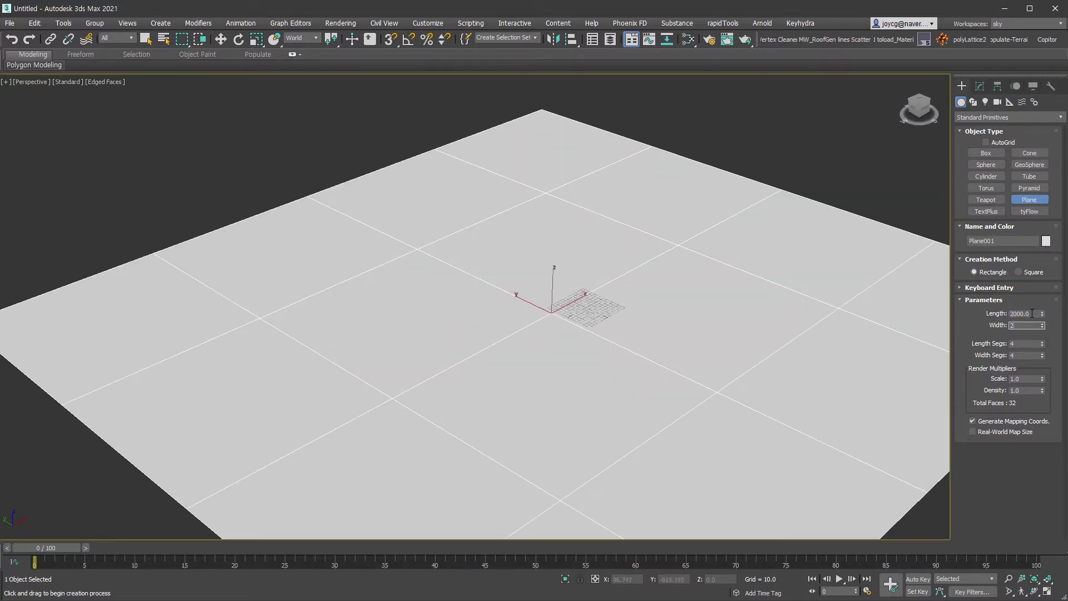
key(Return)
key(z)
Open the Slate Material Editor beside the viewport and show the plane's displacement modifier settings
key(m)
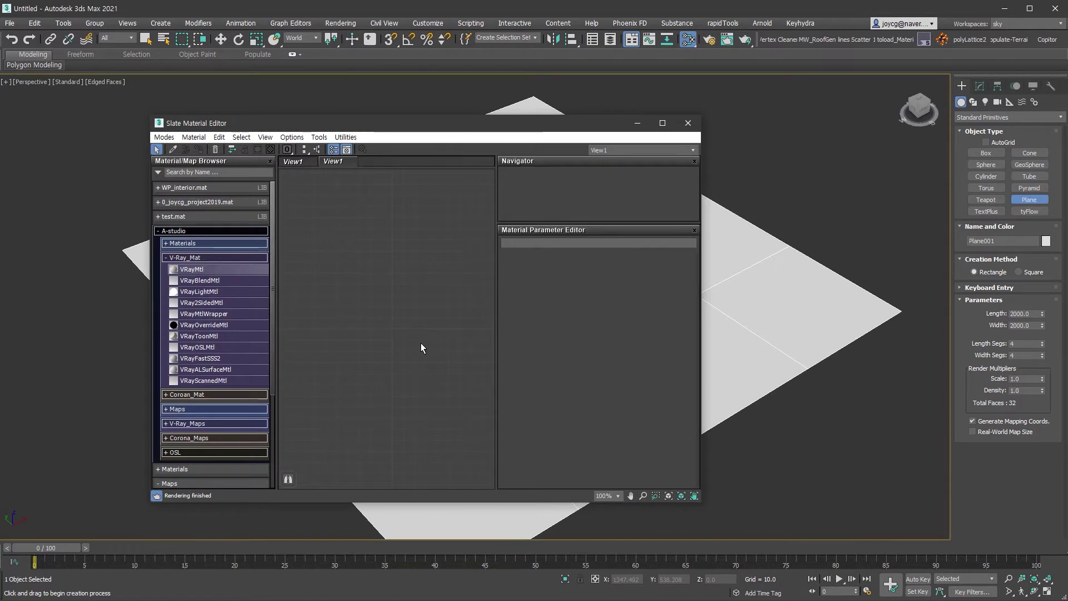
drag(389, 123, 265, 113)
right_click(779, 167)
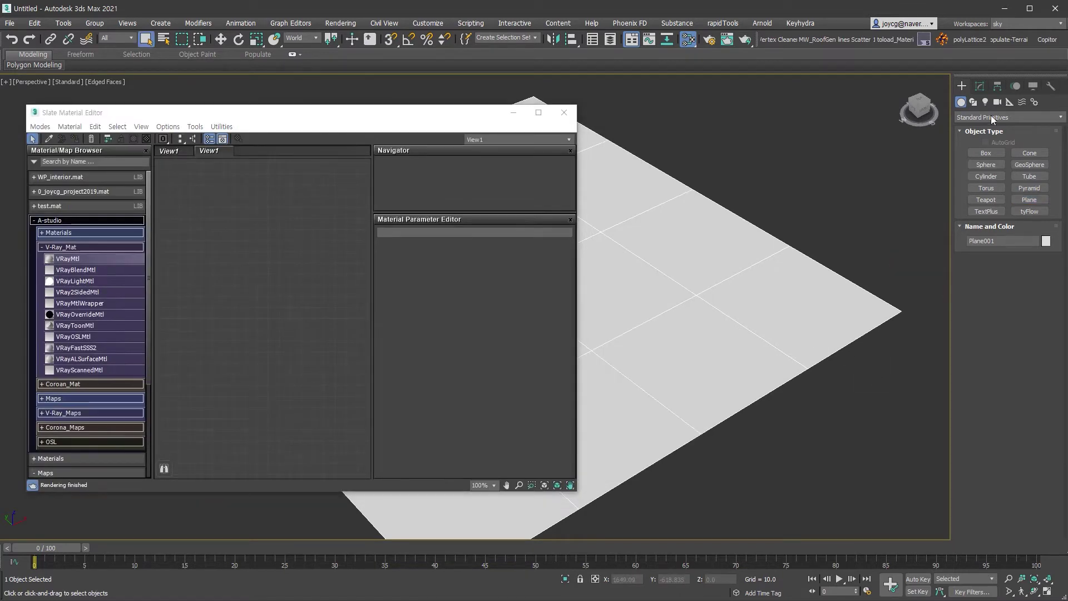
click(979, 86)
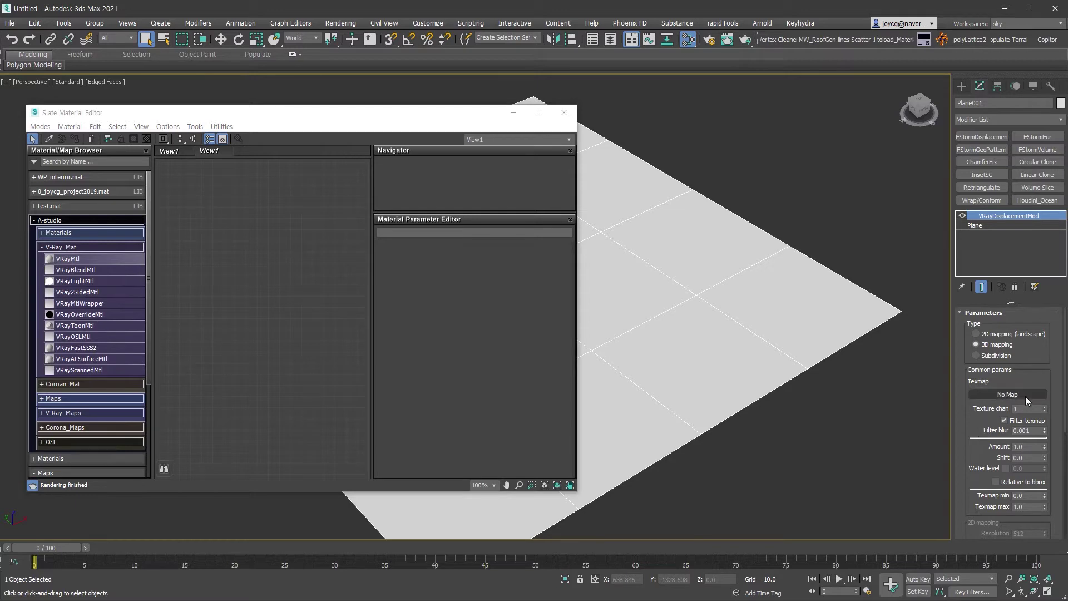
Add a Bitmap node to View1 and start choosing its PSD image file
click(110, 399)
scroll(101, 412, down, 3)
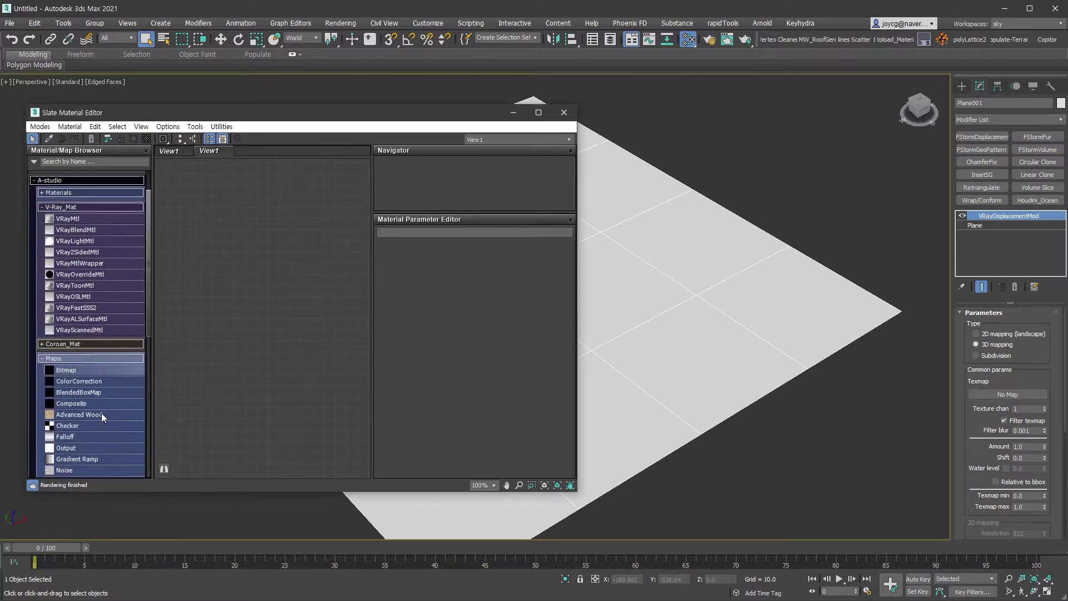
click(93, 331)
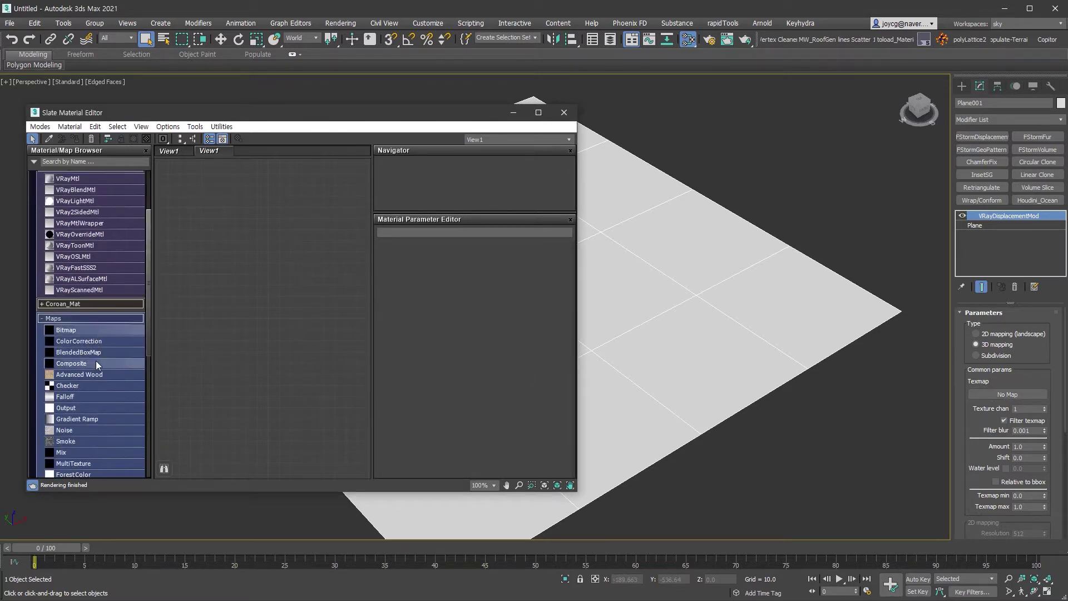
scroll(108, 388, down, 5)
click(109, 373)
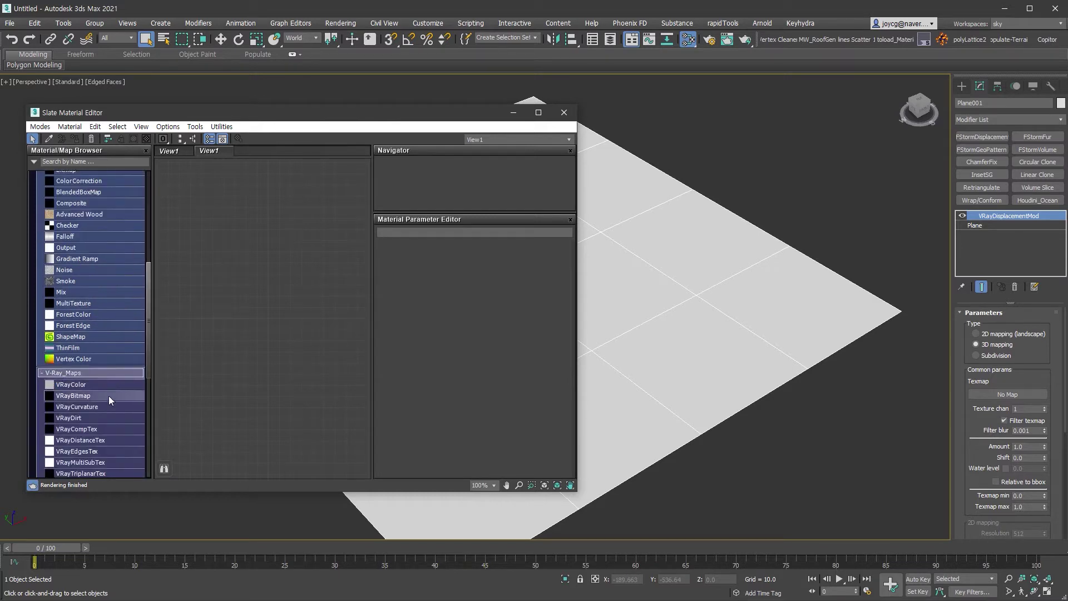
scroll(109, 367, up, 2)
scroll(100, 300, up, 2)
drag(88, 252, 318, 257)
double_click(428, 166)
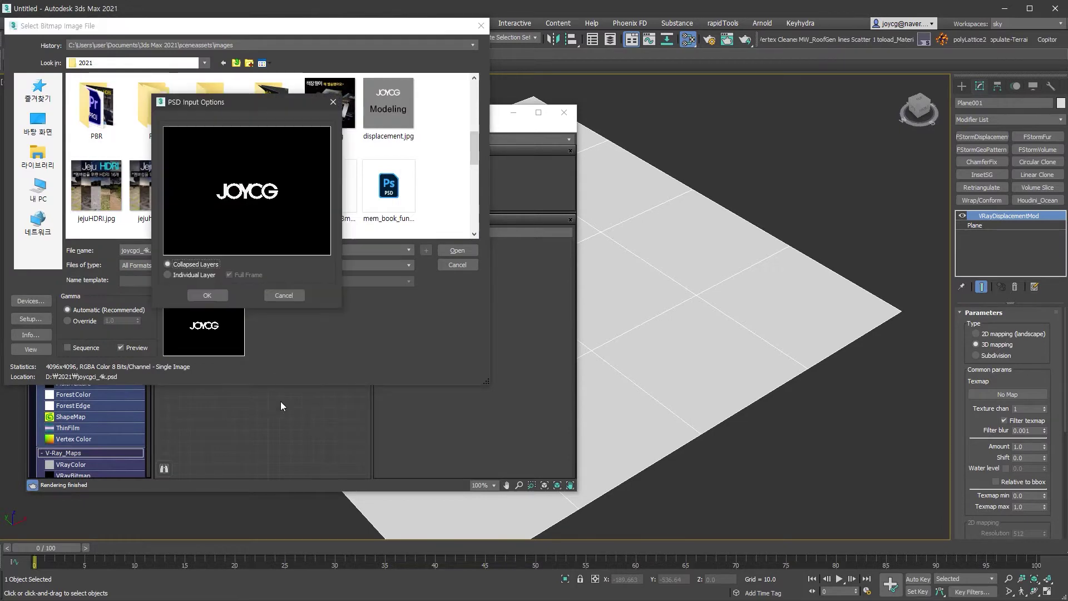
Wire the joycgo_4k.psd bitmap into the displacement Texmap as an instance, with Amount 50
click(210, 293)
double_click(285, 254)
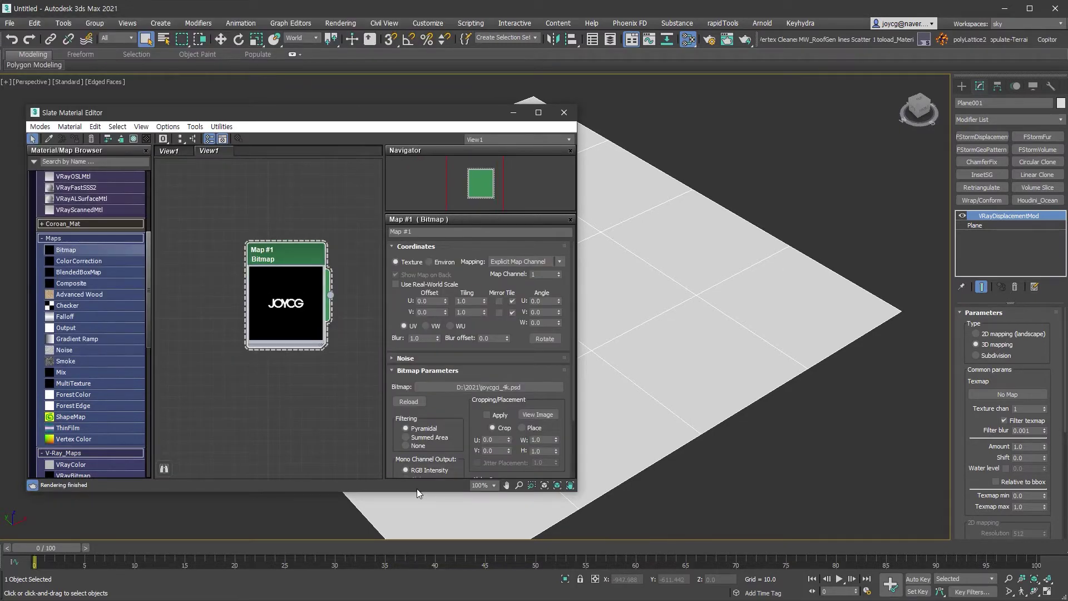
drag(330, 295, 1015, 393)
click(509, 339)
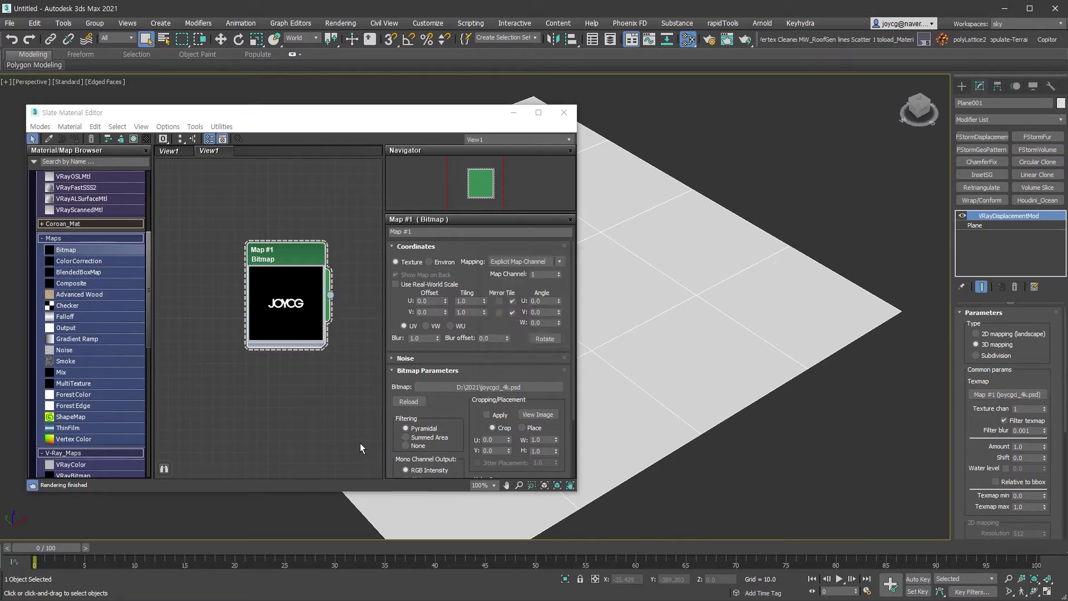
click(1027, 446)
text(50)
key(Return)
Switch to a two-viewport side-by-side layout and render with a dome light
key(m)
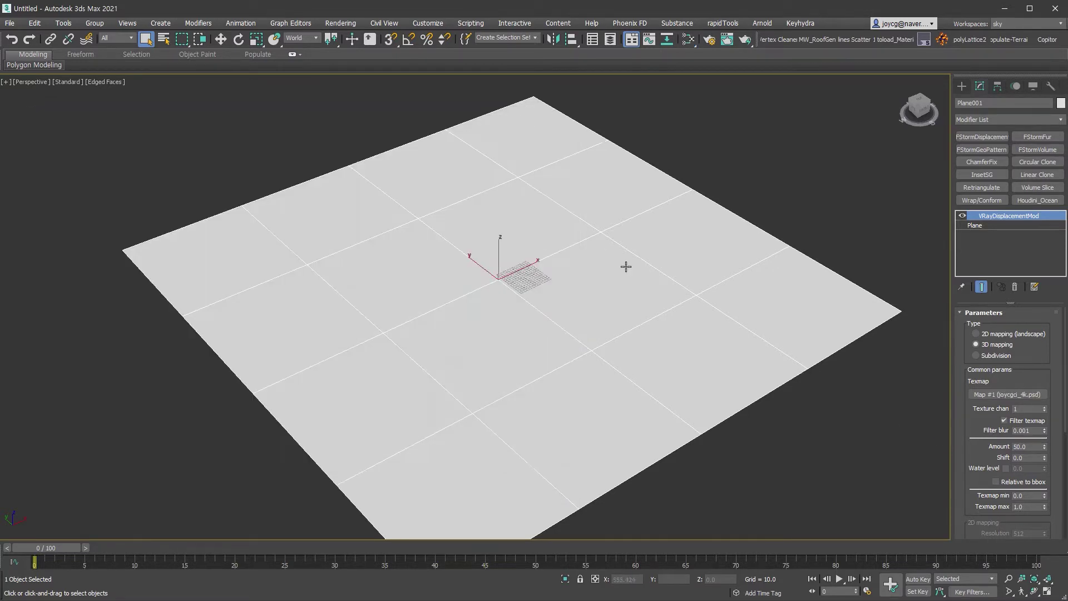
click(483, 173)
click(465, 210)
click(629, 436)
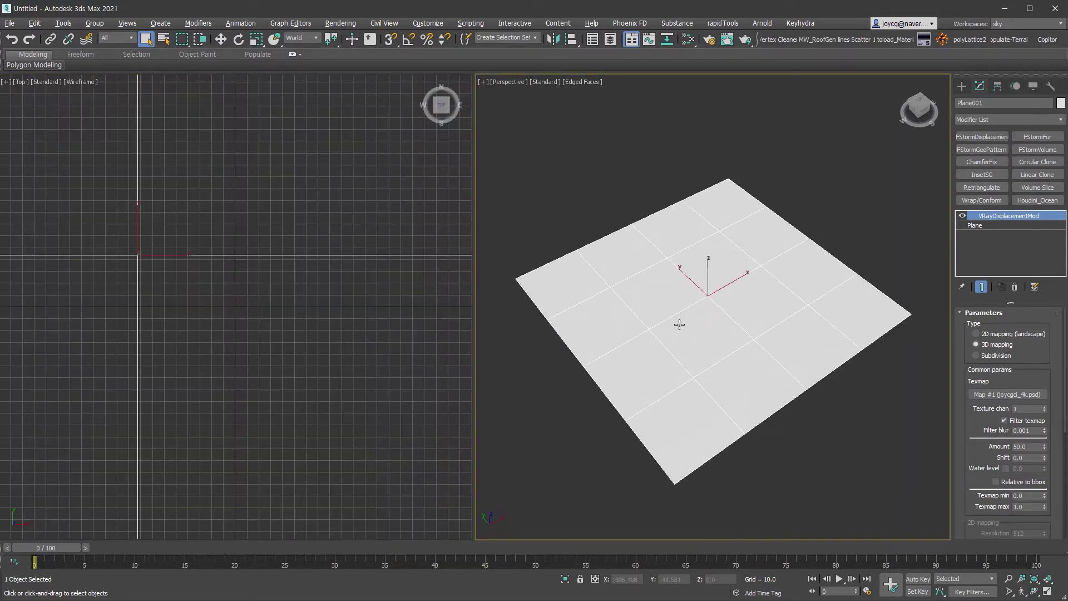
click(746, 39)
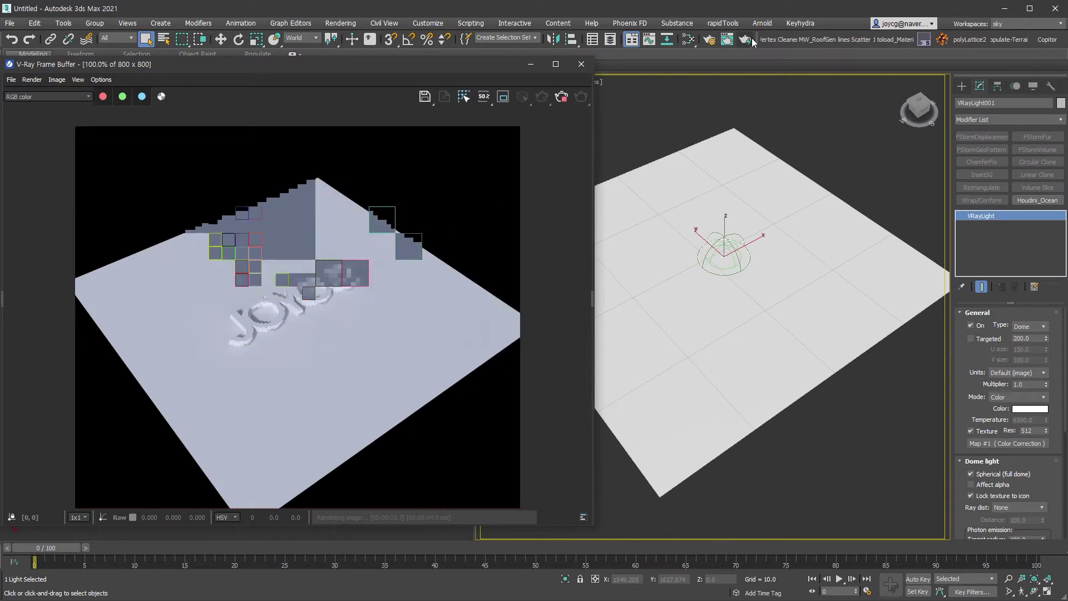
Lower the displacement Edge length from 4.0 to 2.0 and re-render at 200% zoom
click(816, 346)
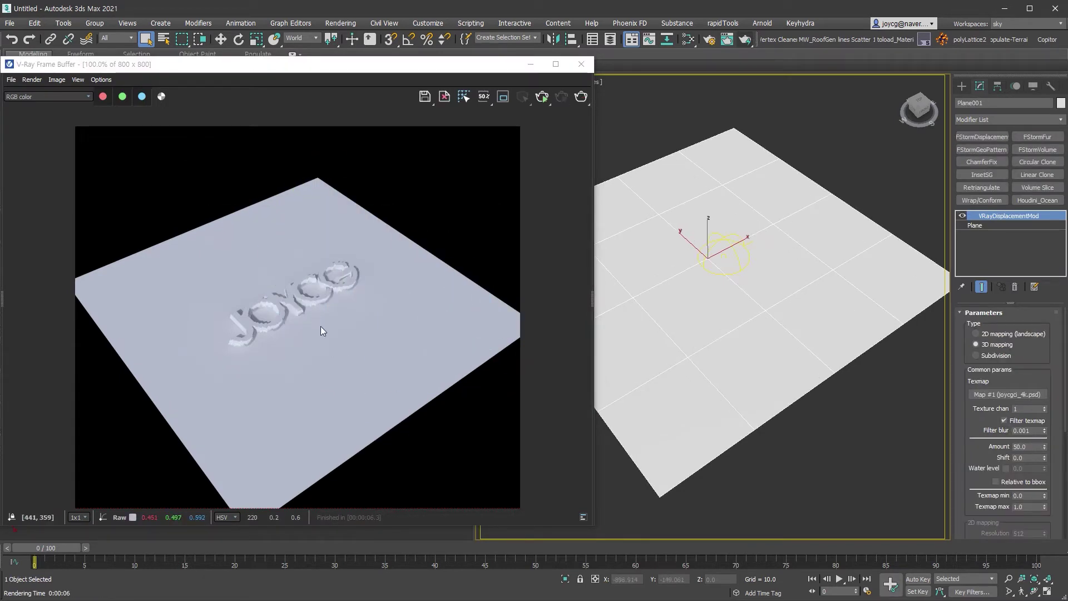
scroll(300, 318, up, 1)
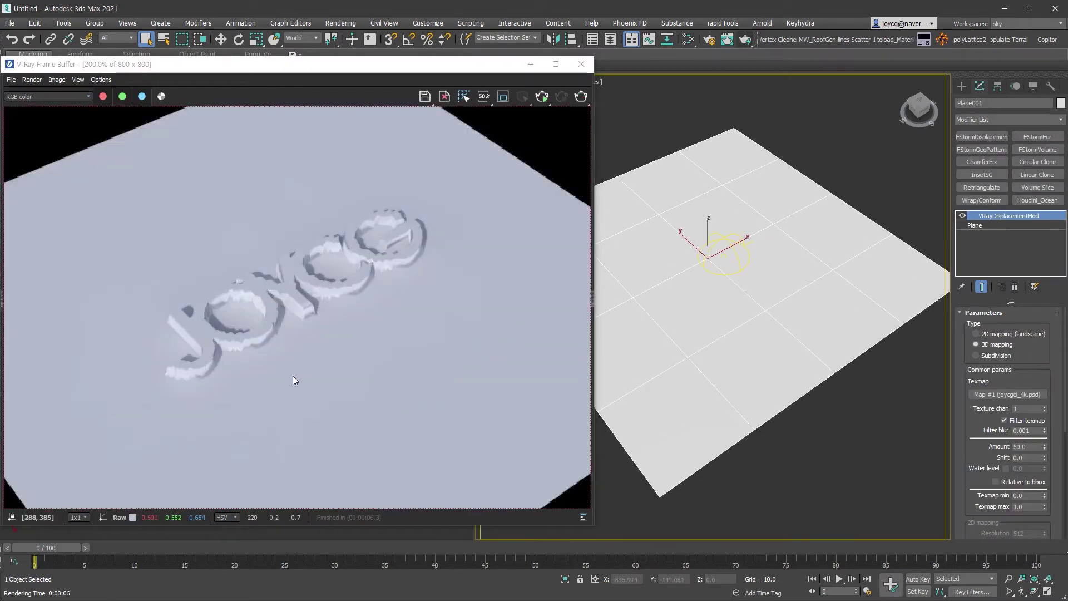
drag(975, 430, 975, 311)
scroll(971, 417, down, 2)
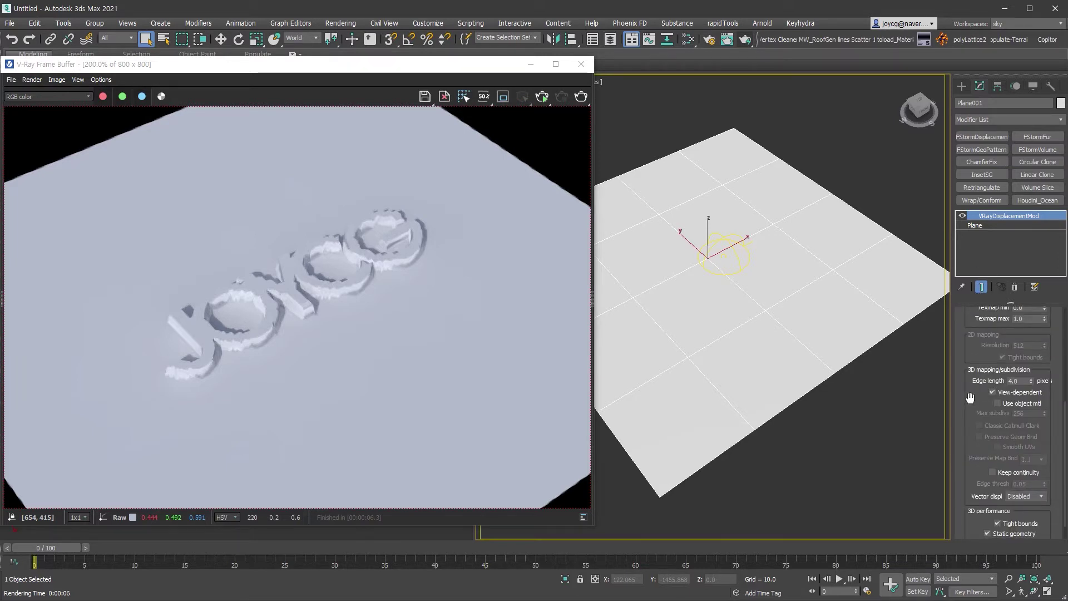
double_click(1013, 381)
text(2)
key(Return)
click(583, 96)
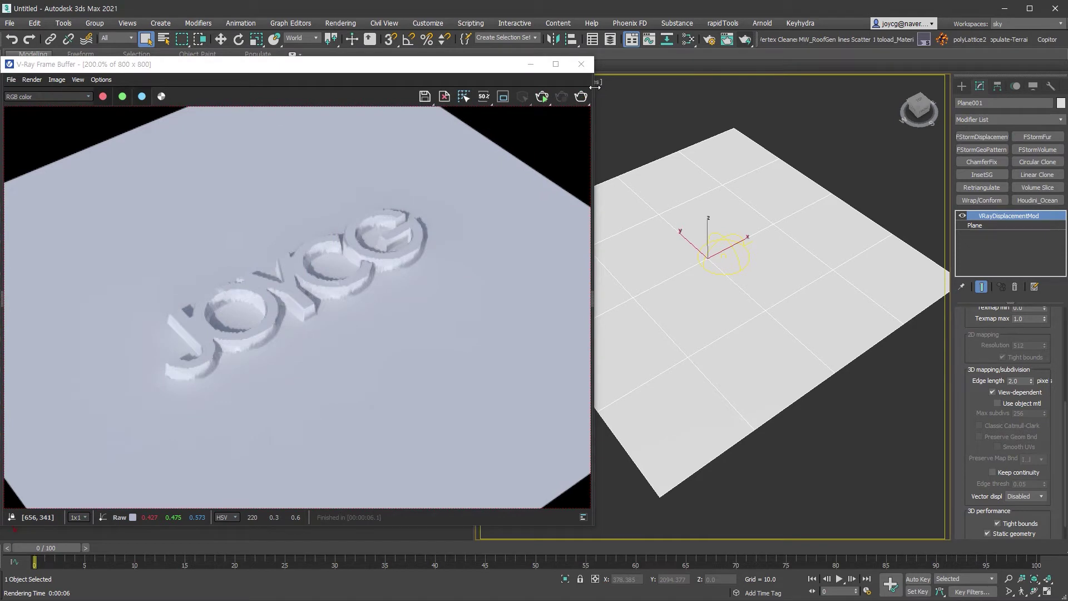
scroll(1006, 422, up, 5)
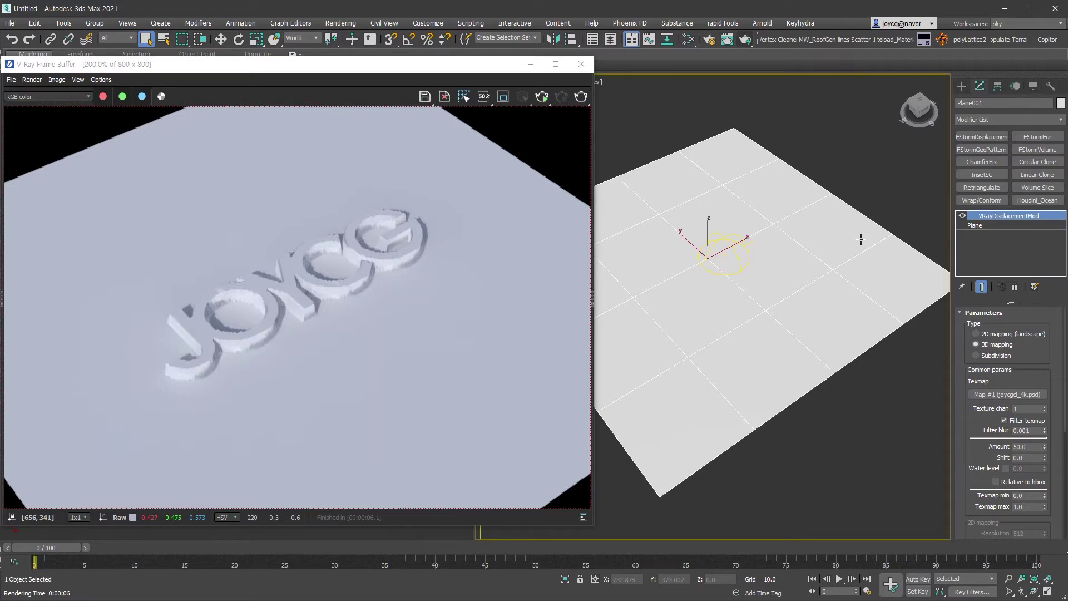
Switch displacement to 2D landscape mapping, tile the logo bitmap 5 × 5, and re-render
click(976, 333)
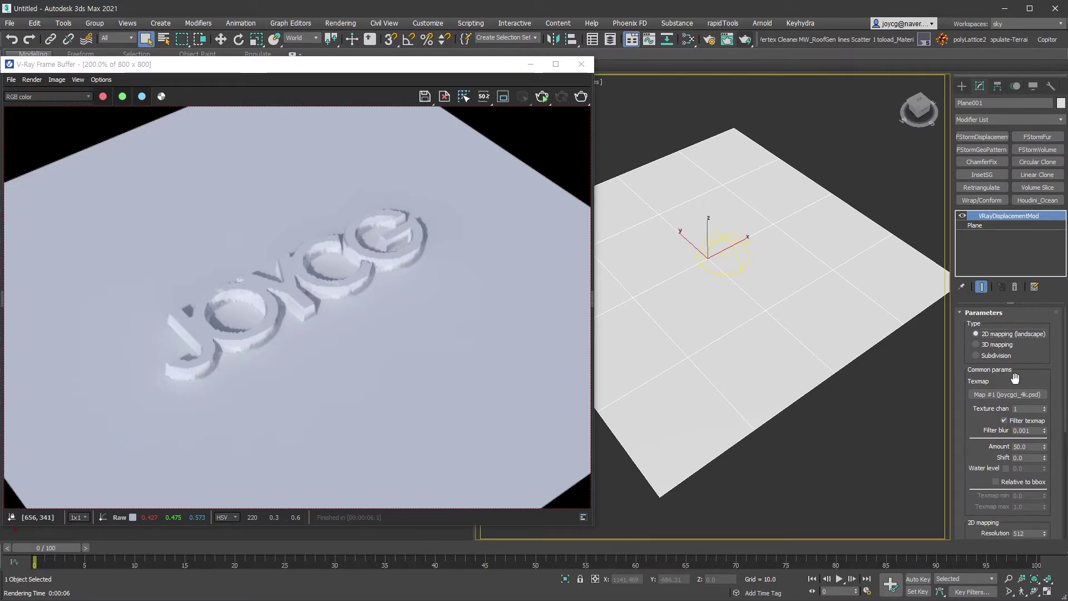
key(shift+q)
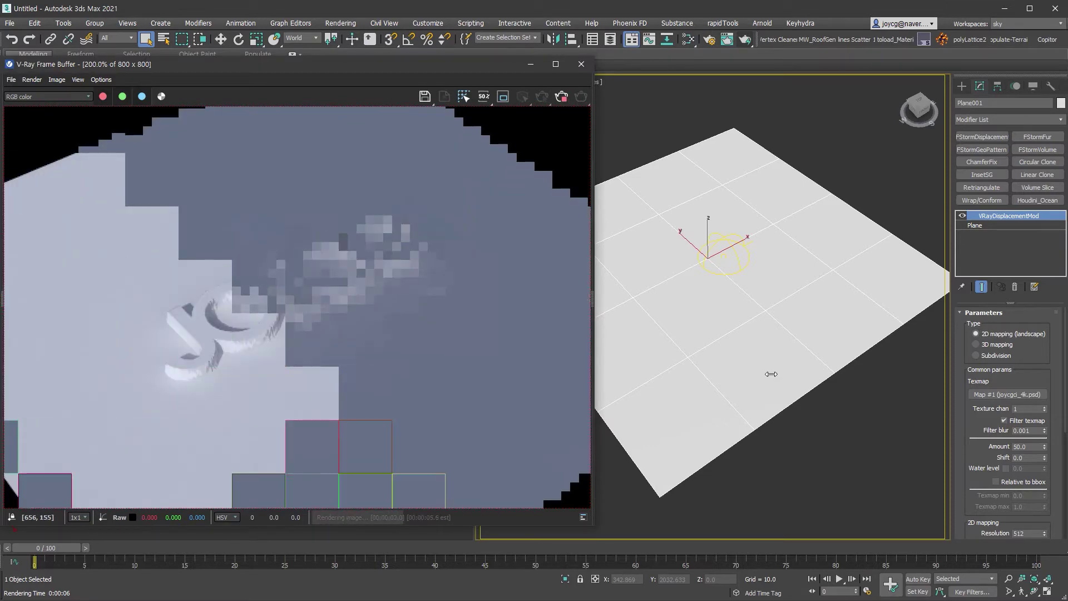
click(688, 39)
double_click(467, 302)
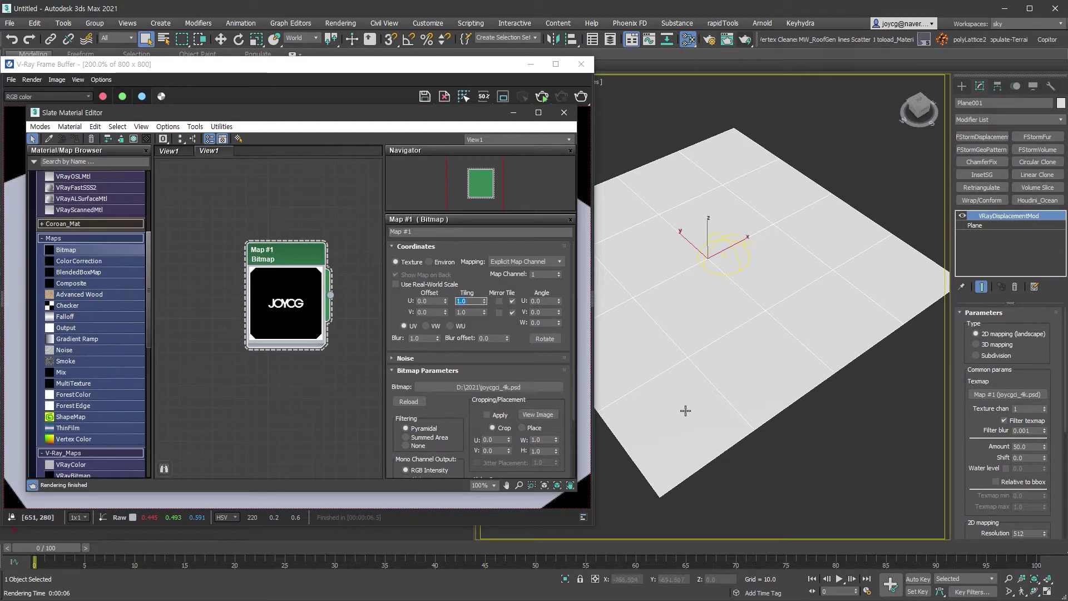
text(5)
click(563, 112)
click(581, 96)
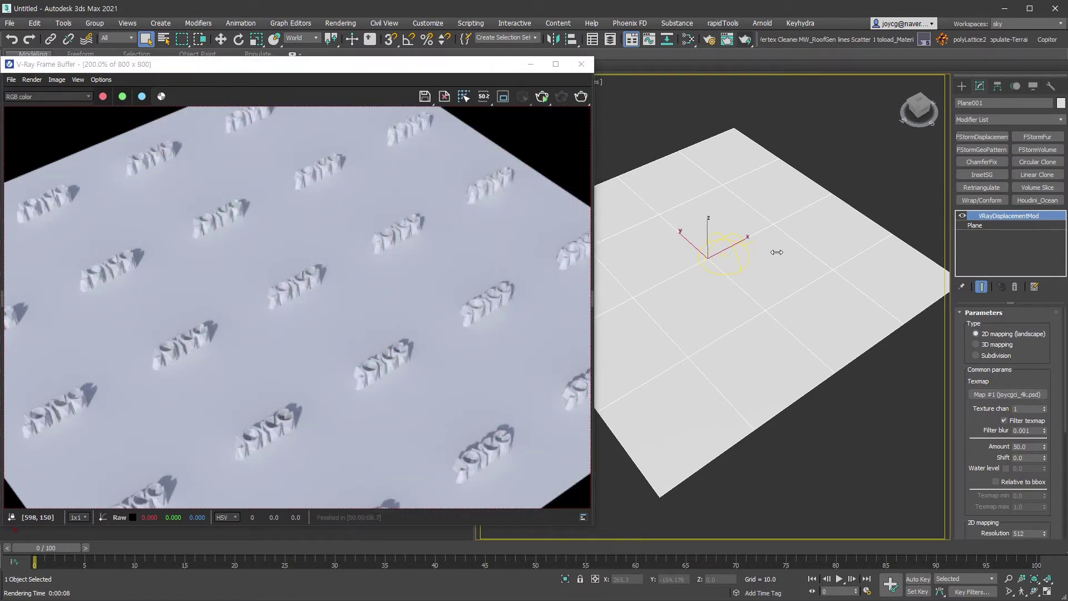
Cut the displacement Amount from 50.0 to 5.0, re-render, and close the frame buffer
double_click(1026, 447)
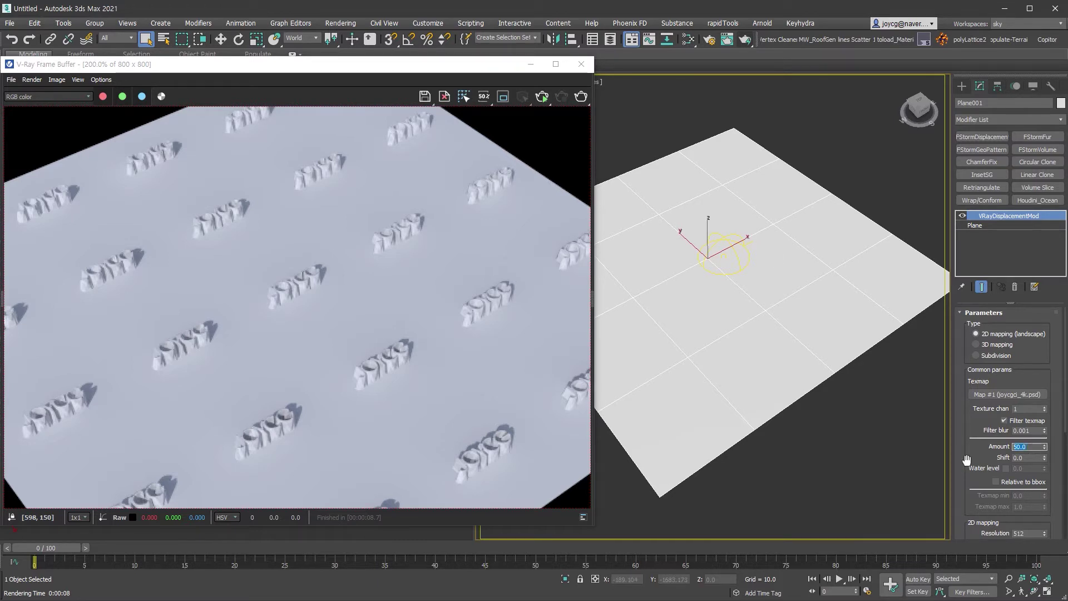
text(5)
key(Return)
key(shift+q)
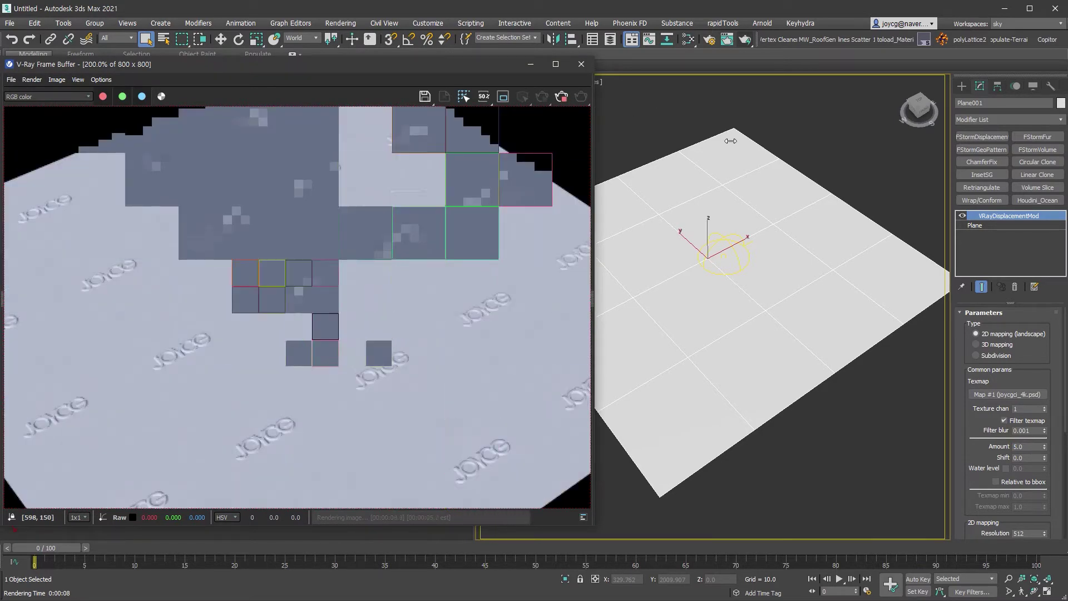
click(581, 64)
key(m)
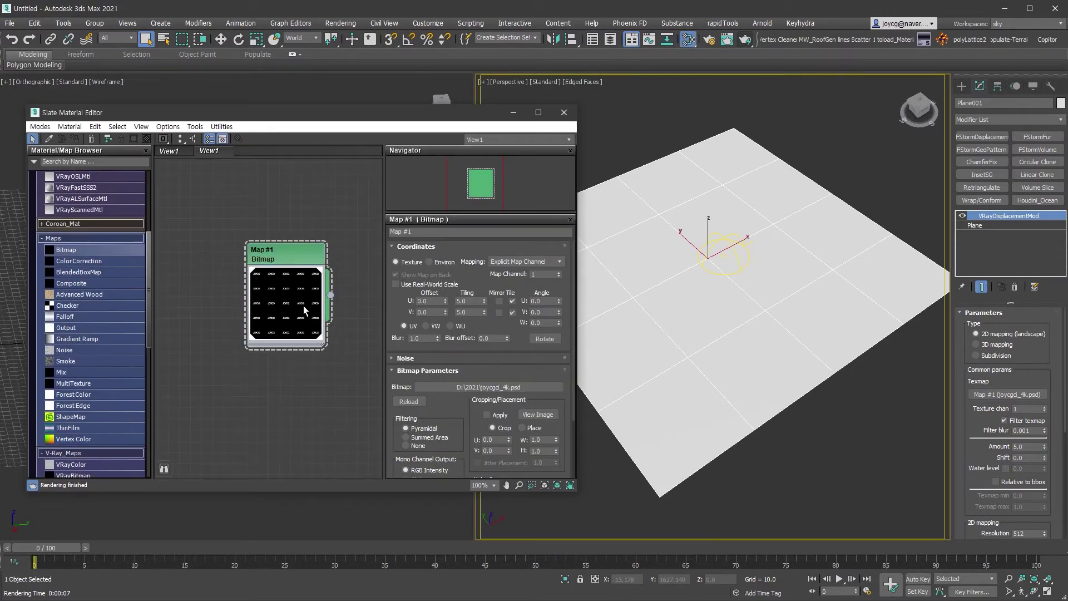
Bring the circular hole_tex composite from the test.mat library into the Slate view
click(109, 238)
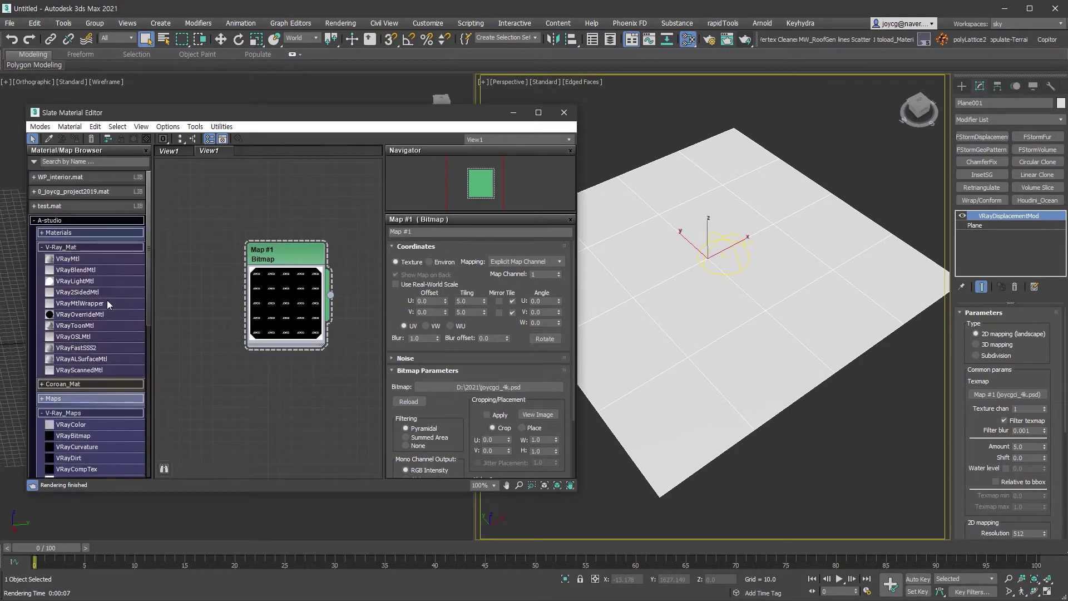
click(100, 247)
click(92, 290)
click(95, 276)
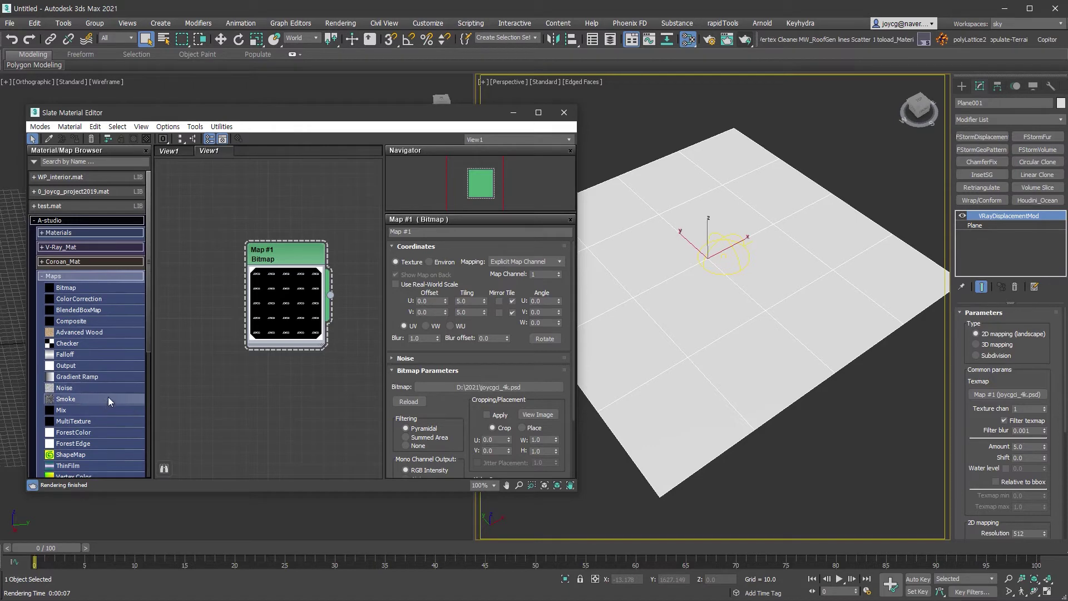
click(96, 206)
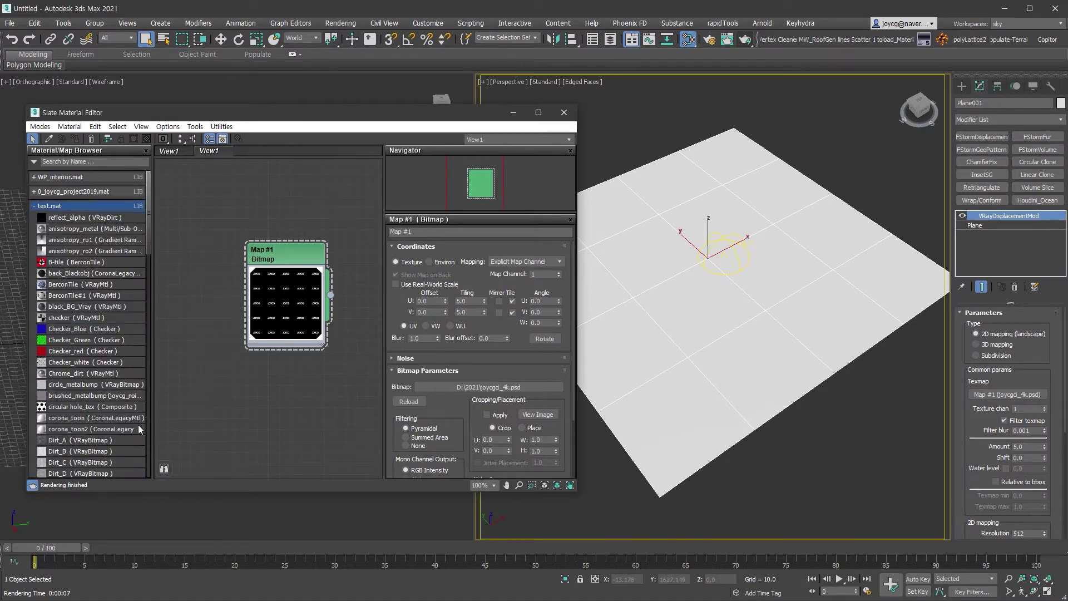
scroll(96, 211, down, 3)
mouse_move(98, 327)
mouse_down()
mouse_move(284, 409)
mouse_move(350, 277)
mouse_up()
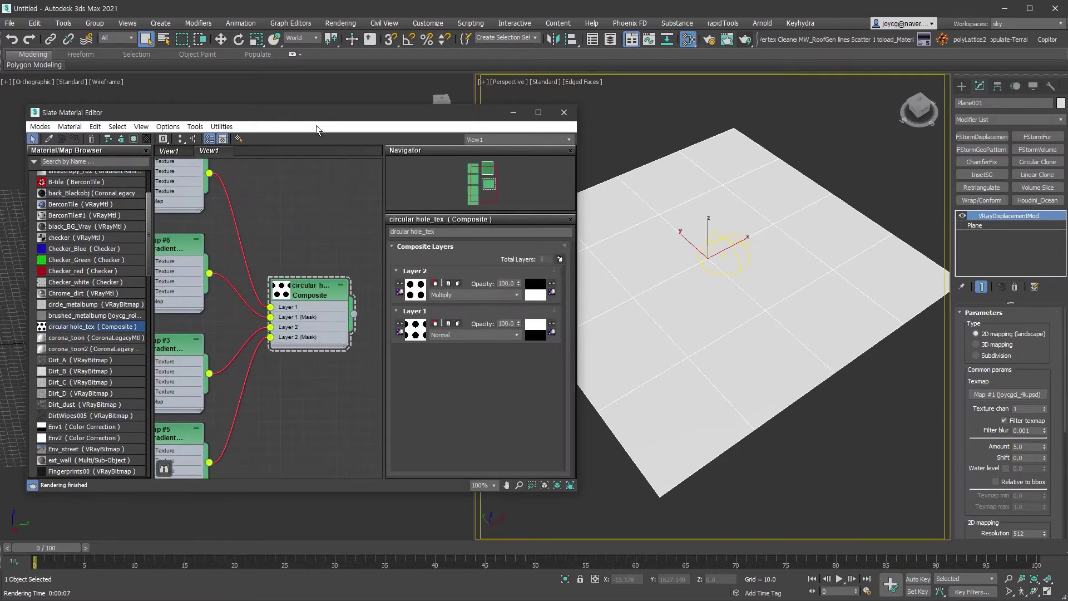
double_click(282, 288)
middle_drag(317, 365, 229, 350)
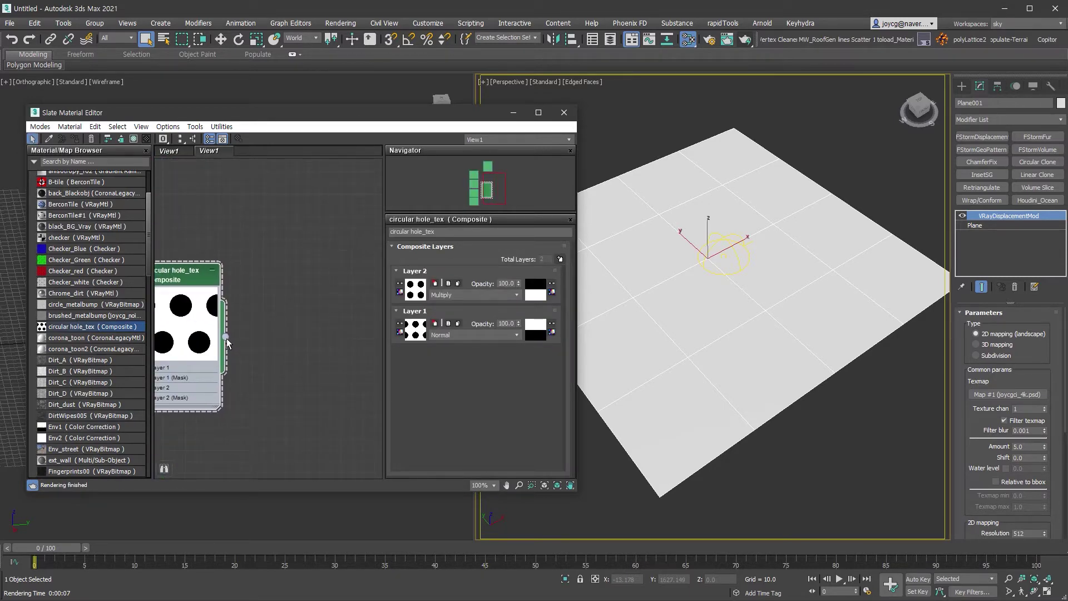
Add an inverted Output map on the composite, wire it into the displacement Texmap, and render
drag(227, 338, 278, 345)
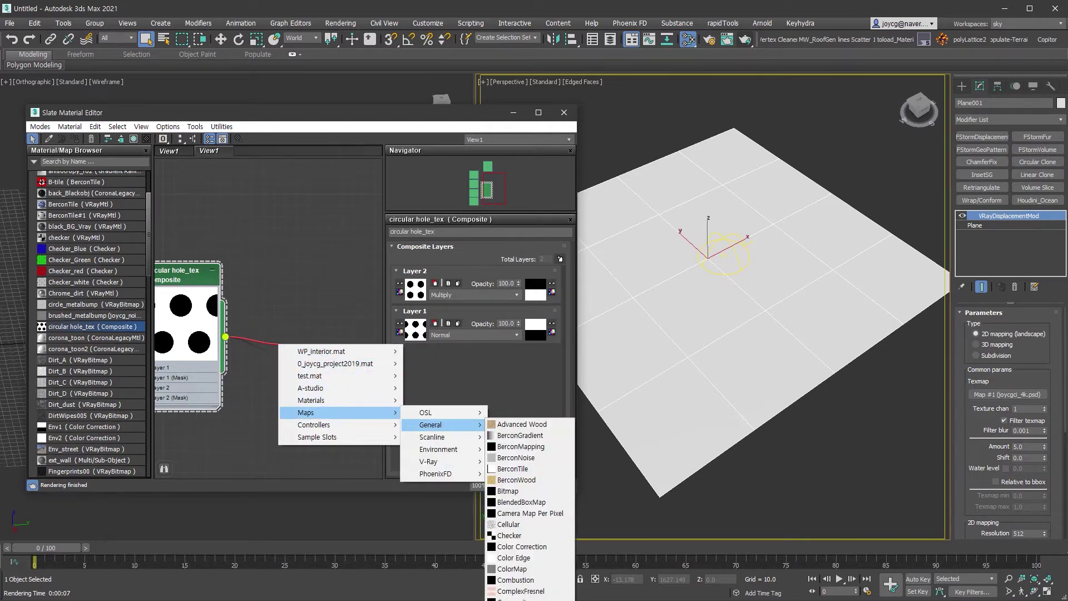
click(518, 590)
drag(296, 307, 303, 287)
middle_drag(247, 301, 349, 292)
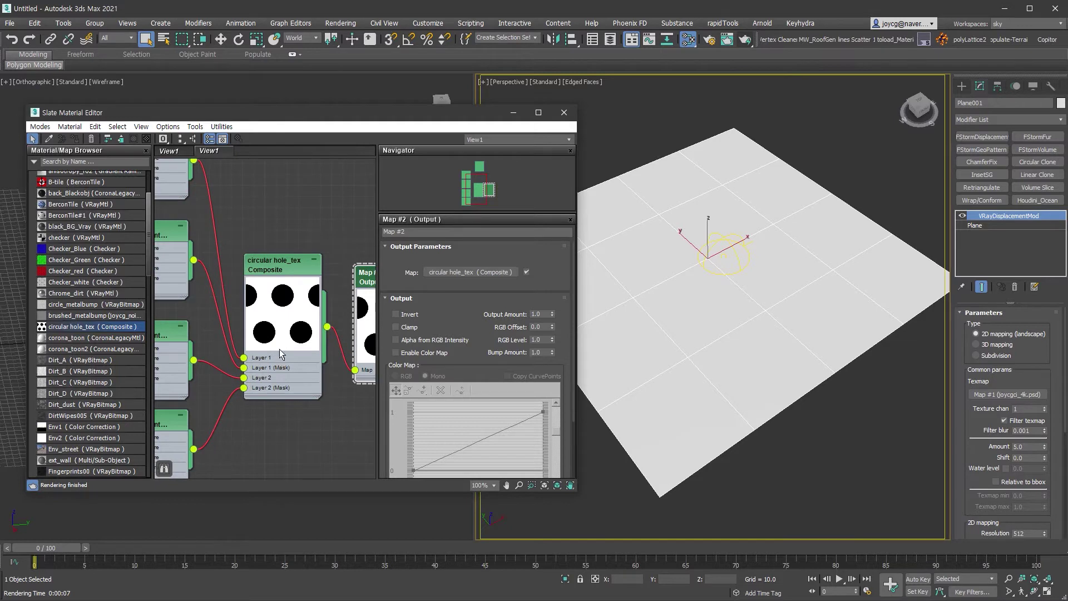
middle_drag(372, 350, 284, 357)
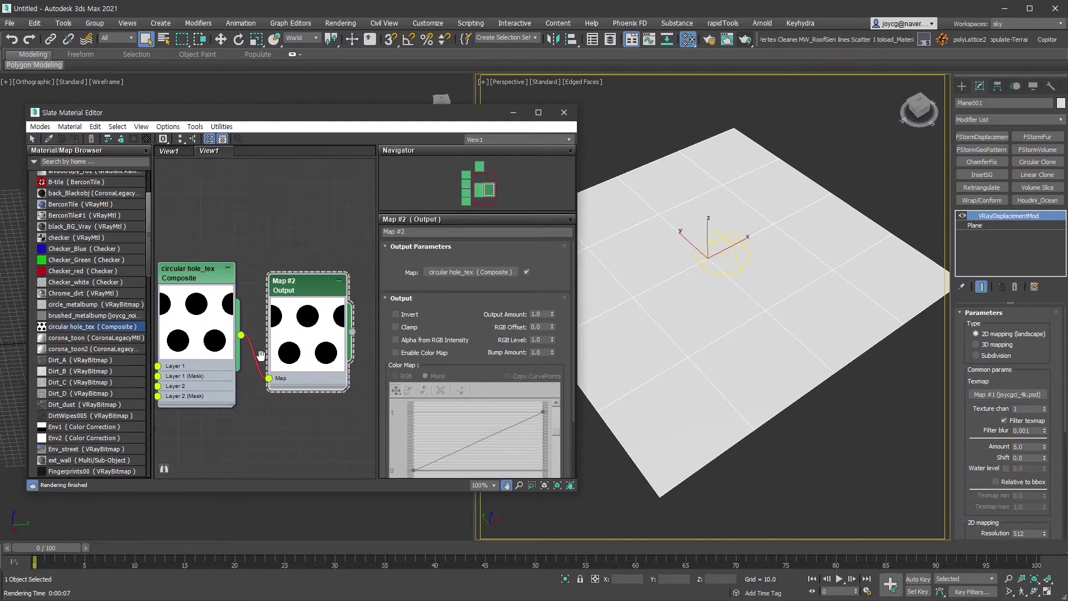
click(412, 316)
drag(350, 332, 1007, 394)
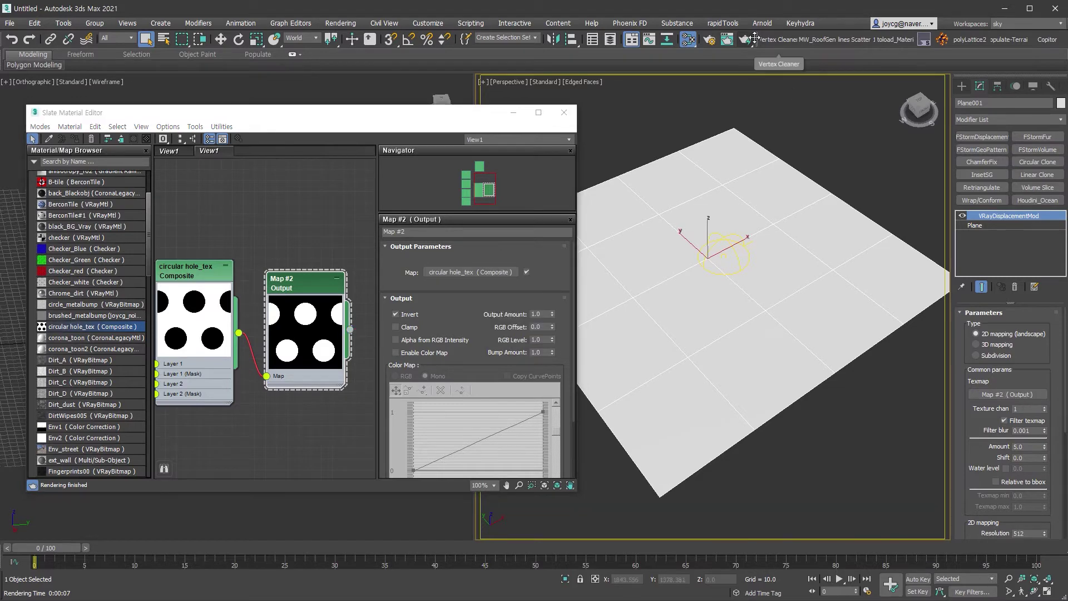
click(748, 39)
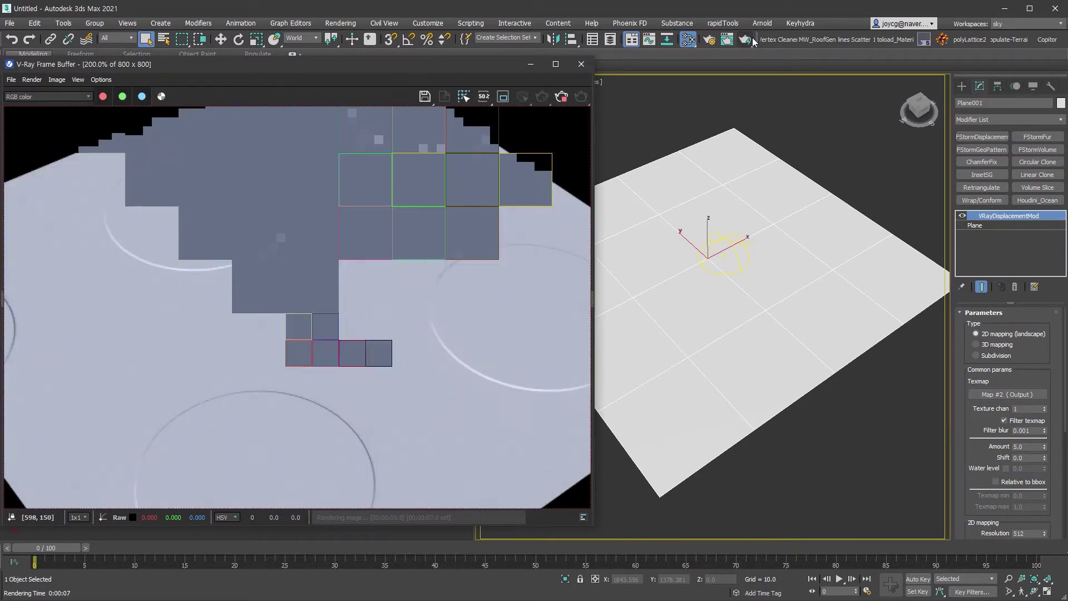
Add a 200 × 200 UVW Map modifier beneath the displacement and re-render
click(1010, 226)
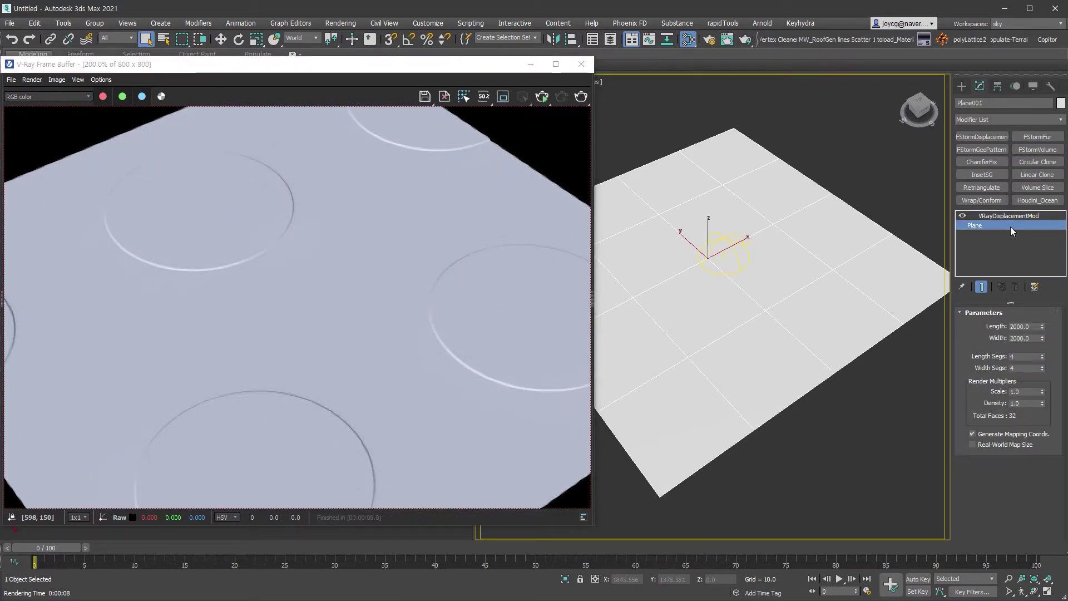
key(u)
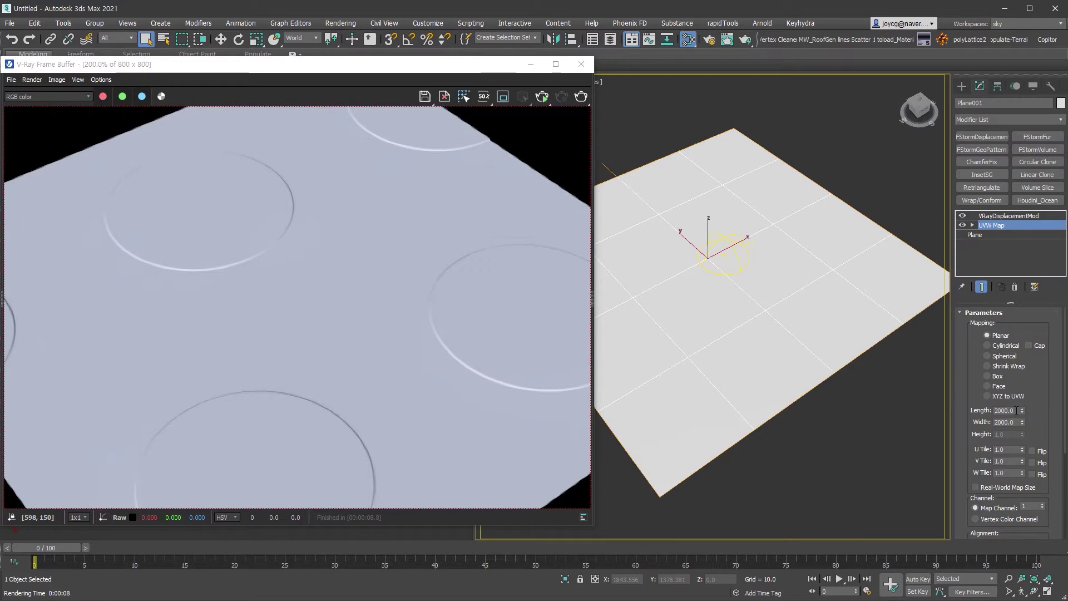
click(1003, 215)
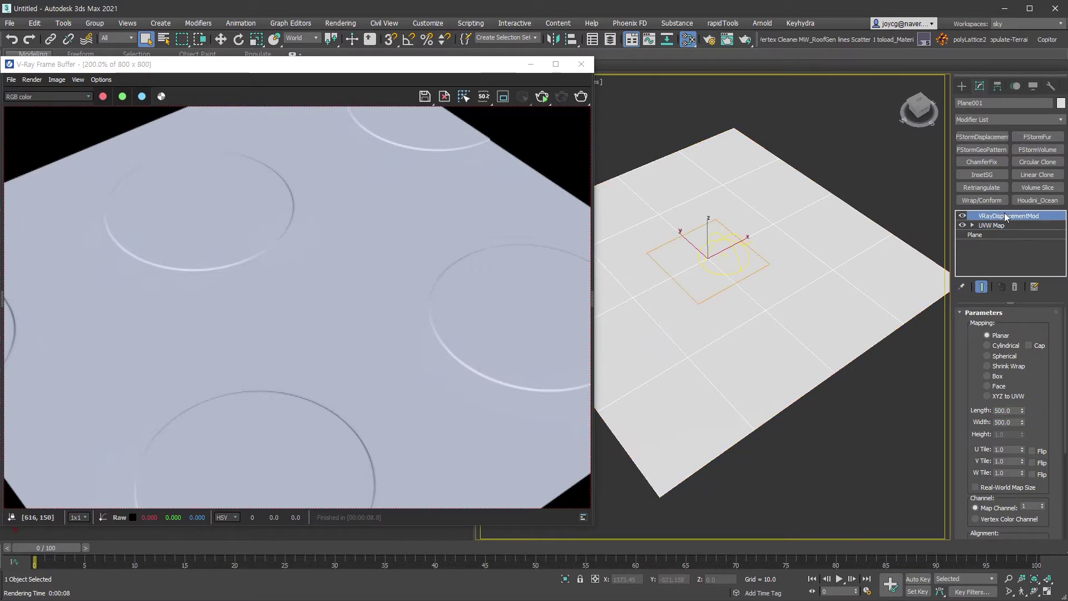
click(583, 99)
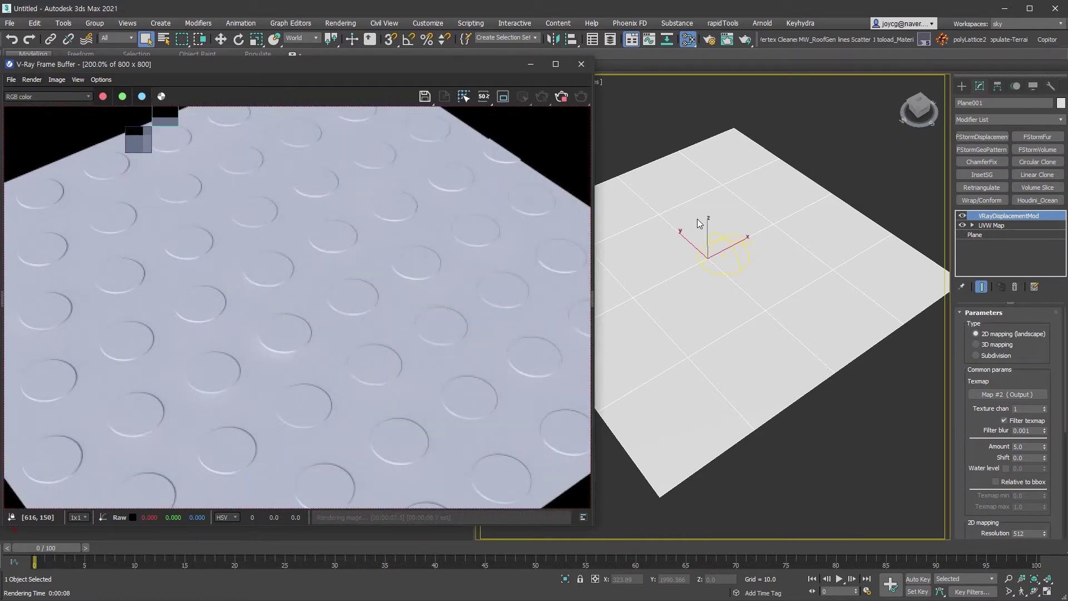
click(996, 224)
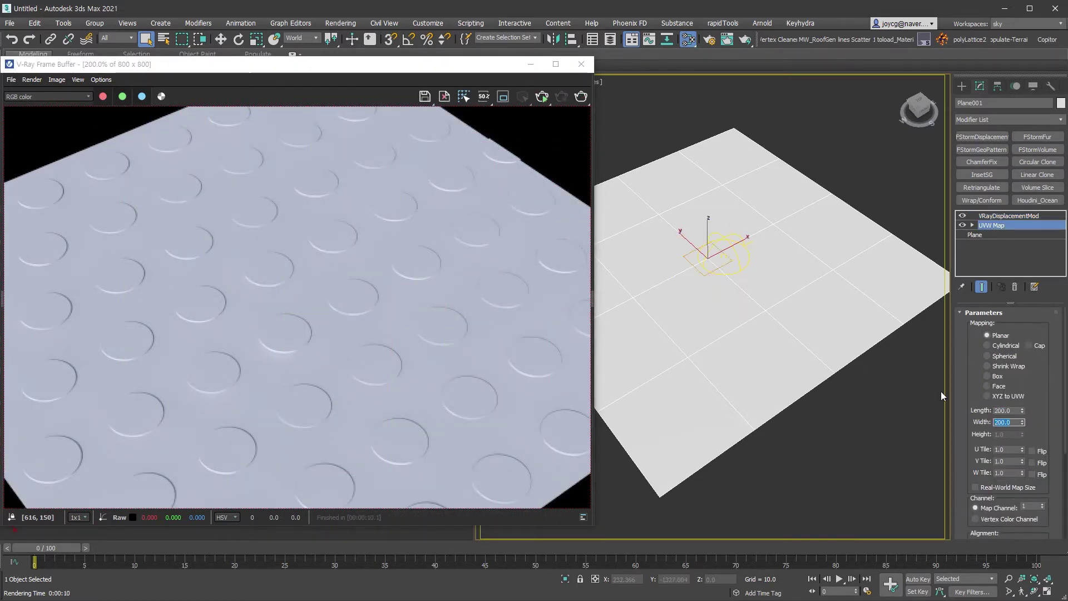
click(1008, 215)
key(shift+q)
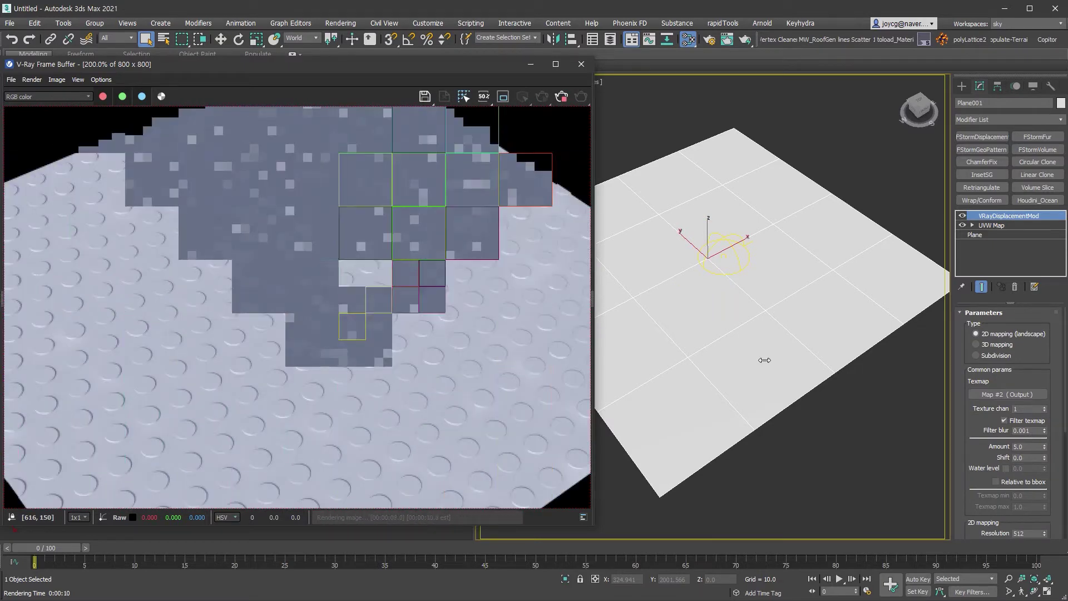
Raise the displacement Amount to 20 and re-render the dense raised dots
double_click(1026, 446)
text(20)
key(Return)
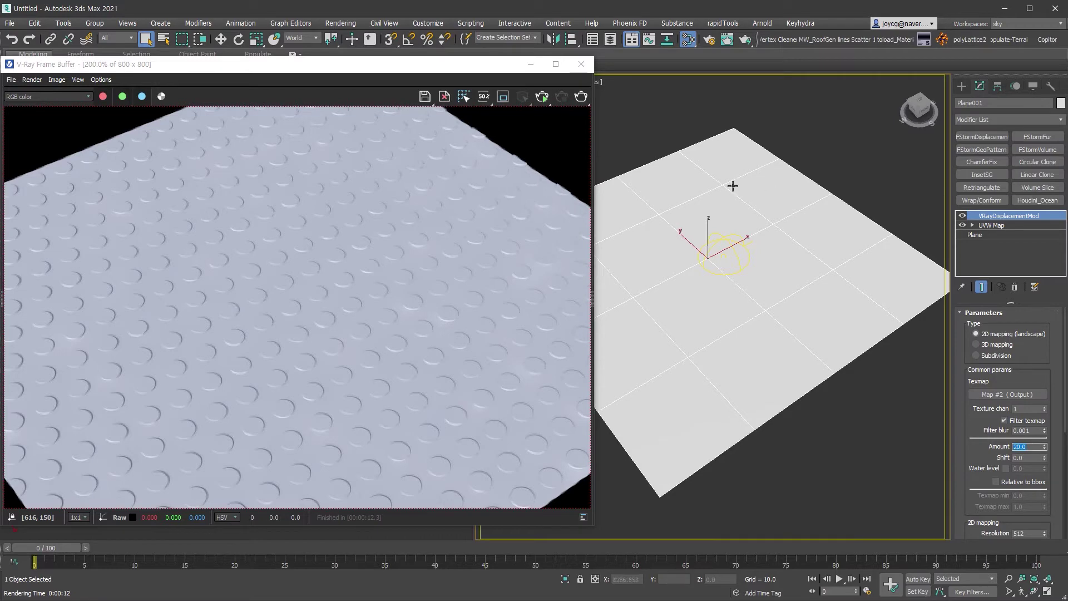
click(580, 96)
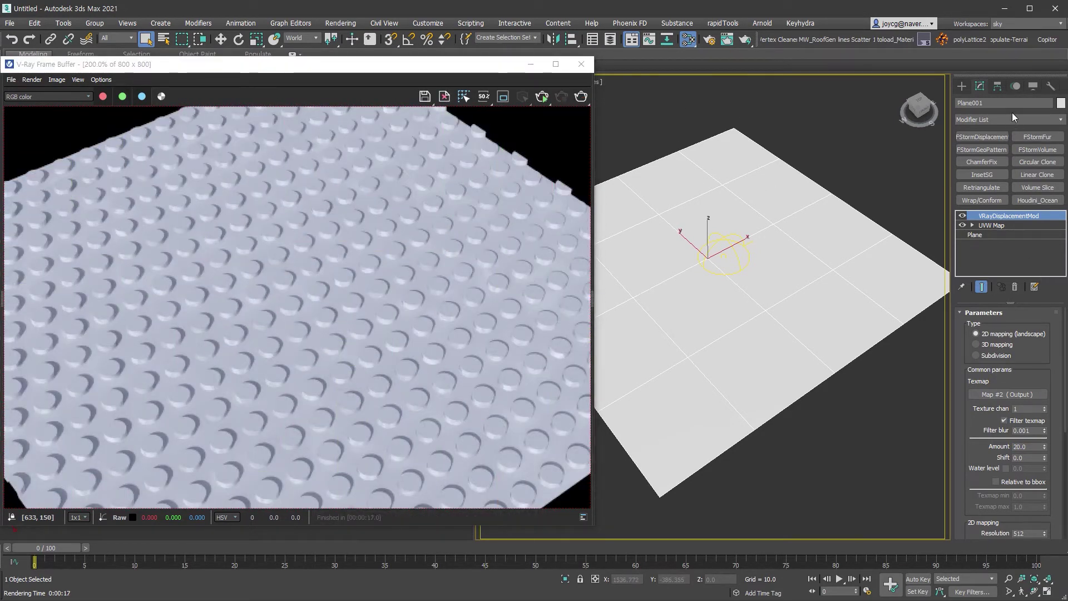
click(1034, 312)
click(996, 139)
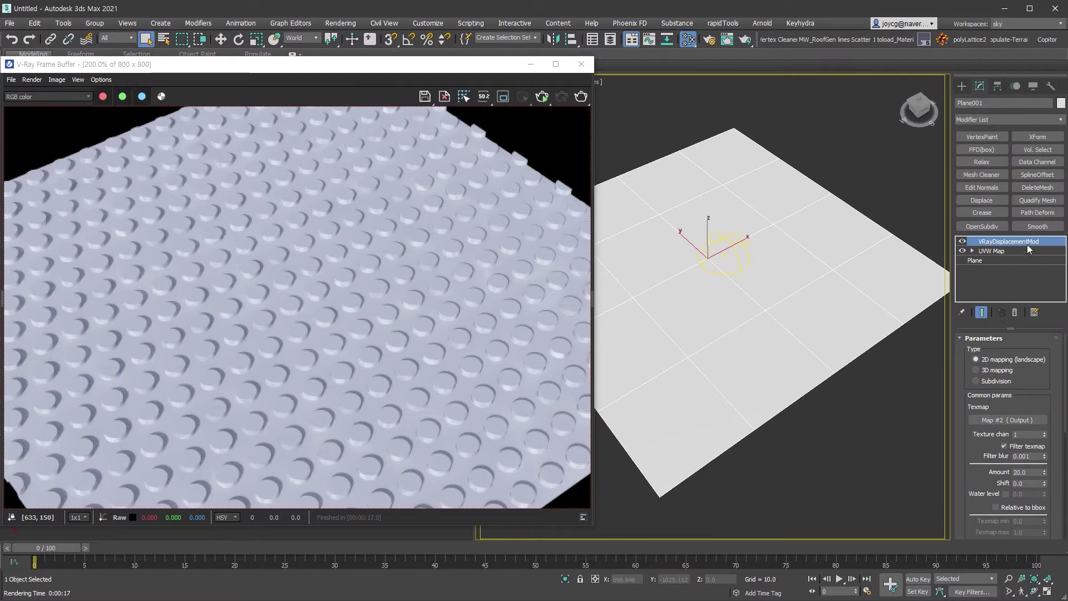
Insert a VertexPaint modifier directly above UVW Map, then close the material editor
click(1014, 251)
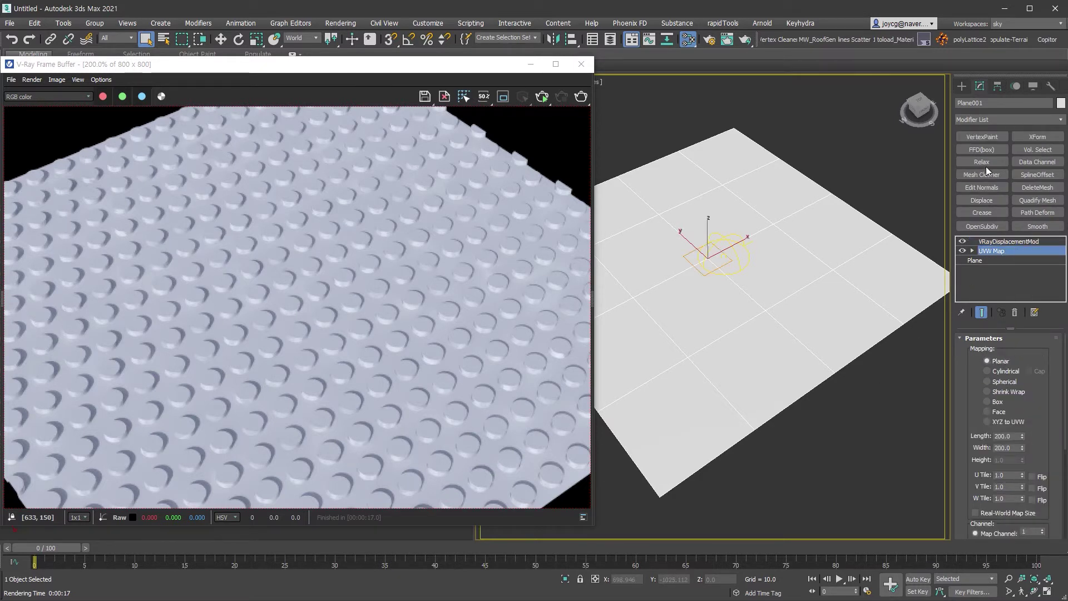
click(982, 137)
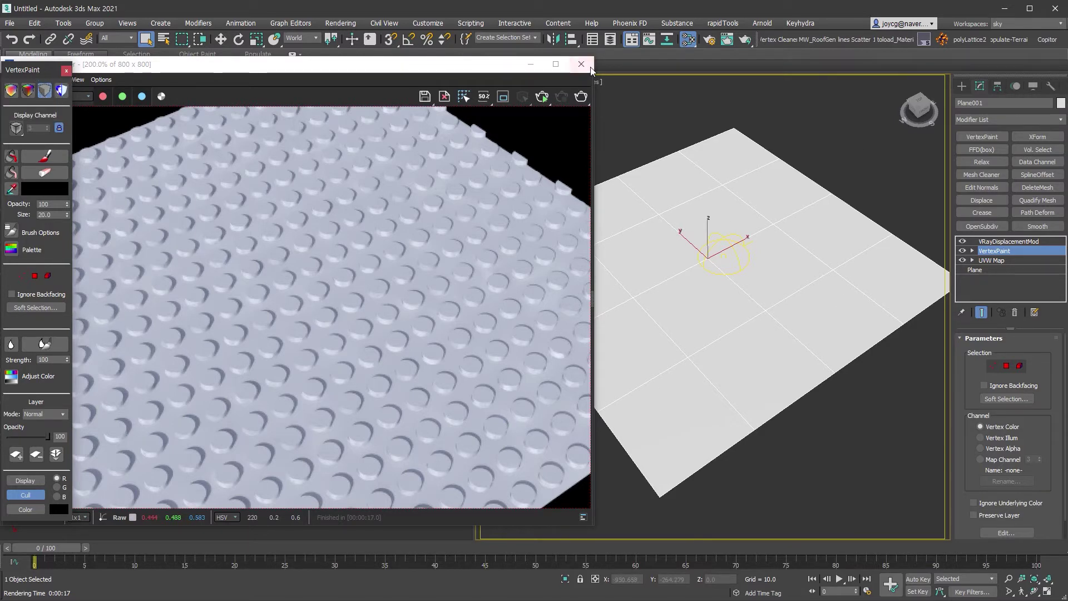
key(m)
click(564, 113)
Dock the VertexPaint panel, show shaded vertex colours, and set the paint brush to about 334
mouse_move(37, 71)
mouse_down()
mouse_move(428, 99)
mouse_move(429, 89)
mouse_up()
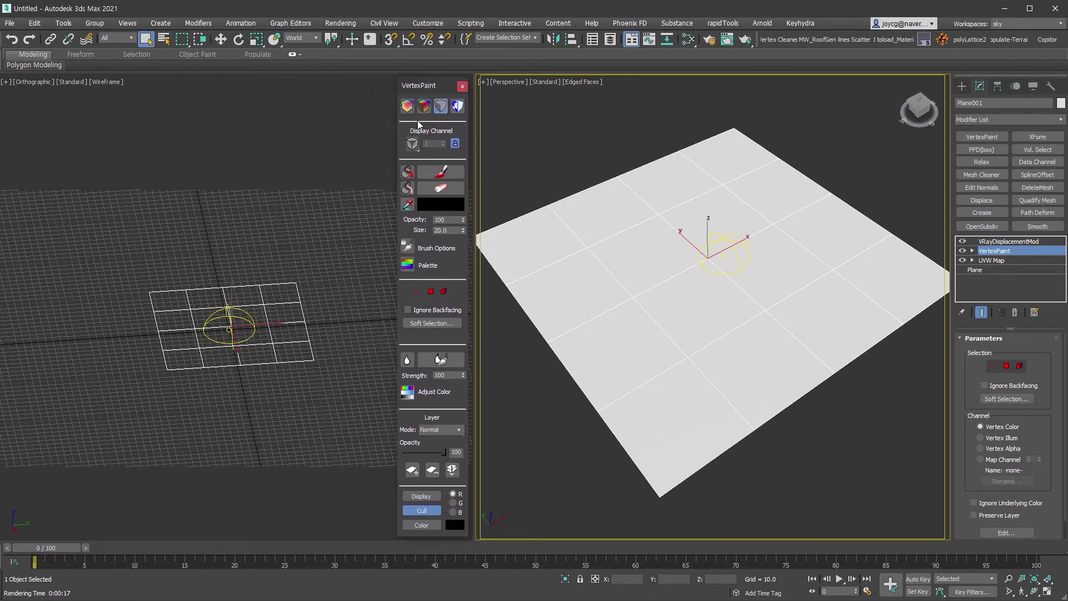
click(424, 107)
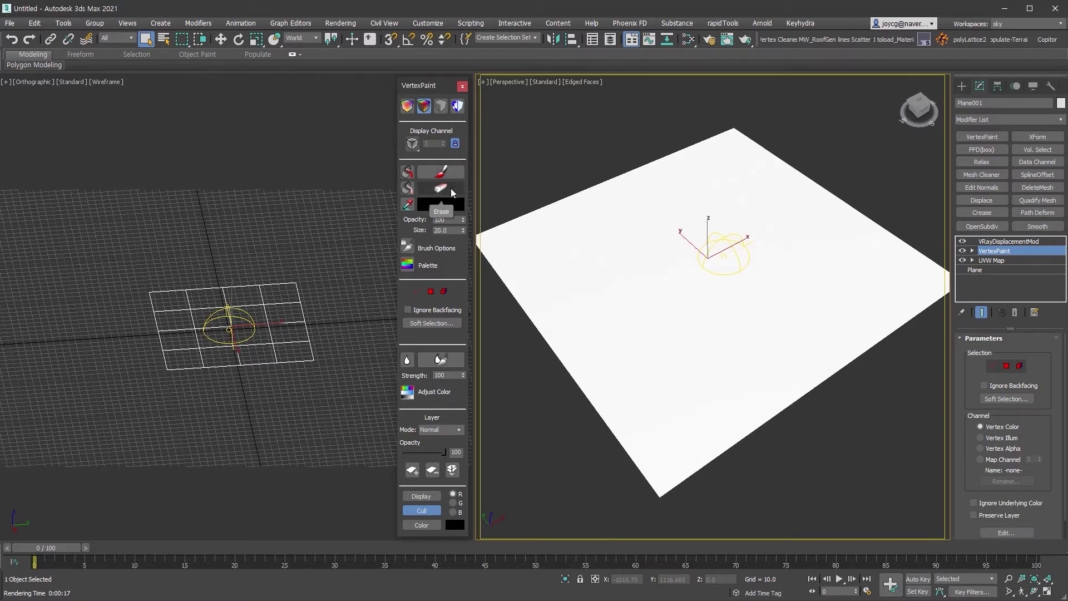
click(441, 172)
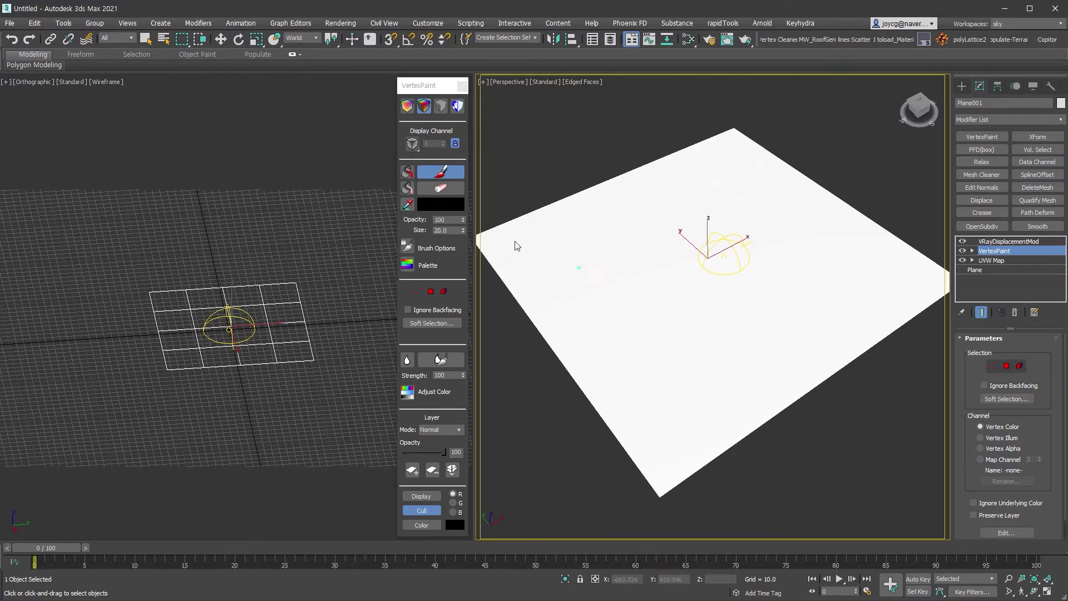
drag(462, 230, 472, 217)
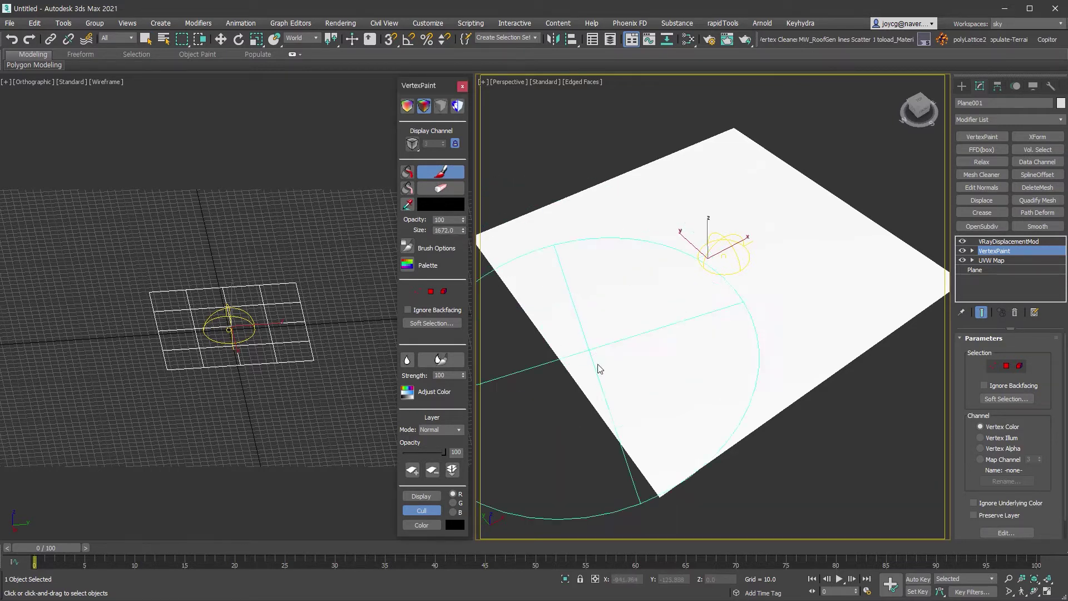
right_click(465, 228)
drag(466, 222, 469, 207)
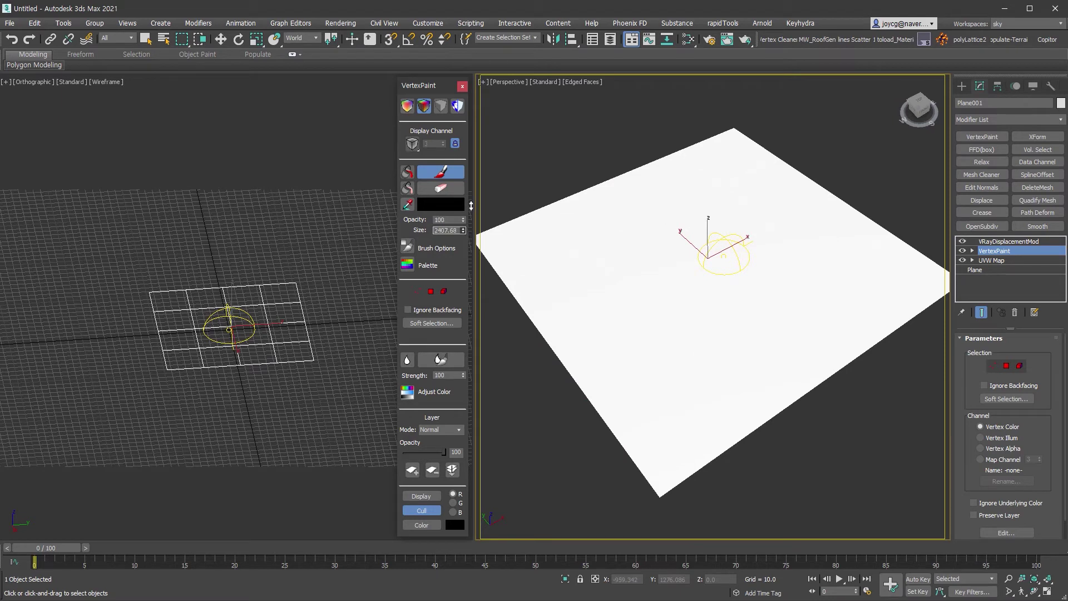
Paint test black strokes across the plane, then erase them back to white
mouse_move(662, 259)
mouse_down()
mouse_move(512, 262)
mouse_move(746, 381)
mouse_move(553, 293)
mouse_move(688, 176)
mouse_up()
drag(723, 278, 695, 423)
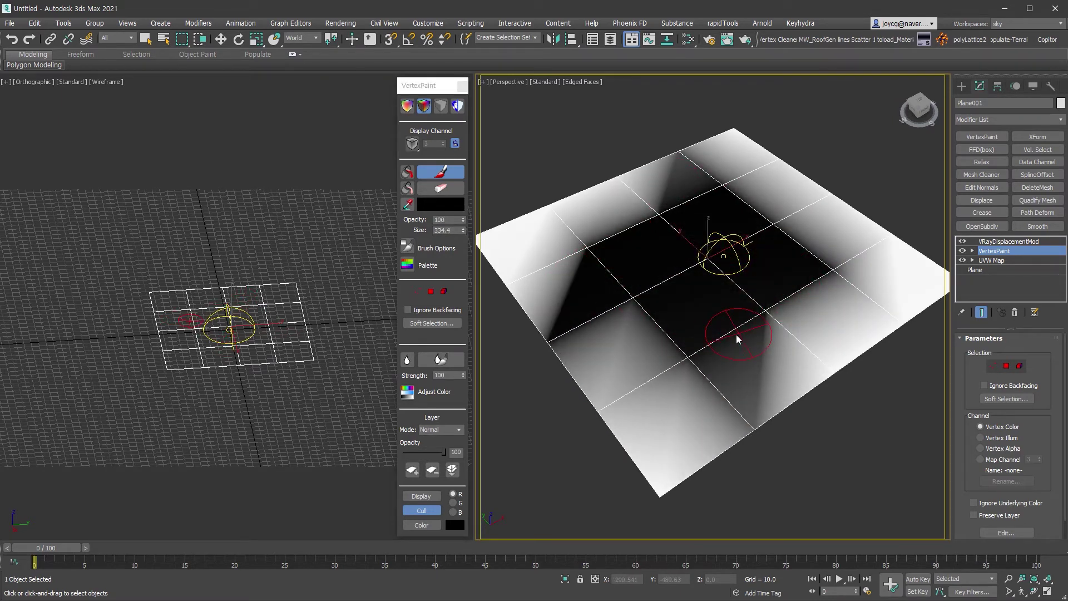
mouse_move(758, 305)
mouse_down()
mouse_move(710, 436)
mouse_move(720, 365)
mouse_move(619, 342)
mouse_up()
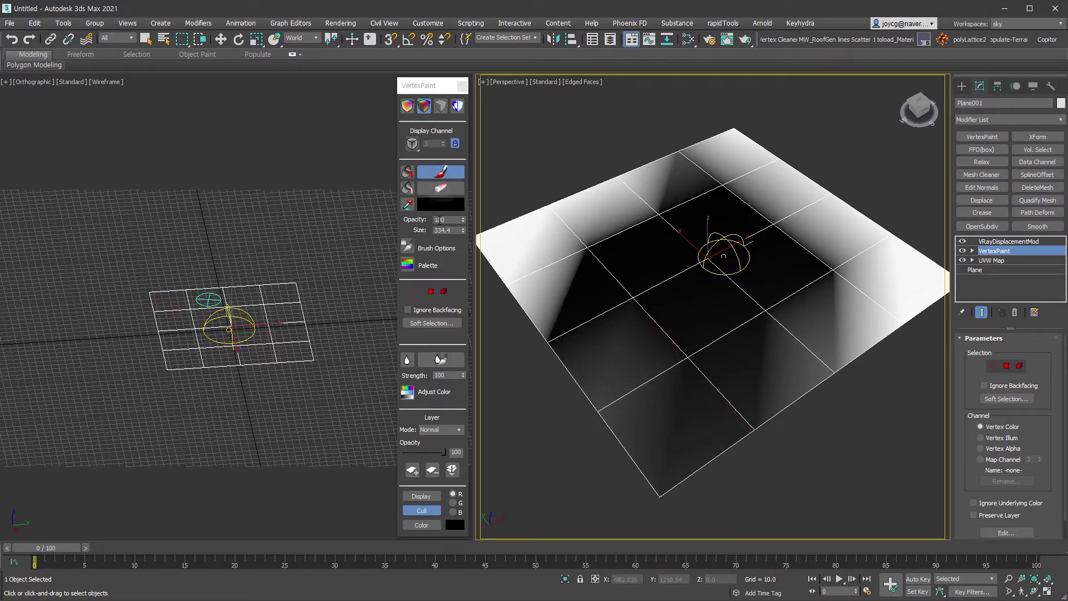
click(440, 188)
mouse_move(709, 176)
mouse_down()
mouse_move(698, 172)
mouse_move(587, 276)
mouse_move(716, 358)
mouse_move(572, 382)
mouse_move(525, 251)
mouse_move(730, 313)
mouse_up()
mouse_move(808, 218)
mouse_down()
mouse_move(836, 340)
mouse_move(745, 205)
mouse_up()
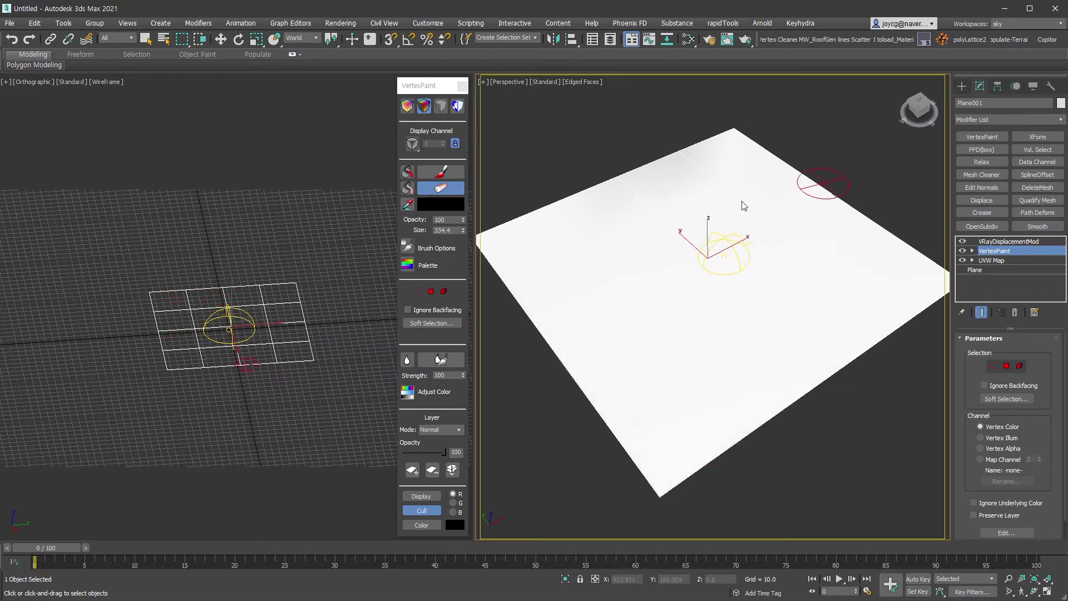
click(1006, 365)
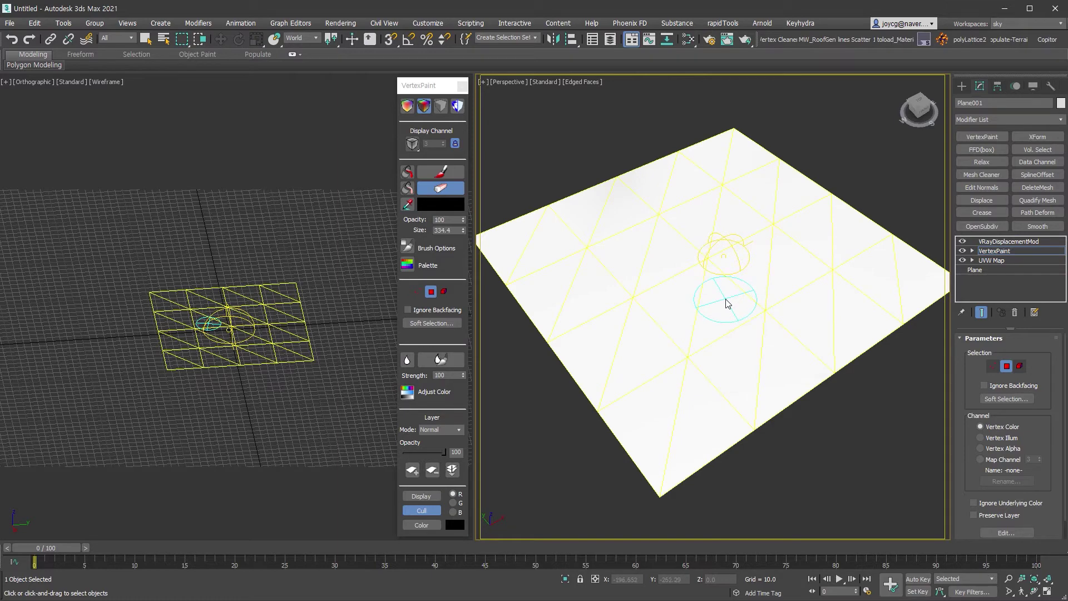
Select the plane's central faces, then delete that VertexPaint modifier from the stack
key(Page_Up)
click(996, 252)
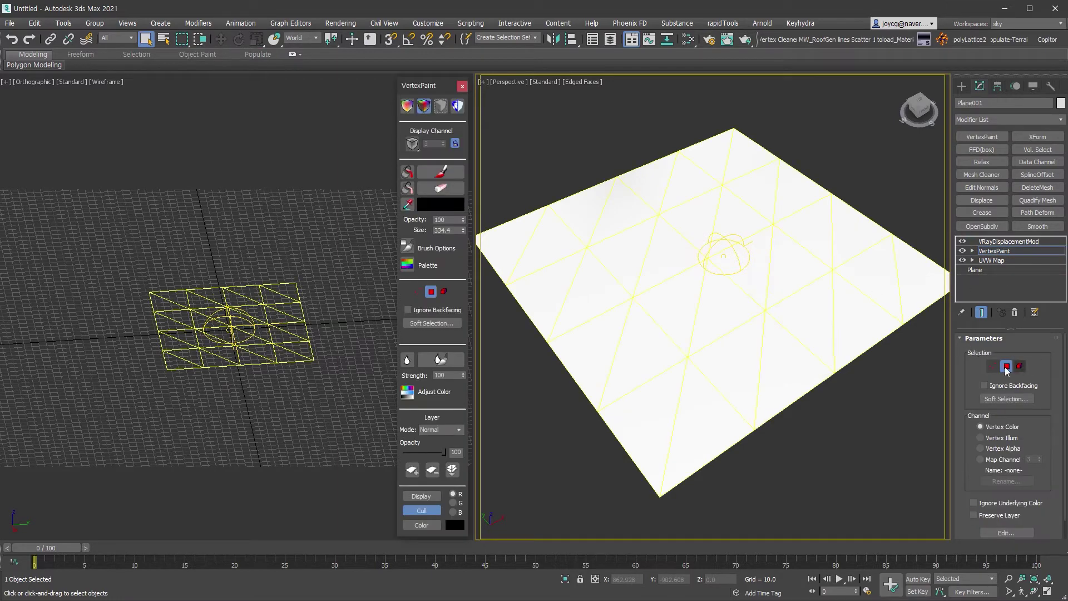
mouse_move(720, 293)
mouse_down()
mouse_move(687, 294)
mouse_move(639, 264)
mouse_move(786, 241)
mouse_move(768, 272)
mouse_move(801, 267)
mouse_up()
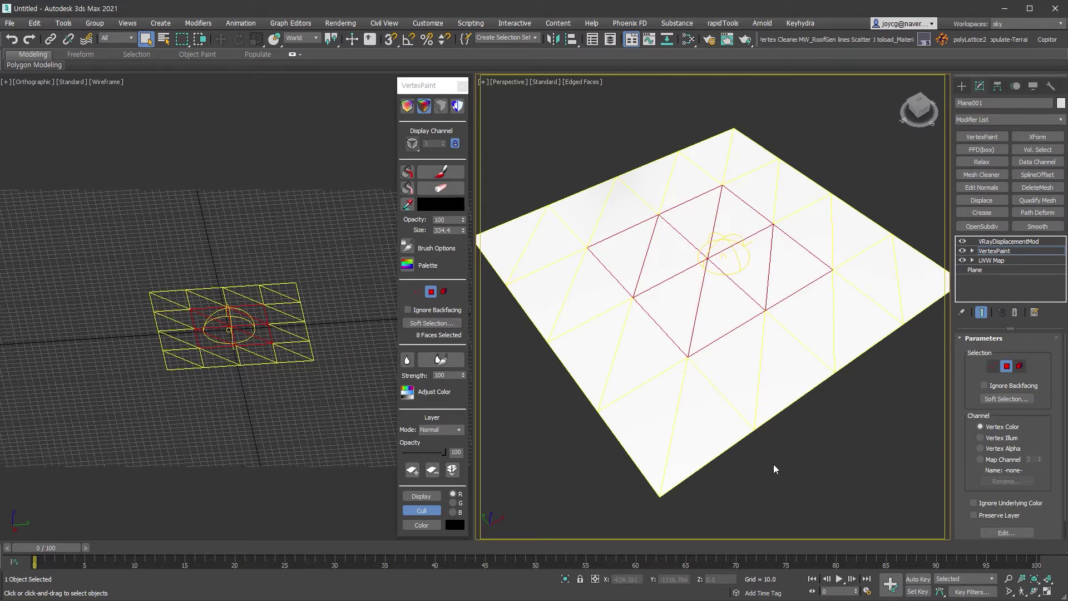
click(1012, 250)
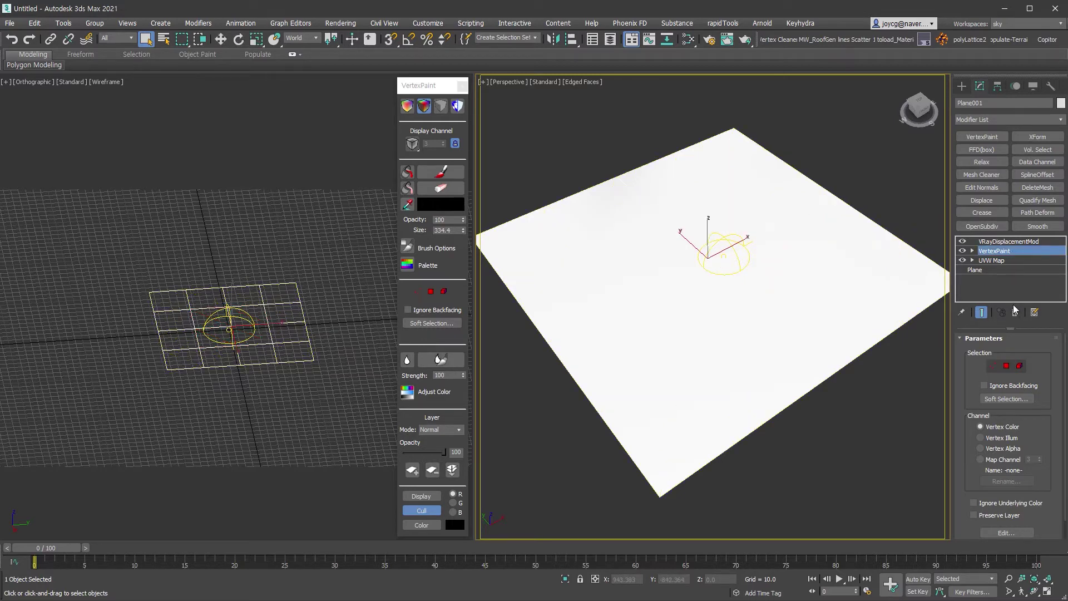
click(1015, 312)
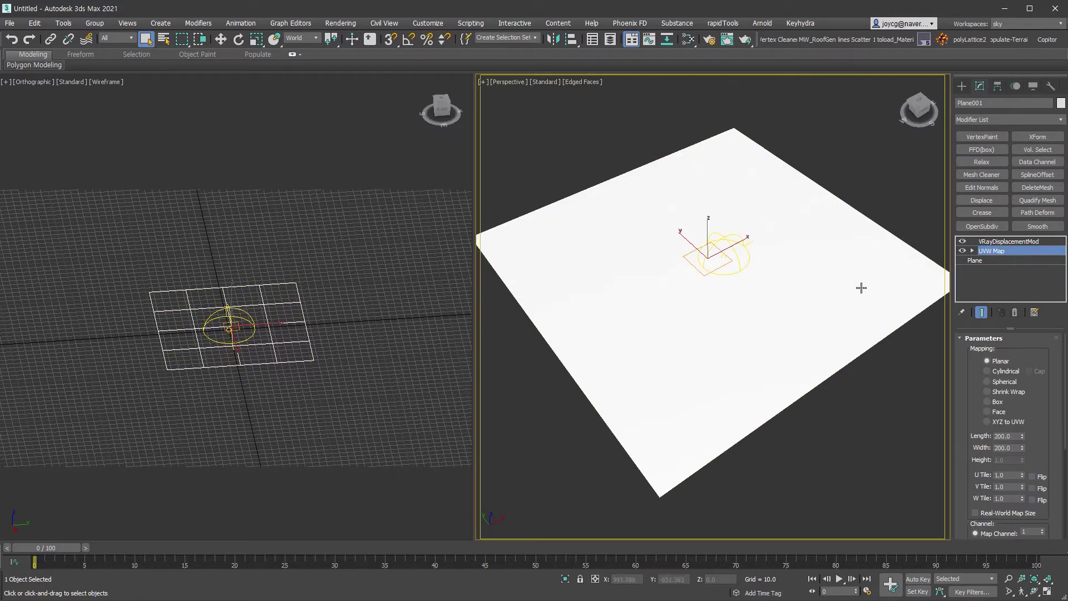
Add Edit Poly and a new VertexPaint modifier, then select the four central polygons
key(ctrl+e)
click(997, 137)
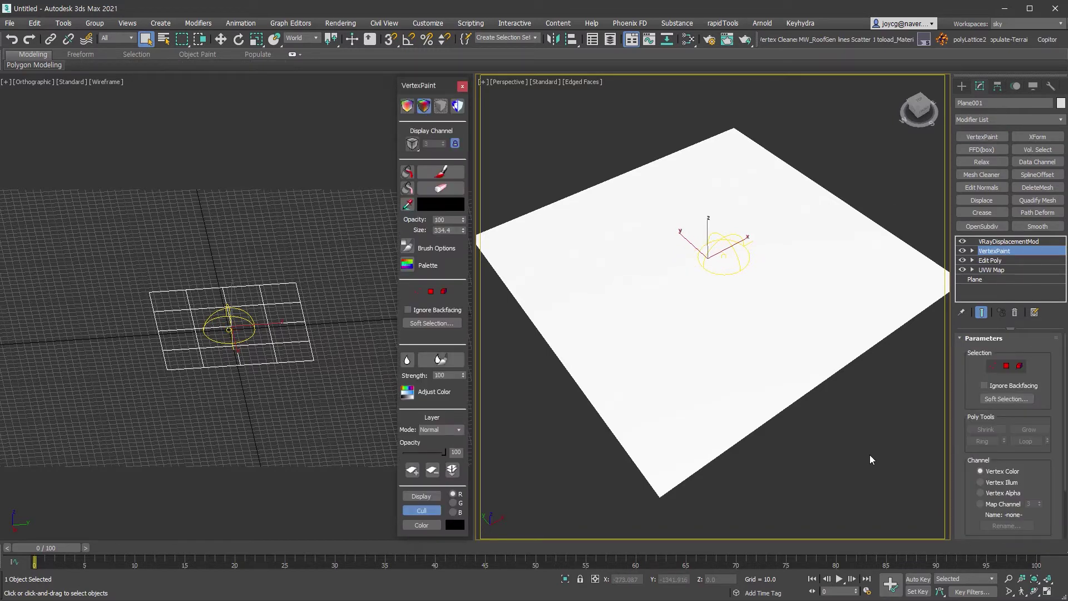
key(4)
click(728, 302)
ctrl+click(749, 281)
ctrl+click(713, 229)
ctrl+click(667, 250)
Show shaded vertex colours, exit face editing, and render from VRayDisplacementMod
click(440, 107)
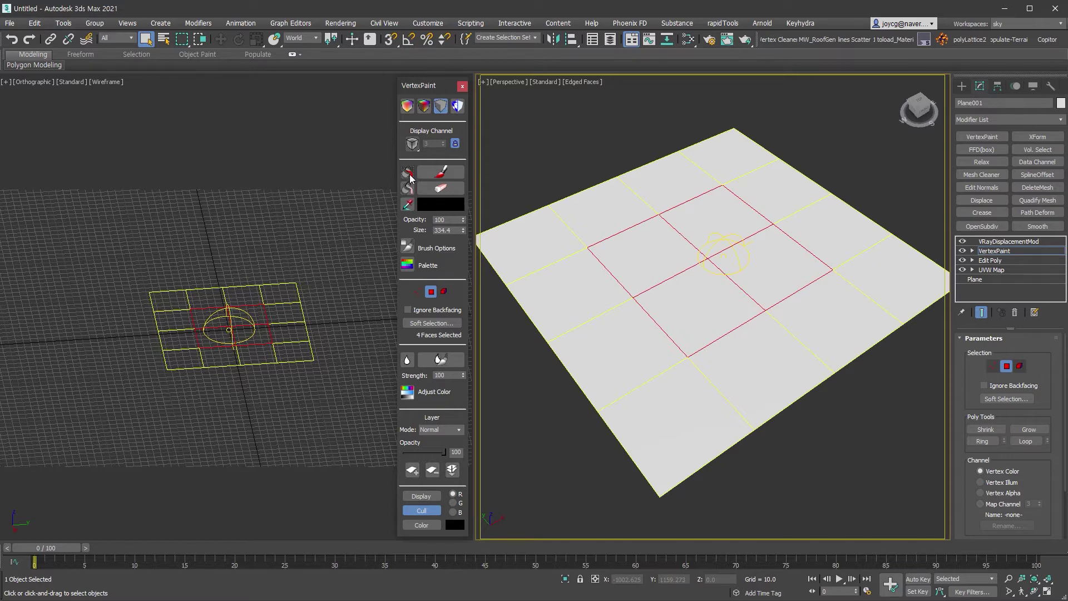
click(425, 107)
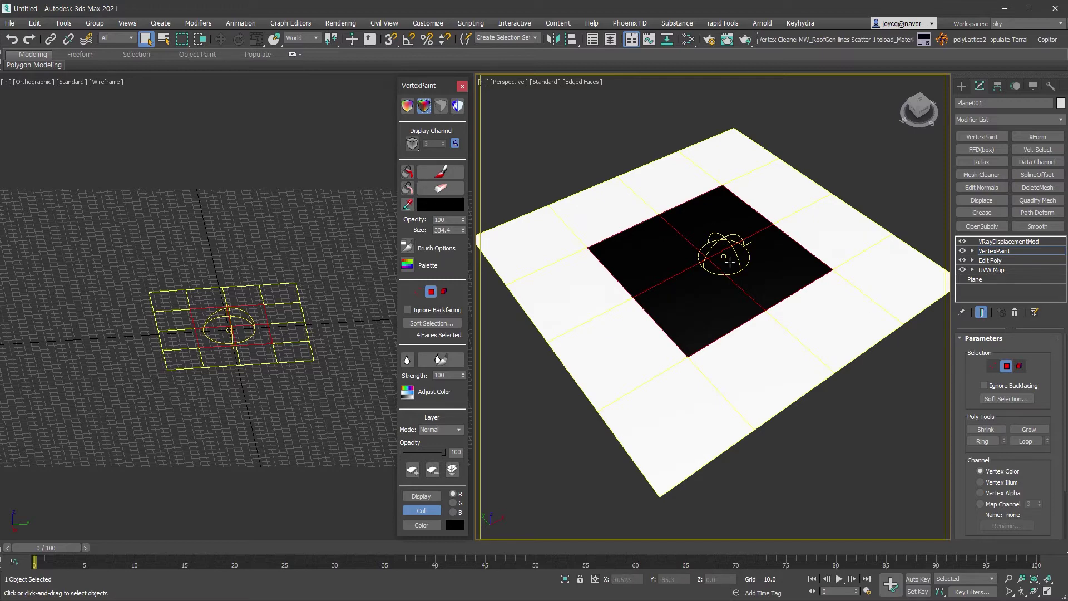
click(1010, 369)
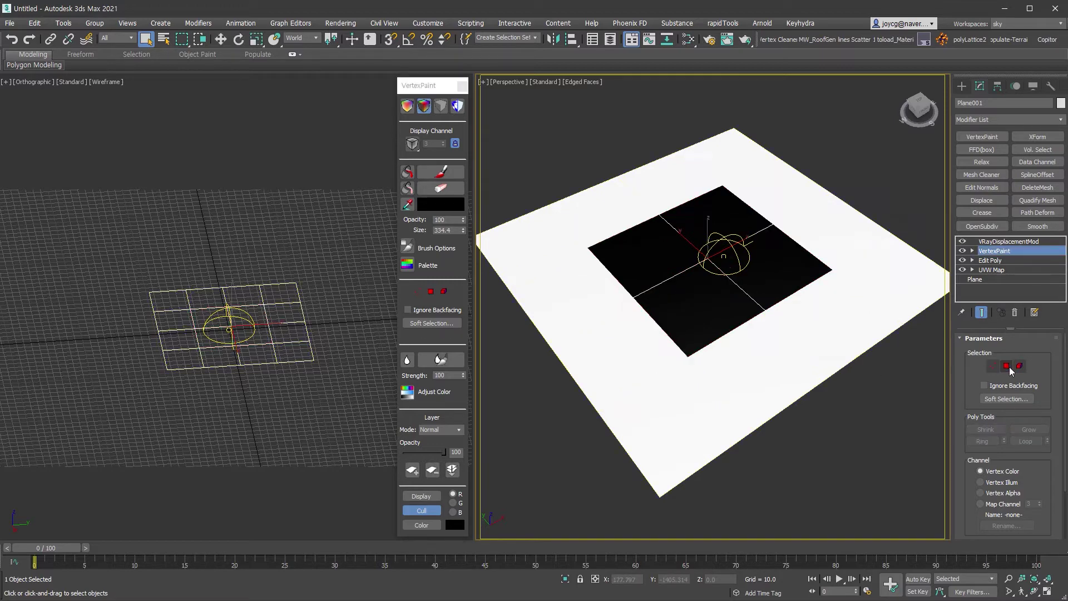
click(1018, 241)
click(747, 38)
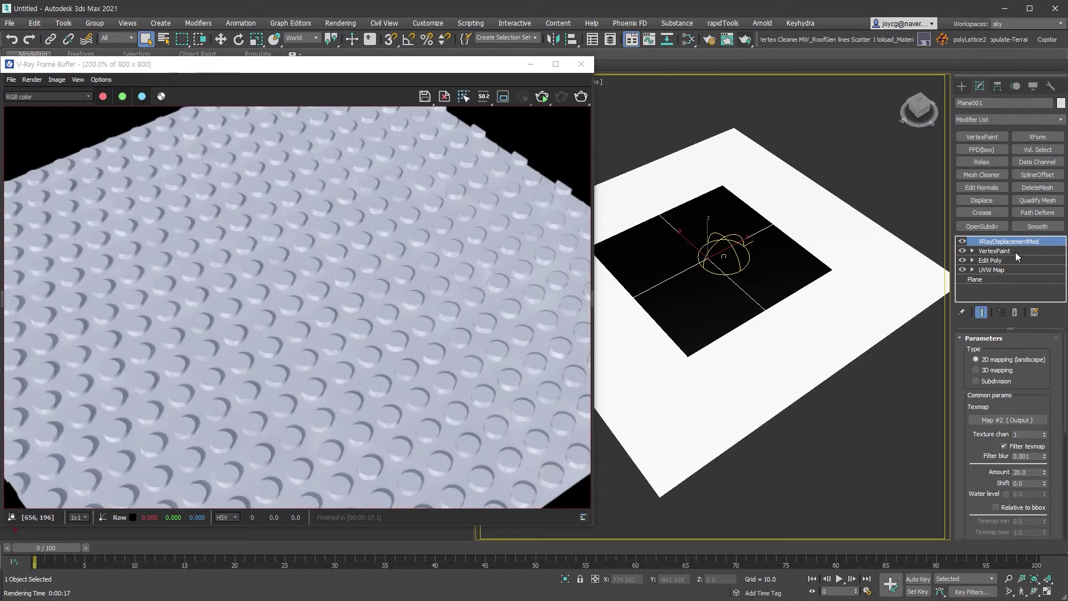
Reopen the Slate editor framing the hole_tex composite and its inverted Map #2 Output
key(m)
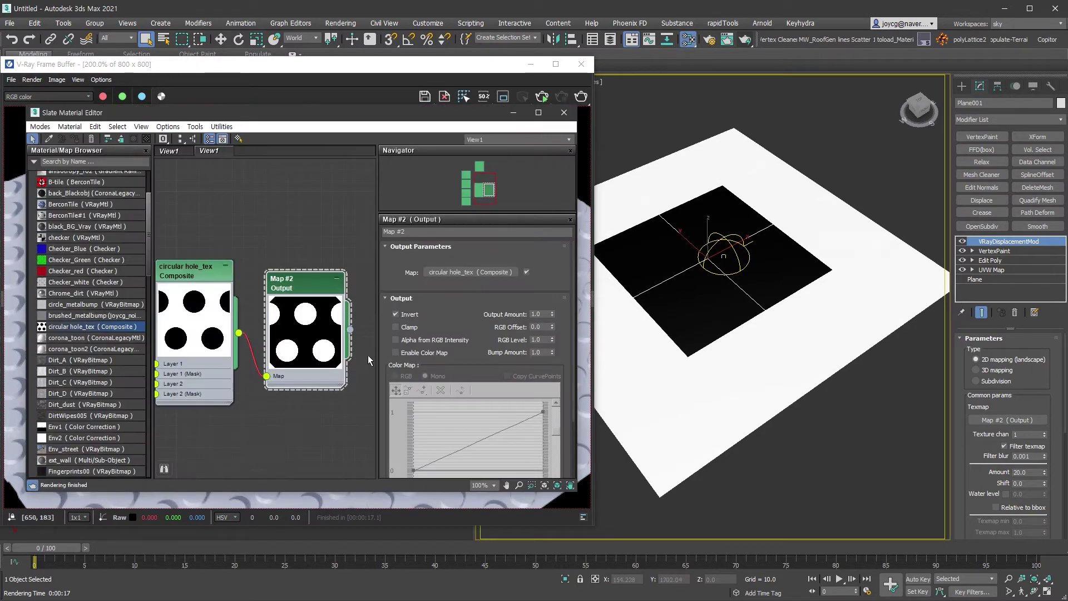
middle_drag(336, 436, 305, 405)
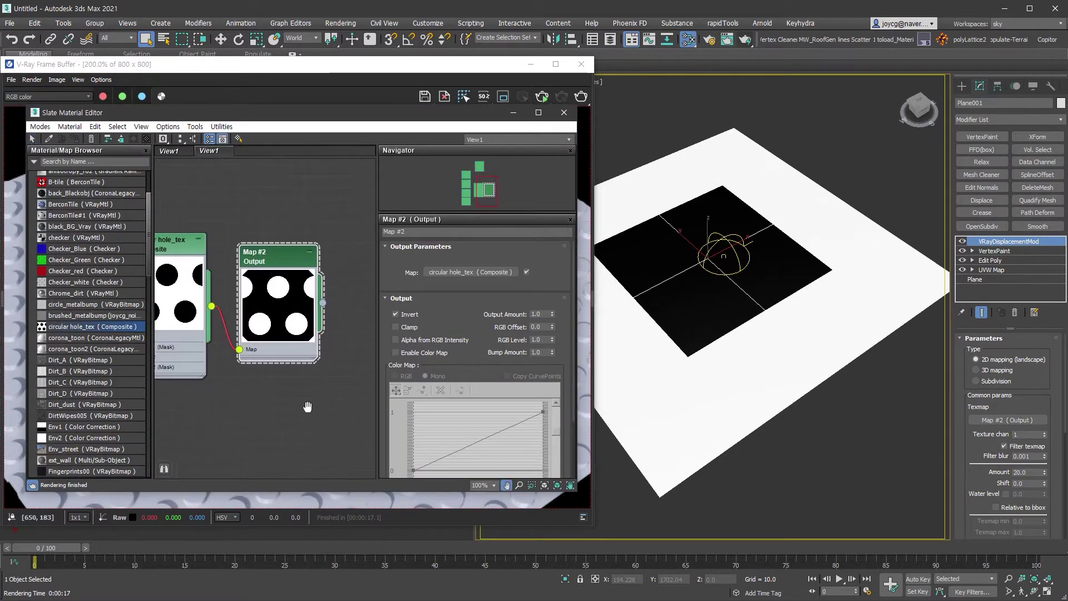
Replace the displacement Output map with a Composite map, keeping the old map as a layer
right_click(323, 306)
click(412, 322)
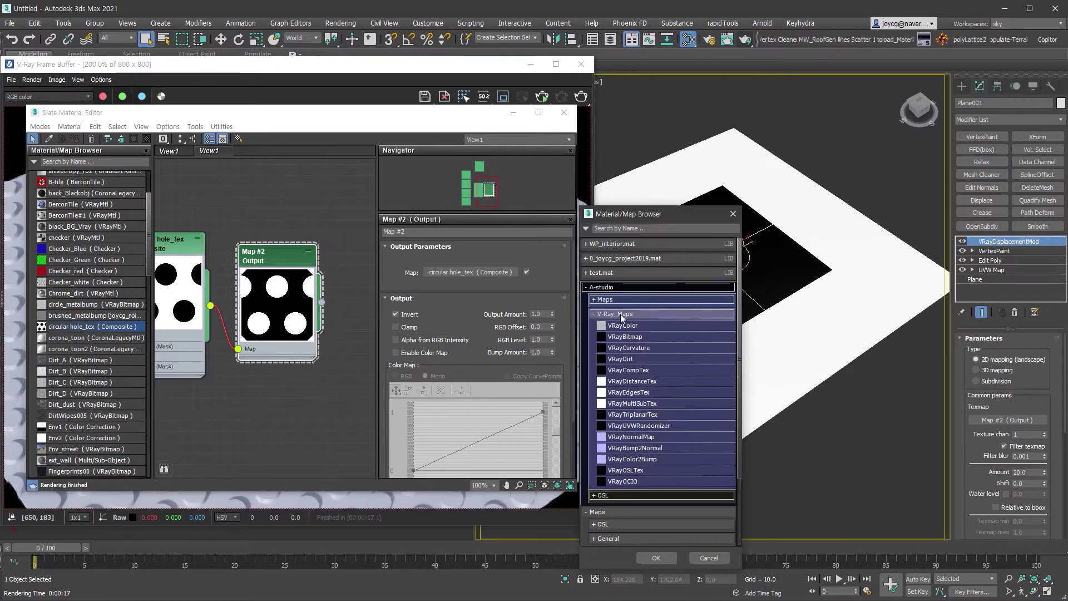
click(617, 313)
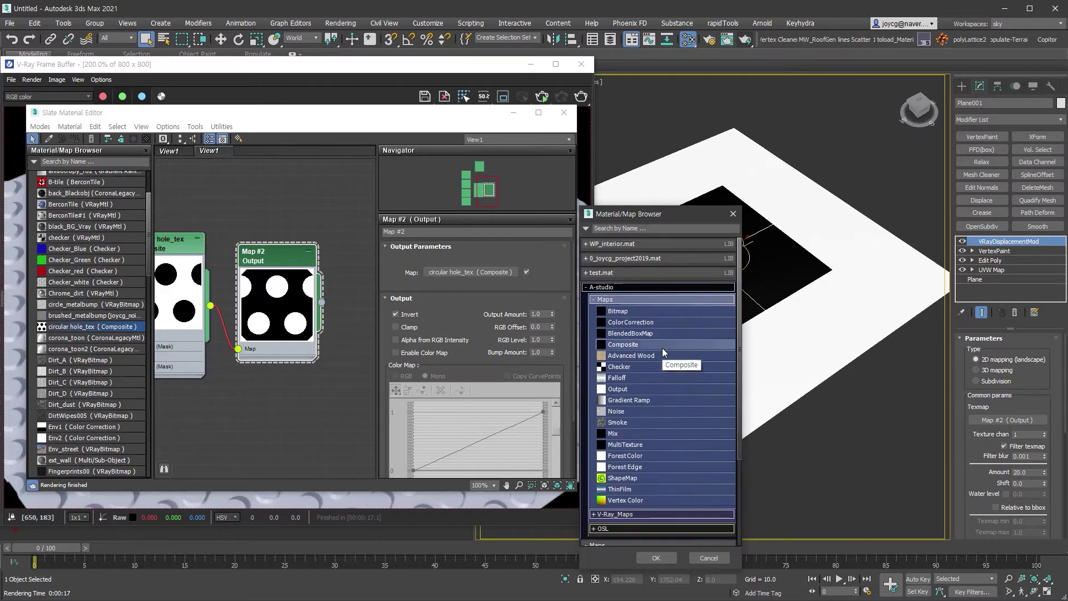
double_click(663, 346)
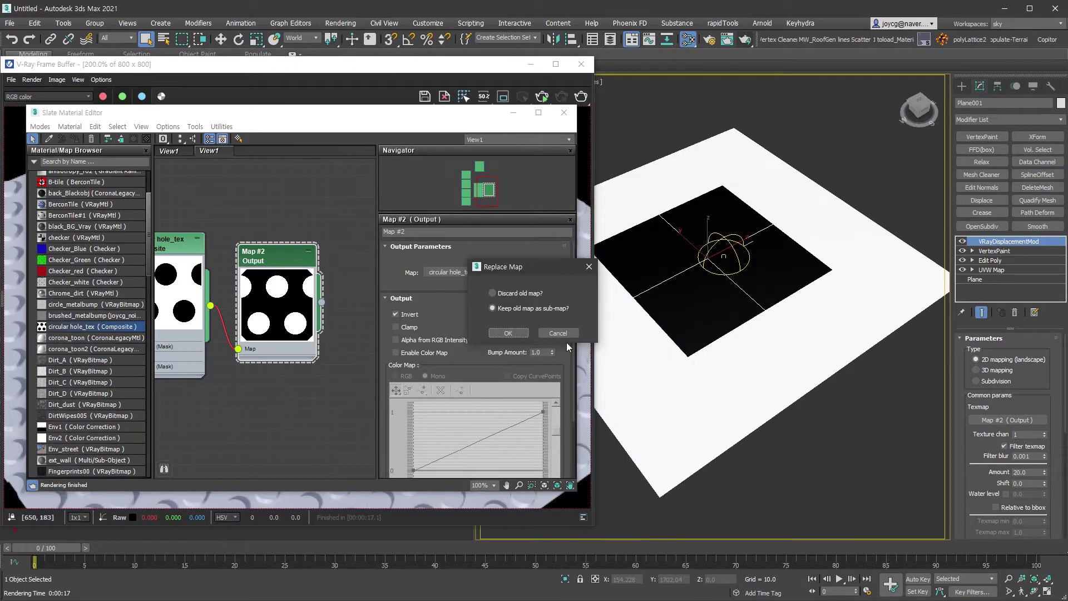
click(517, 335)
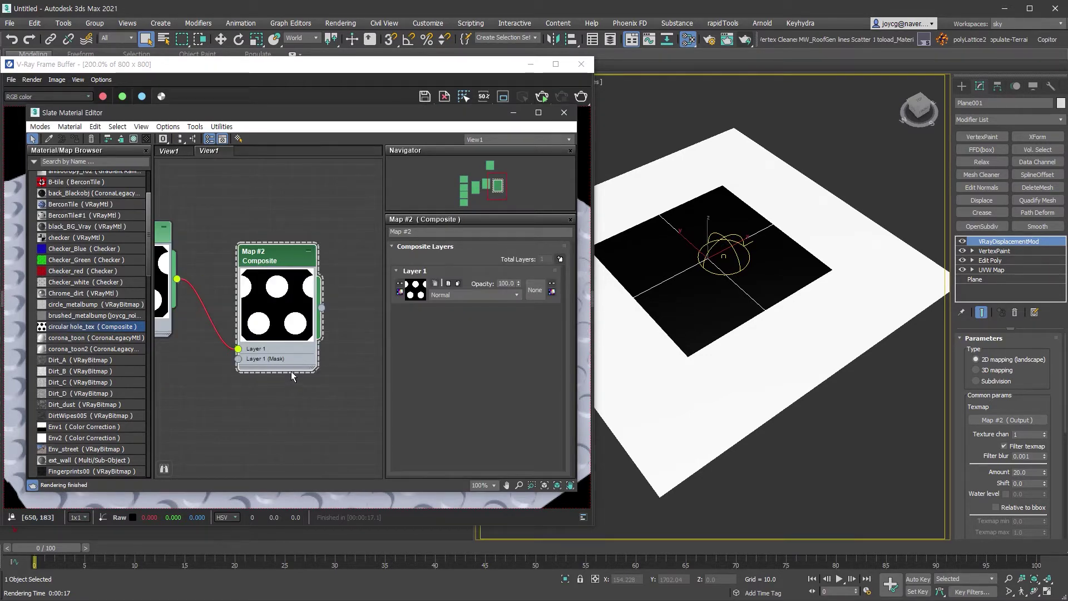
Add a Vertex Color map and wire it into the Composite's Layer 1 mask
middle_drag(293, 379, 320, 331)
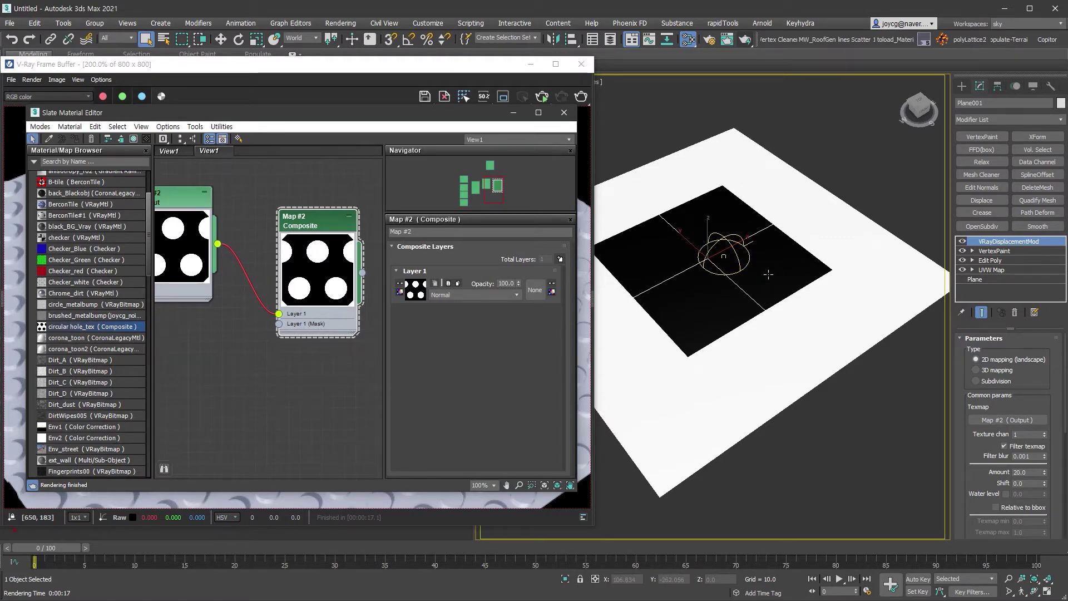
scroll(89, 419, down, 5)
scroll(89, 420, down, 5)
scroll(89, 419, down, 5)
scroll(89, 420, down, 5)
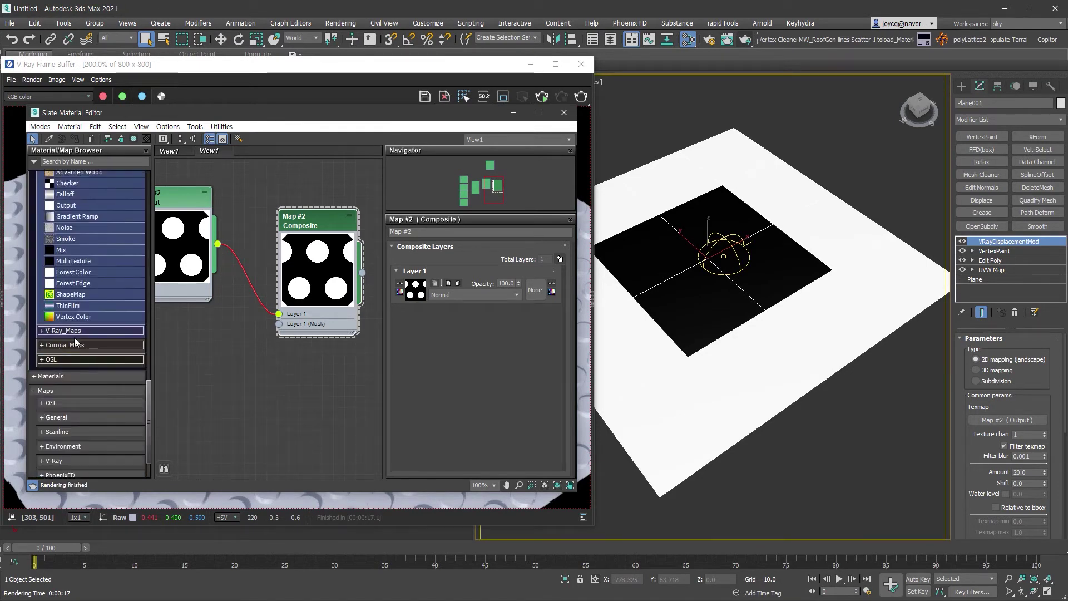
drag(76, 316, 205, 335)
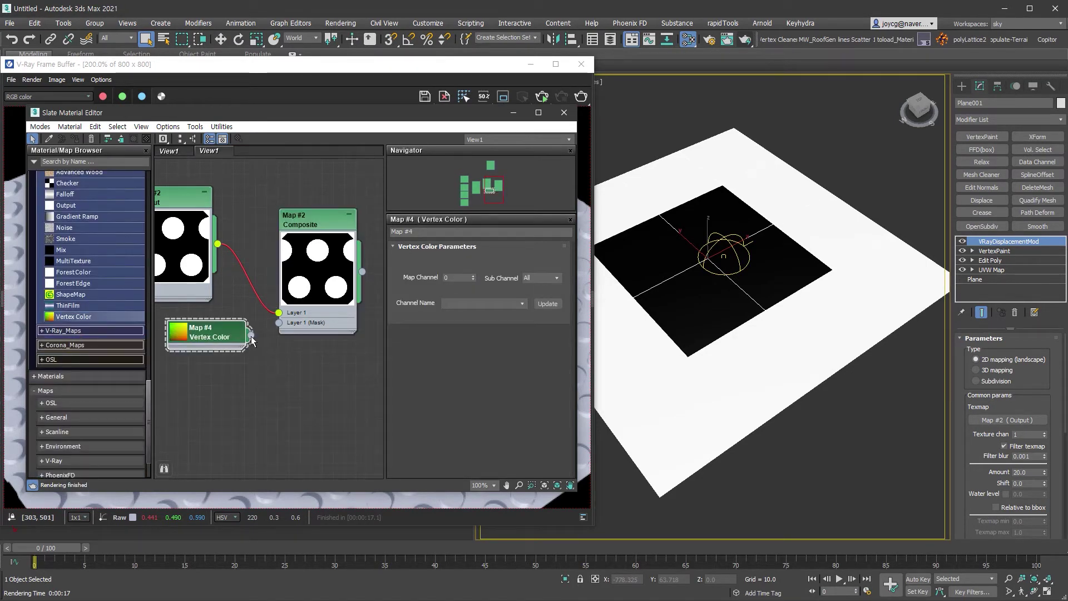
drag(250, 335, 279, 323)
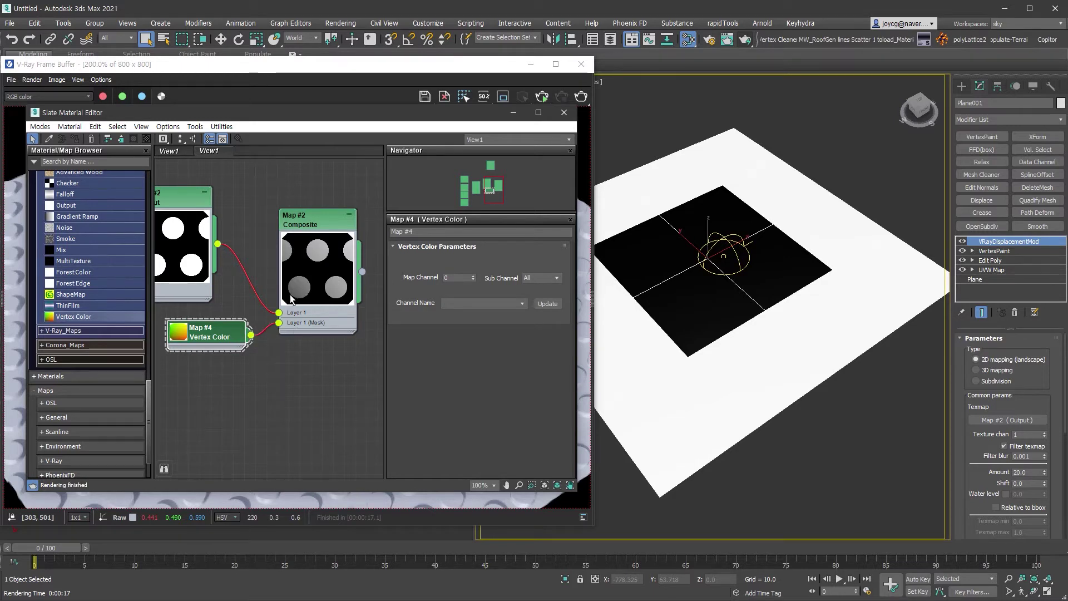
Link the Composite as an instance into the displacement texmap slot and render
drag(317, 219, 306, 198)
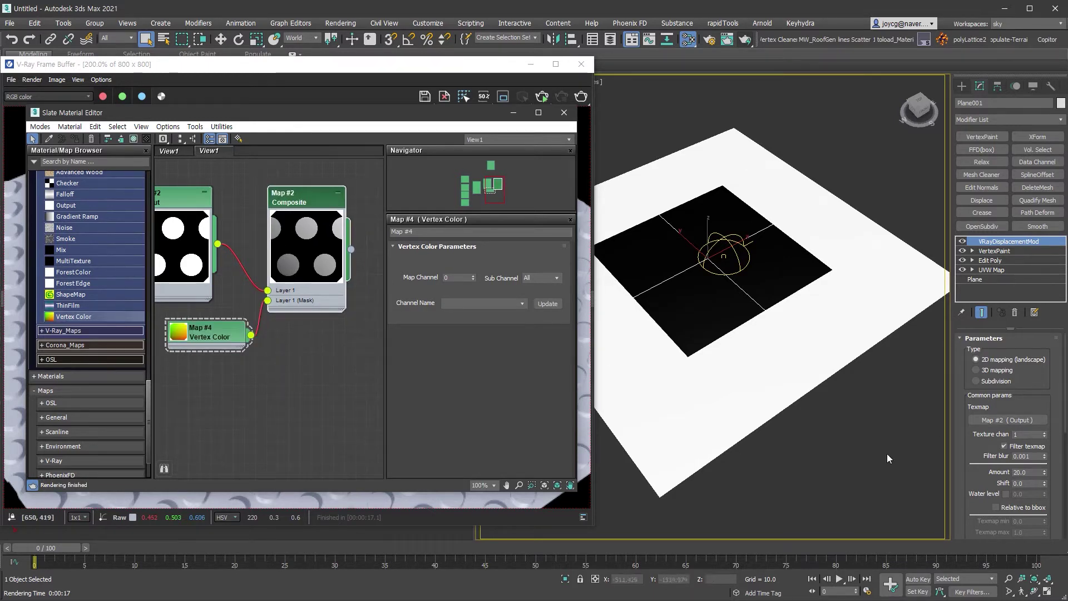
drag(351, 249, 1007, 420)
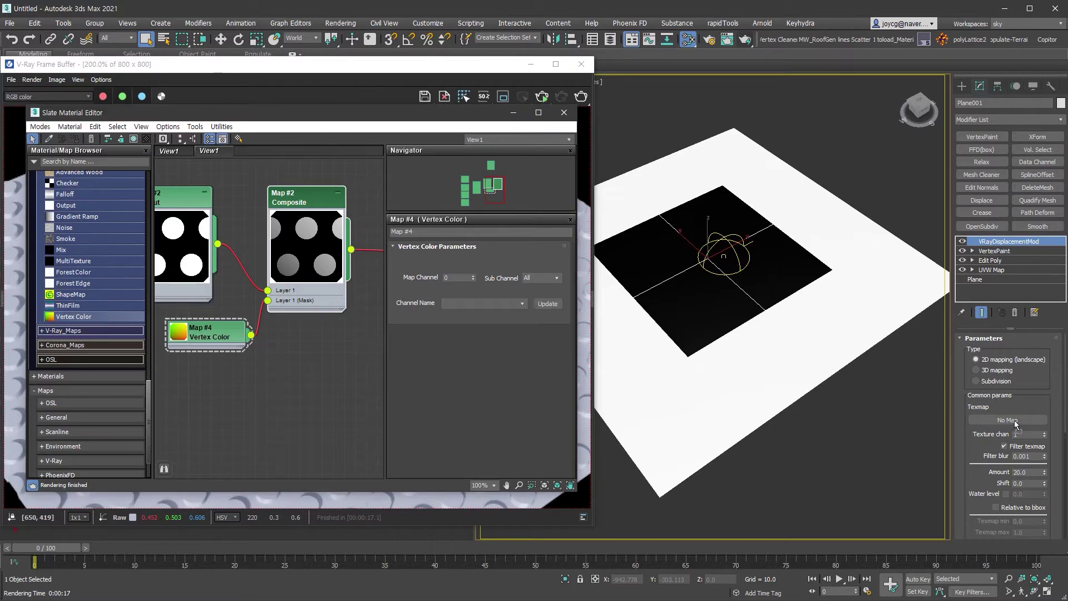
click(508, 338)
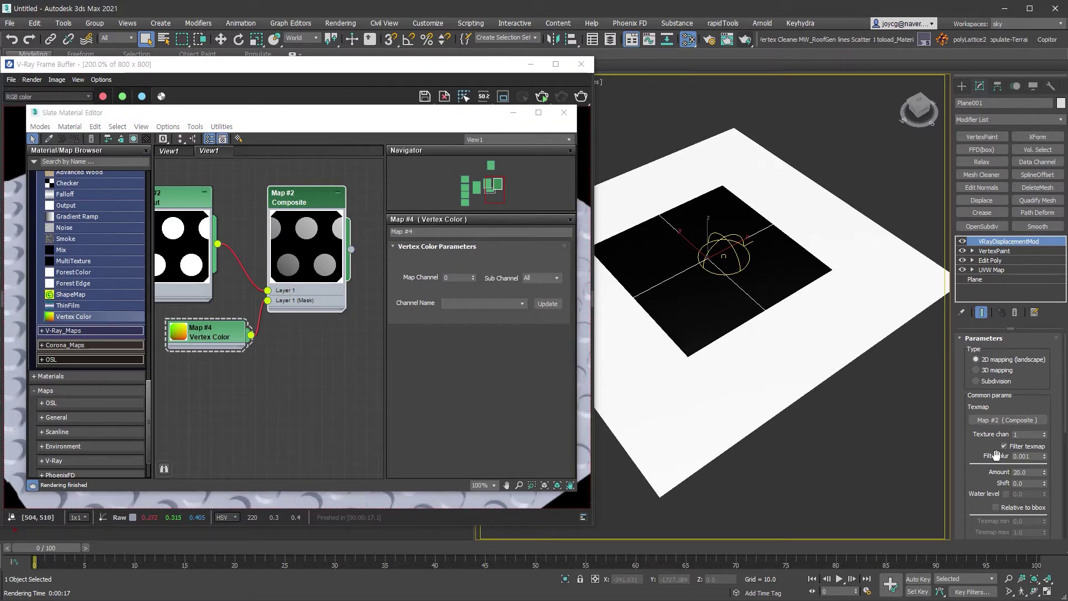
click(744, 39)
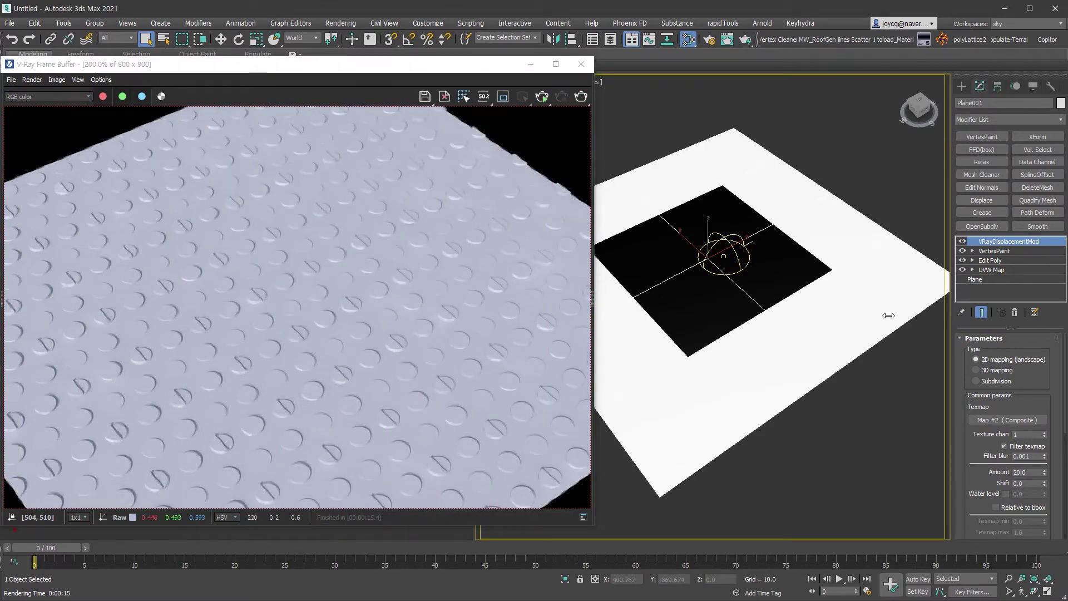
Set the V-Ray displacement type to 3D mapping and re-render the plane
click(975, 370)
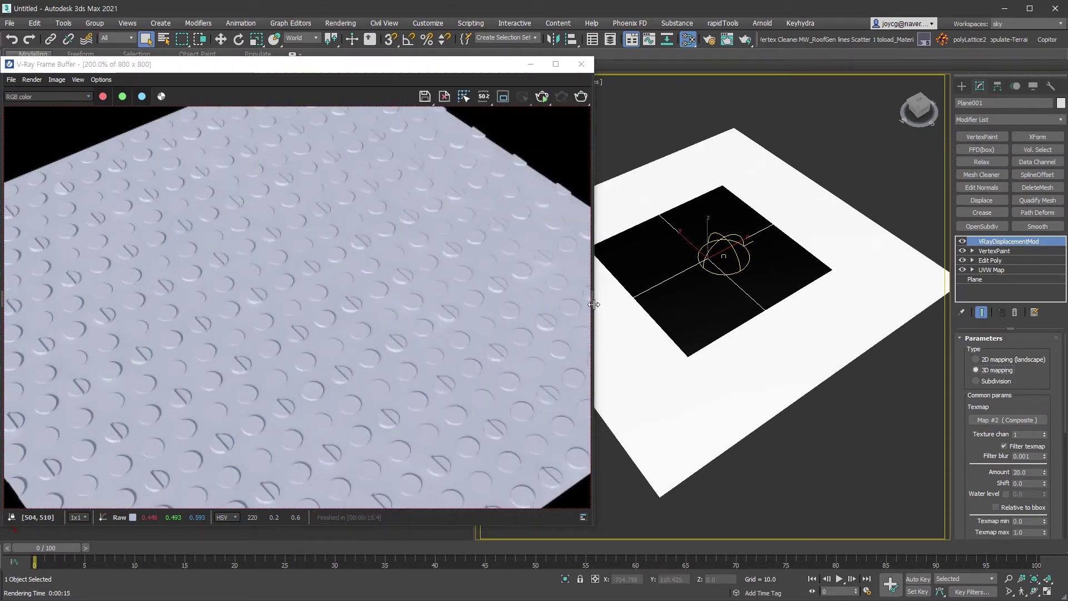
click(580, 97)
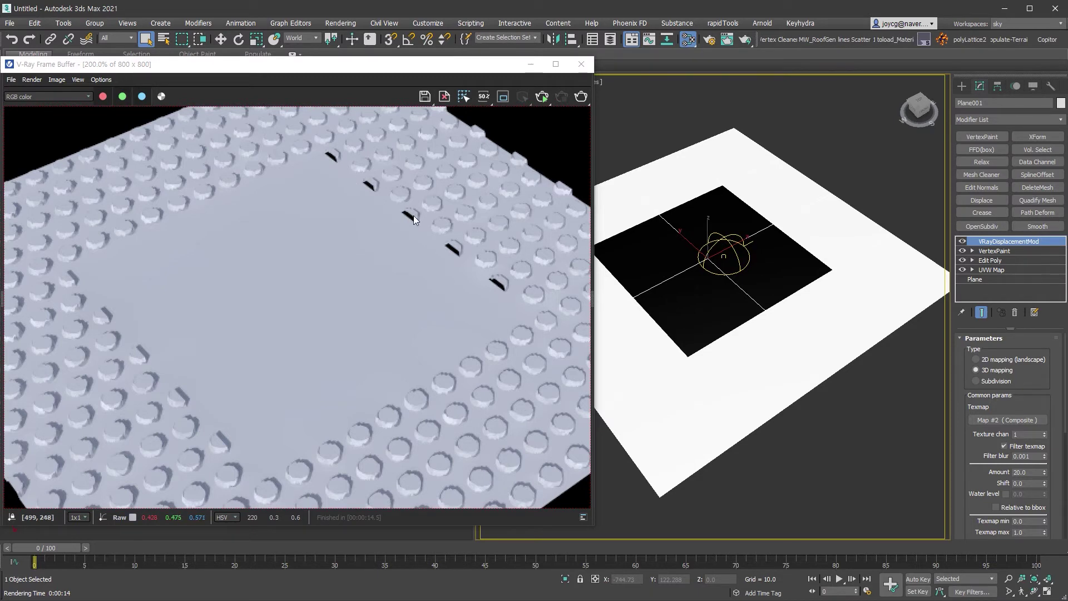
click(1015, 250)
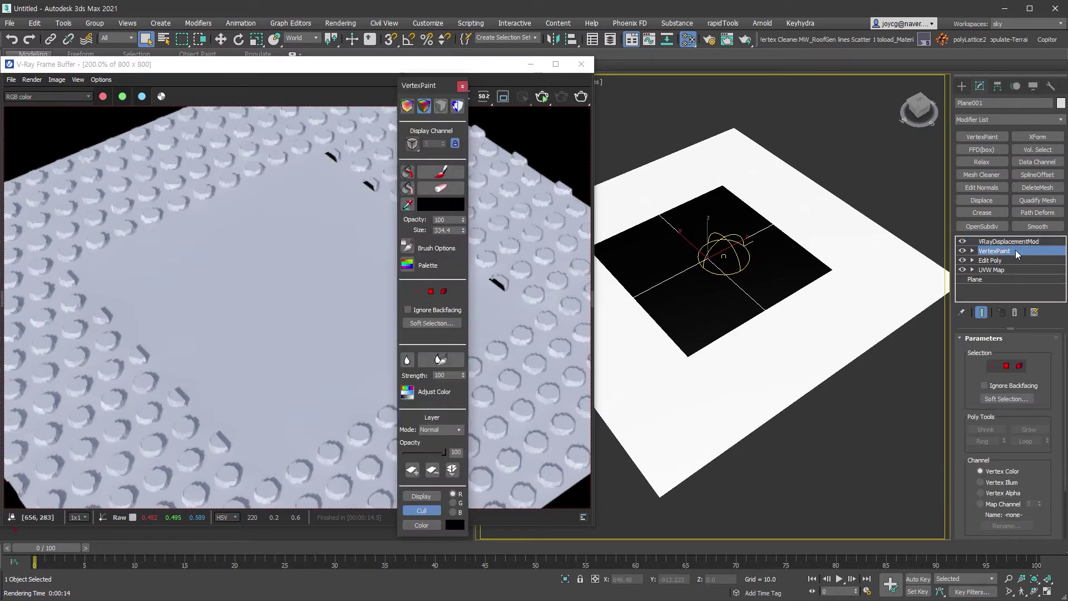
Set the VertexPaint colour to white and paint the whole plane white
click(439, 204)
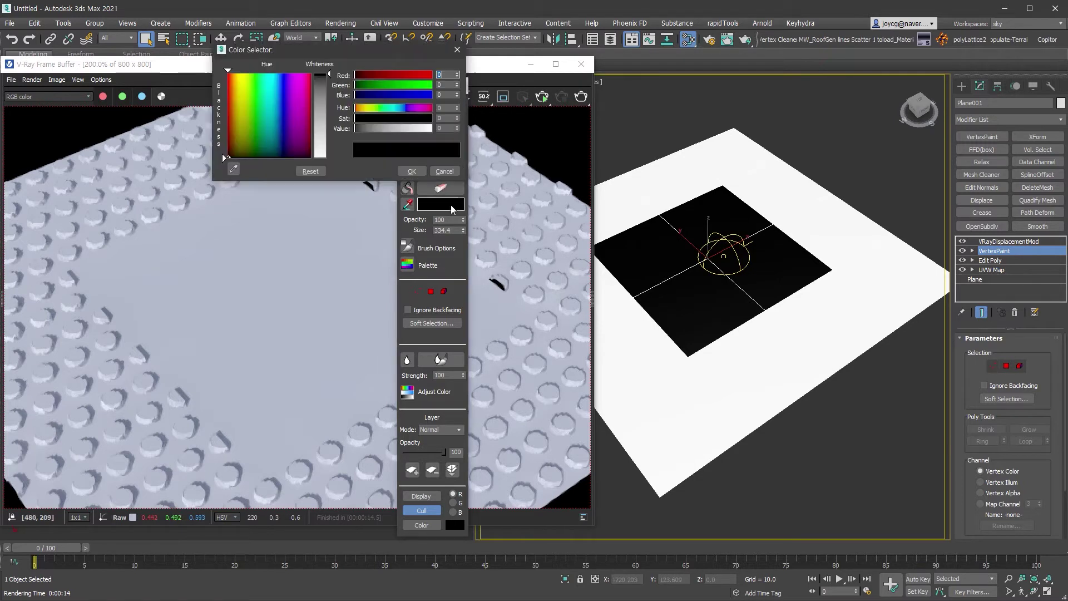
drag(389, 129, 431, 128)
click(411, 171)
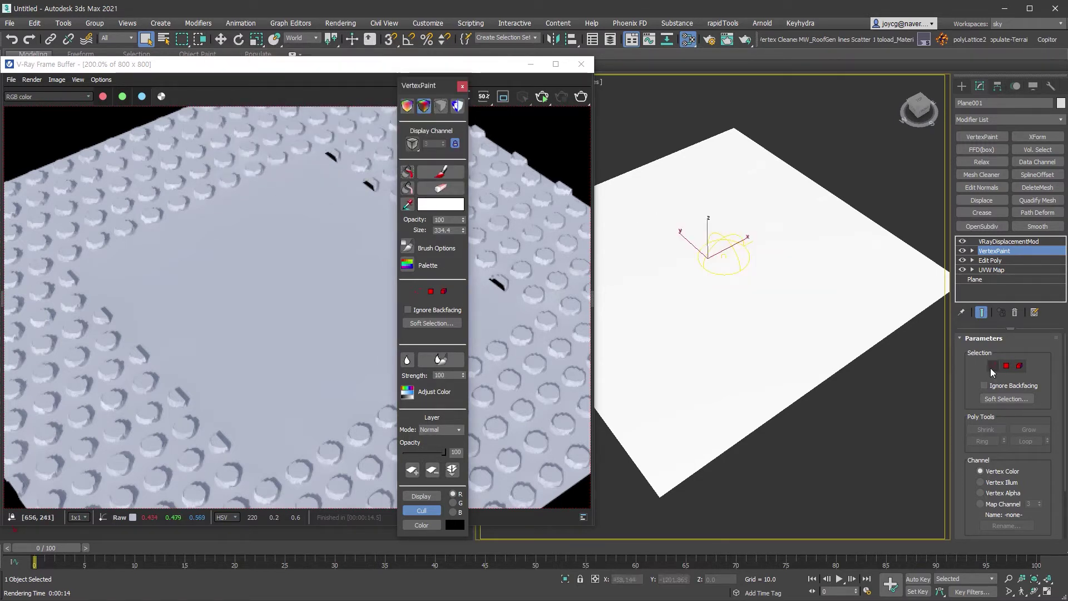
Select the 16 border vertices and paint them black
key(1)
alt+middle_drag(779, 250, 849, 185)
mouse_move(849, 185)
mouse_down()
mouse_move(948, 457)
mouse_move(623, 435)
mouse_move(603, 202)
mouse_up()
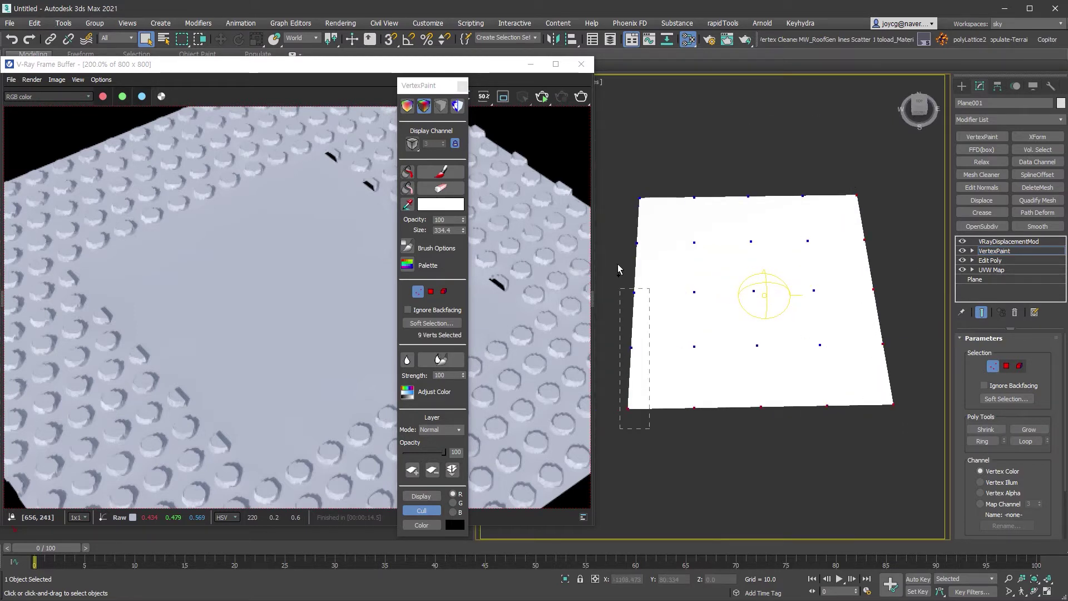
ctrl+drag(868, 184, 595, 213)
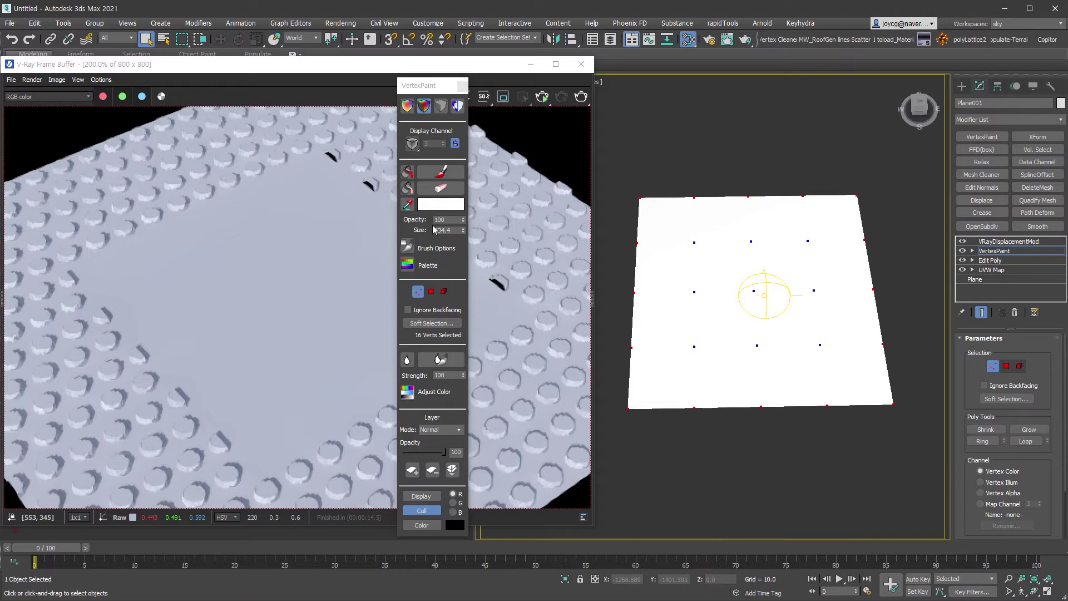
click(446, 212)
click(352, 138)
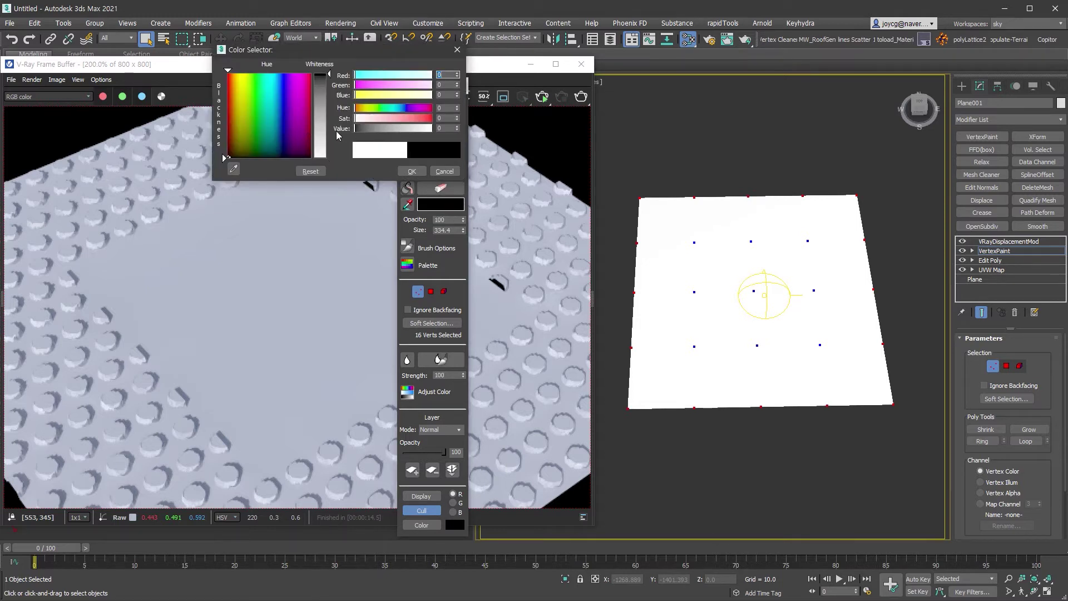
click(407, 170)
click(407, 174)
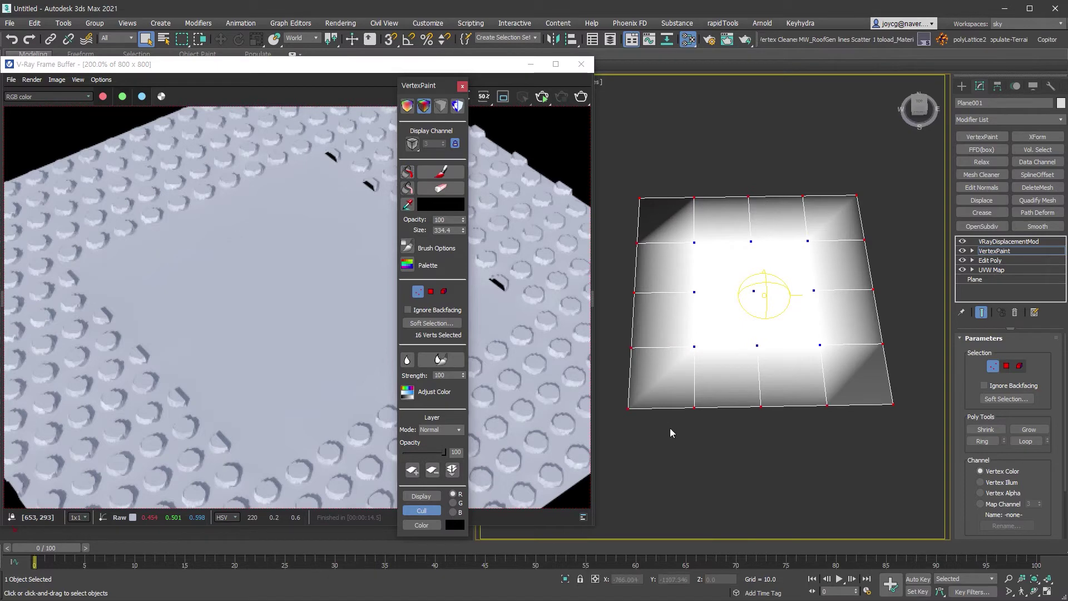
alt+middle_drag(721, 414, 755, 419)
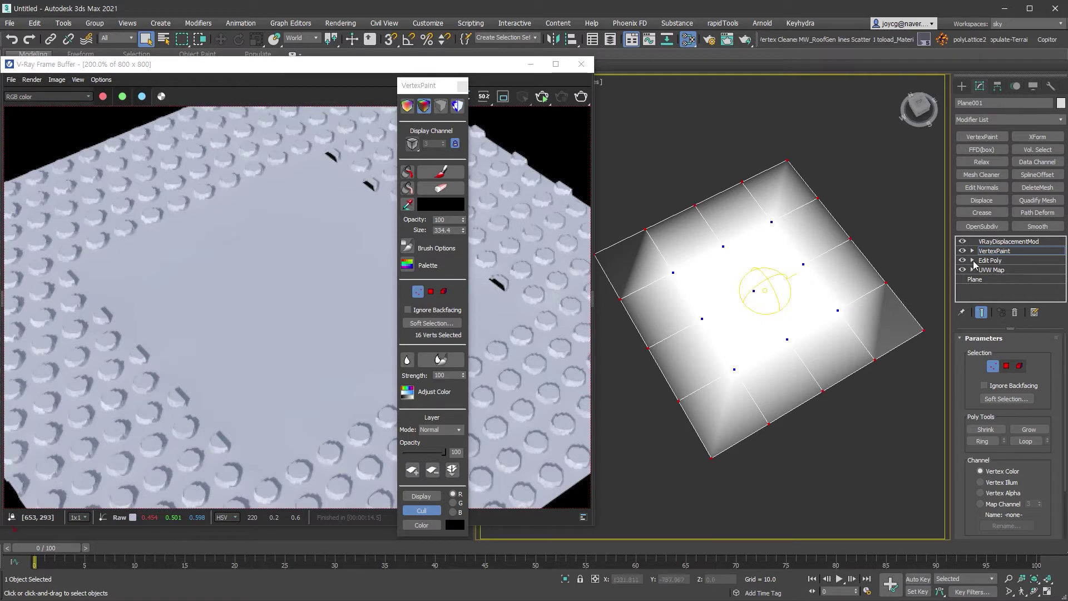
click(972, 261)
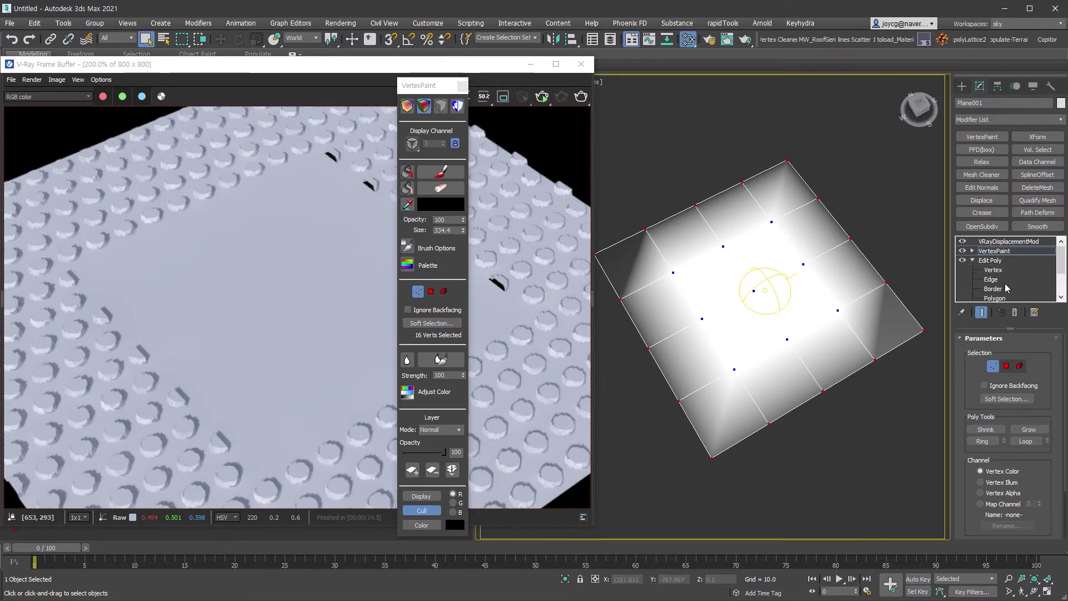
In Edit Poly edge mode, flip the diagonals of the top-left and right corner quads
click(1006, 260)
click(583, 343)
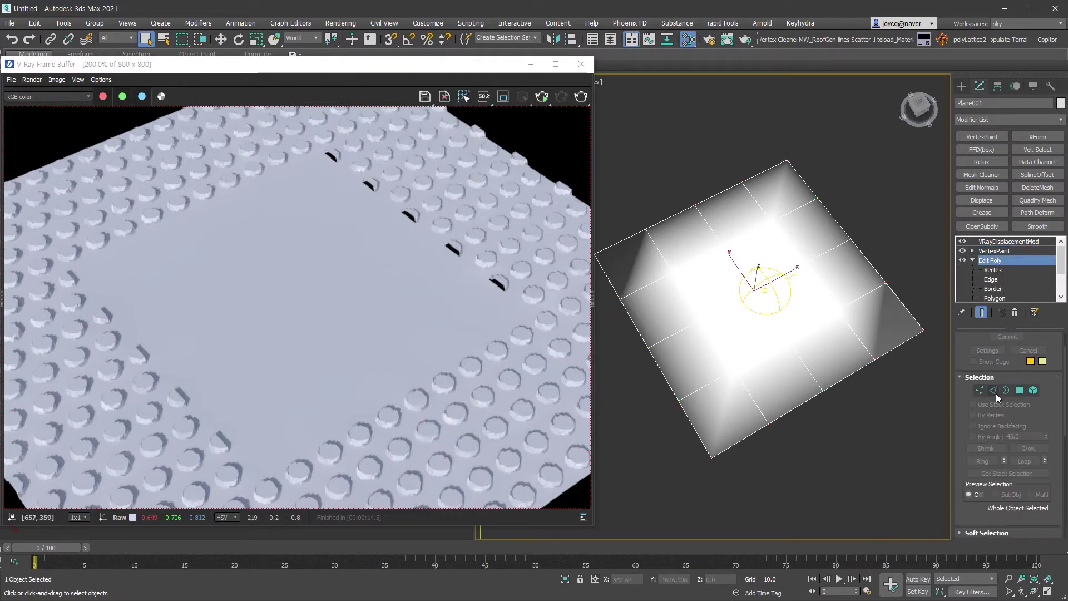
click(994, 390)
scroll(1001, 520, down, 5)
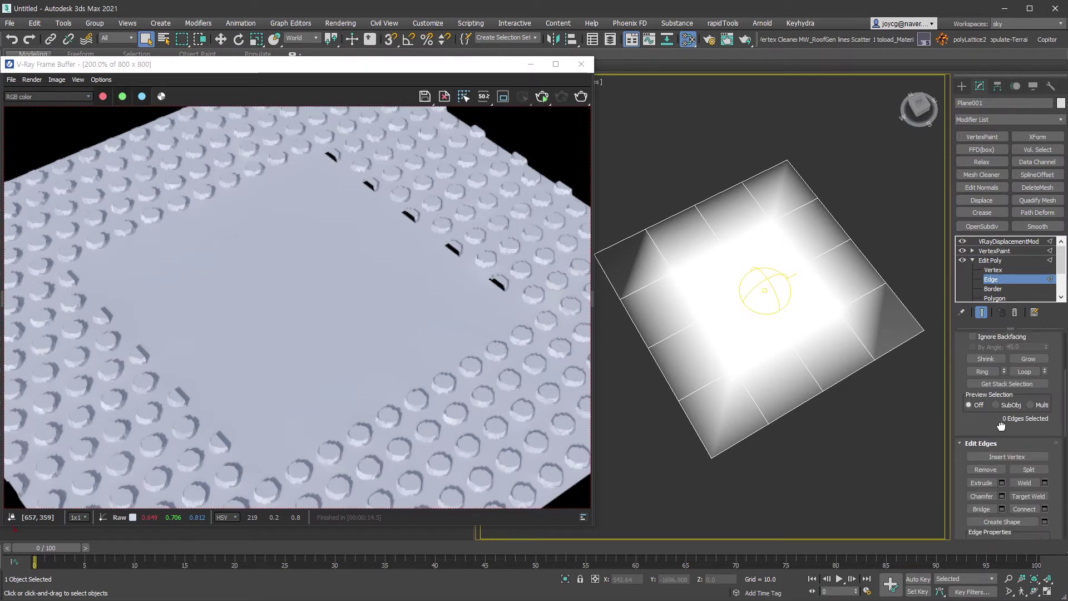
click(1033, 456)
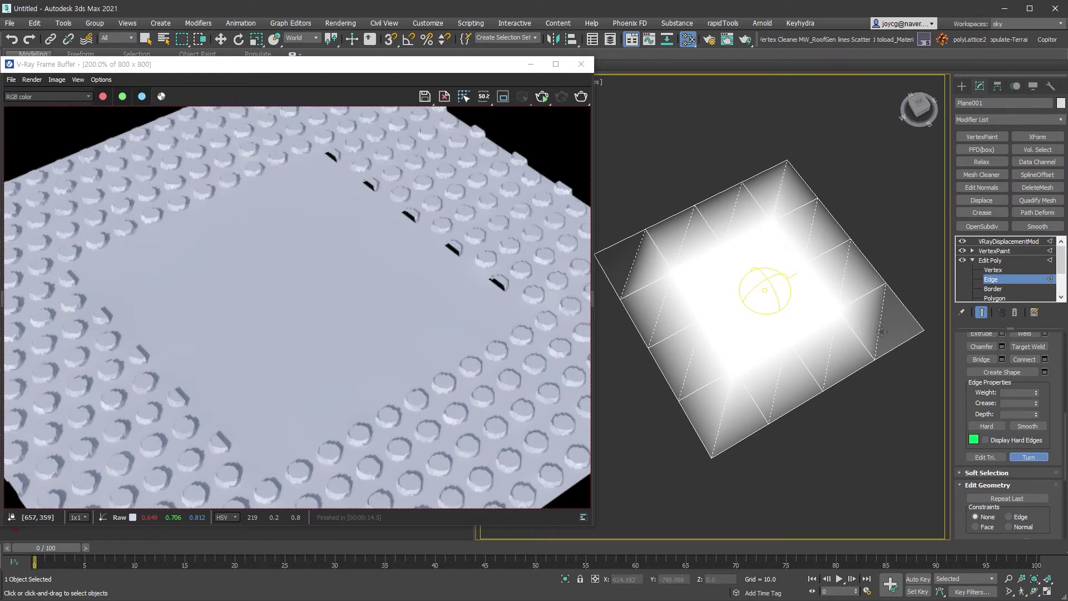
click(634, 260)
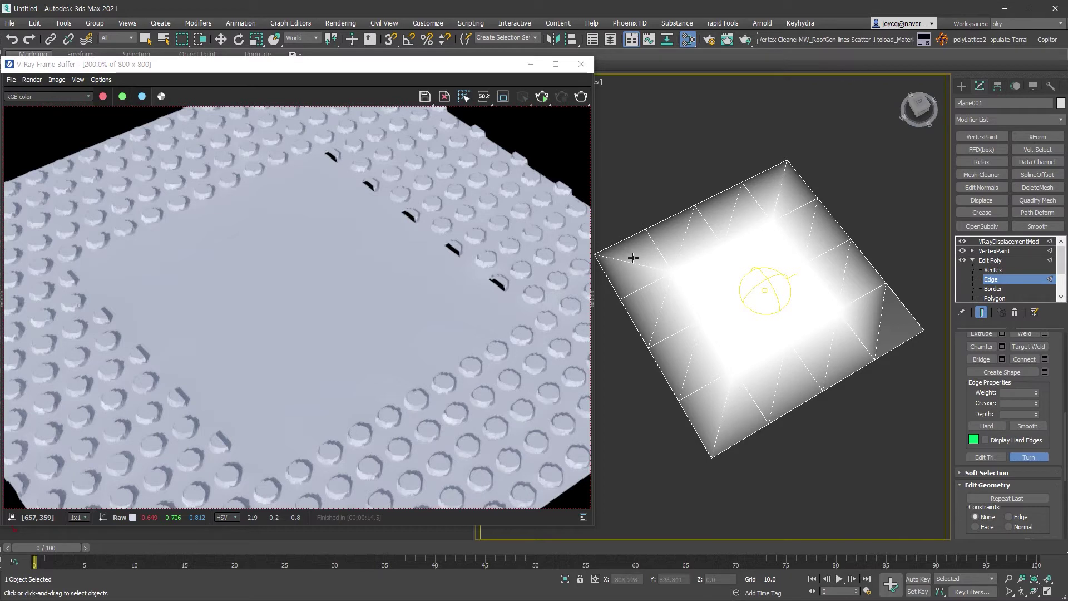
click(878, 320)
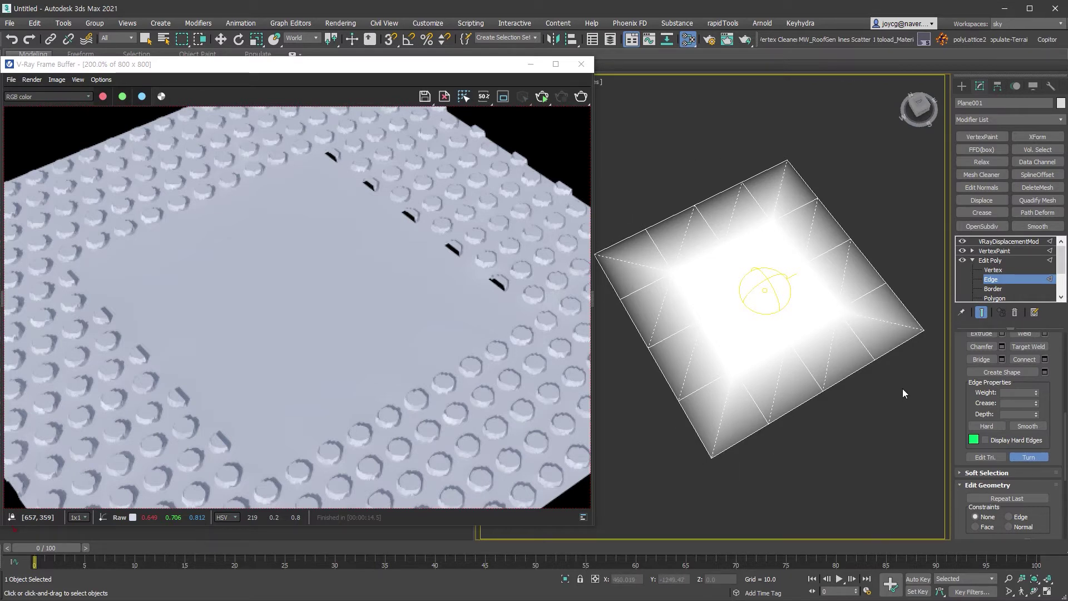
Exit edge editing and display the VRayDisplacementMod settings
click(1026, 280)
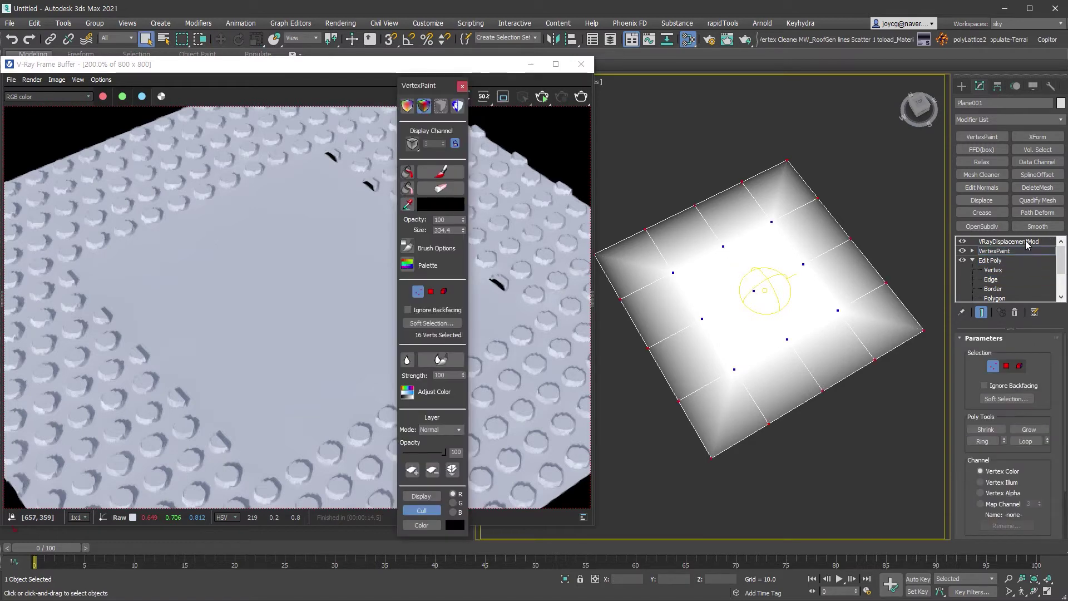
click(1030, 241)
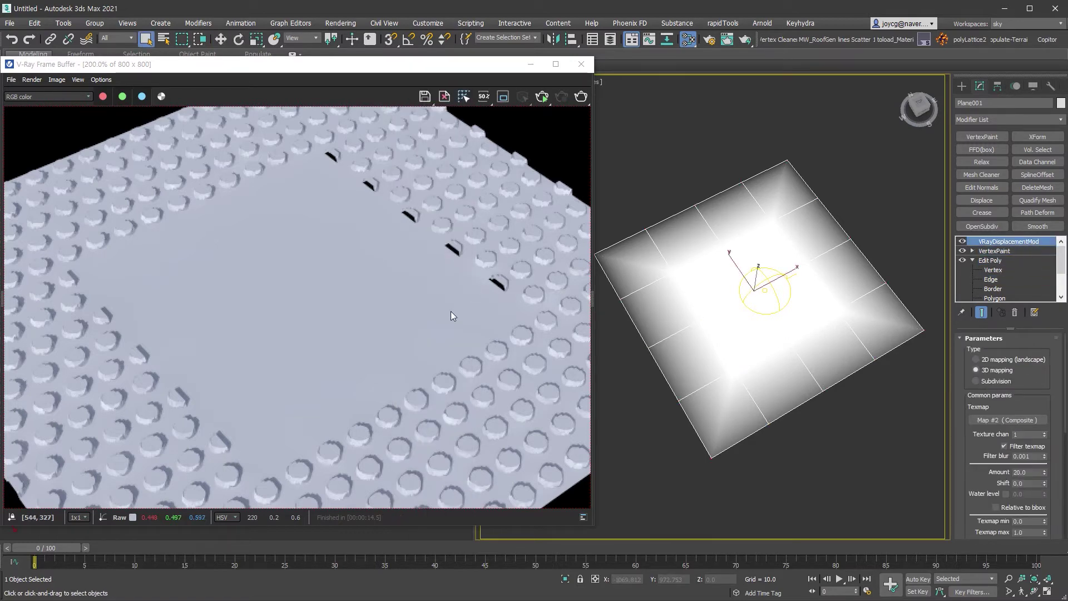
scroll(449, 311, down, 1)
scroll(423, 312, down, 1)
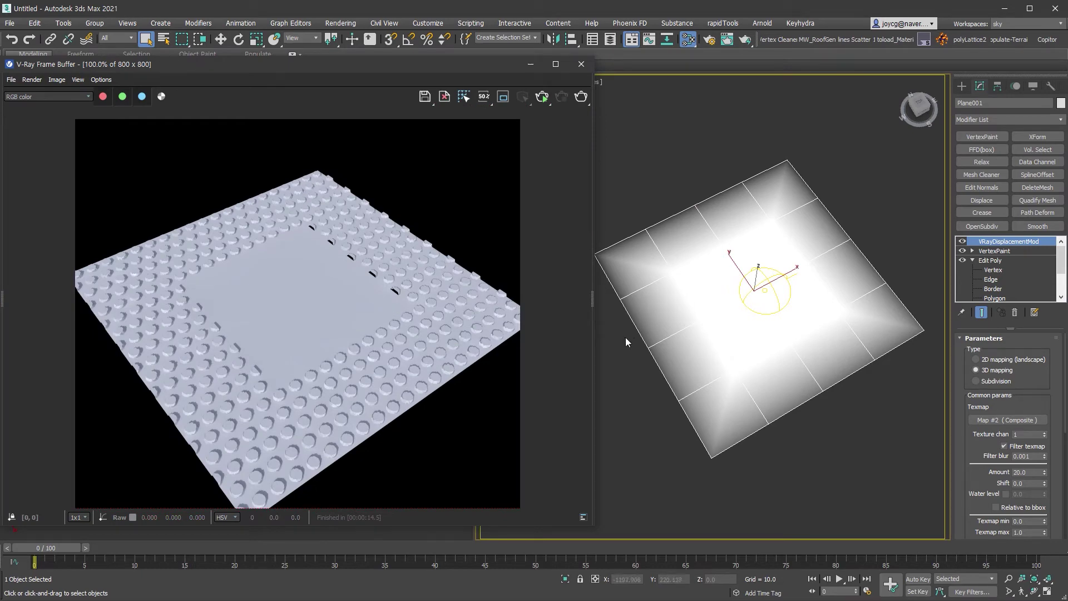
Re-render the plane in V-Ray, zoom the perspective view in, and render again
click(581, 97)
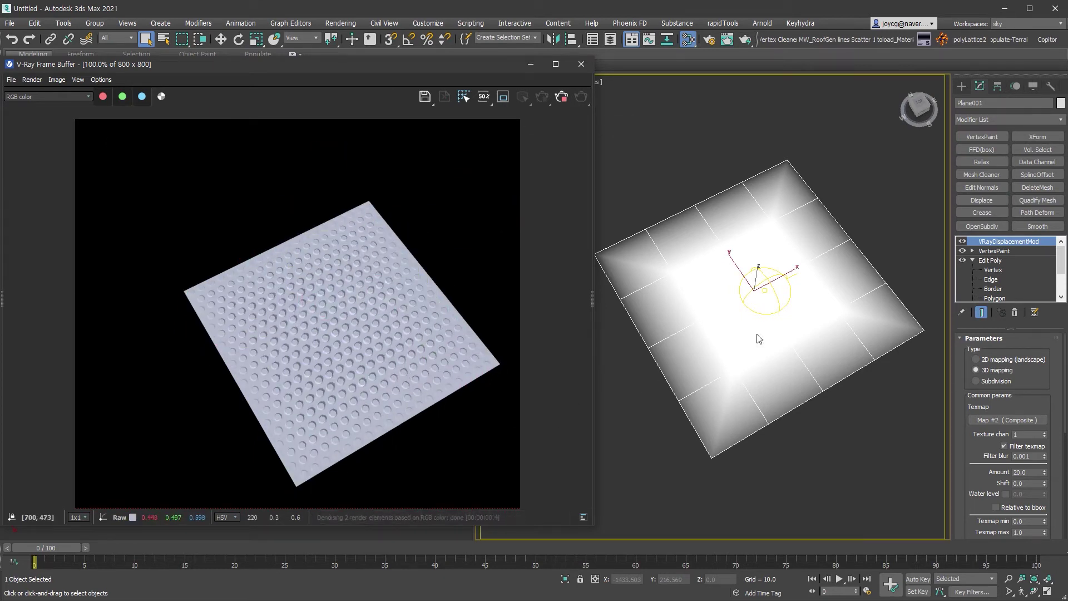
scroll(759, 338, up, 1)
scroll(745, 329, up, 1)
scroll(753, 319, up, 1)
scroll(758, 302, up, 2)
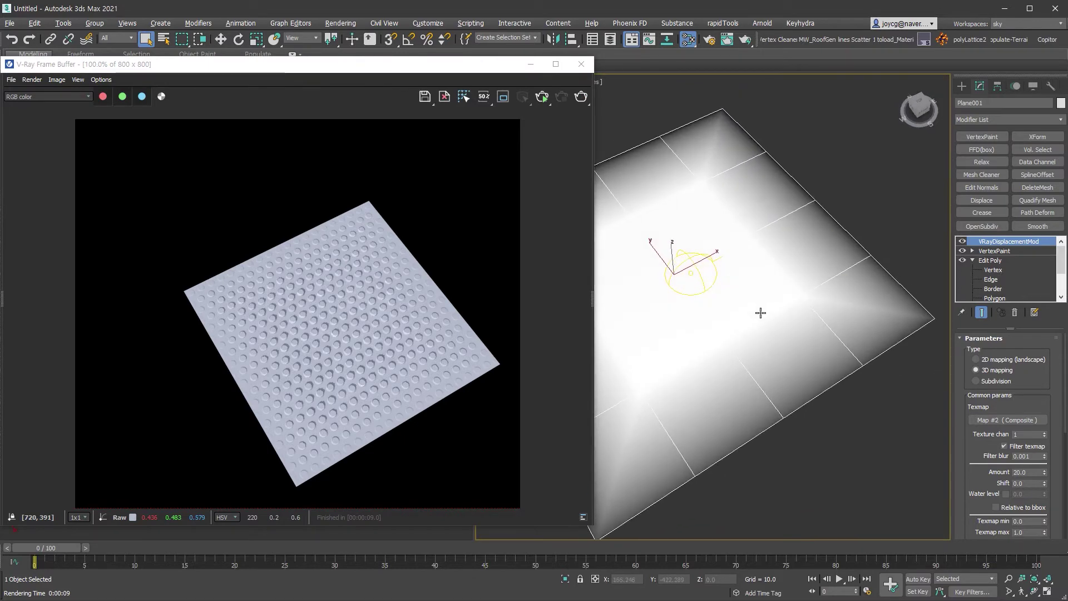
scroll(753, 302, down, 1)
click(580, 97)
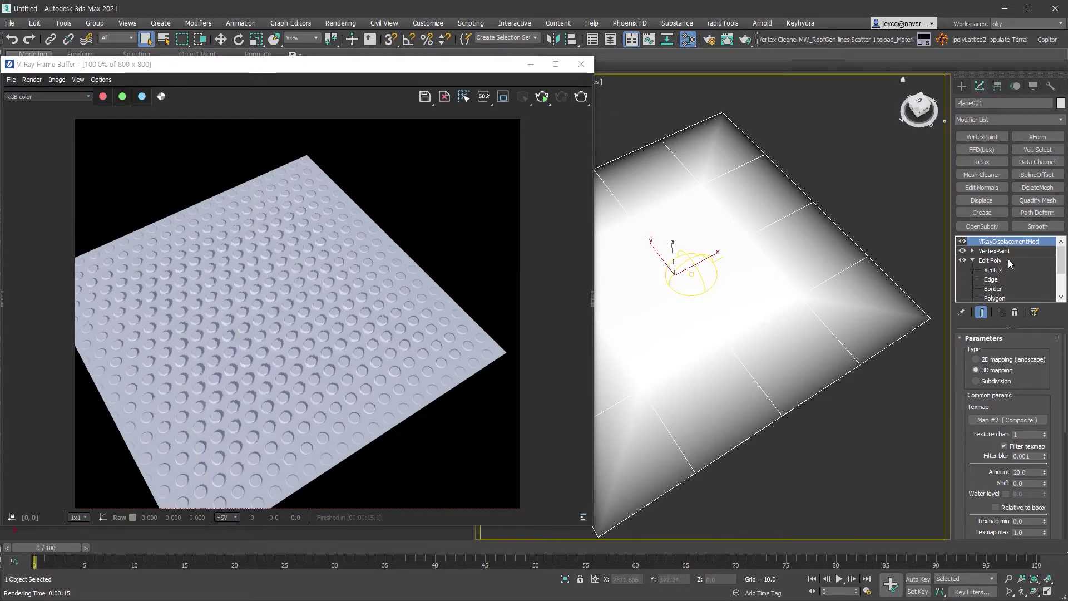
Inset all the plane's polygons in Edit Poly to create an outer border ring
click(1008, 258)
click(580, 344)
click(1010, 297)
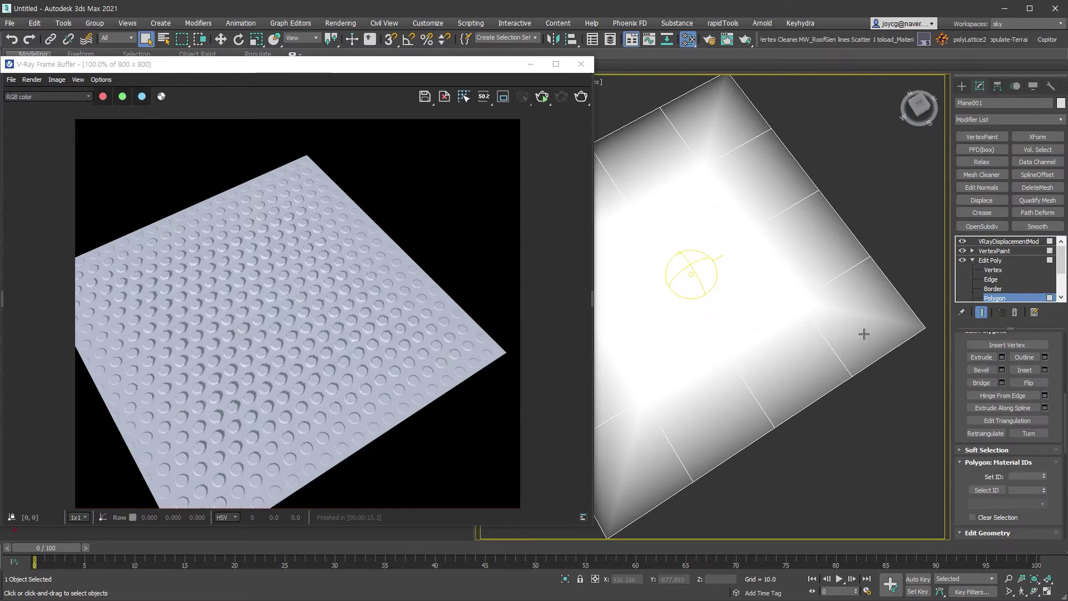
key(ctrl+a)
right_click(827, 336)
click(851, 298)
drag(851, 297, 835, 393)
click(1001, 298)
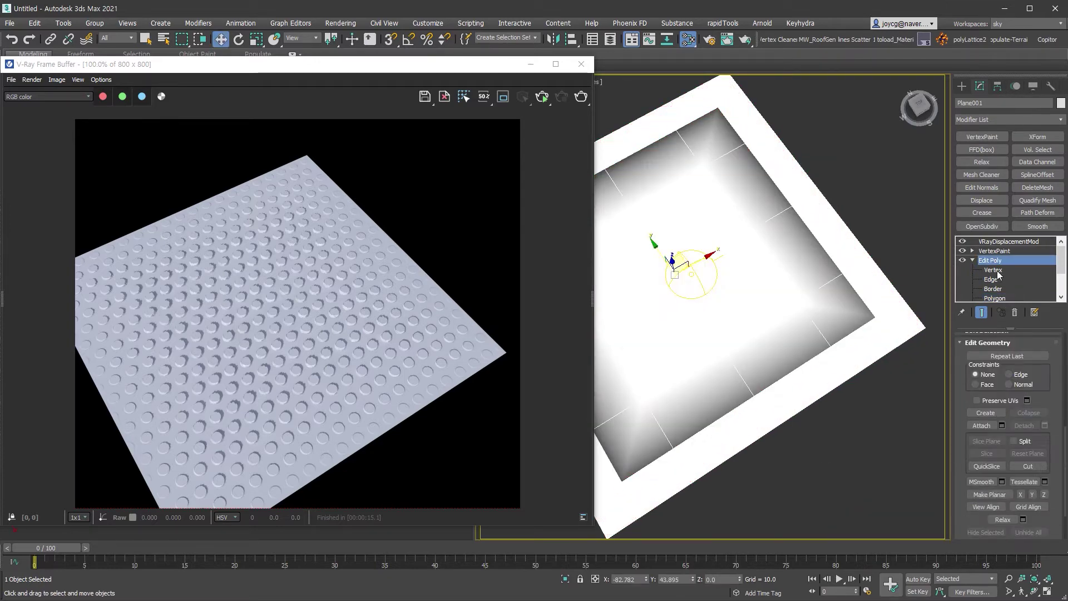
In VertexPaint, paint the plane's outer border vertices black
click(1006, 251)
alt+middle_drag(811, 438, 809, 422)
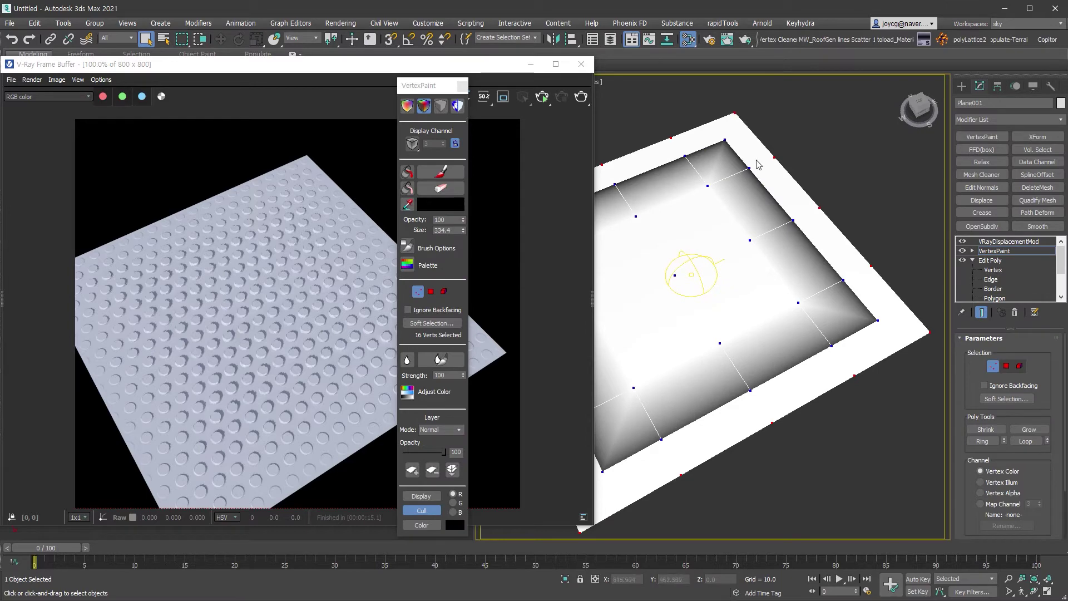
click(408, 172)
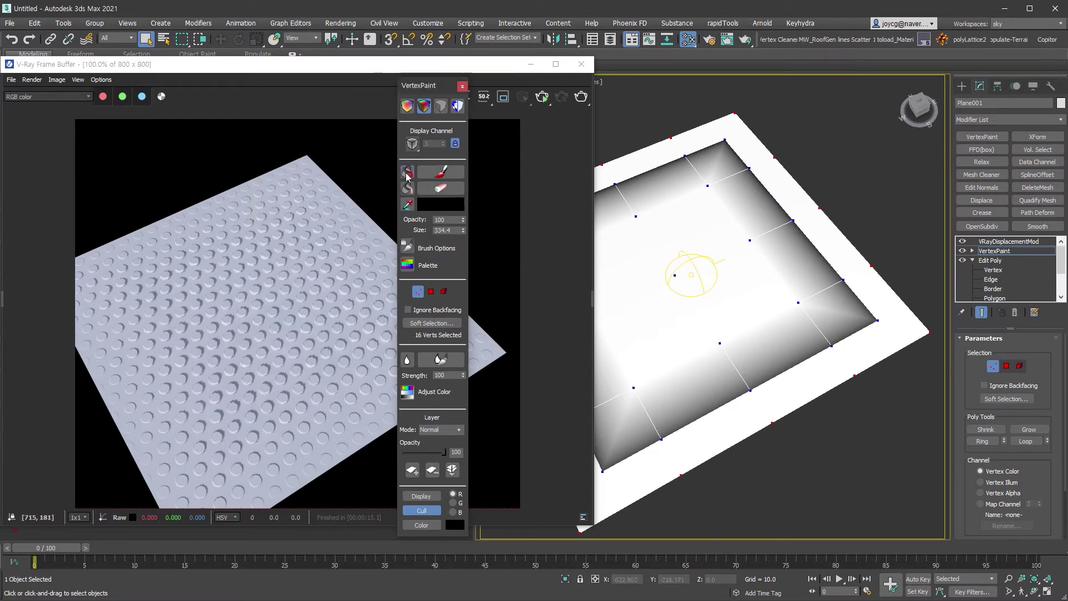
alt+middle_drag(809, 421, 854, 435)
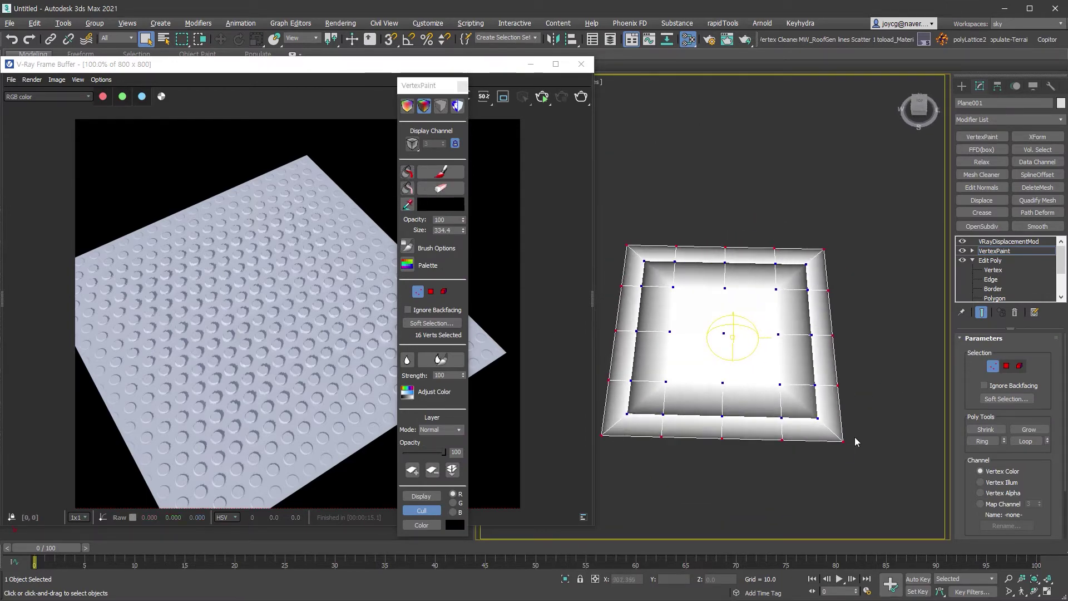
drag(825, 256, 823, 252)
click(408, 172)
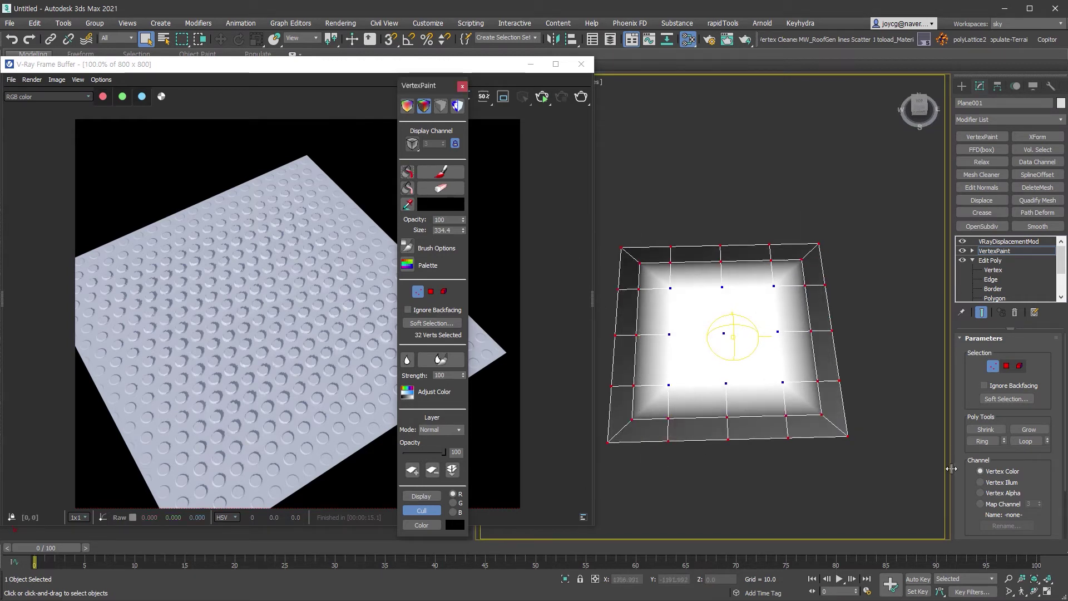
alt+middle_drag(951, 468, 877, 376)
click(878, 376)
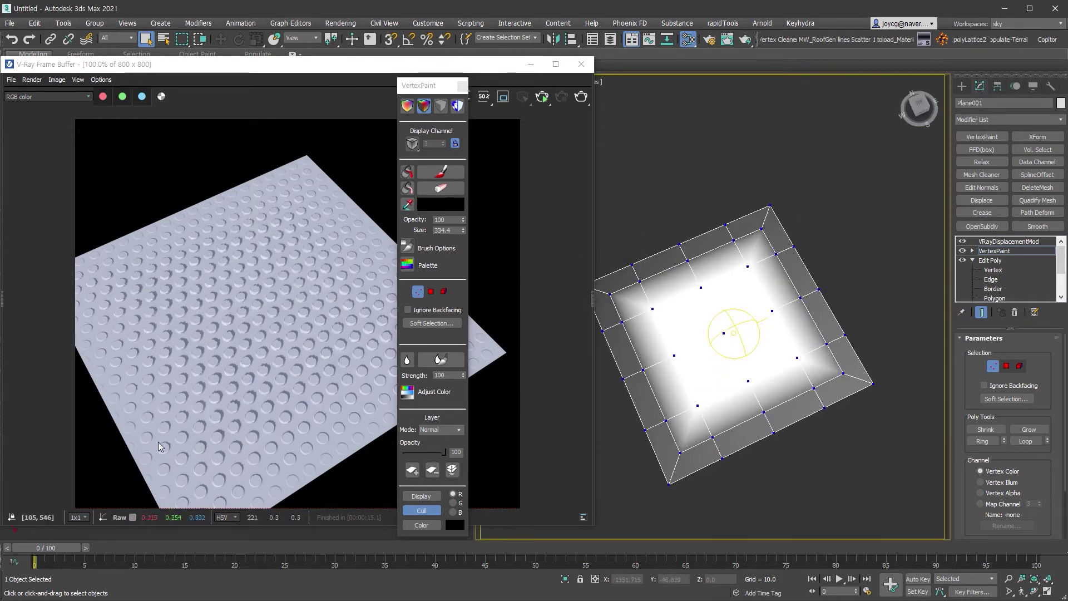
key(1)
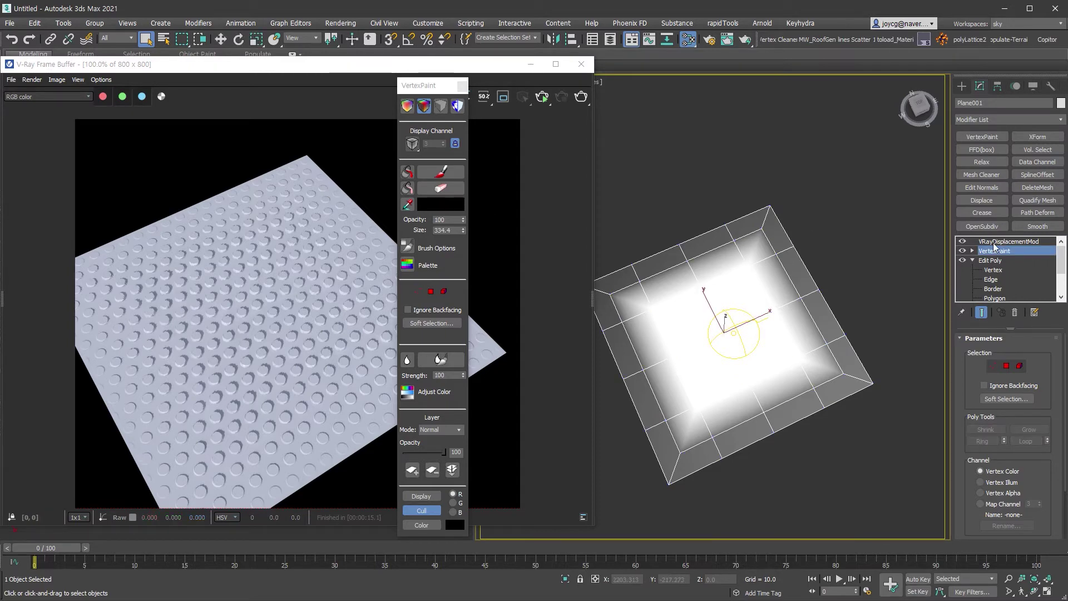
Return to VRayDisplacementMod, zoom in on the plane, and start a new render
click(997, 243)
key(alt+z)
mouse_move(773, 390)
mouse_down()
mouse_move(781, 362)
mouse_move(745, 293)
mouse_move(738, 233)
mouse_up()
key(shift+q)
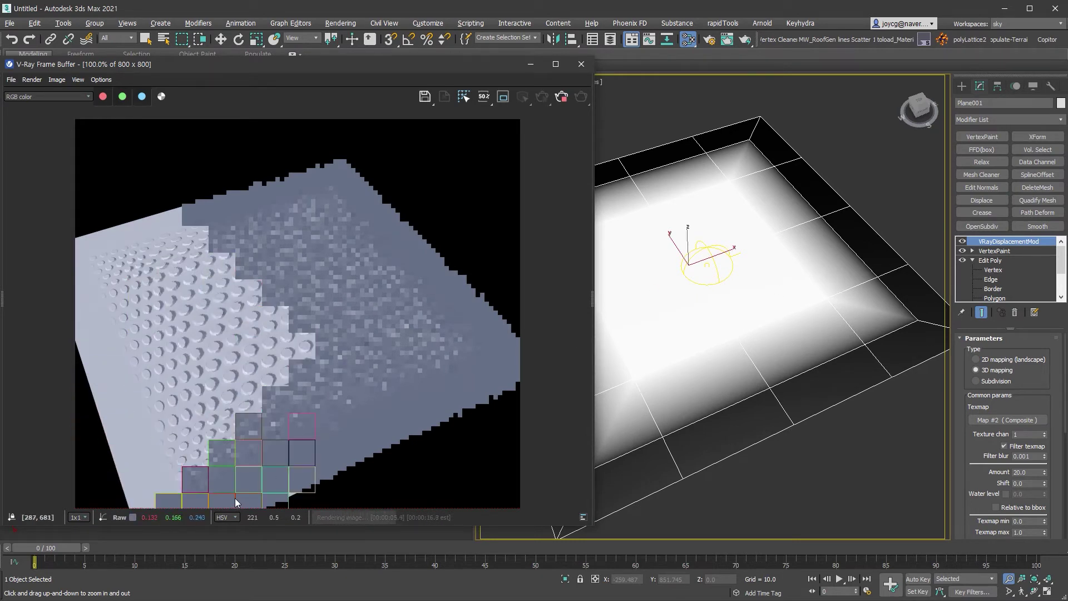
Stop the render, place a UVW Map modifier above Edit Poly, and re-render
click(562, 103)
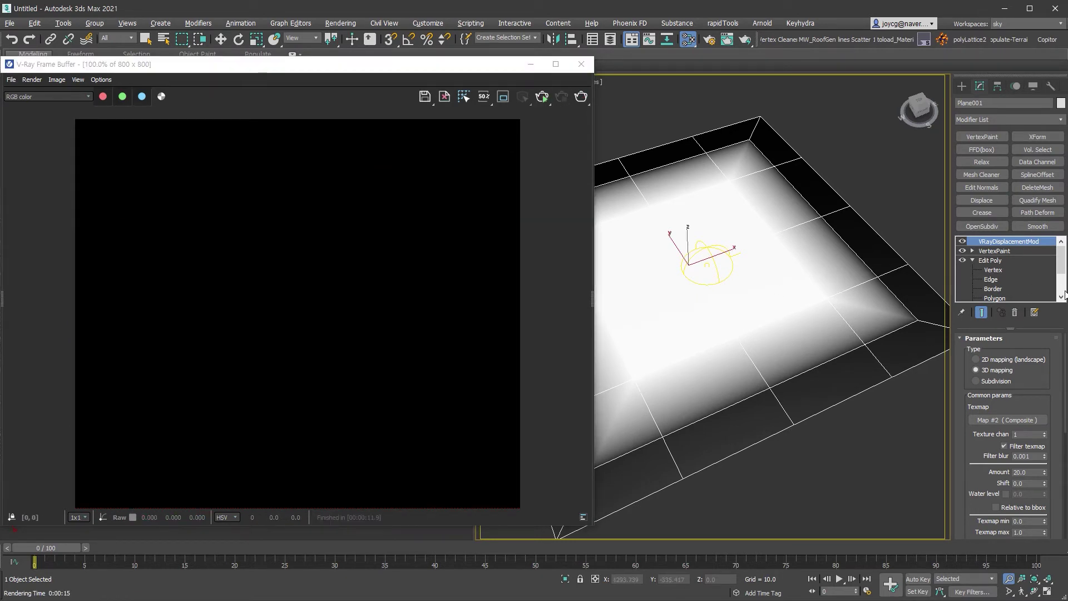
click(972, 260)
drag(1005, 267, 1000, 257)
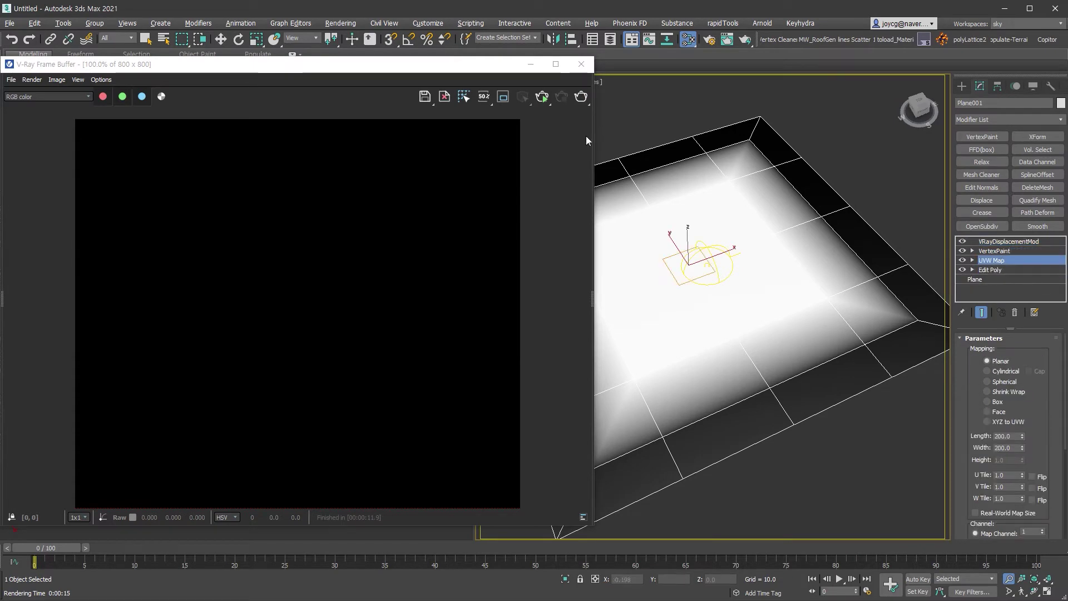
click(581, 97)
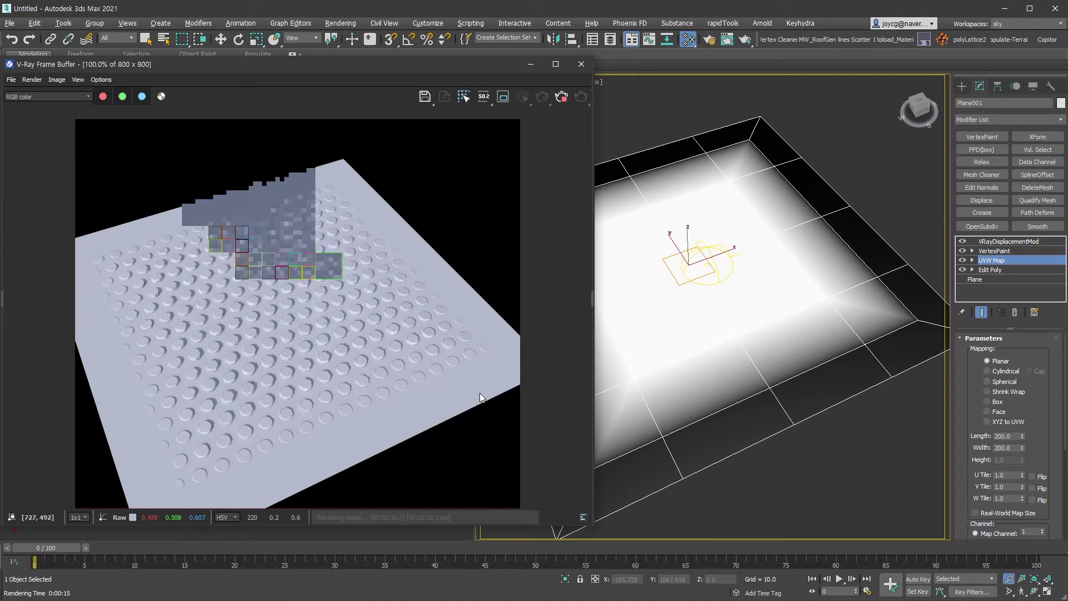
click(1022, 251)
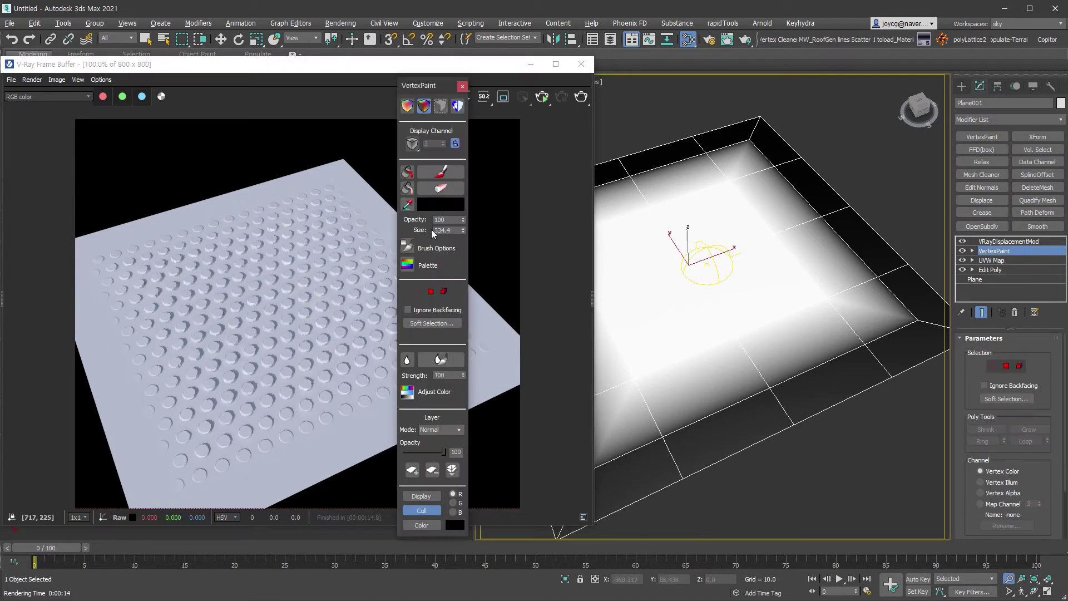
Paint black vertex-colour strokes across the plane's upper middle and re-render to check the mask
click(440, 172)
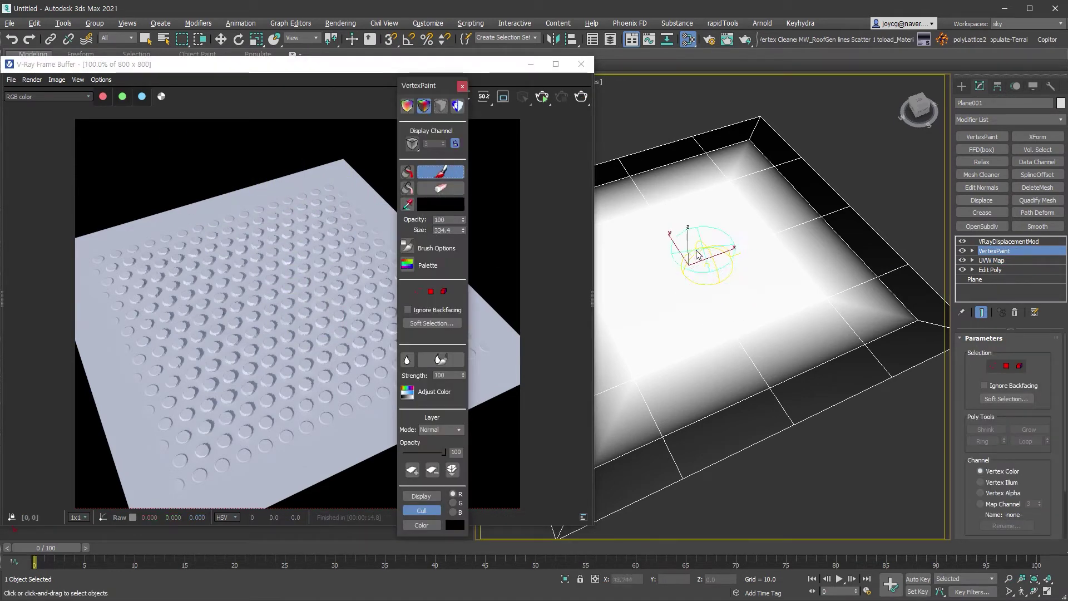
click(689, 266)
drag(746, 176, 702, 259)
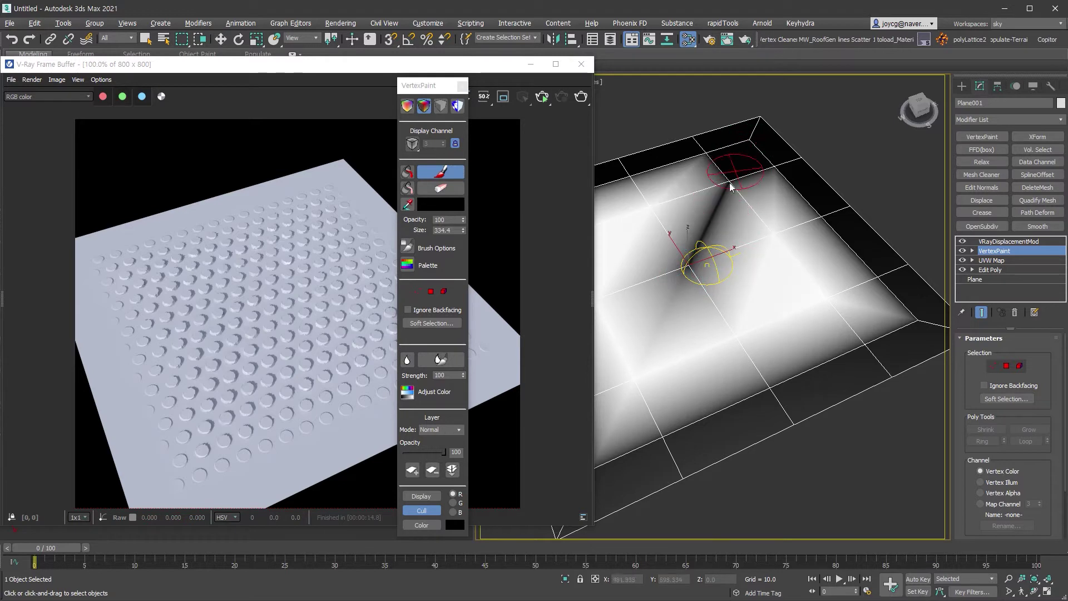
mouse_move(768, 152)
mouse_down()
mouse_move(699, 179)
mouse_move(612, 183)
mouse_up()
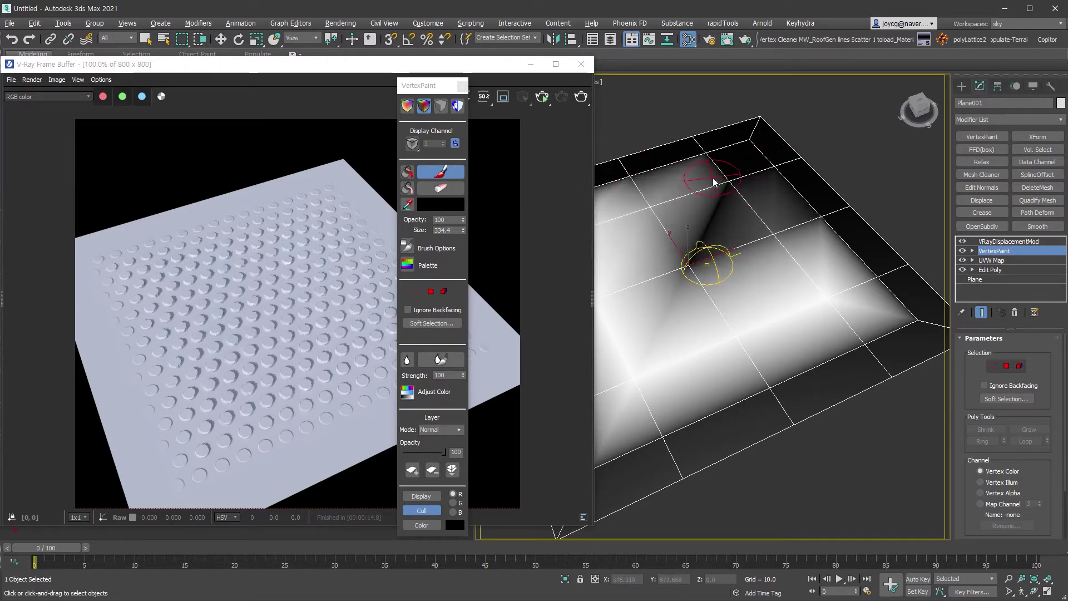
click(1007, 241)
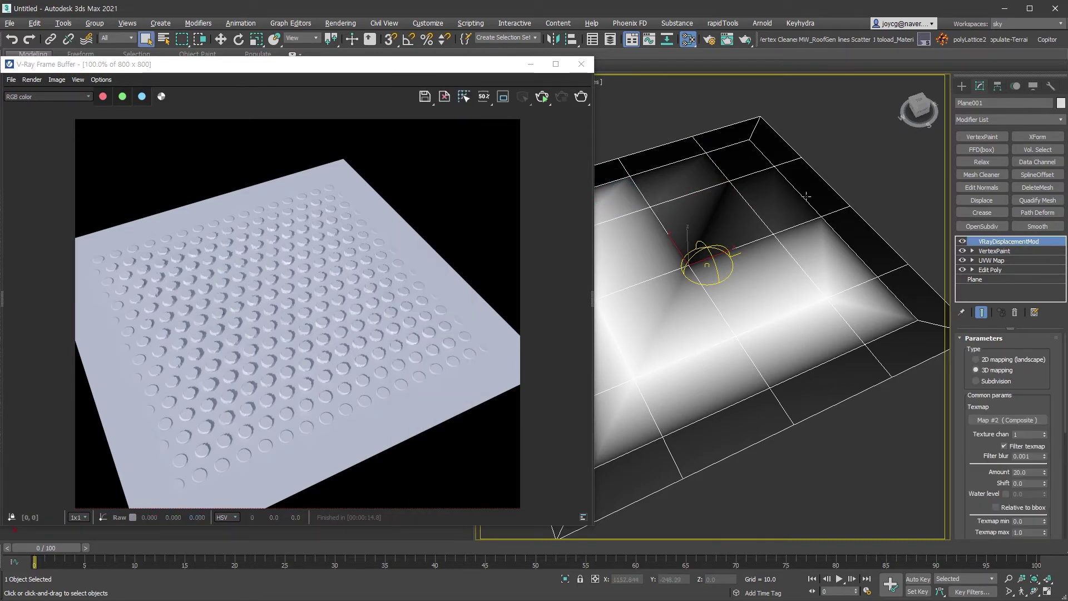
click(581, 97)
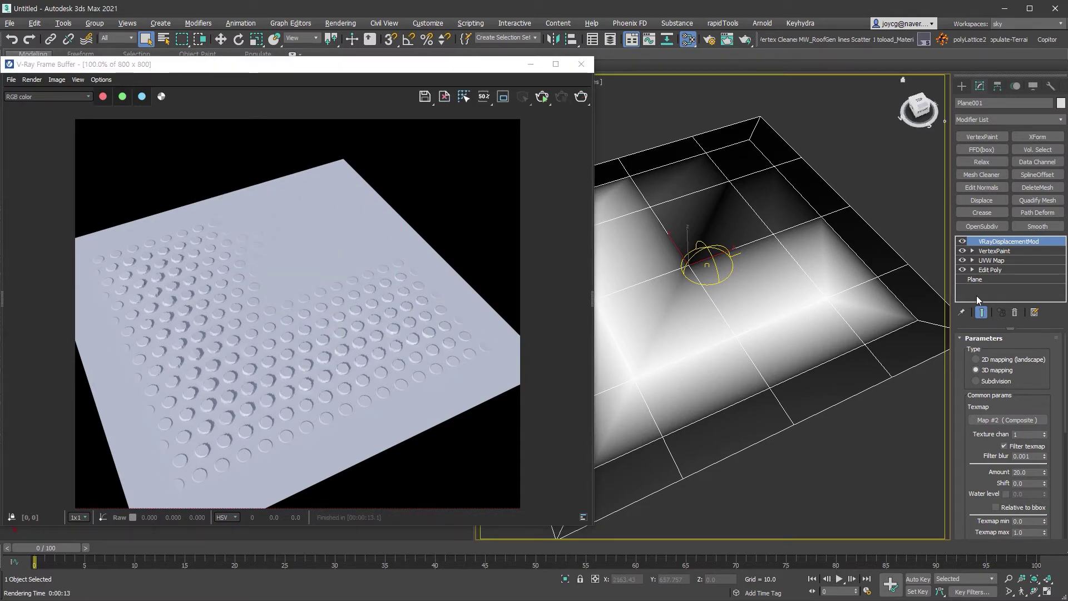
click(1032, 251)
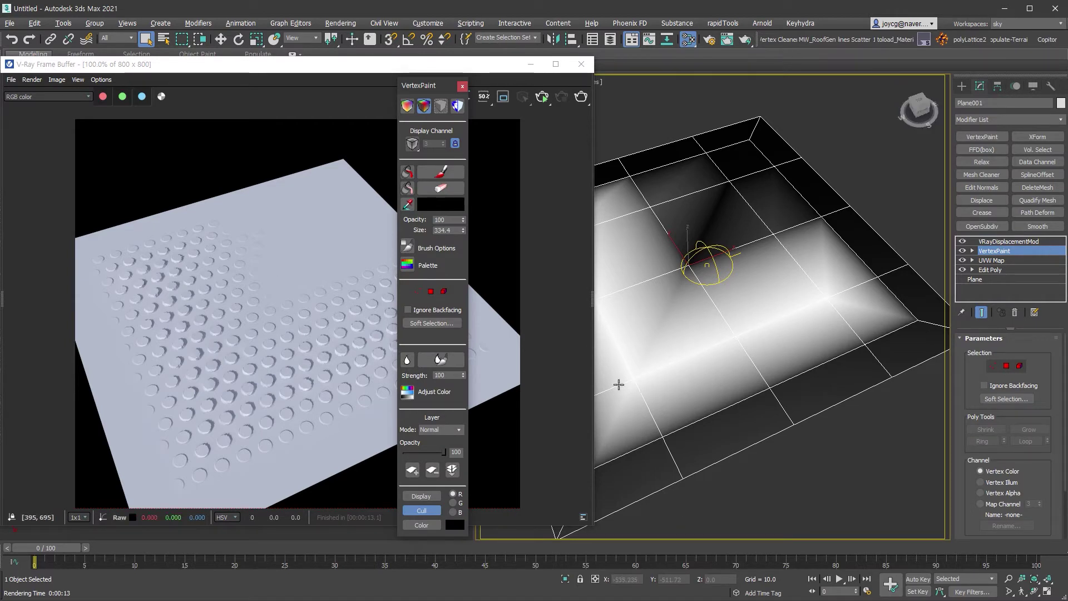
click(440, 106)
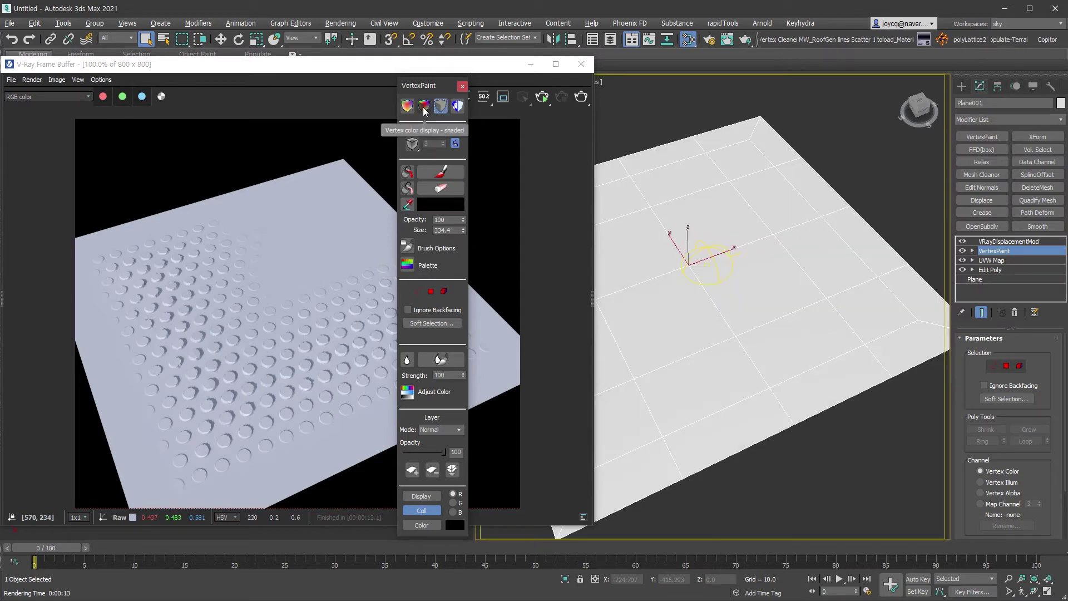
click(424, 109)
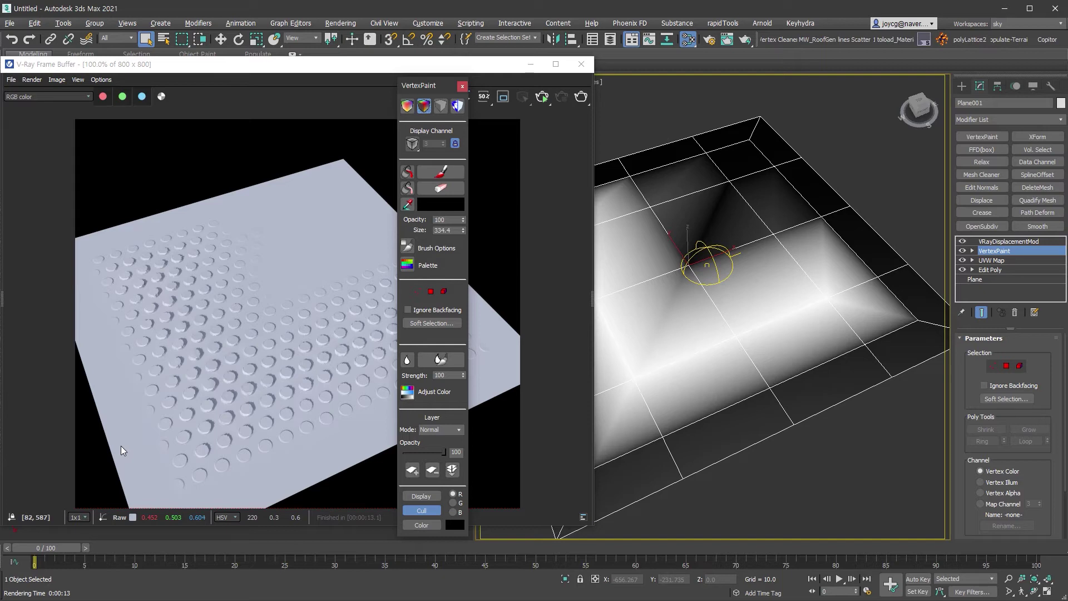
Close VertexPaint, delete the plane, close the material editor, and clear the selection
click(461, 87)
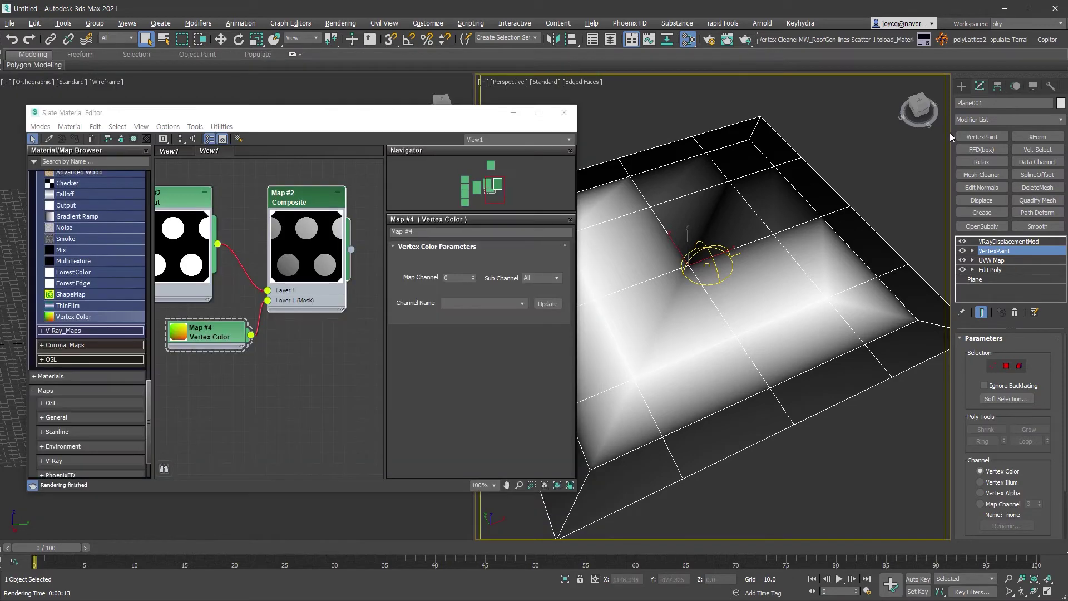
key(Delete)
scroll(325, 381, down, 5)
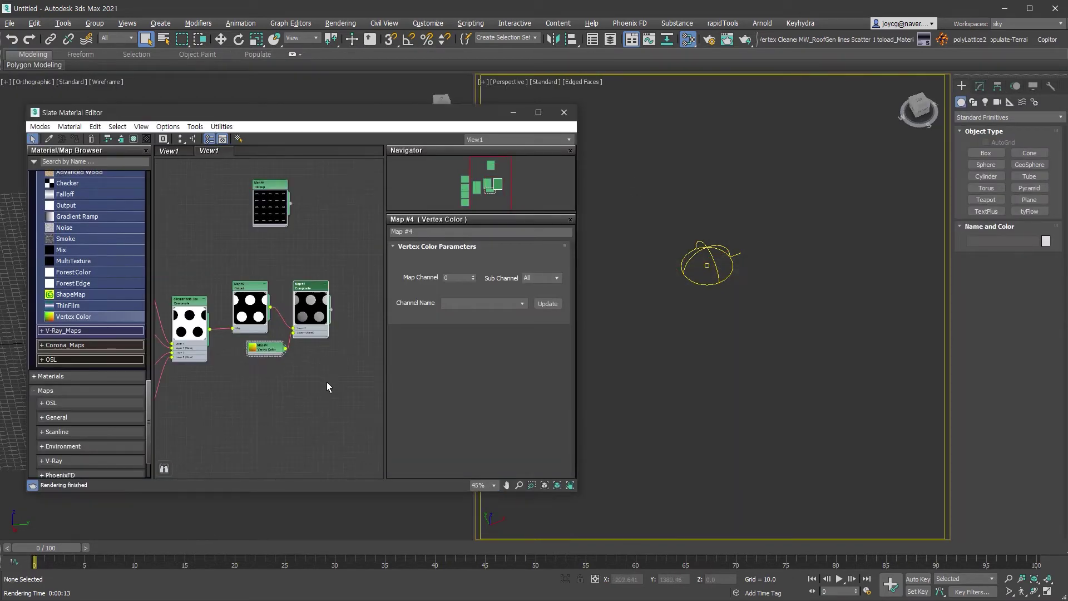
scroll(326, 376, down, 5)
key(m)
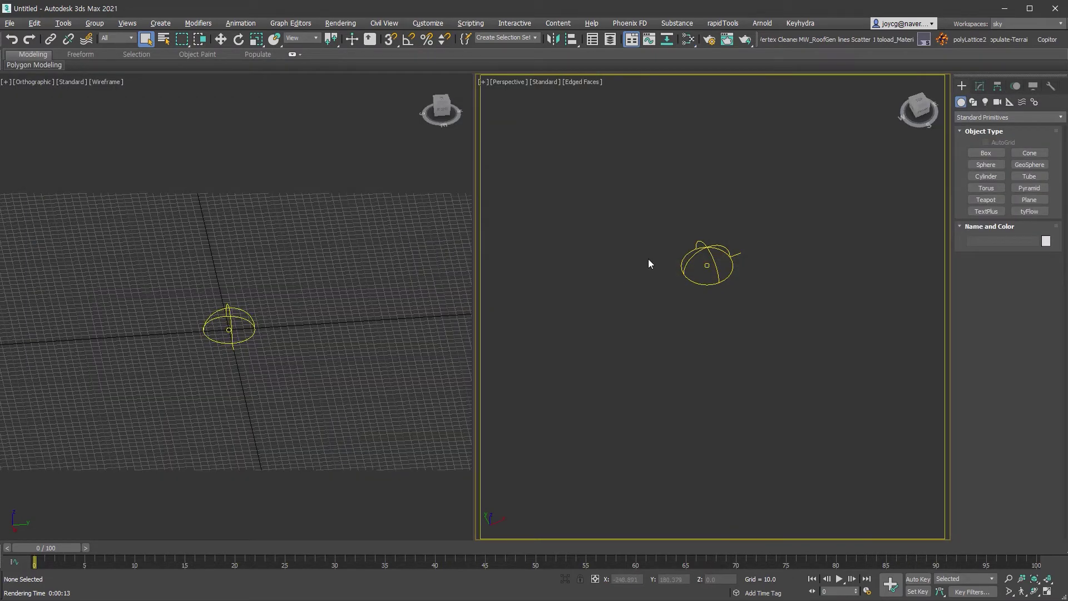
click(684, 264)
click(979, 86)
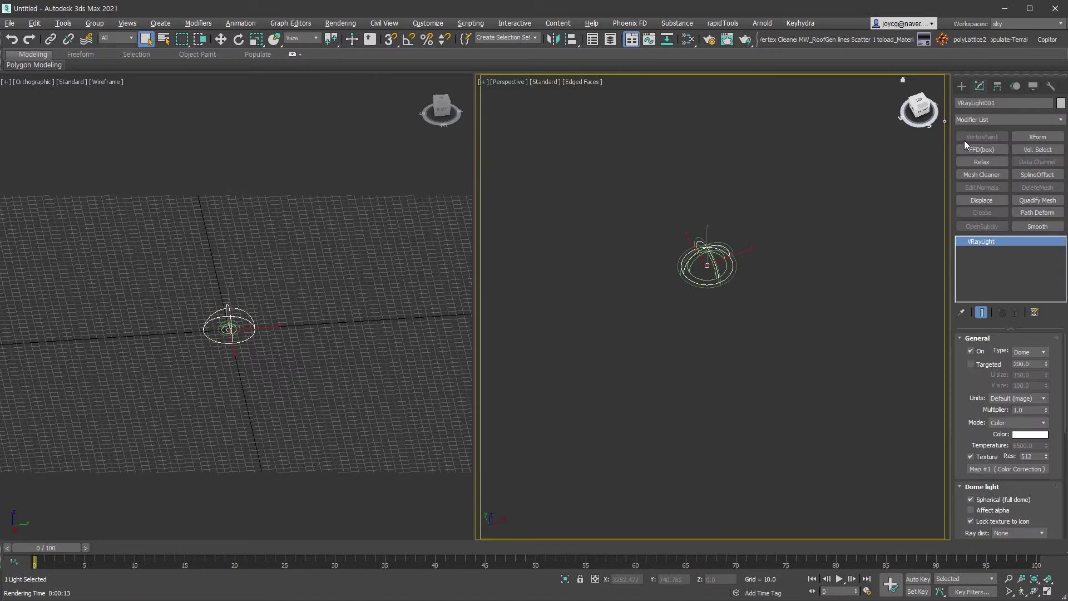
click(850, 382)
In the Front view, draw a plane with Length and Width both 2400
key(f)
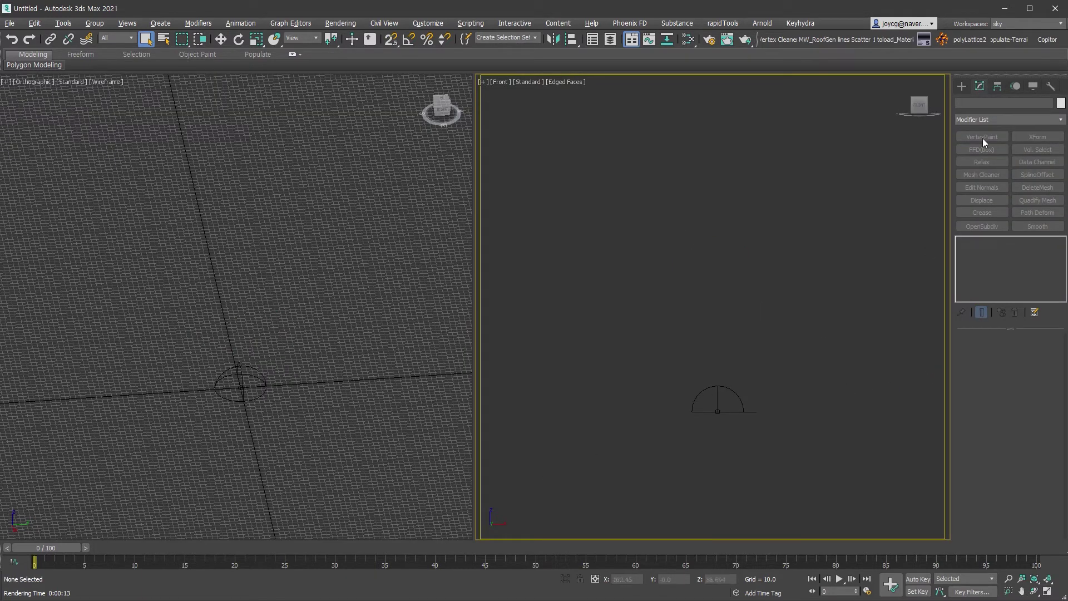
click(961, 86)
click(1029, 199)
middle_drag(661, 269, 651, 392)
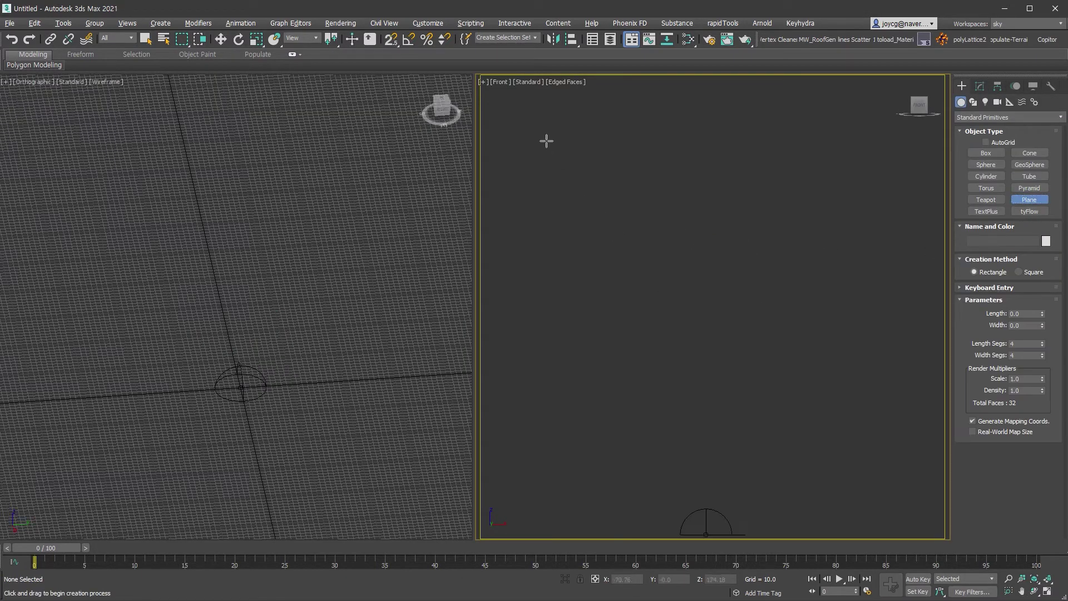
drag(546, 141, 1029, 324)
click(1023, 313)
text(00)
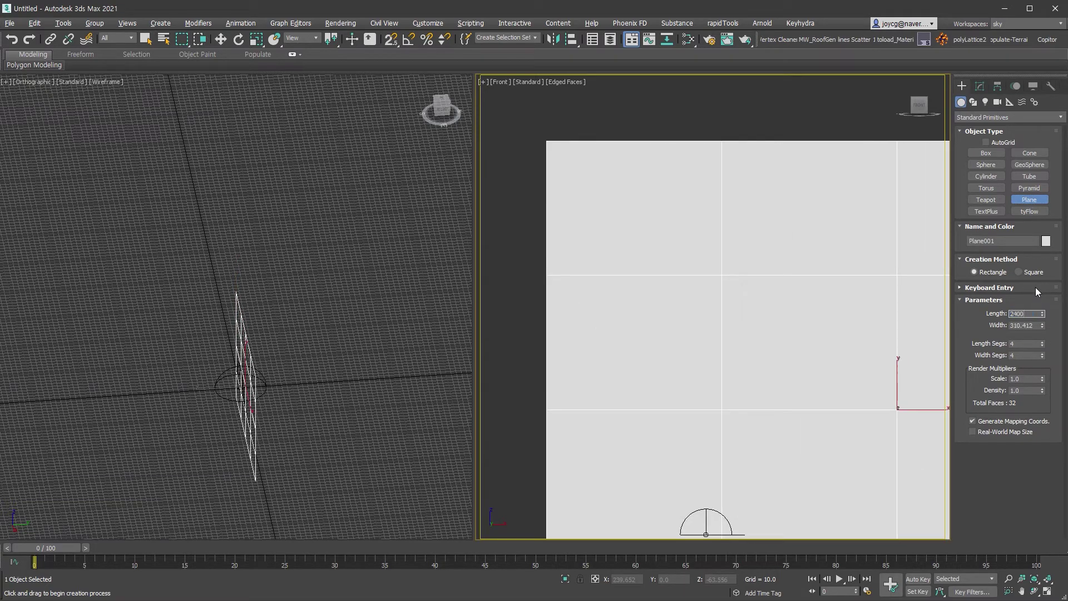
key(Tab)
text(2400)
key(Return)
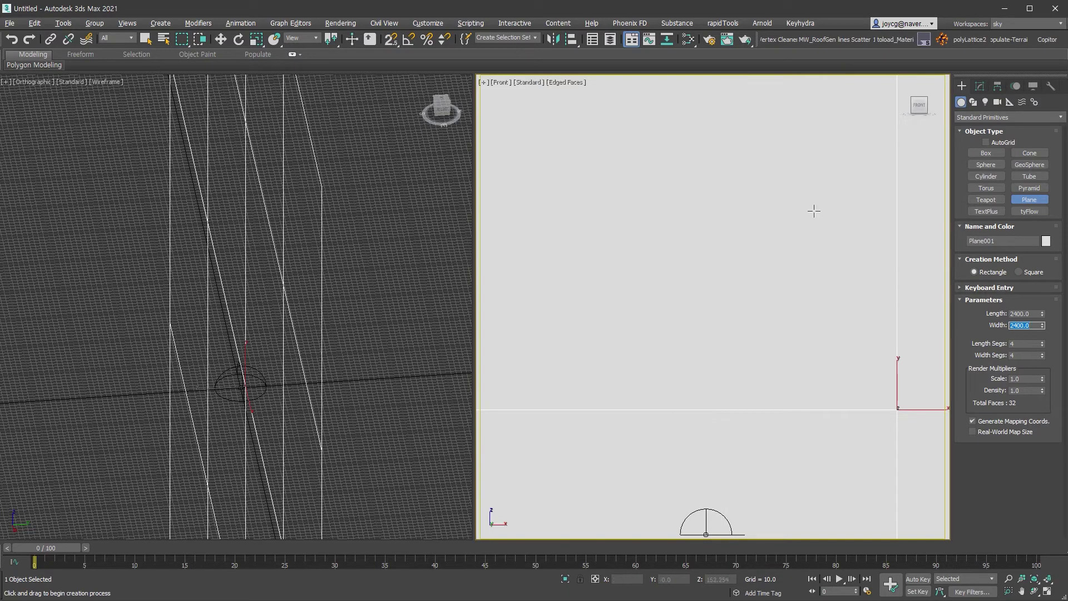
Reduce the plane to one segment and move it up above the dome light
key(z)
click(1043, 357)
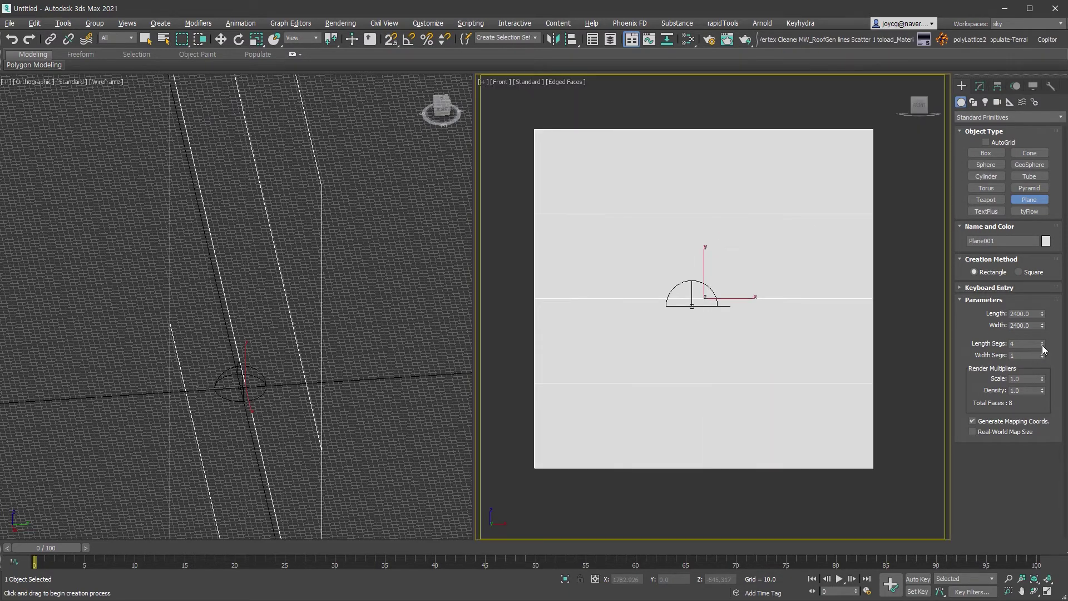
key(w)
drag(723, 267, 723, 71)
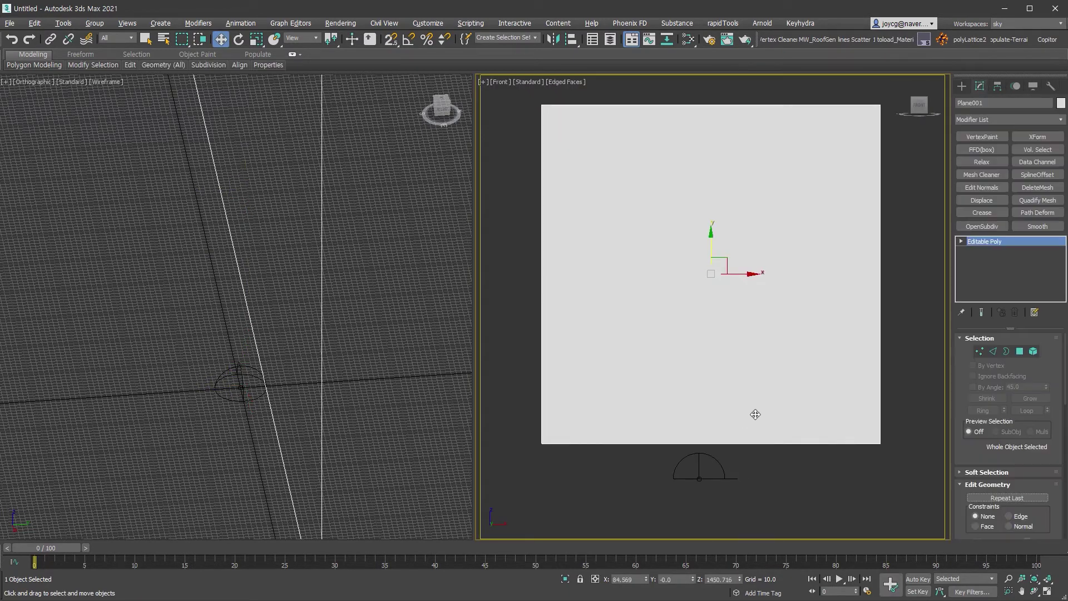
Cut a horizontal edge and a vertical edge across the plane
key(alt+c)
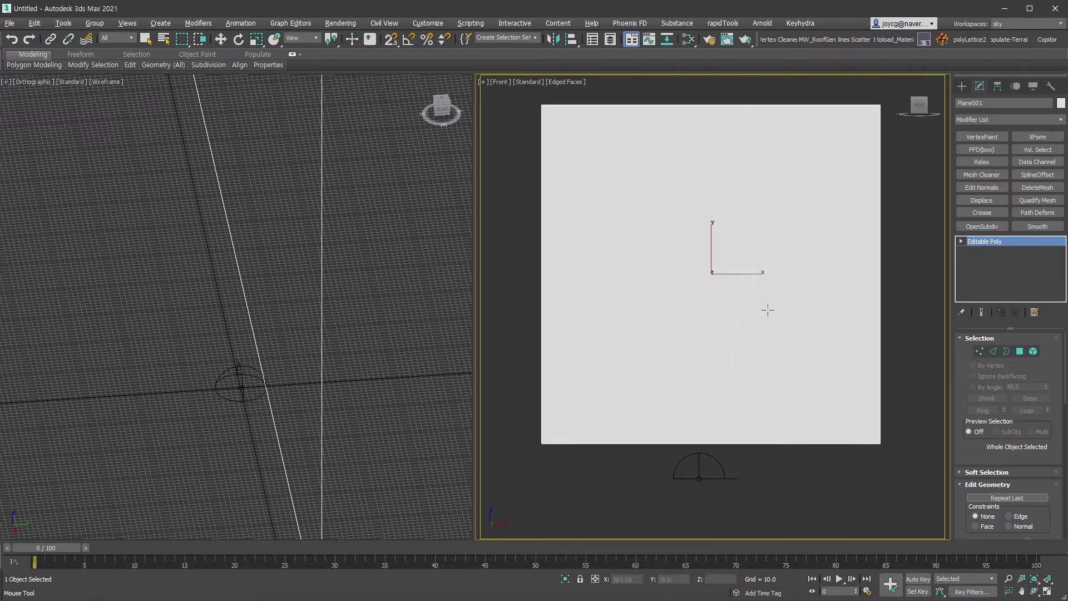
click(880, 274)
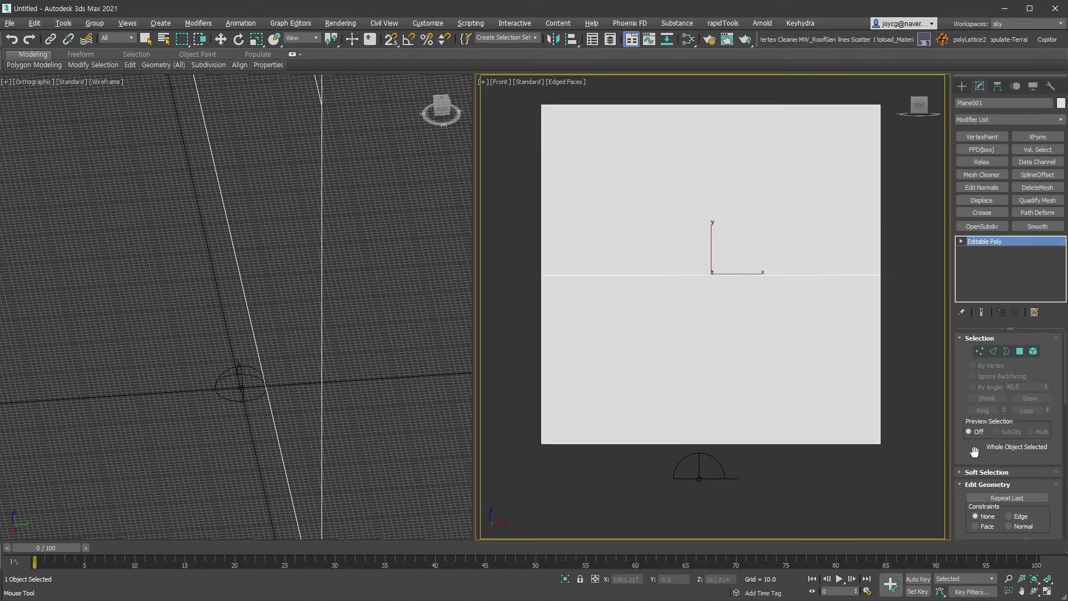
click(993, 349)
click(1028, 508)
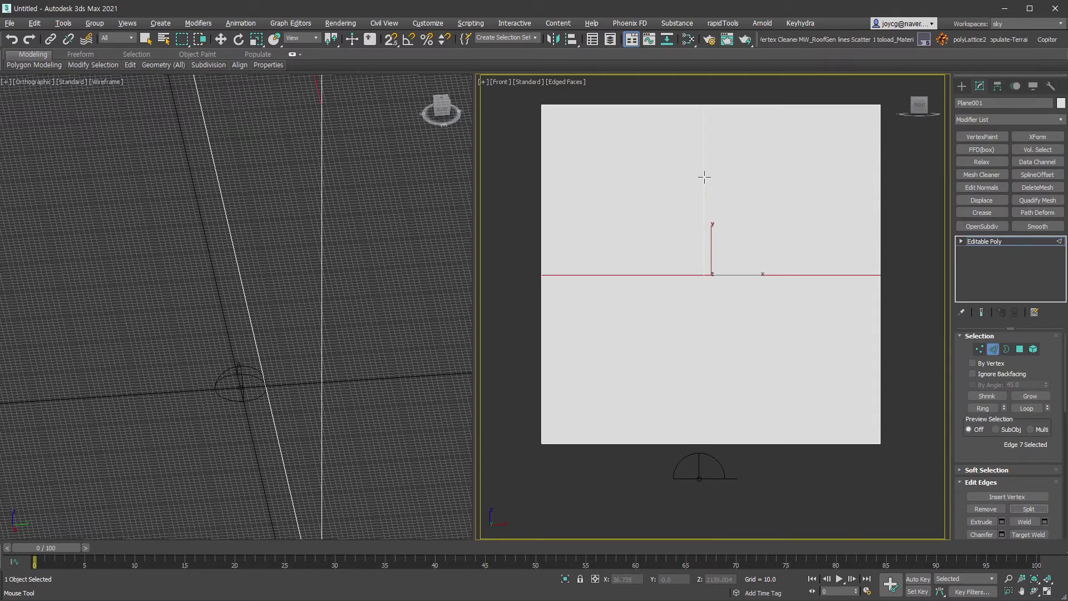
click(703, 176)
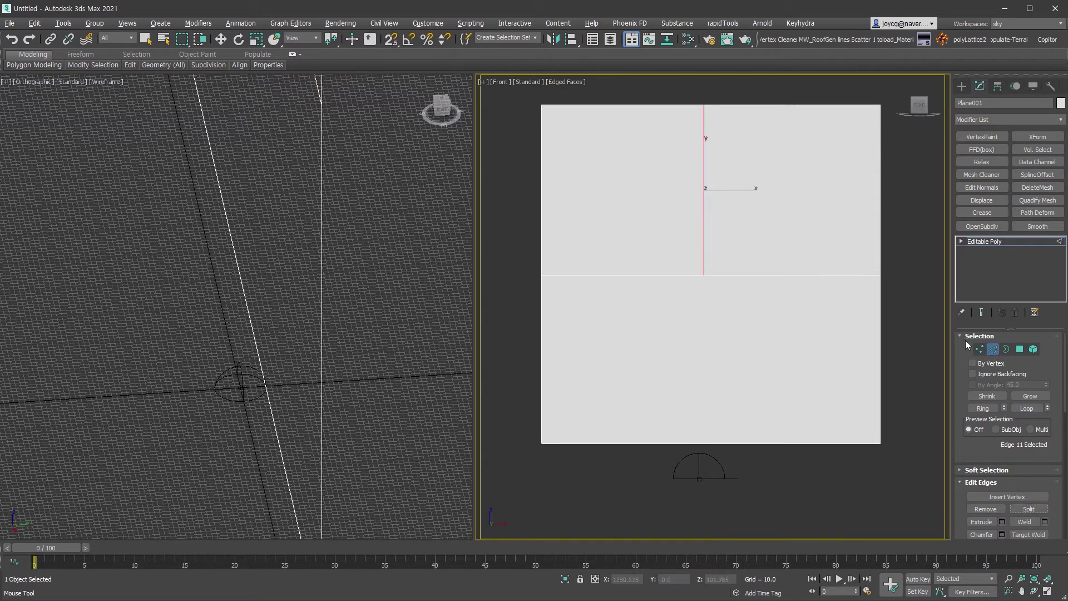
key(w)
Chamfer both new edges using the Tri type with an amount of 7.968
ctrl+click(676, 275)
scroll(700, 288, up, 3)
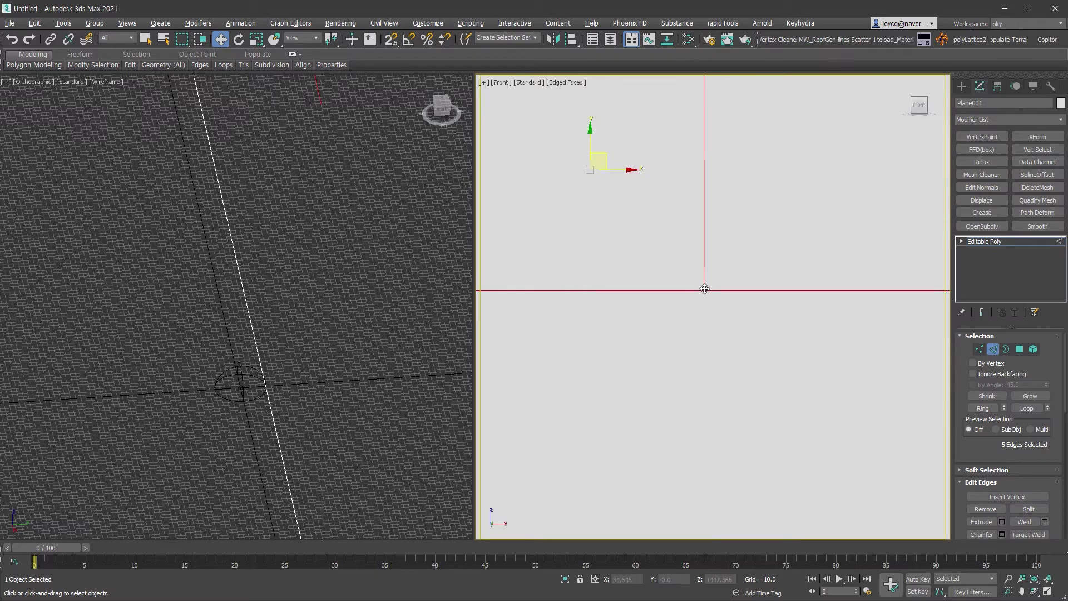
right_click(700, 289)
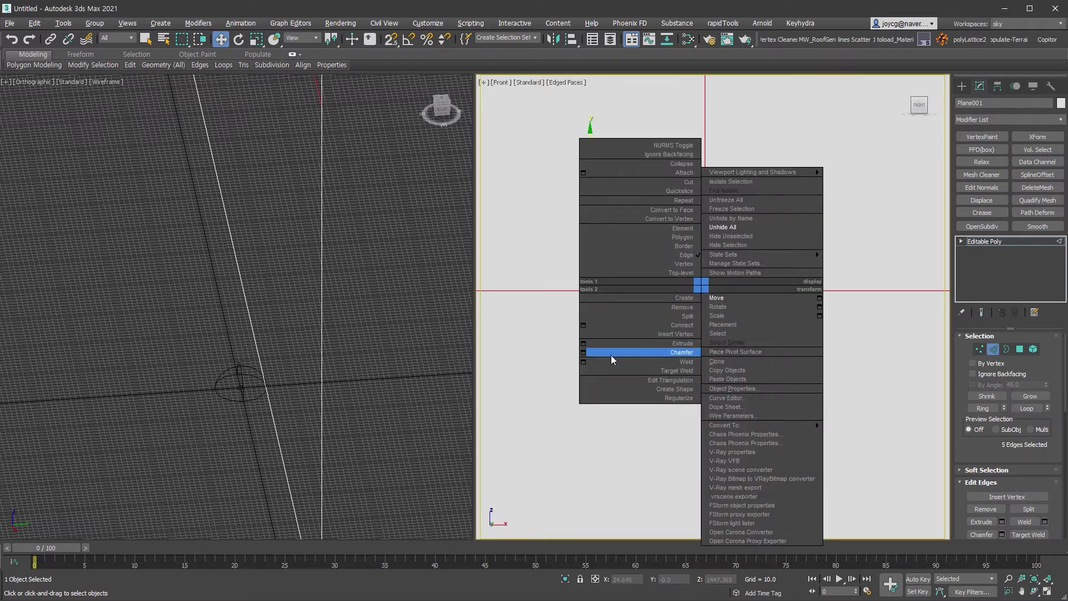
click(584, 354)
click(726, 312)
click(752, 331)
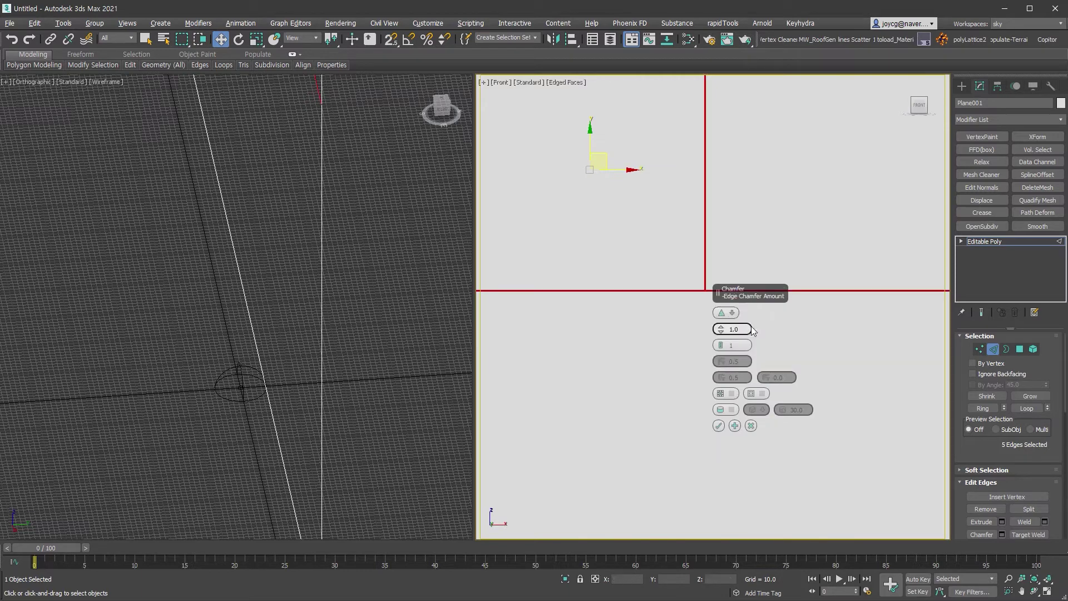
drag(722, 334, 723, 320)
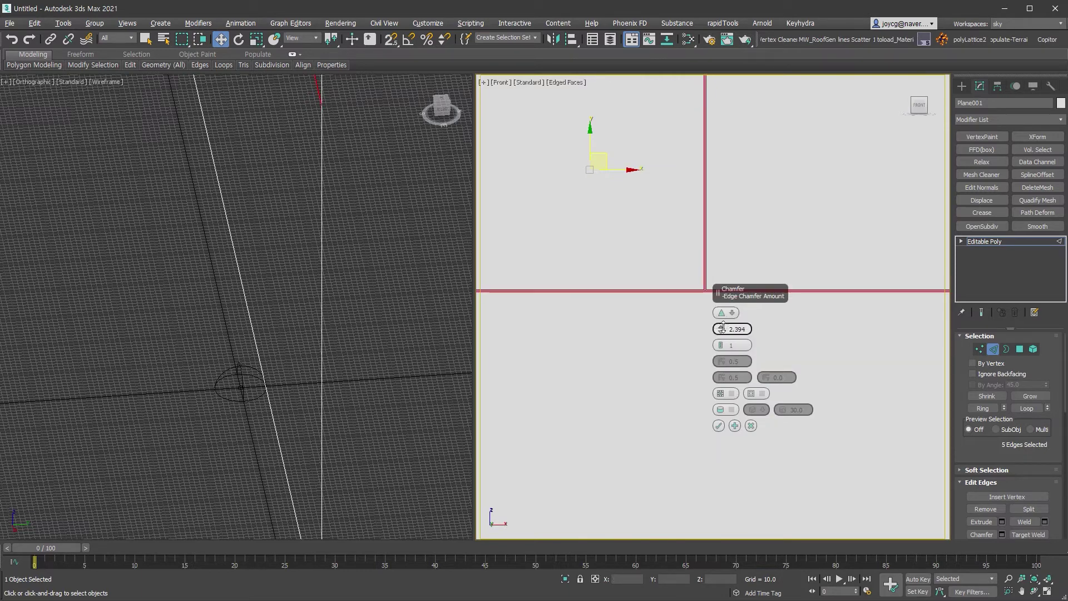
click(735, 398)
click(718, 426)
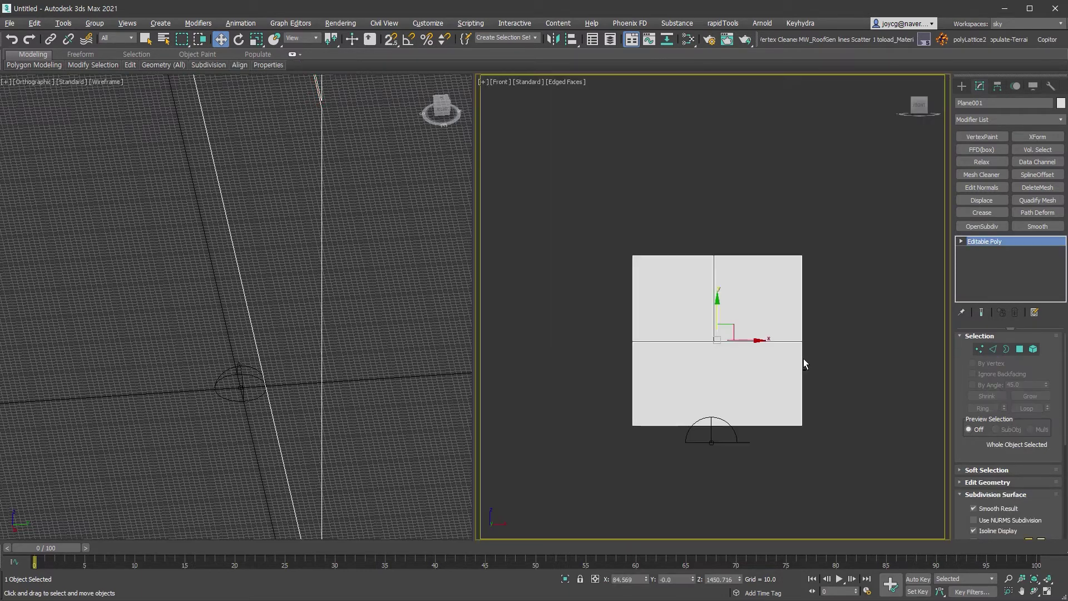
Add a Shell modifier and raise Outer Amount to about 162
alt+middle_drag(803, 358, 762, 360)
key(alt+s)
drag(1045, 364, 1030, 366)
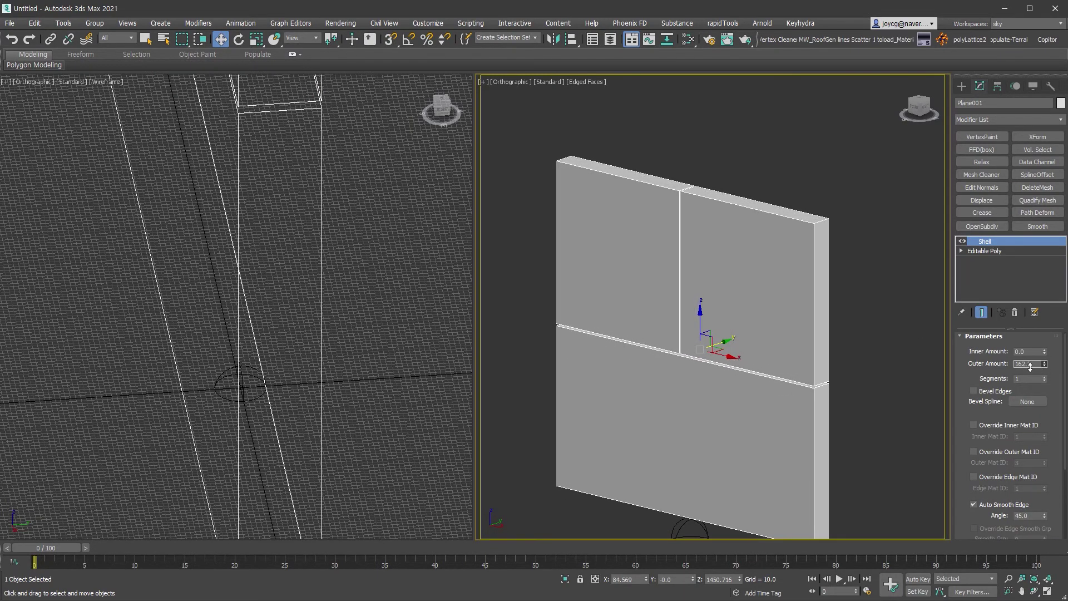
Collapse the Shell into the Editable Poly, inspect the upper-right and lower panels, then add UVW mapping
key(4)
click(726, 279)
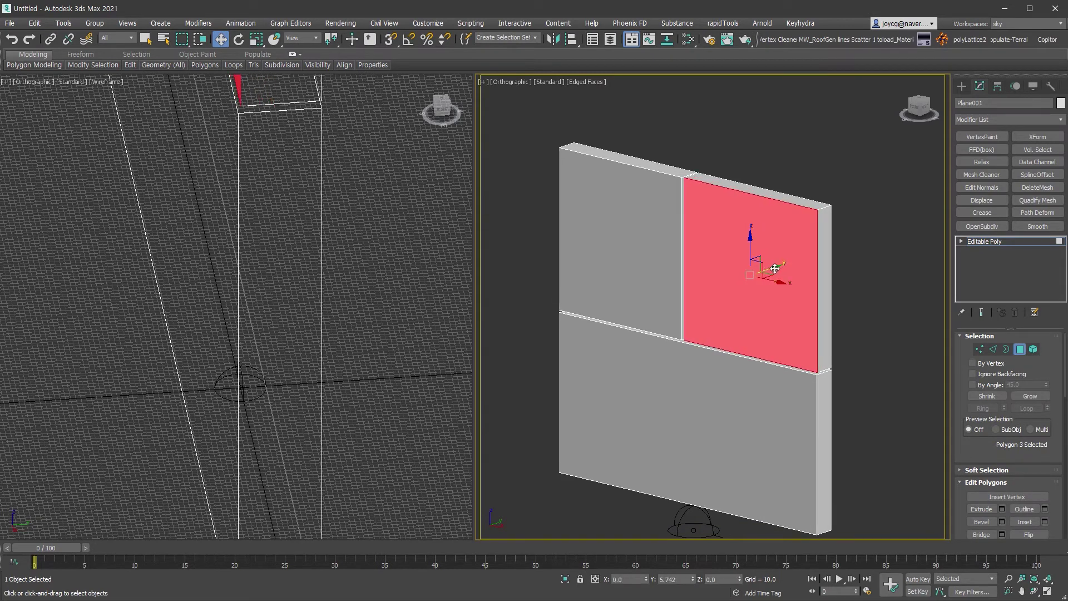
click(706, 443)
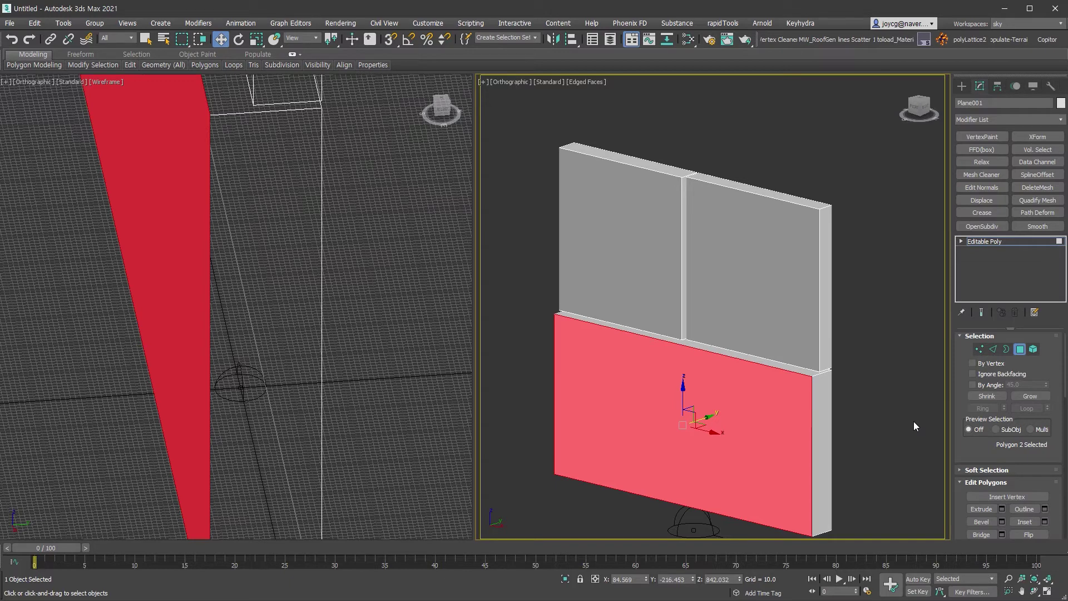
click(1020, 351)
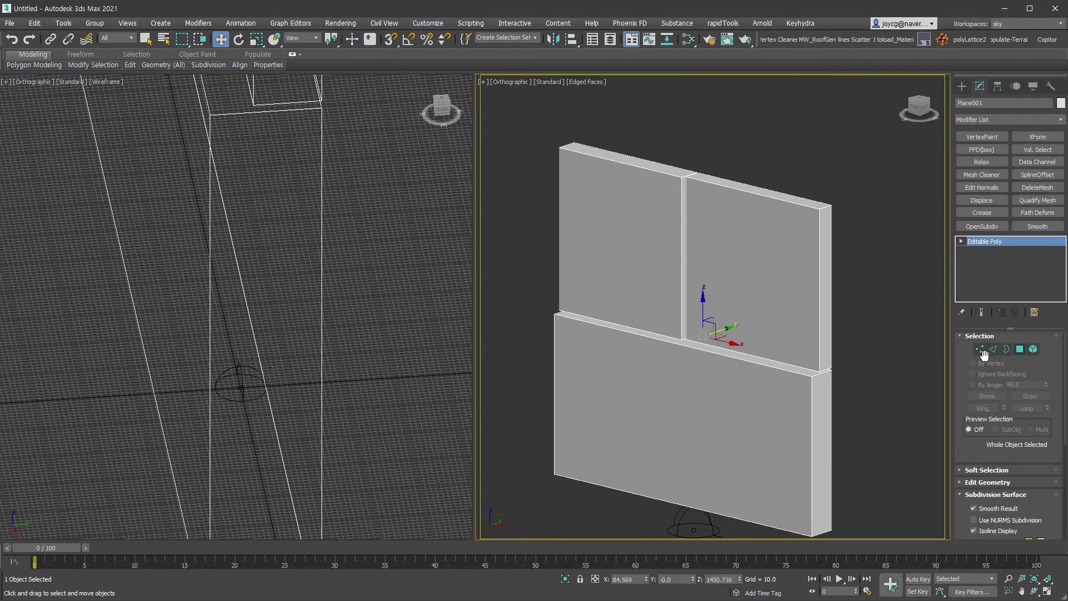
key(u)
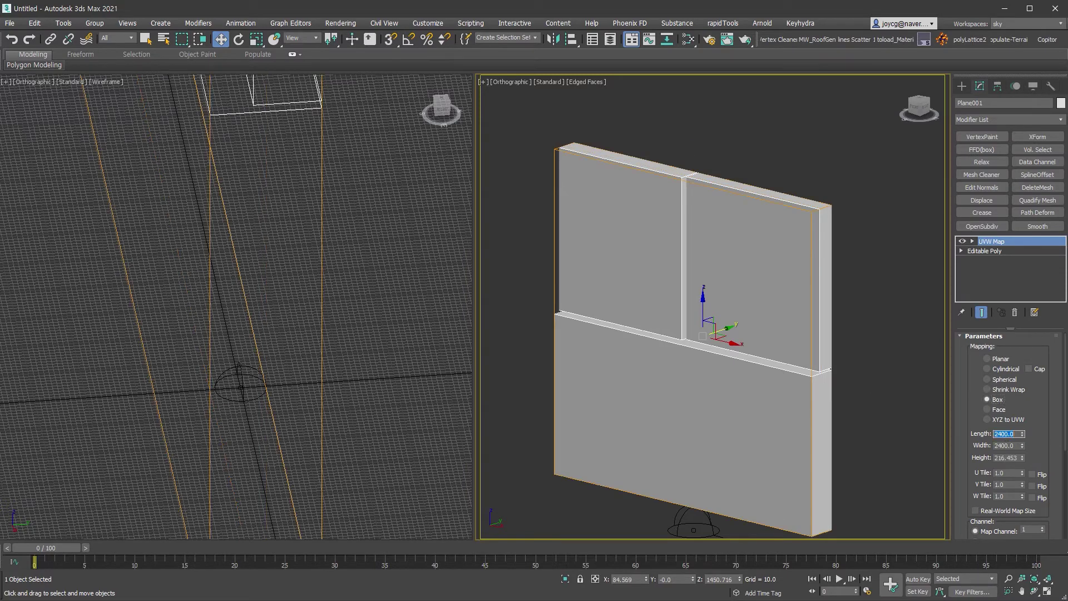
Set the Box UVW Map to 2000 × 2000 × 2000 and collapse it into the mesh
key(Tab)
text(2000)
key(Tab)
text(2000)
key(Return)
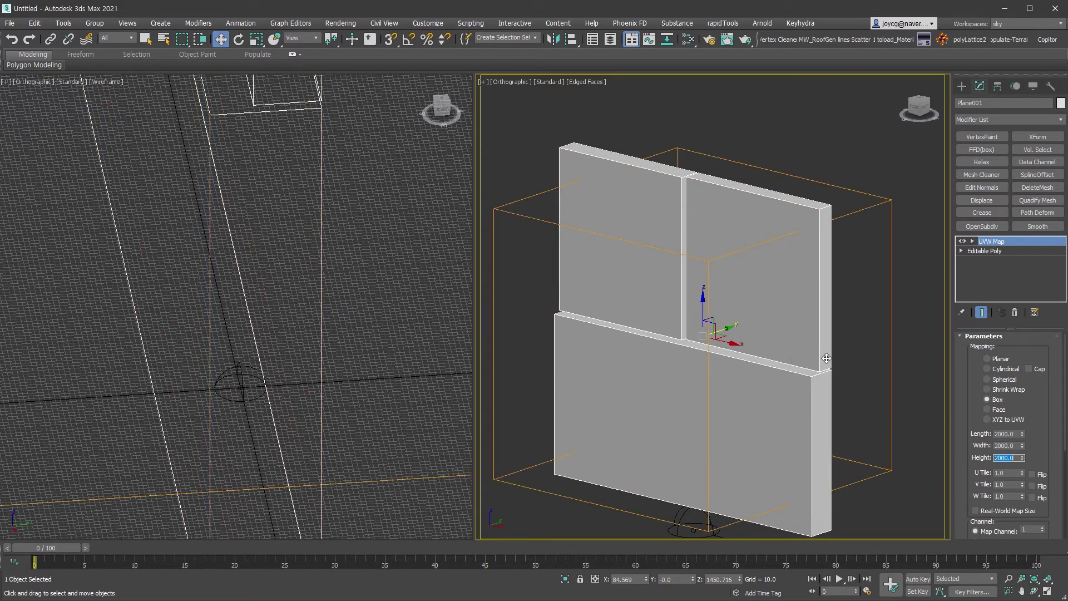
key(ctrl+z)
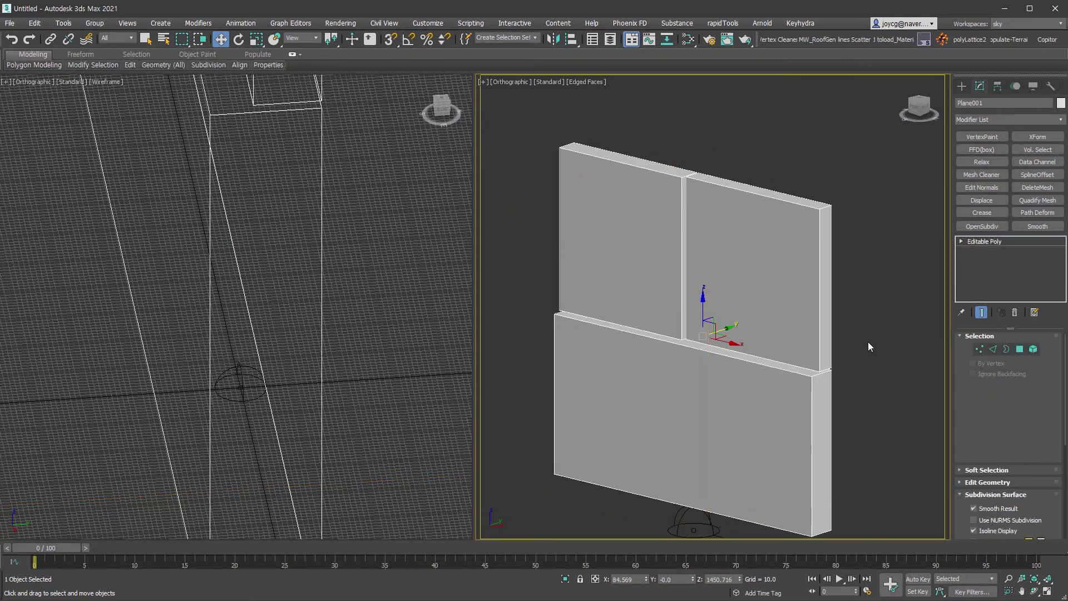
alt+middle_drag(839, 406, 839, 414)
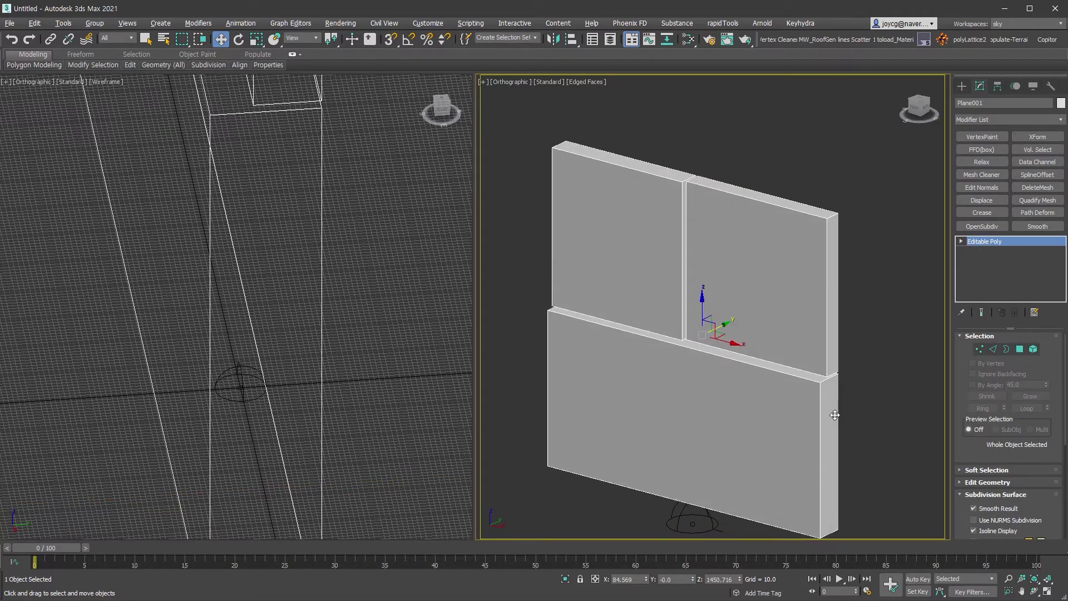
Add a VRayDisplacementMod to the wall set to 3D mapping
key(ctrl+z)
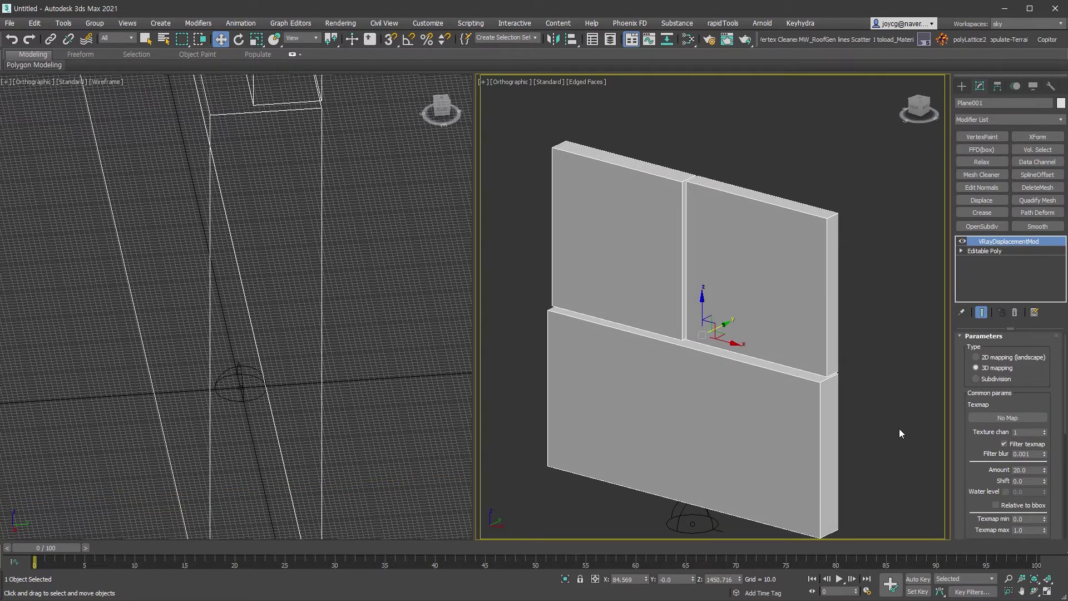
alt+middle_drag(899, 432, 899, 395)
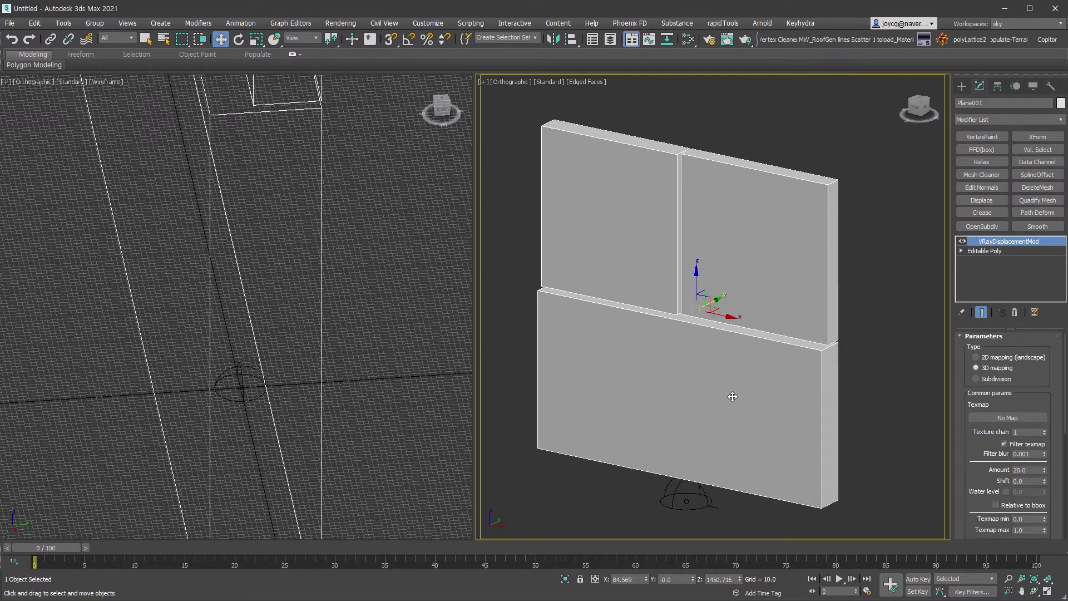
key(m)
scroll(92, 318, down, 3)
Place a new V-Ray material node in the Slate Material Editor canvas
scroll(88, 353, down, 3)
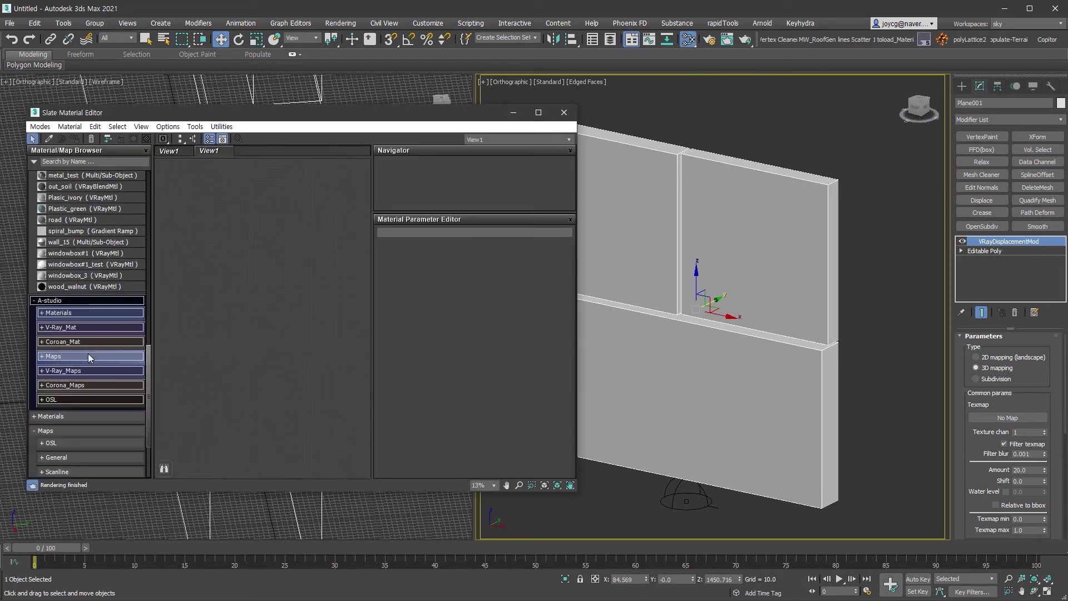
click(79, 328)
mouse_move(68, 339)
mouse_down()
mouse_move(335, 272)
mouse_move(326, 291)
mouse_up()
click(84, 327)
Add a VRayBitmap node, Map #5, loading mossy_rock_diff_2k.png
click(78, 355)
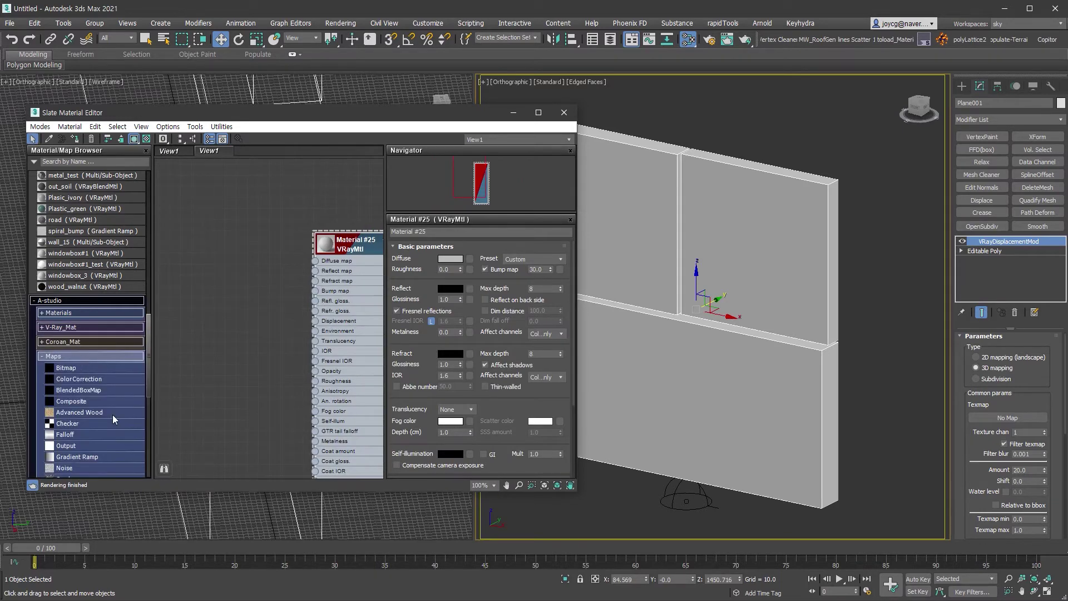
scroll(113, 414, down, 3)
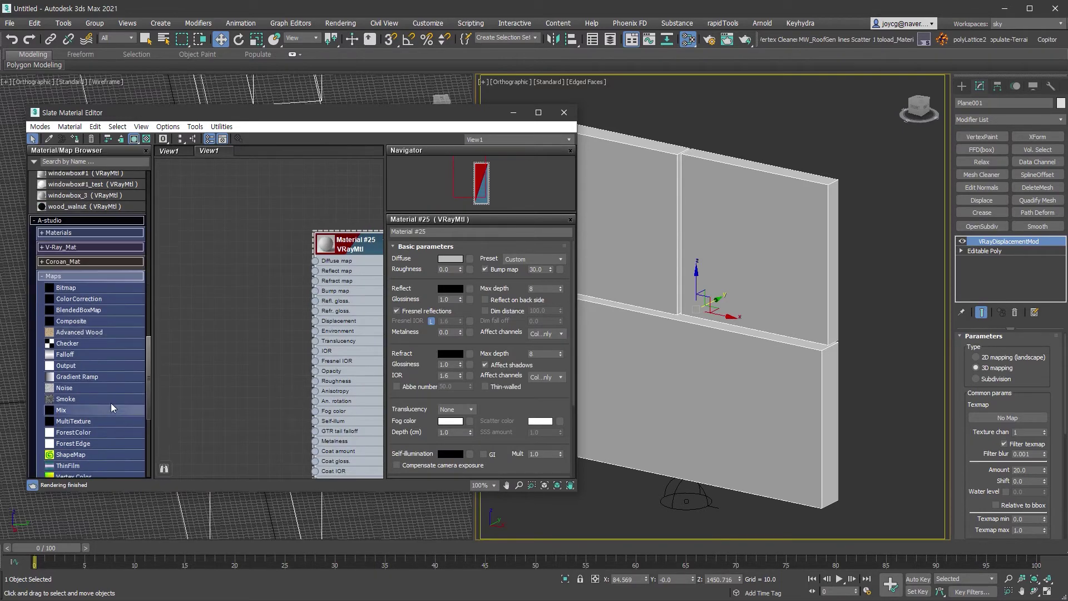
click(97, 276)
click(98, 290)
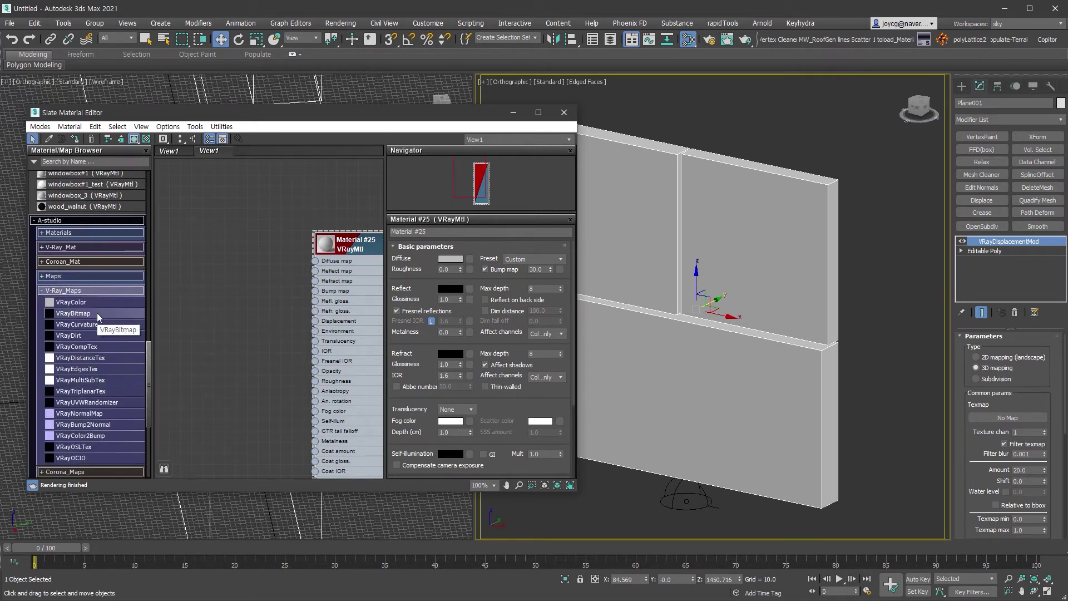
double_click(97, 313)
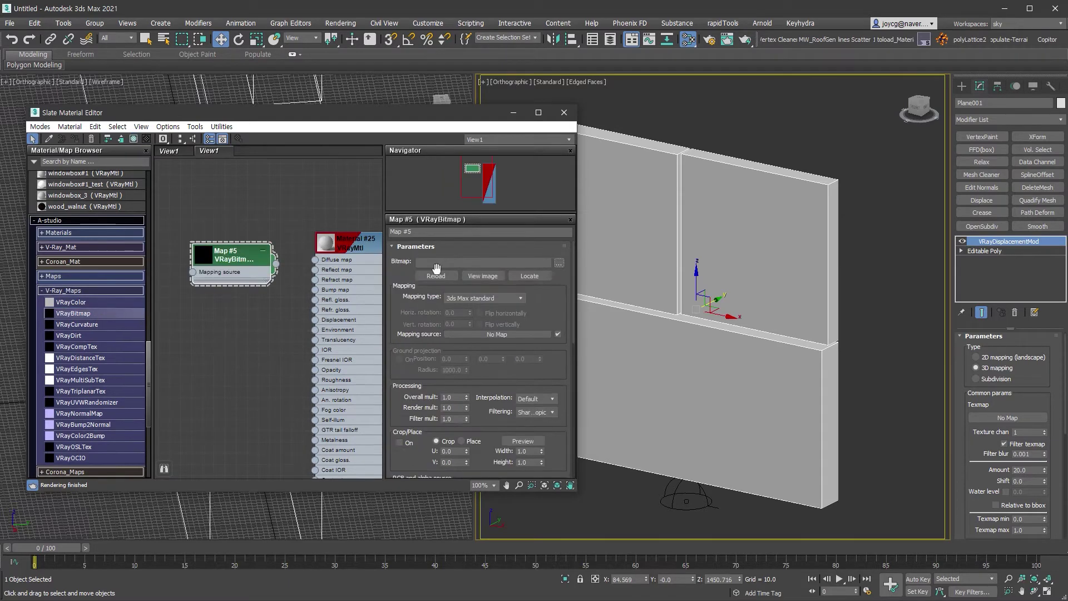
click(557, 264)
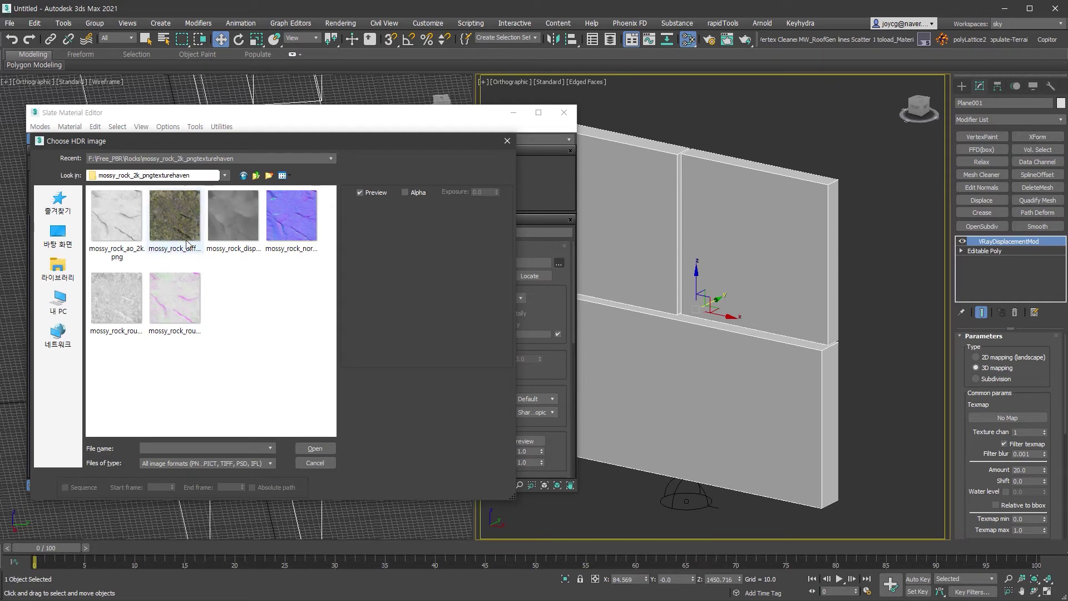
click(219, 224)
click(123, 222)
click(174, 233)
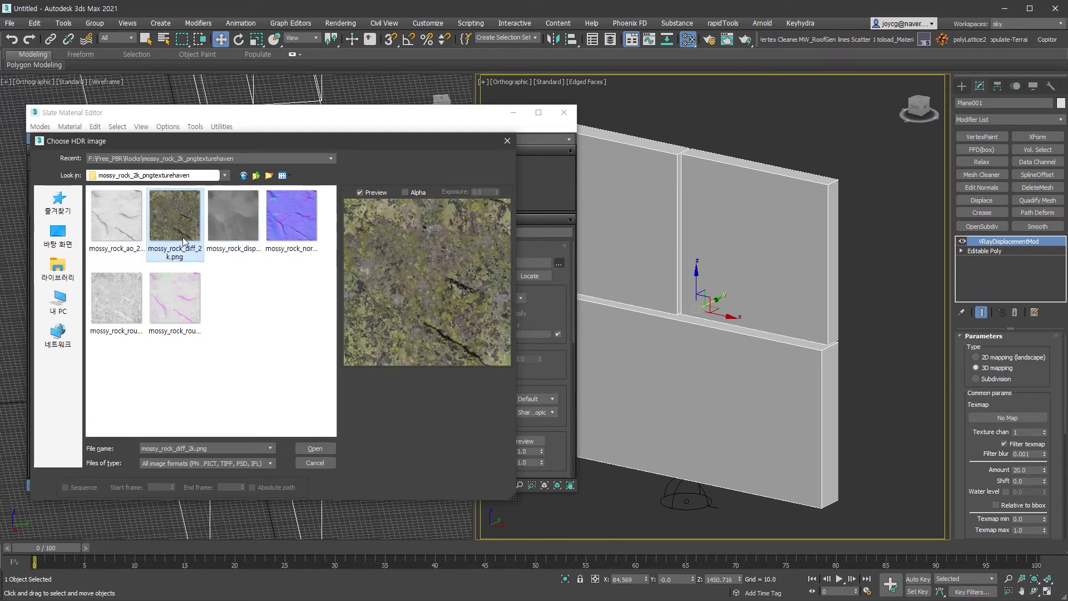
double_click(169, 222)
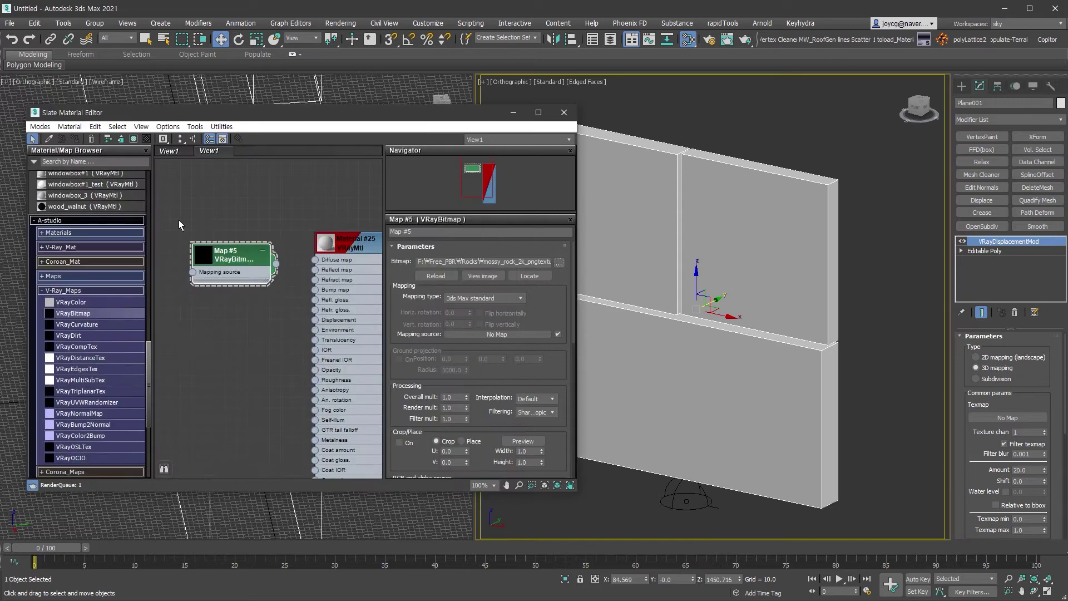
Clone the bitmap into Map #6 with the mossy rock AO image and Map #7 with the displacement image
key(l)
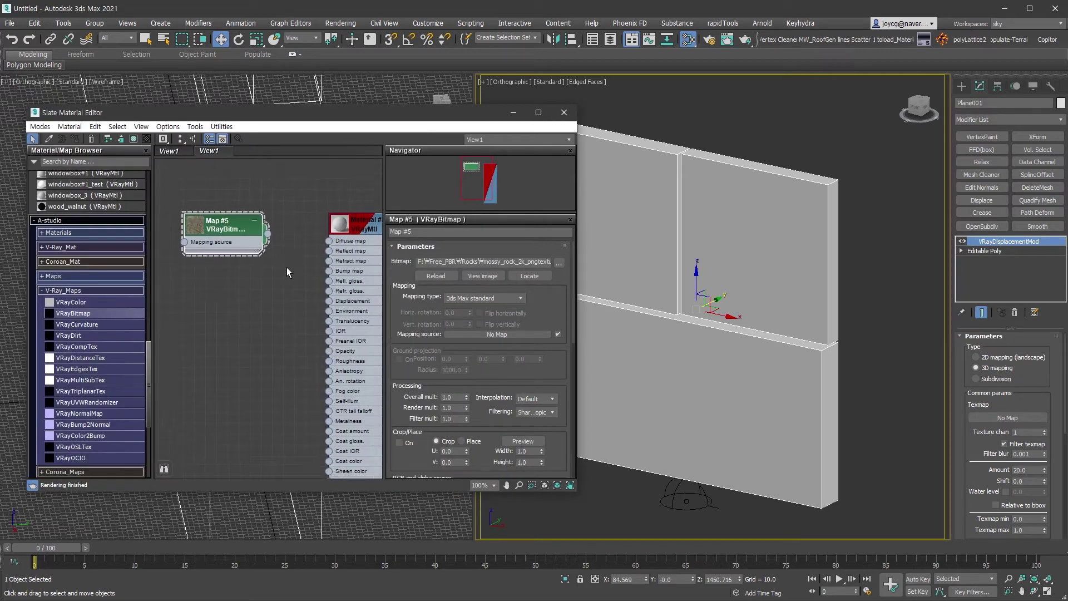
shift+drag(238, 232, 235, 280)
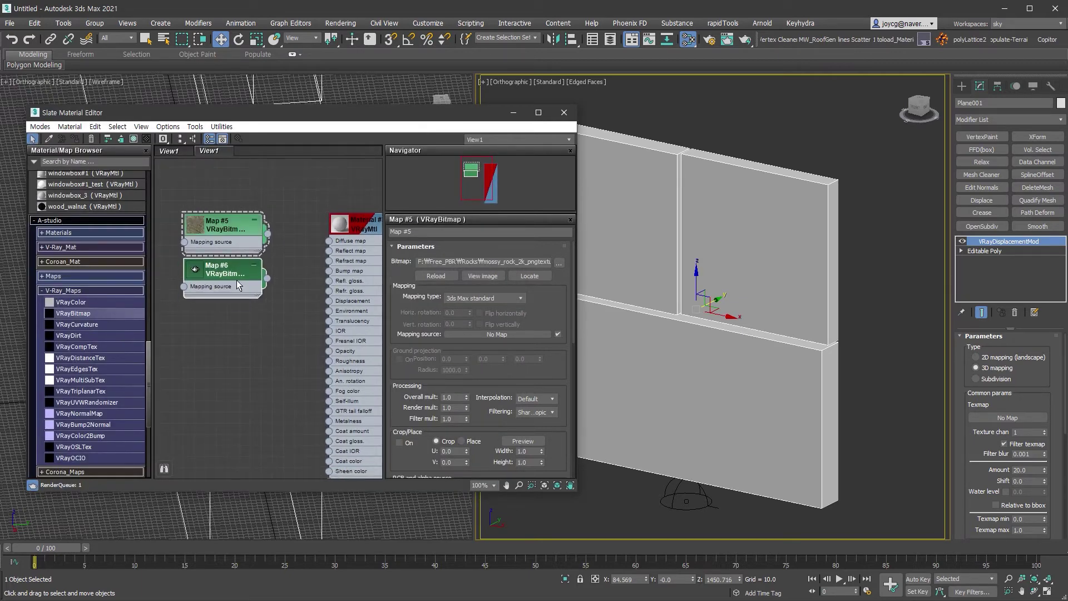
click(559, 261)
click(119, 212)
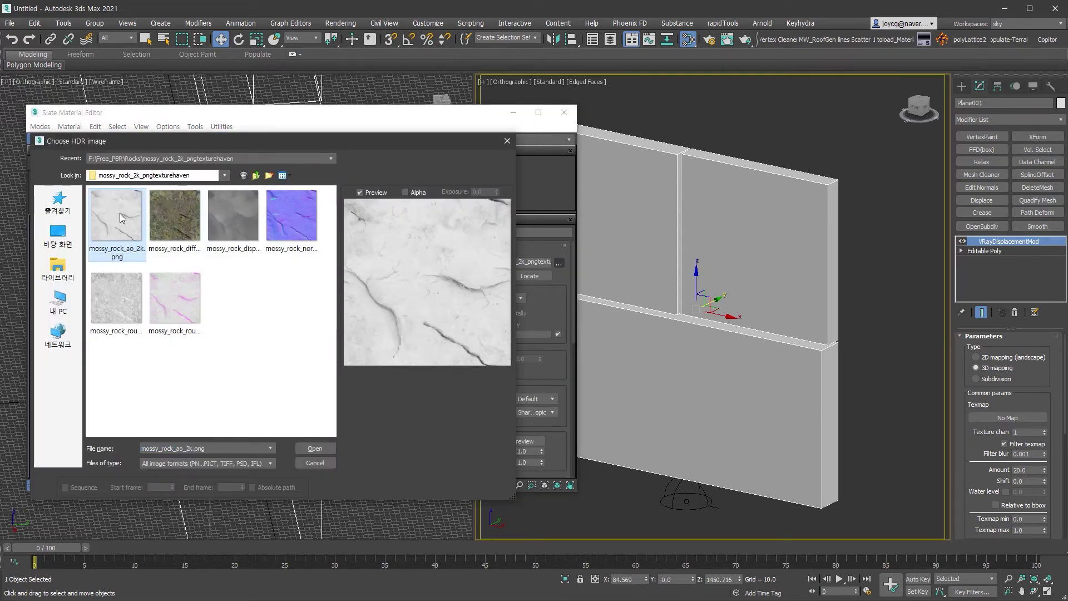
double_click(123, 216)
shift+drag(222, 299, 223, 362)
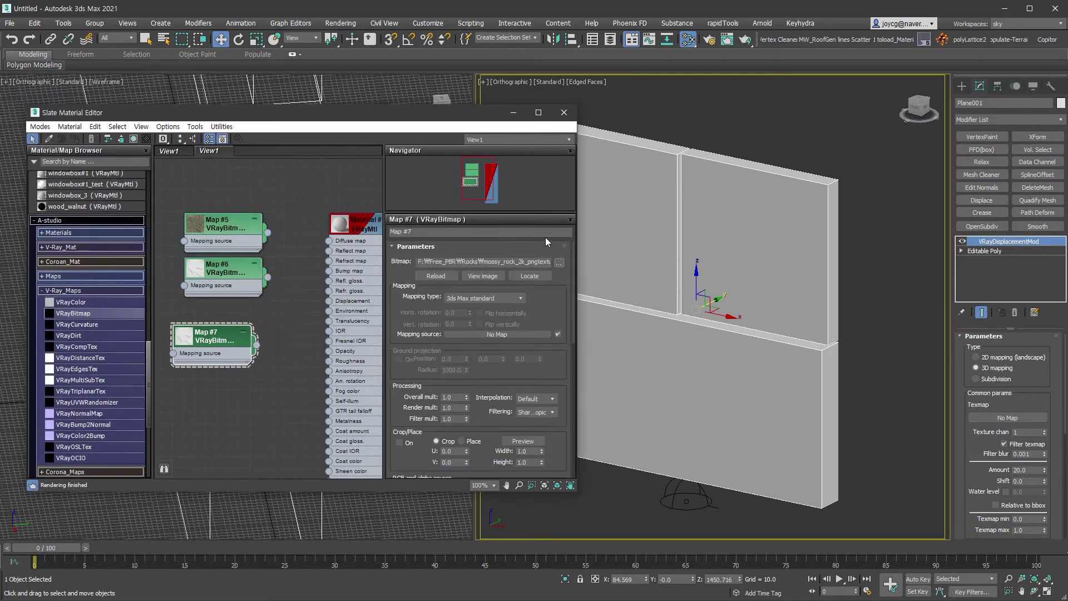
click(559, 261)
click(236, 212)
double_click(235, 212)
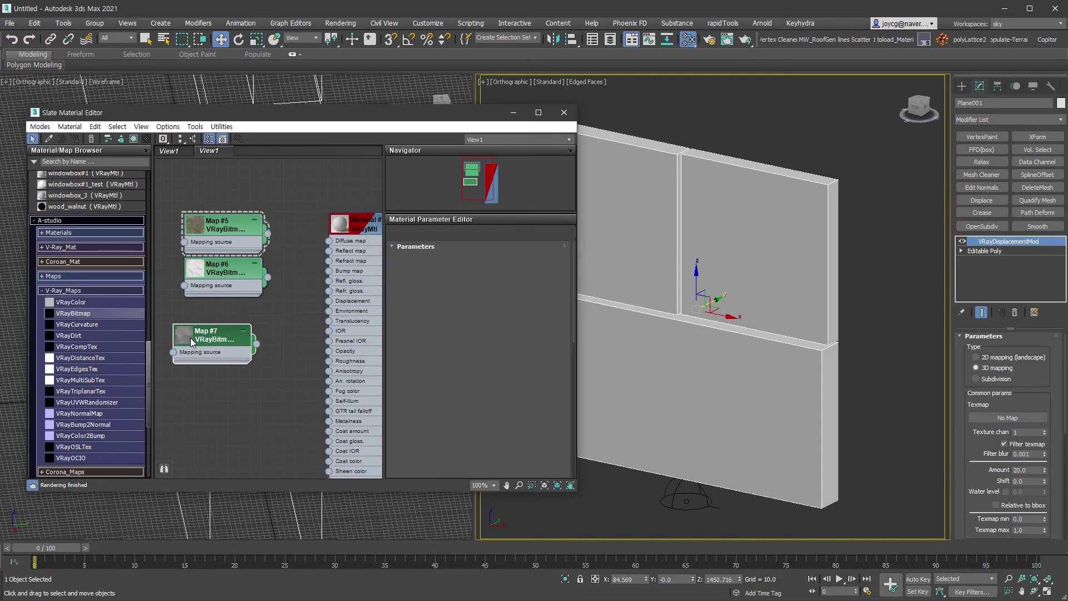
Clone two more bitmaps: Map #8 with mossy_rock_nor_2k.png and Map #9 with mossy_rock_rough_2k.png
middle_drag(225, 331, 215, 265)
shift+drag(232, 329, 232, 463)
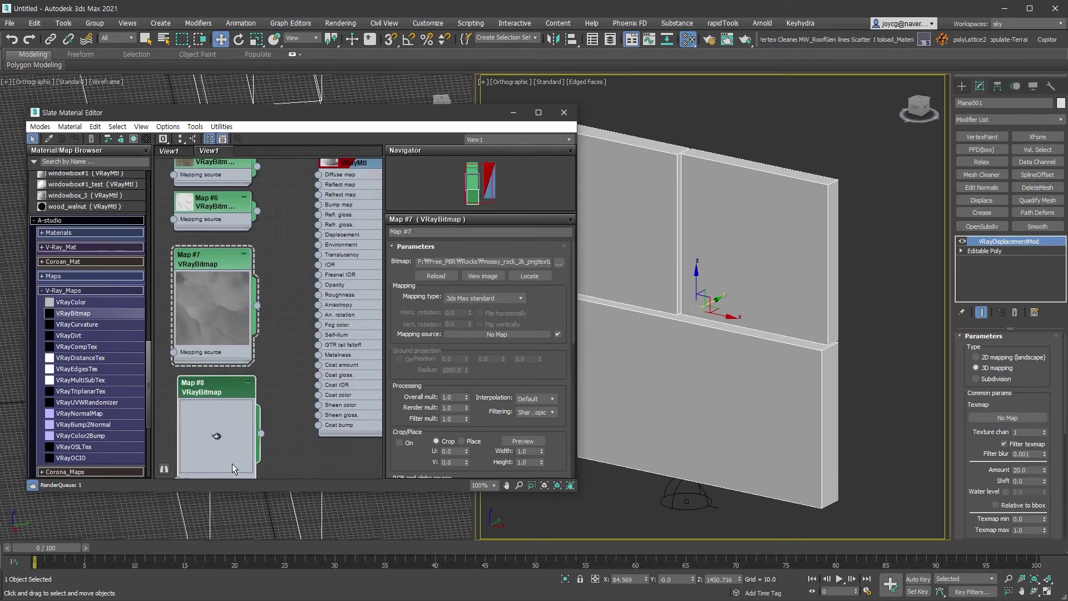
click(558, 262)
click(295, 222)
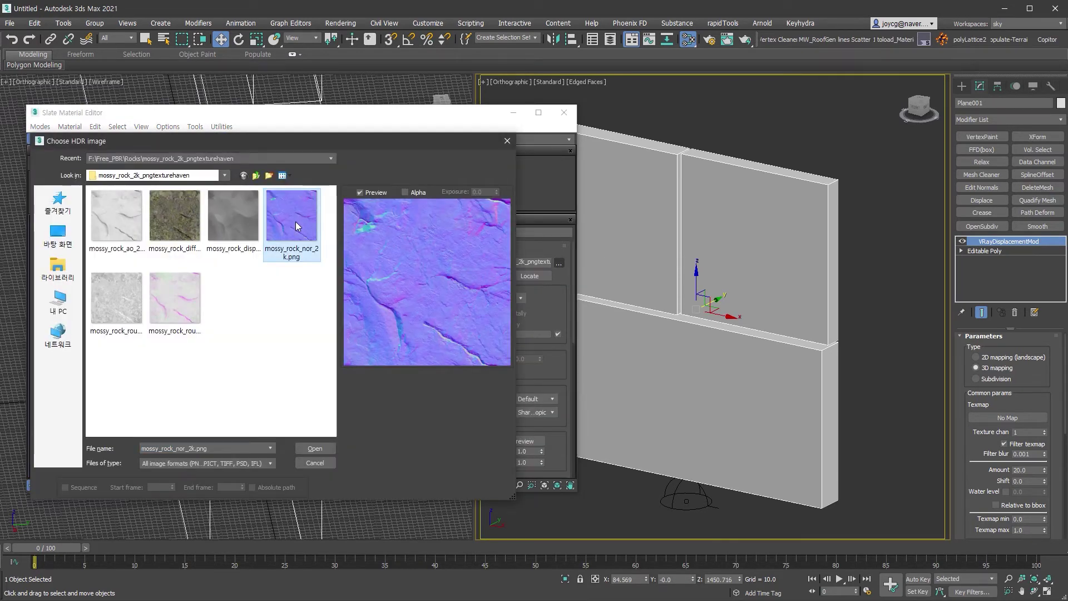
double_click(296, 222)
middle_drag(214, 365, 214, 247)
shift+drag(212, 273, 212, 409)
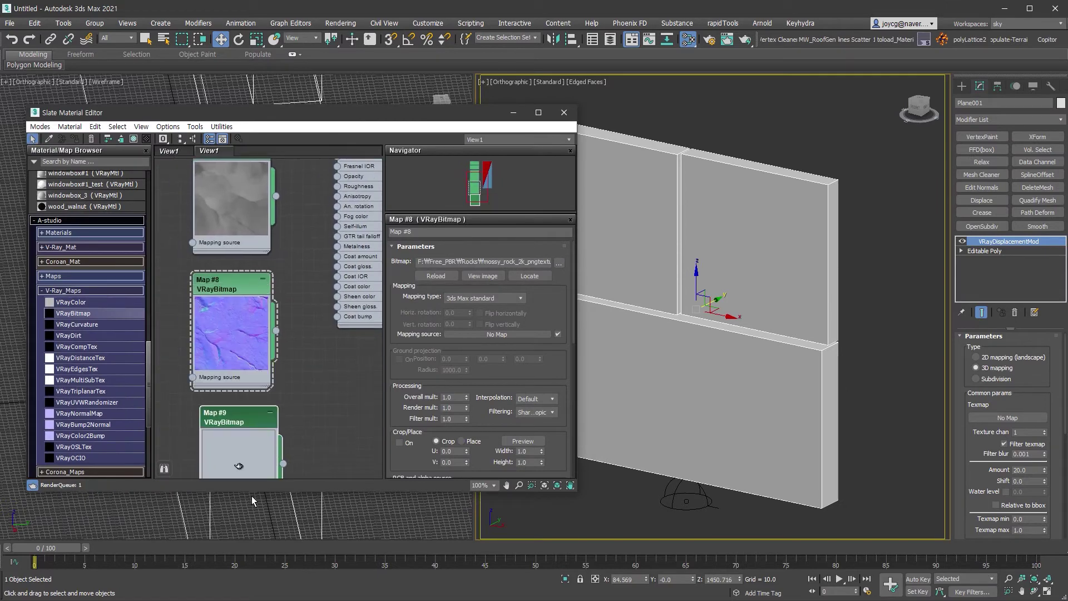
click(558, 262)
click(124, 295)
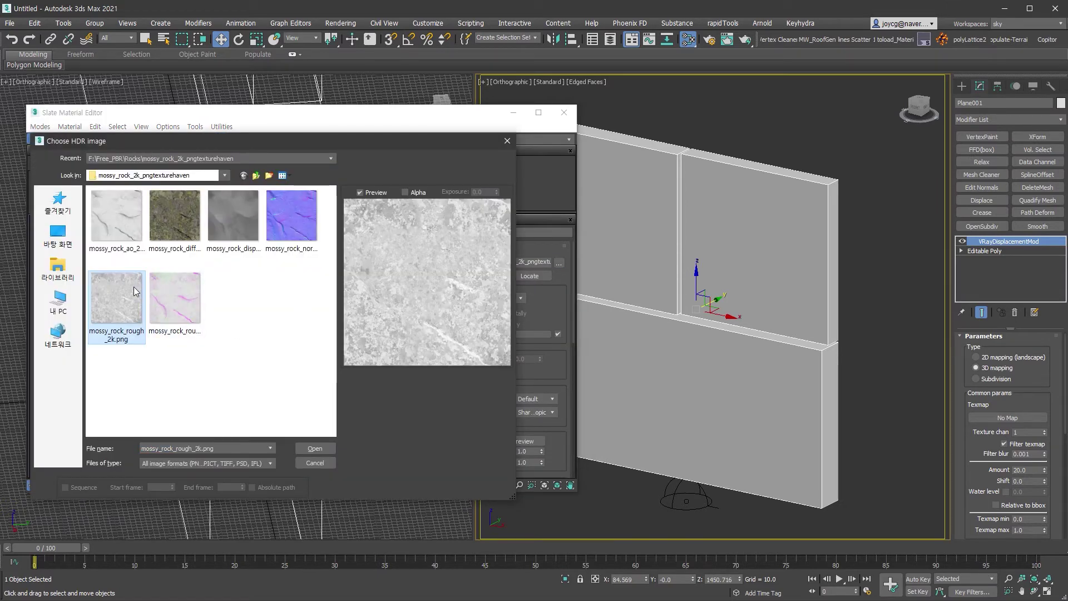
double_click(122, 295)
Shrink the Map #8 and Map #9 thumbnails and move Map #9 up beside the others
middle_drag(245, 422, 239, 347)
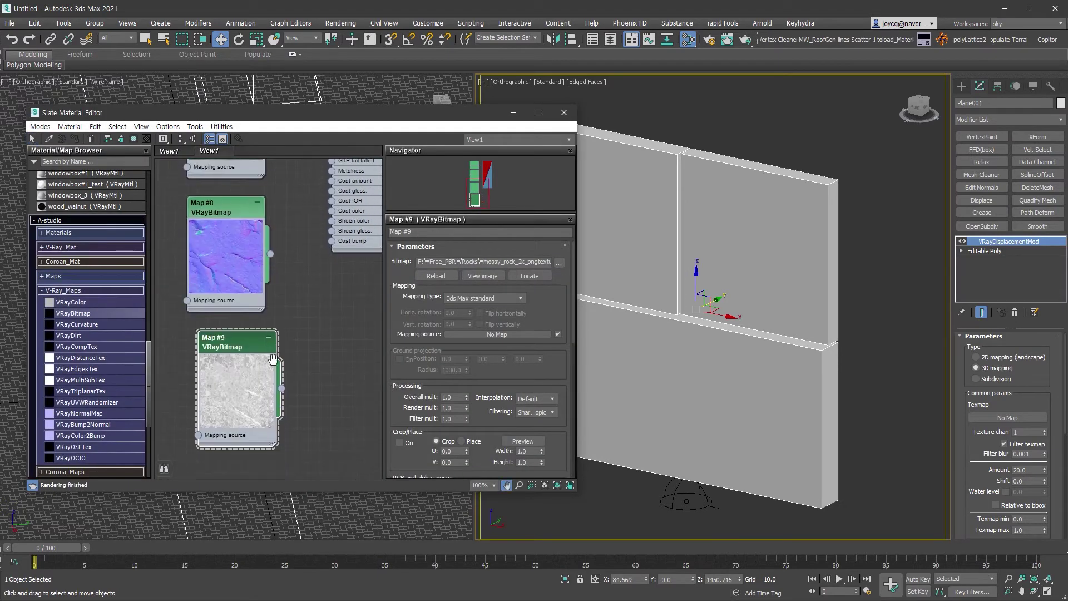
scroll(247, 391, down, 3)
middle_drag(272, 353, 273, 416)
key(Escape)
double_click(236, 353)
double_click(246, 431)
drag(247, 431, 239, 362)
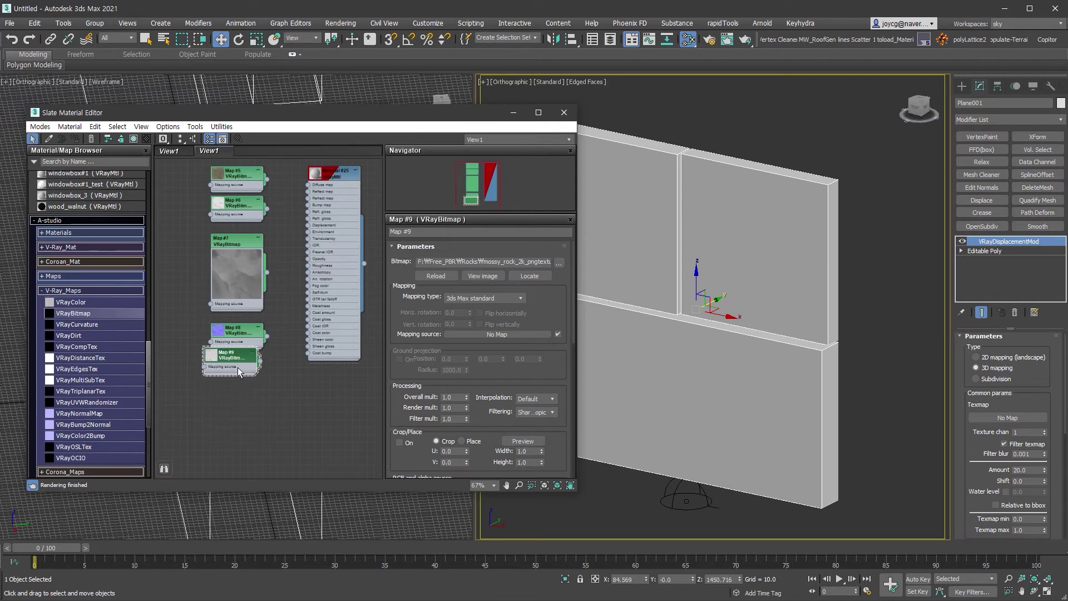
Add a Composite map node and connect Map #5 to its Layer 1
scroll(244, 290, up, 3)
scroll(245, 290, up, 2)
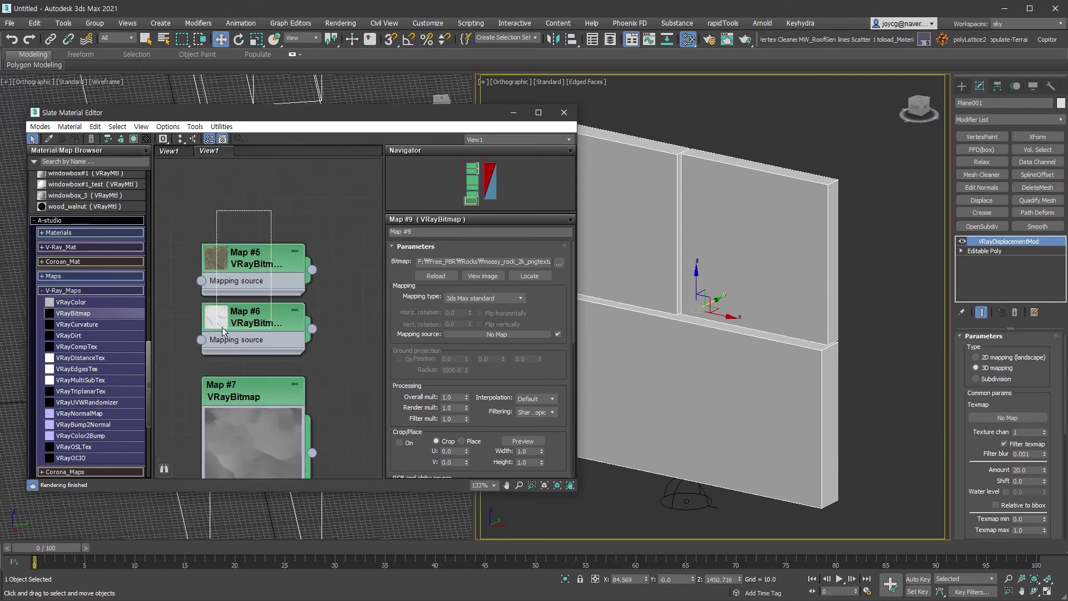
scroll(239, 284, up, 1)
double_click(211, 304)
double_click(227, 245)
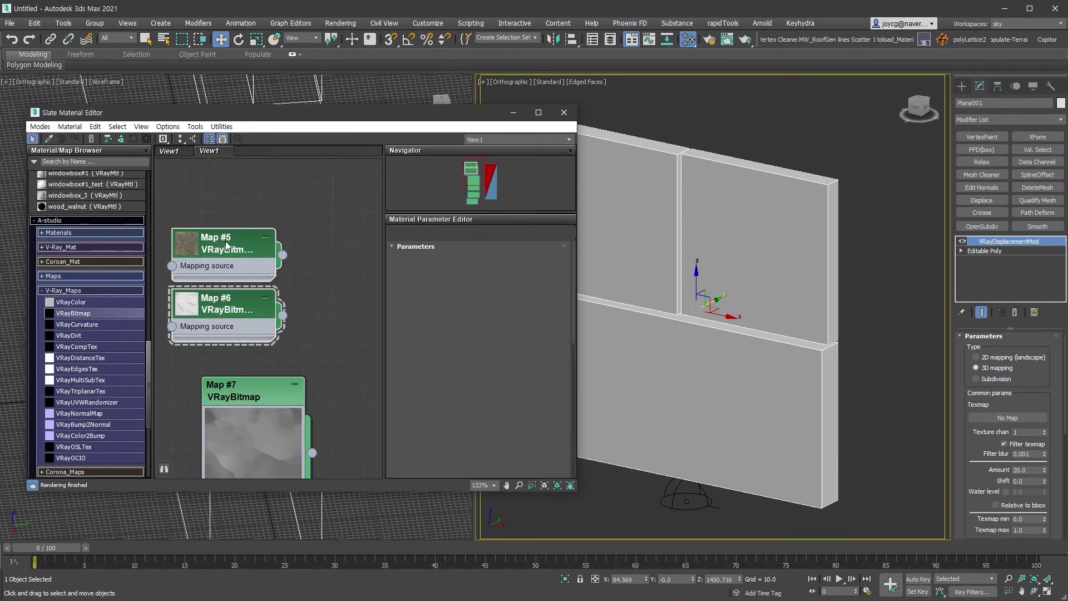
click(95, 289)
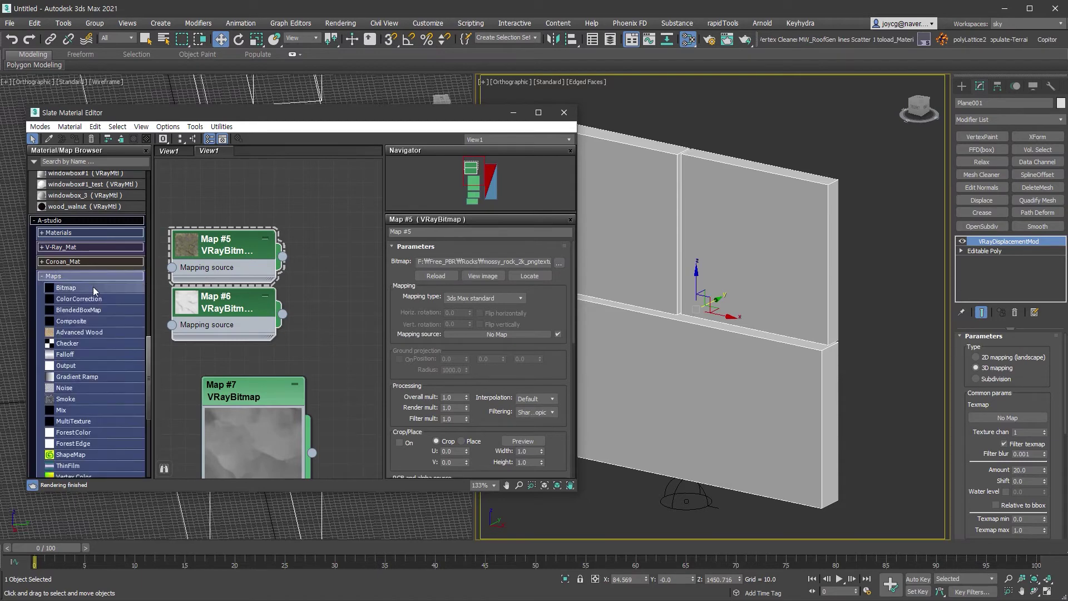
mouse_move(85, 318)
mouse_down()
mouse_move(338, 257)
mouse_move(265, 253)
mouse_move(290, 267)
mouse_up()
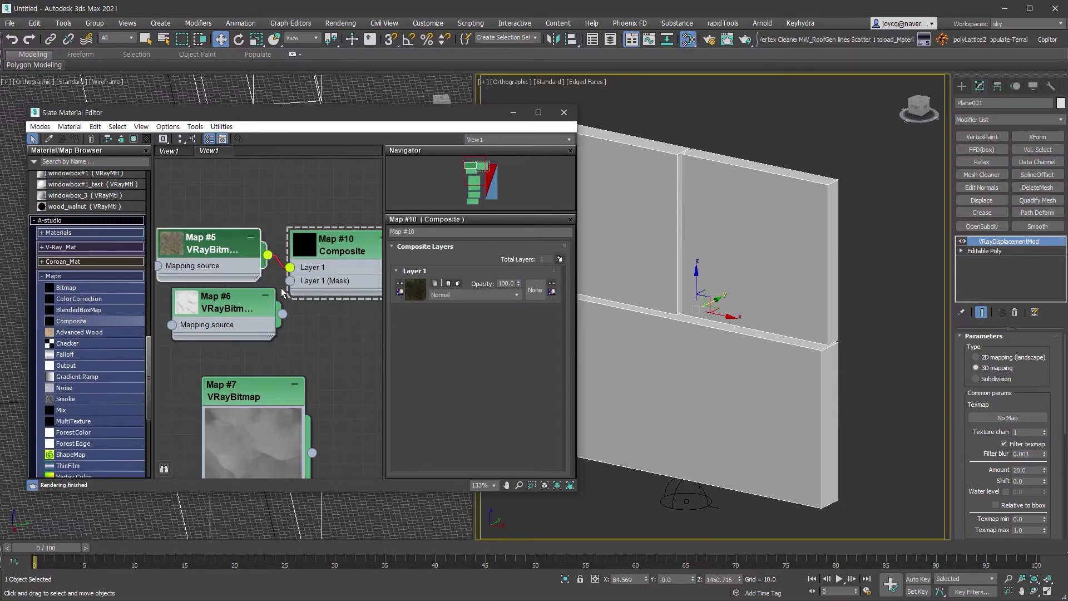
drag(250, 316, 235, 315)
Add Layer 2 fed by Map #6, blending as Multiply at 100% opacity
click(342, 253)
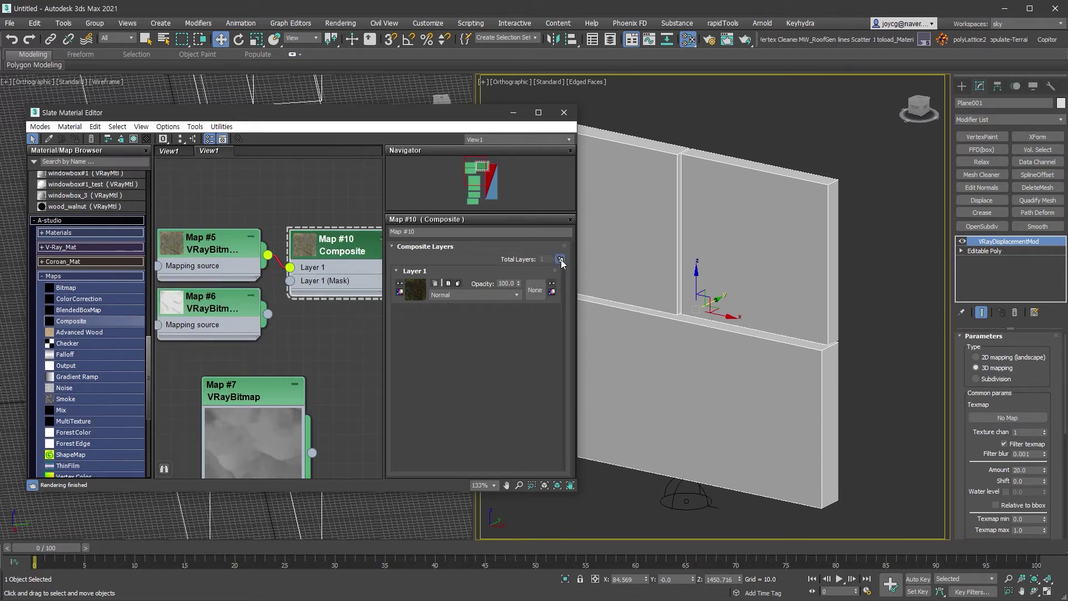
click(560, 258)
drag(269, 314, 290, 294)
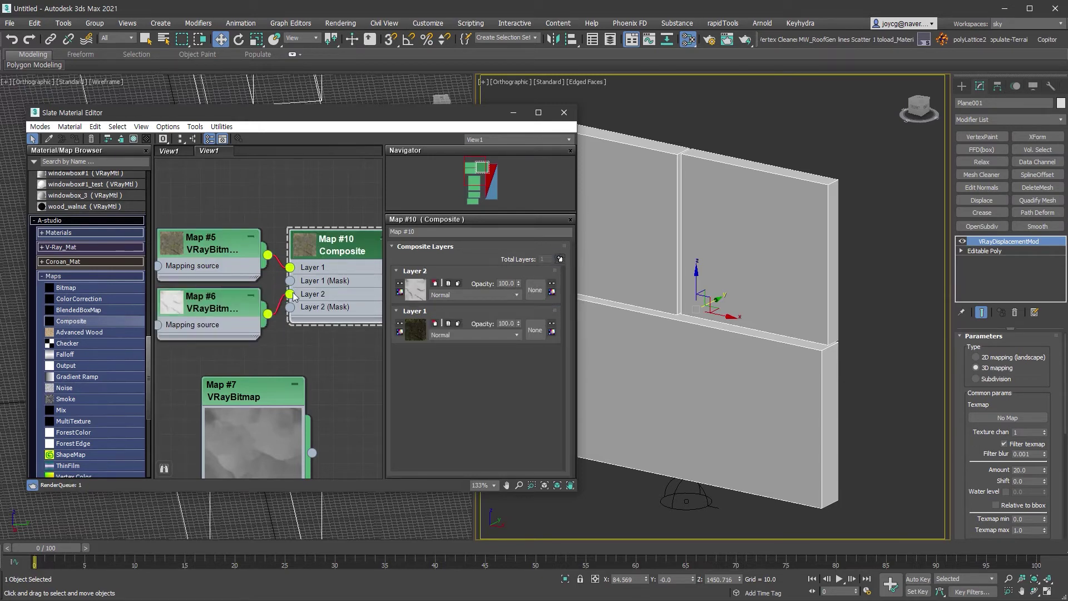
click(503, 295)
click(483, 340)
double_click(305, 245)
drag(346, 353, 331, 309)
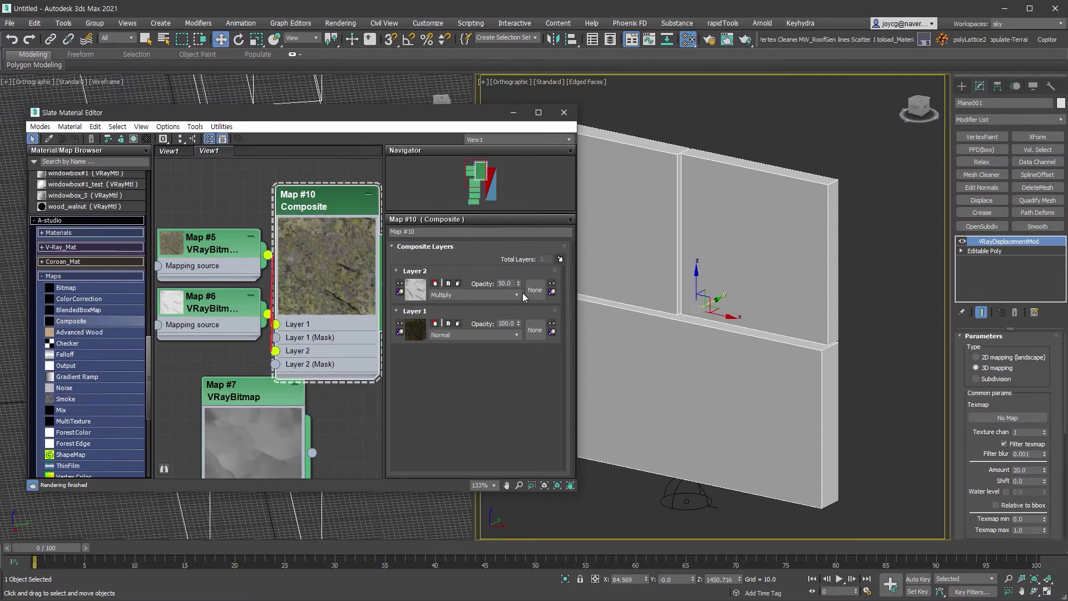
drag(517, 283, 518, 261)
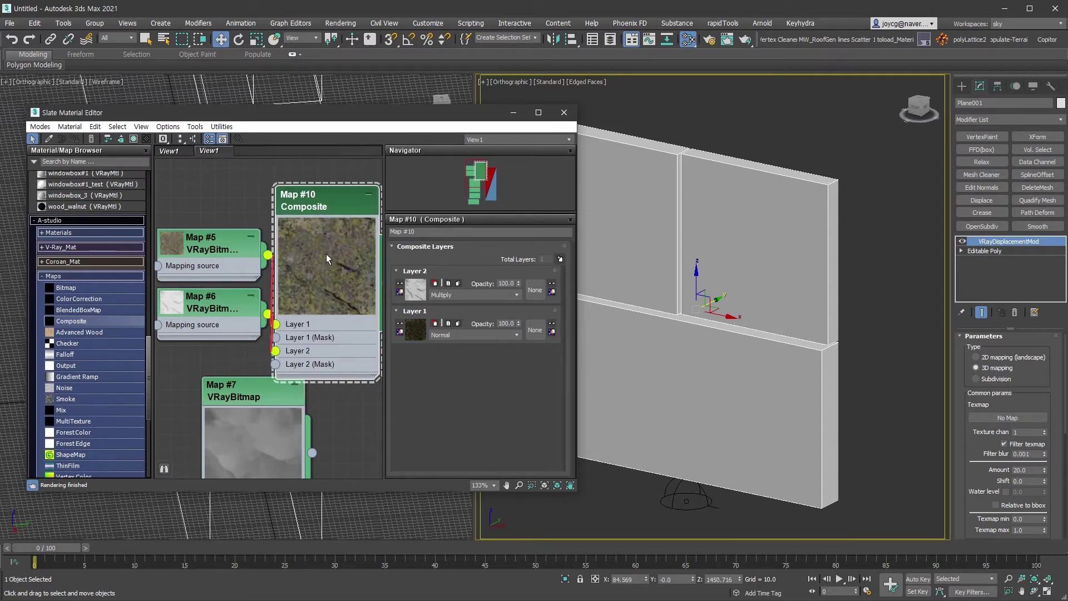
Rearrange the nodes and wire the Composite output into Material #25's Diffuse
drag(214, 334, 170, 350)
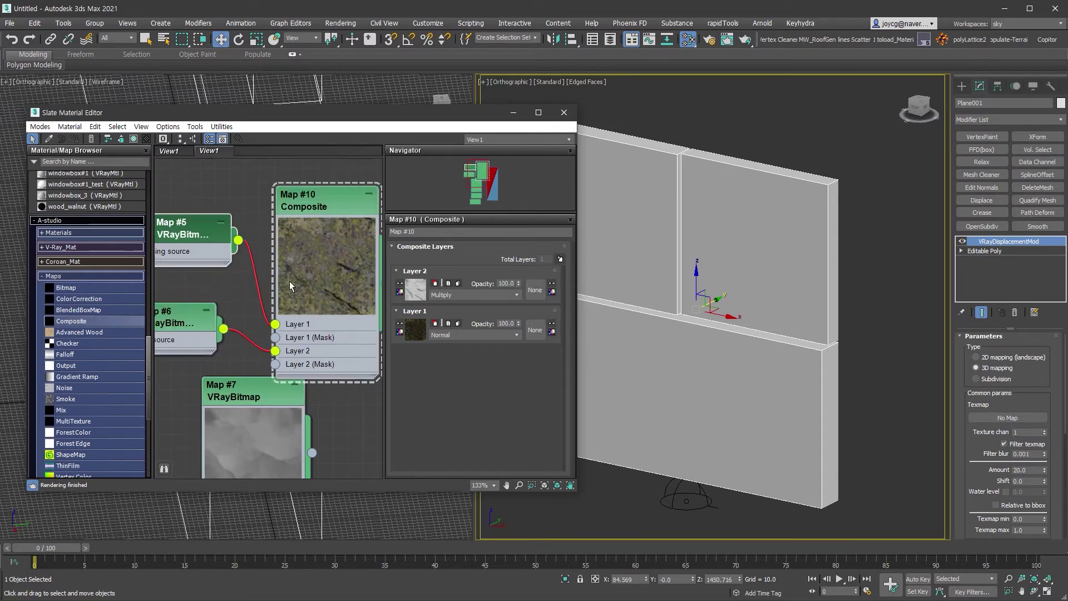
middle_drag(272, 453, 229, 369)
drag(229, 370, 228, 400)
mouse_move(344, 193)
mouse_down()
mouse_move(314, 178)
mouse_move(349, 198)
mouse_up()
click(349, 201)
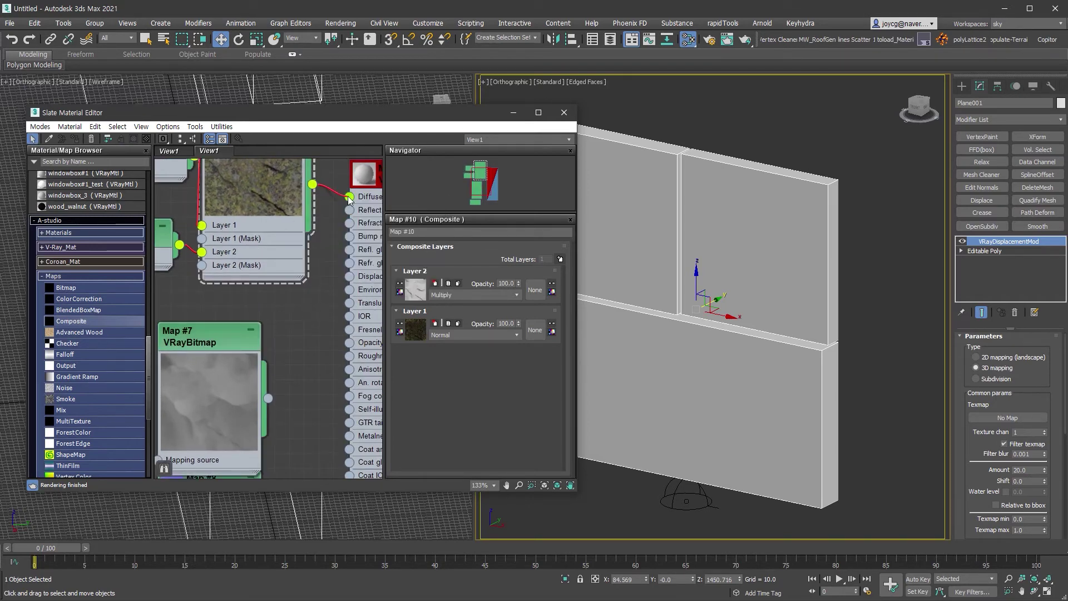
Move Map #7 beside Material #25 and connect its output to the Displacement slot
double_click(365, 176)
middle_drag(381, 210, 326, 197)
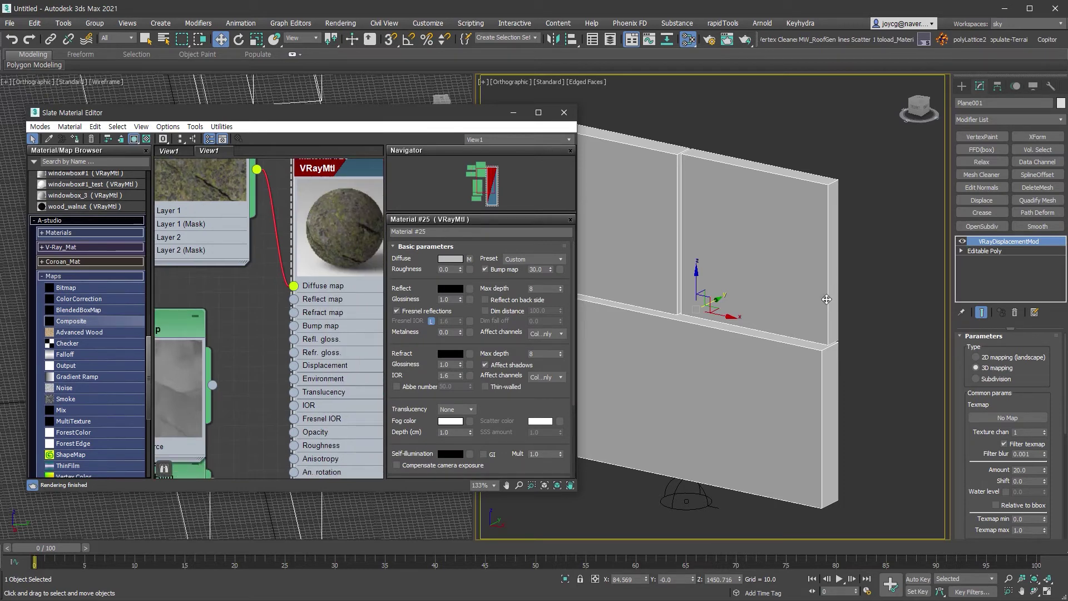
middle_drag(294, 327, 383, 304)
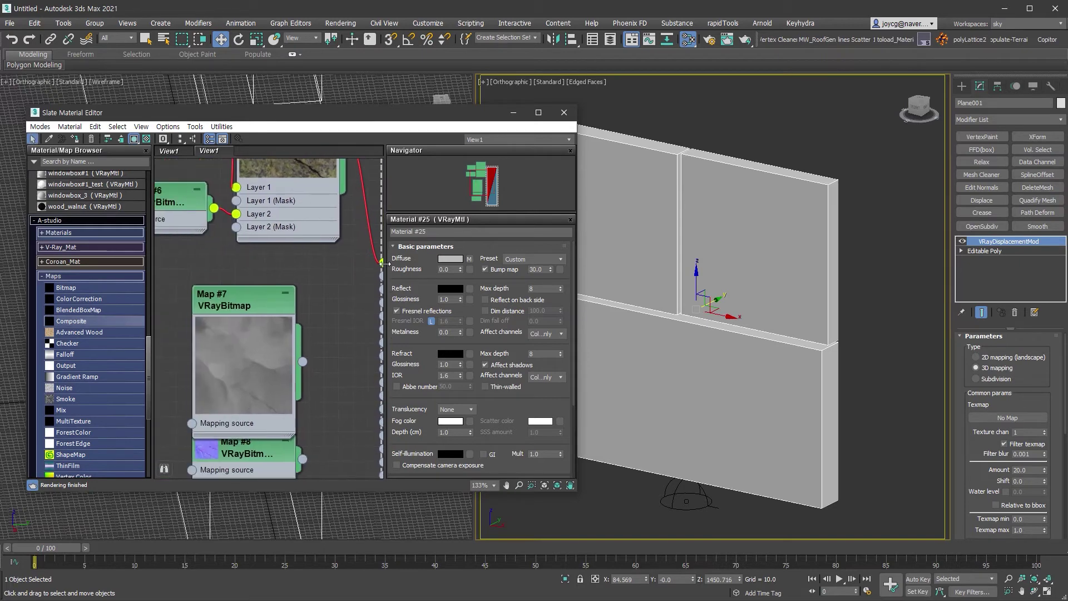
middle_drag(278, 356, 238, 339)
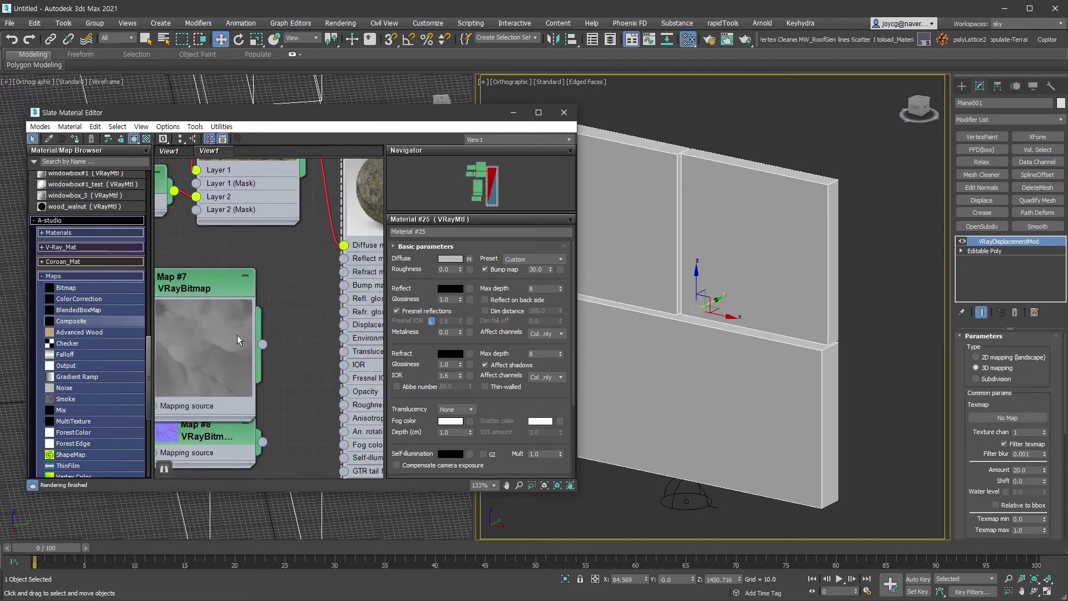
double_click(266, 345)
drag(229, 336, 215, 279)
drag(262, 315, 344, 323)
scroll(264, 409, down, 2)
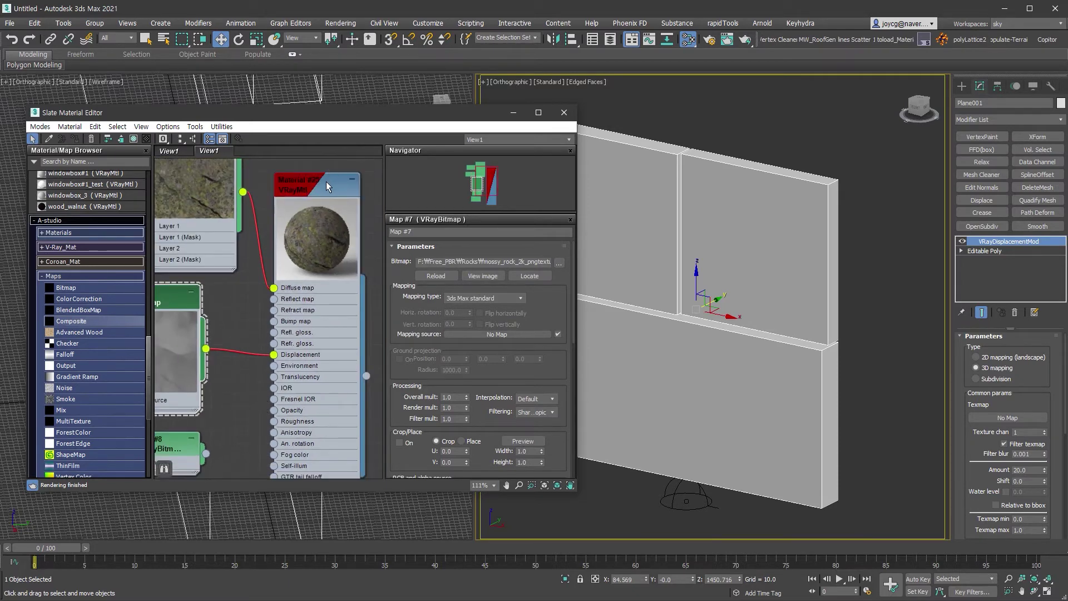
double_click(326, 181)
scroll(473, 475, down, 5)
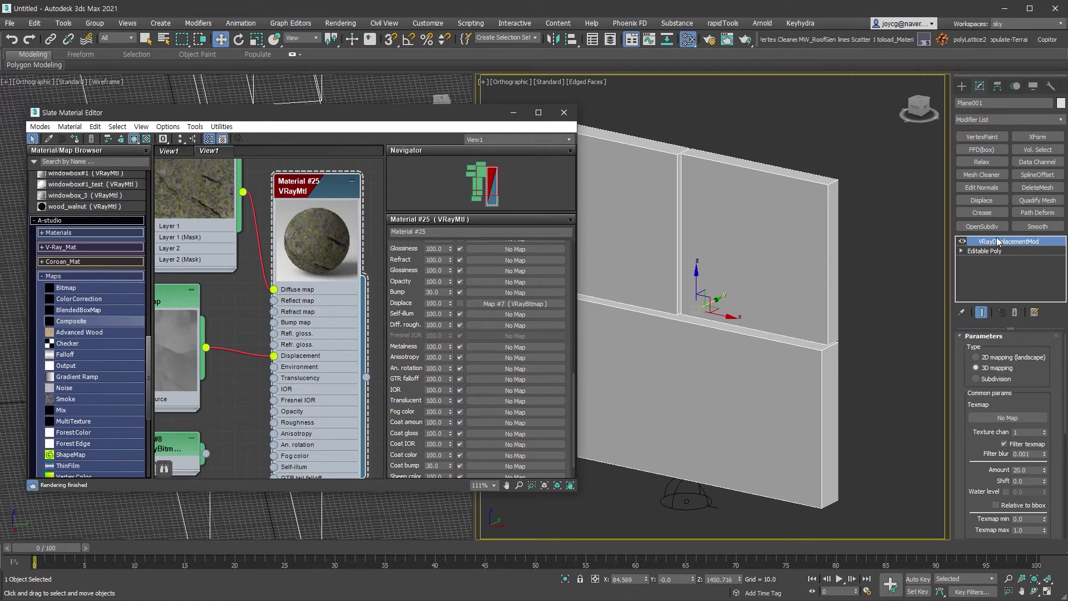
click(207, 349)
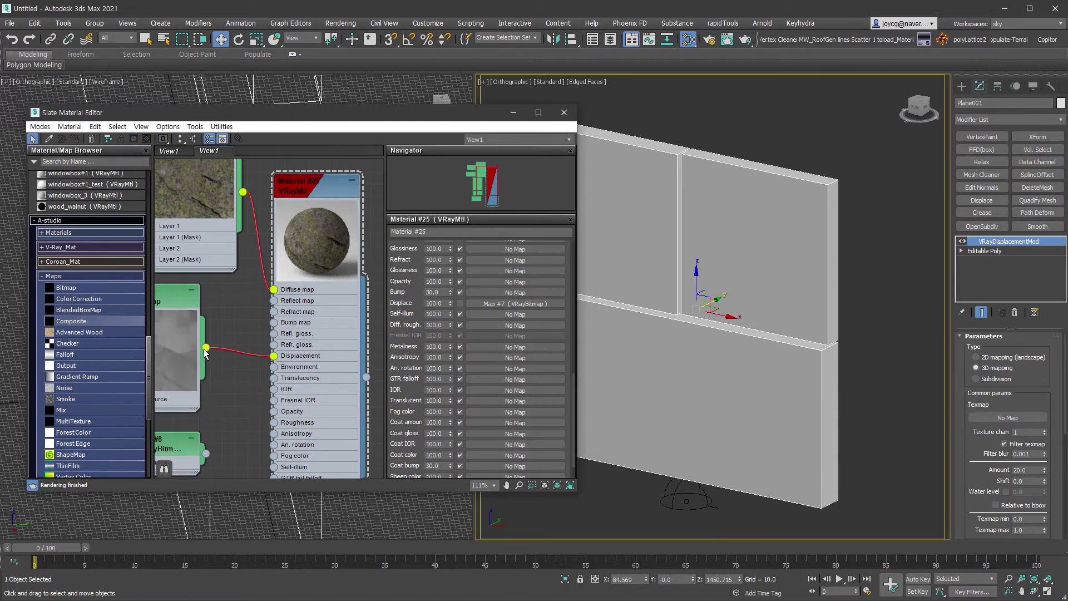
Instance Map #7 into the VRayDisplacementMod texmap, then display Map #8's parameters
drag(206, 347, 1000, 421)
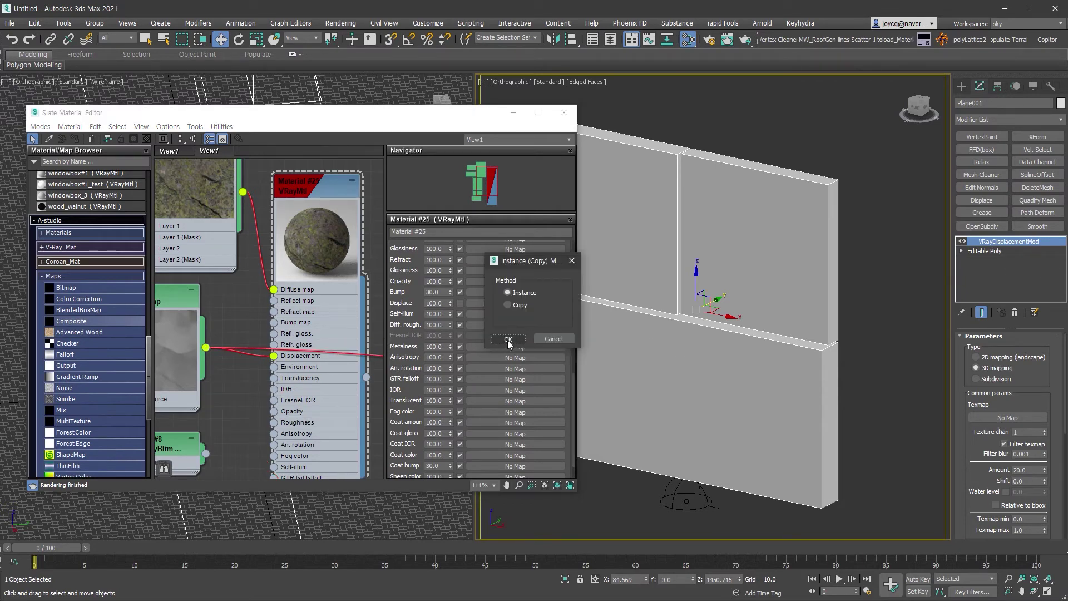
click(508, 344)
middle_drag(276, 335, 298, 300)
scroll(189, 253, down, 1)
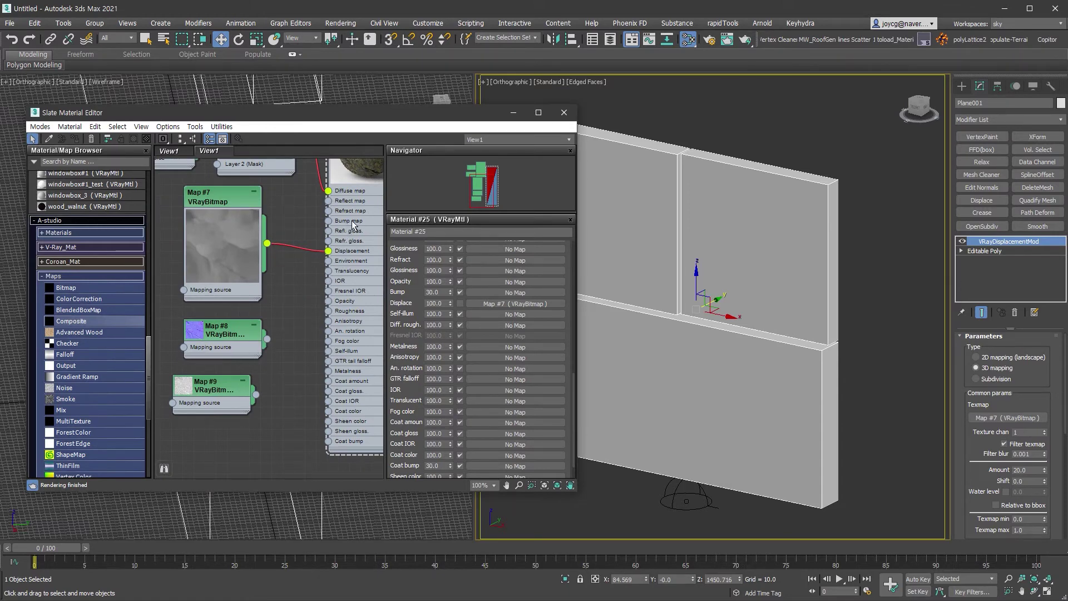
double_click(222, 336)
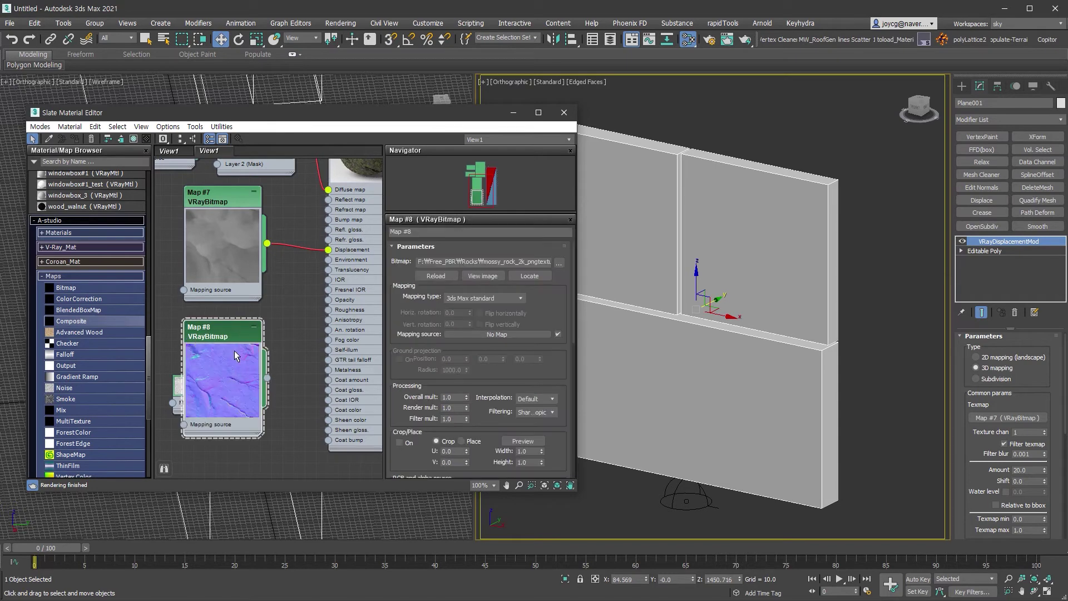
Add VRayNormalMap Map #11, feed it Map #8, and connect it to Bump map
drag(232, 354, 165, 286)
drag(179, 396, 218, 463)
scroll(218, 462, down, 1)
click(92, 275)
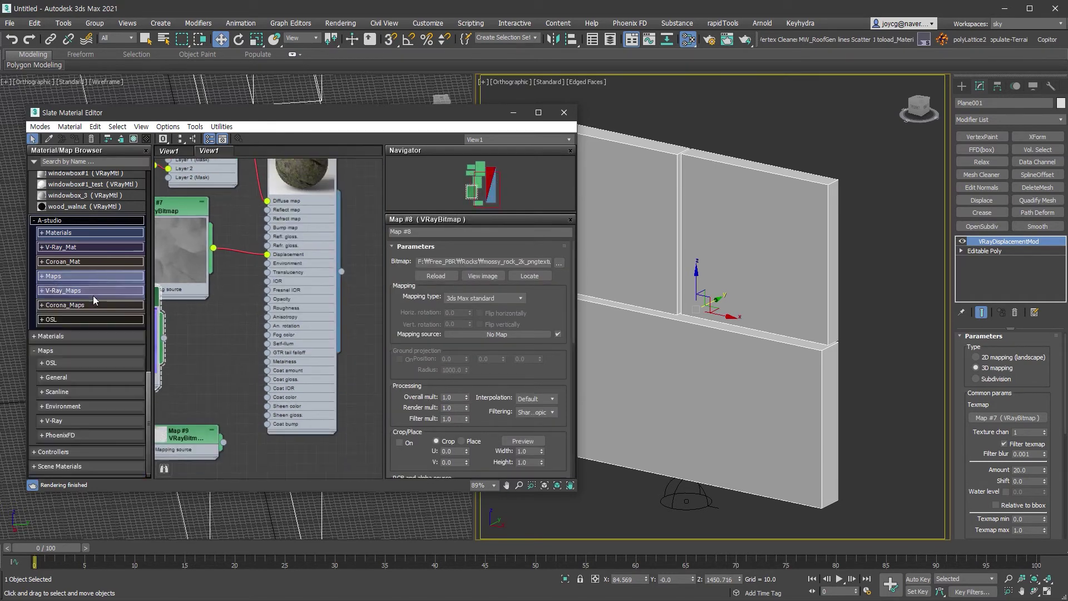
mouse_move(94, 415)
mouse_down()
mouse_move(212, 351)
mouse_move(194, 338)
mouse_up()
middle_drag(280, 315, 248, 369)
drag(251, 405, 266, 284)
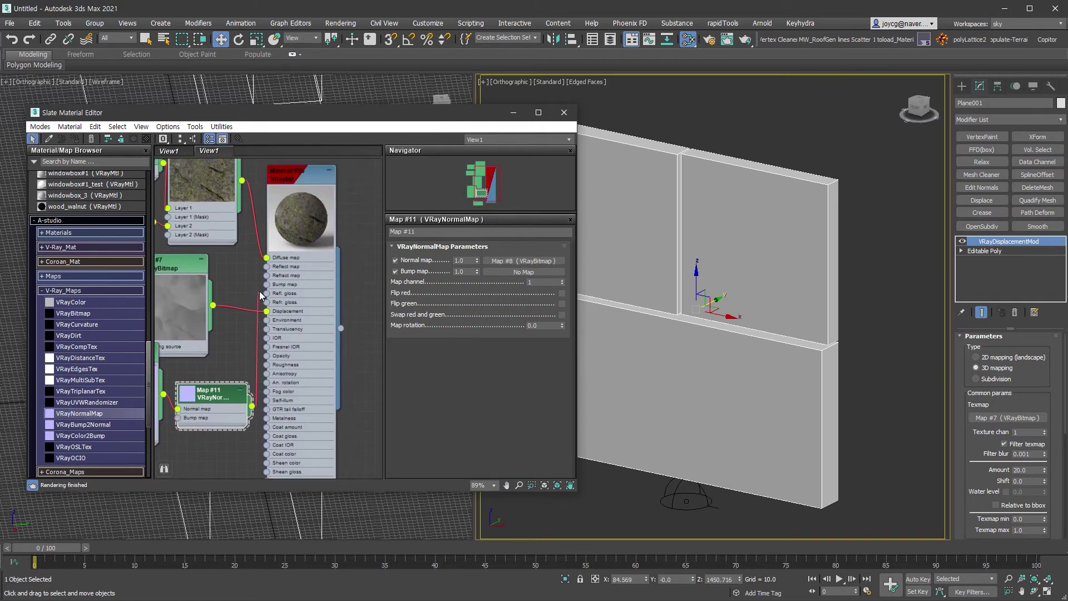
scroll(266, 287, up, 2)
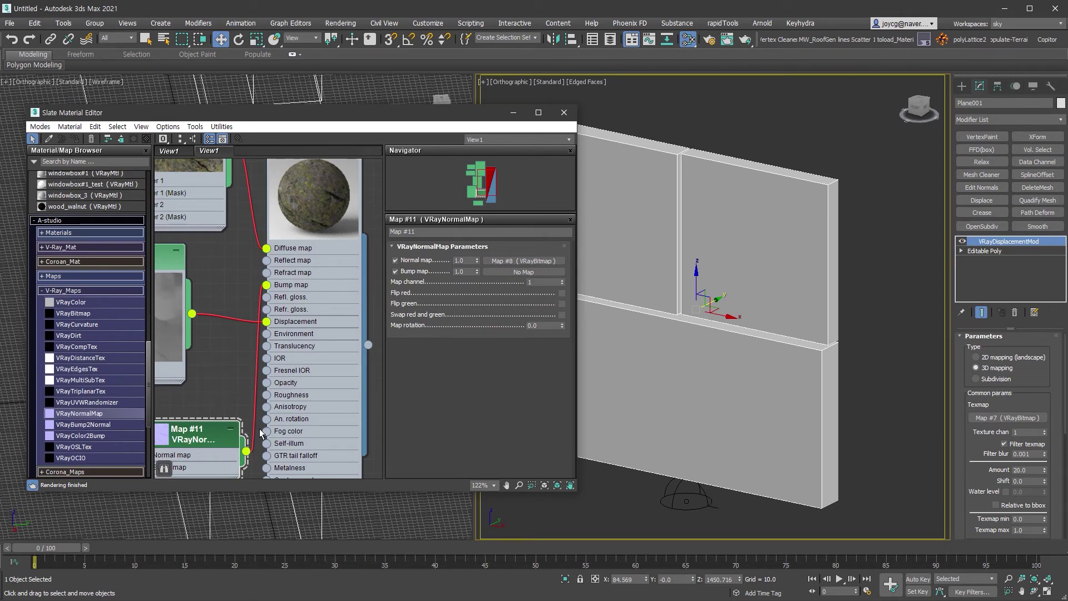
scroll(179, 443, down, 2)
double_click(334, 408)
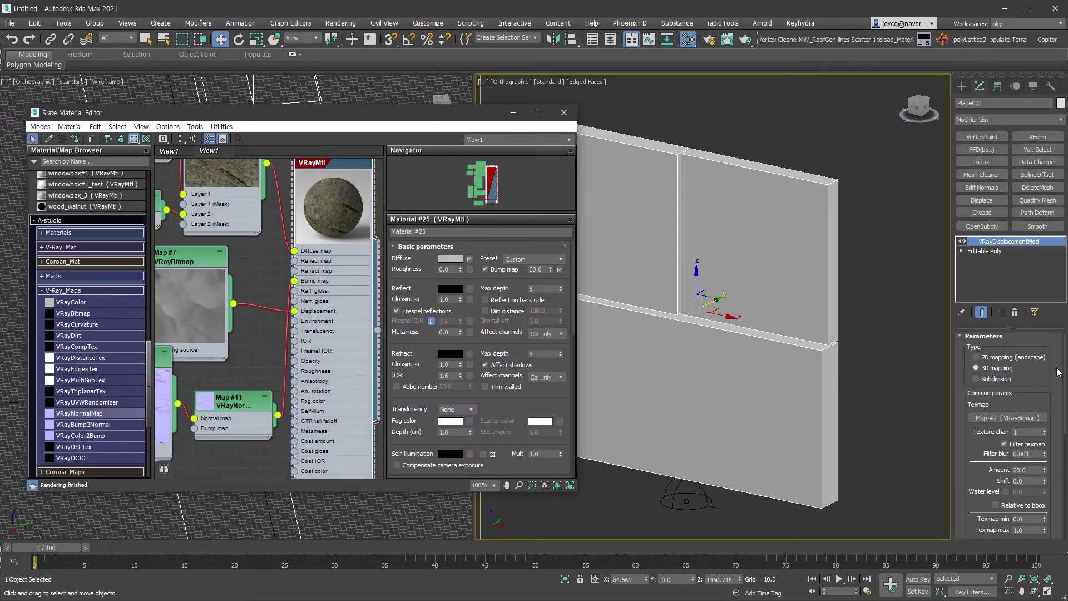
key(ctrl+p)
Wire Map #9's bitmap output into Material #25's Refl. gloss input
drag(240, 399, 260, 302)
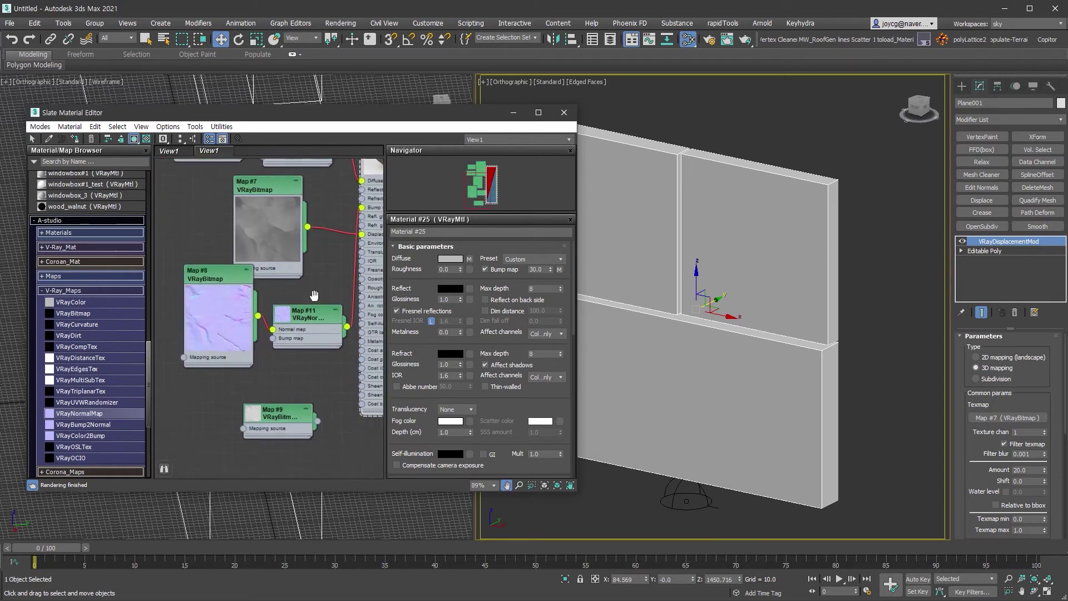
scroll(245, 390, down, 1)
key(s)
click(234, 407)
middle_drag(235, 407, 198, 510)
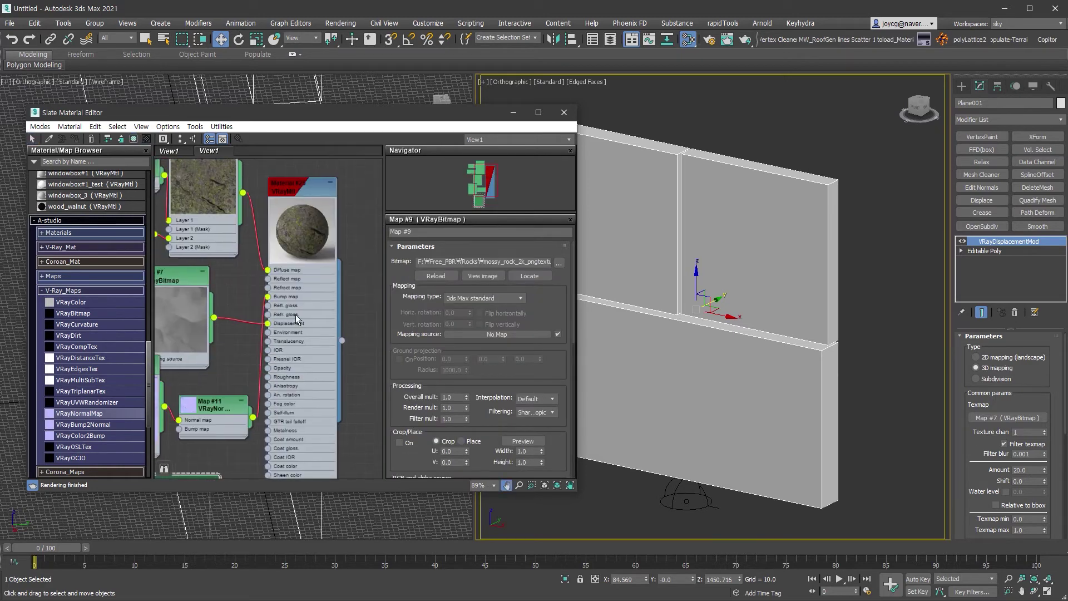
click(308, 189)
scroll(464, 406, down, 3)
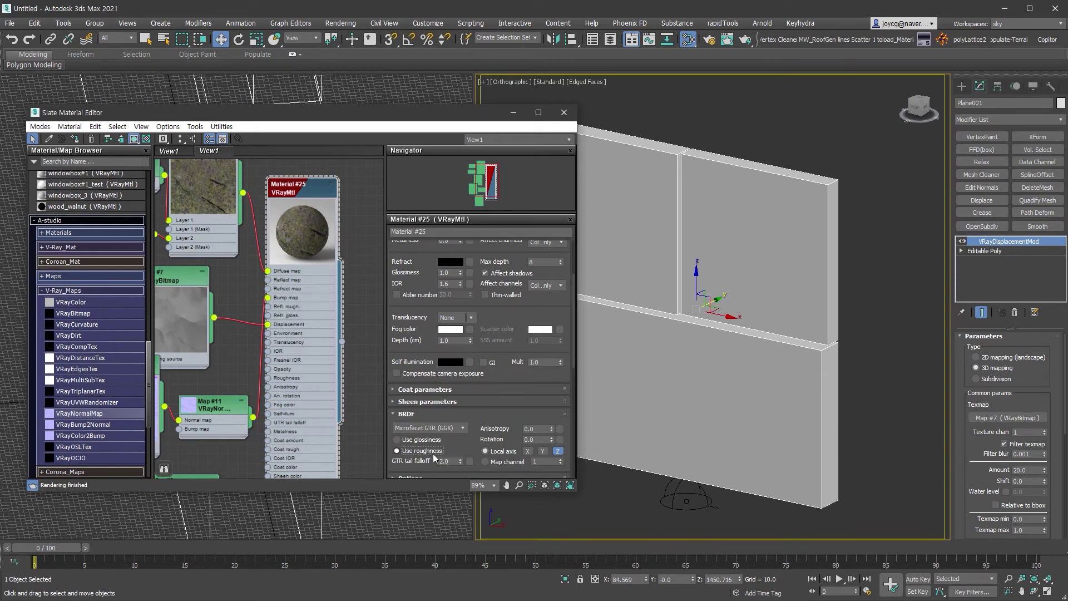
middle_drag(201, 431, 246, 345)
scroll(250, 404, down, 1)
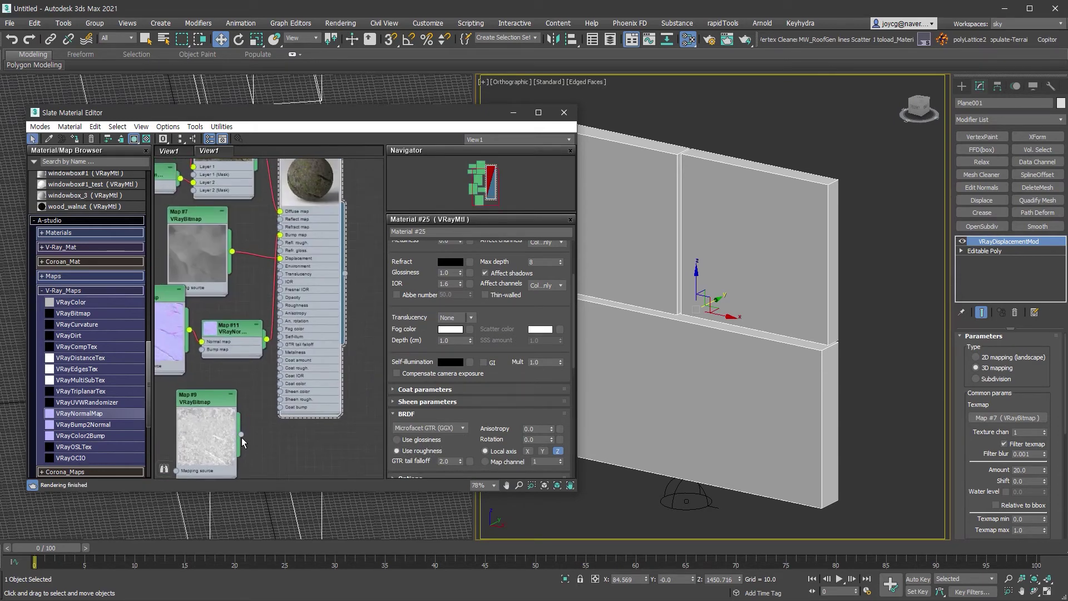
drag(275, 390, 292, 250)
Pan the node graph and move Map #9 next to the material node
scroll(292, 246, up, 3)
scroll(292, 246, down, 2)
scroll(284, 239, up, 1)
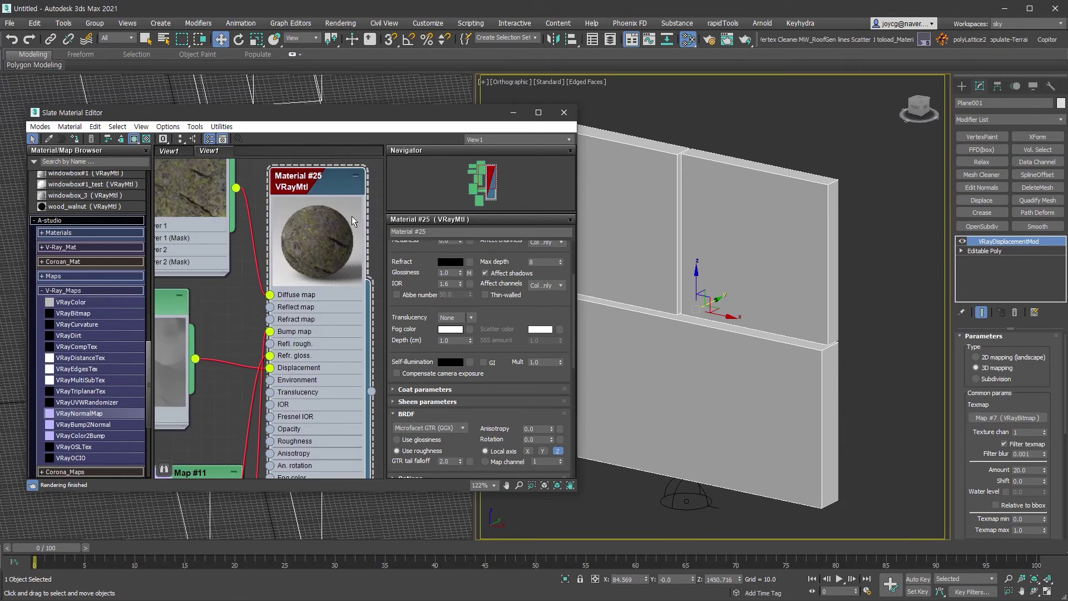
middle_drag(278, 264, 278, 224)
scroll(278, 225, down, 2)
mouse_move(232, 441)
mouse_down()
mouse_move(259, 366)
mouse_move(328, 284)
mouse_up()
scroll(268, 392, up, 2)
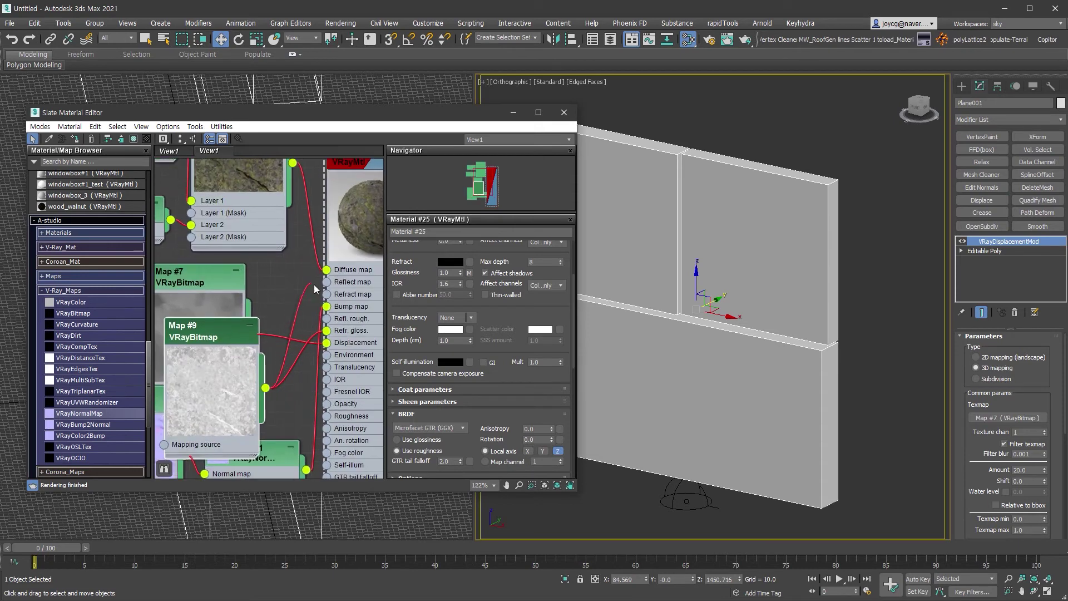
middle_drag(345, 293, 301, 333)
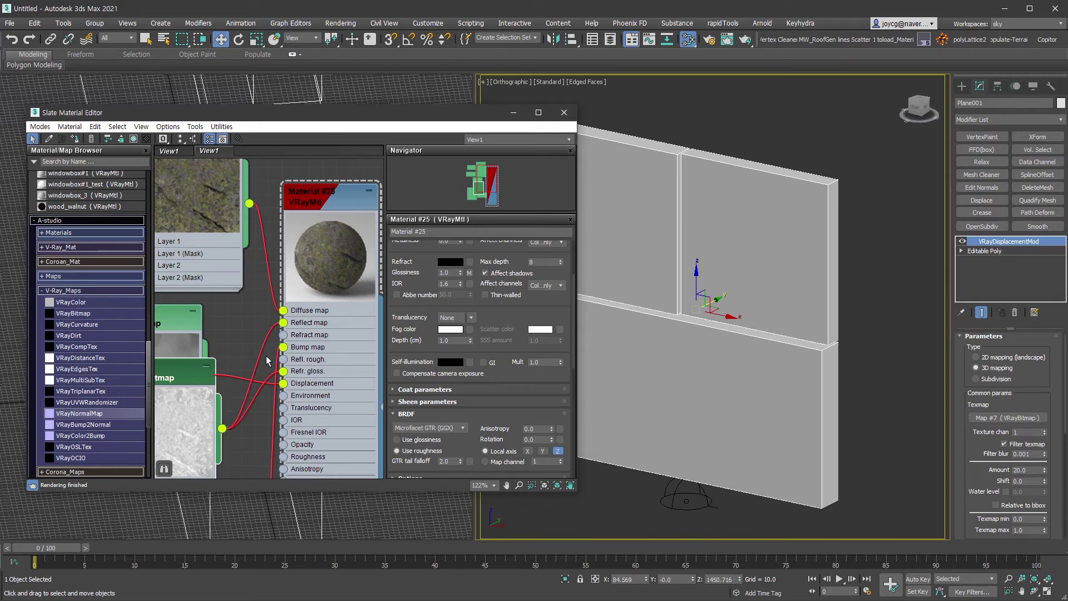
scroll(266, 360, down, 4)
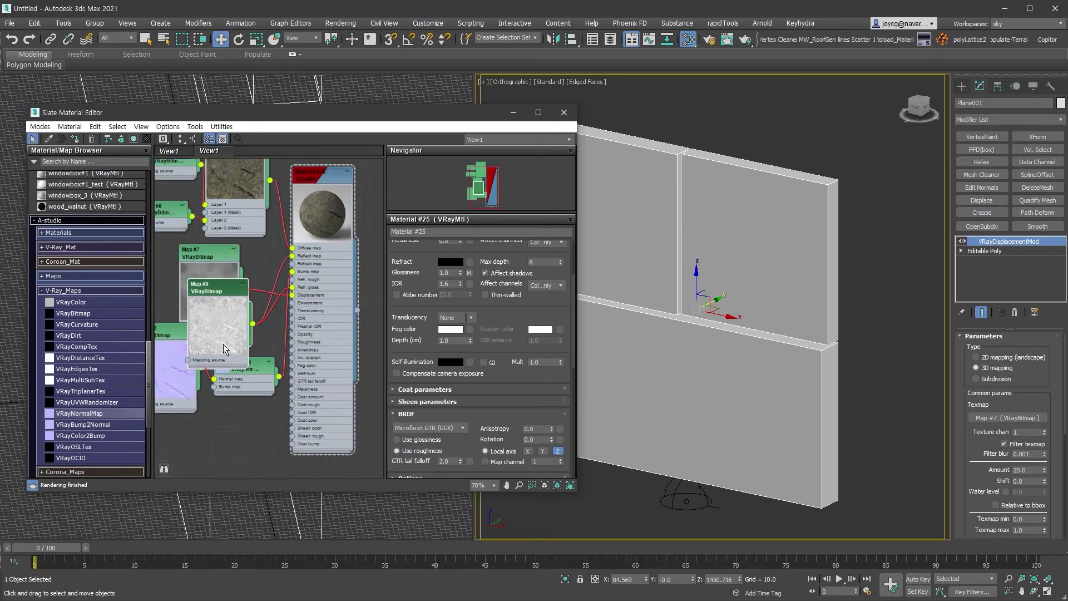
Move the bitmap node off the normal map node, check Map #8, and reopen Material #25's parameters
drag(169, 348, 153, 315)
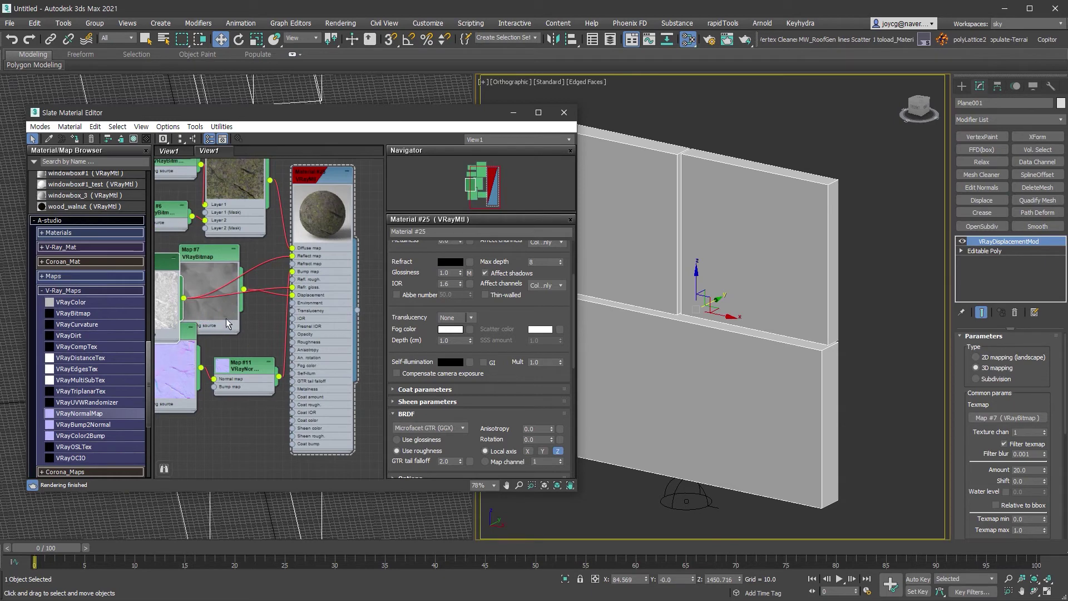
drag(232, 379, 289, 389)
double_click(183, 367)
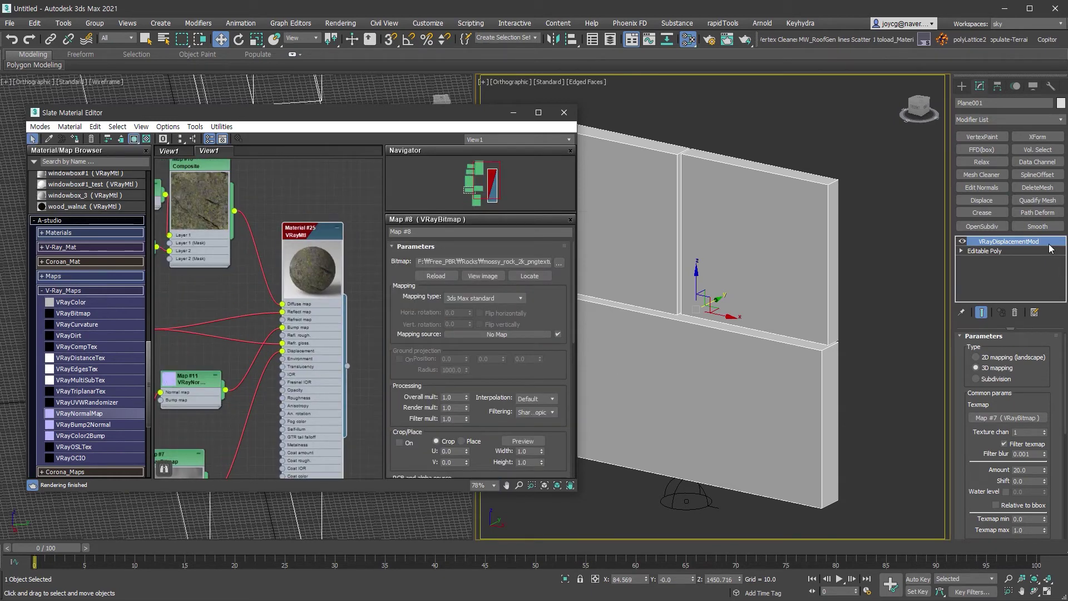
double_click(313, 282)
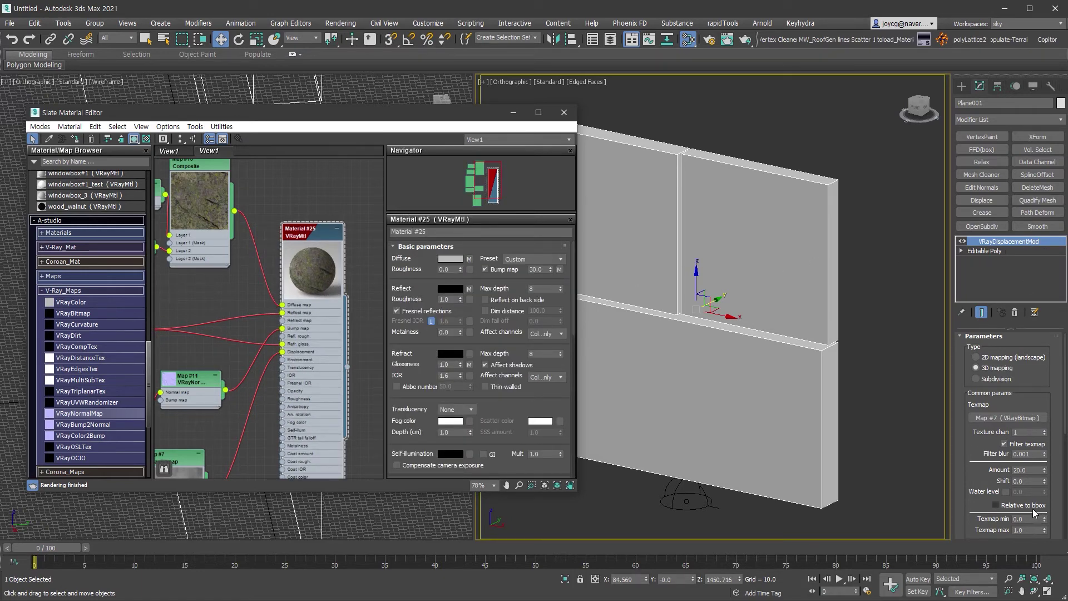
middle_drag(806, 436, 825, 435)
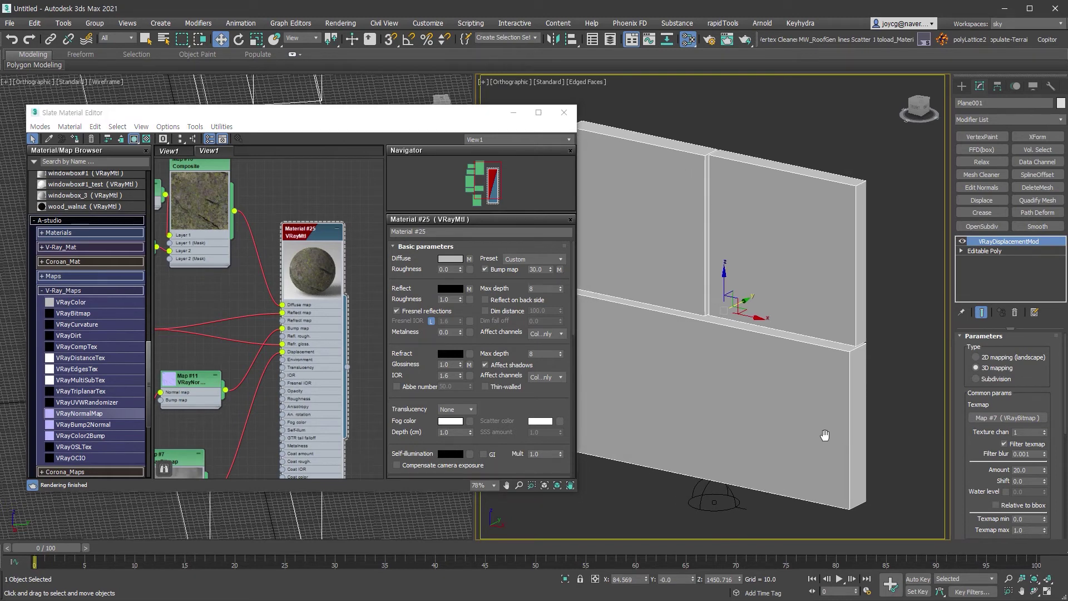
mouse_move(918, 107)
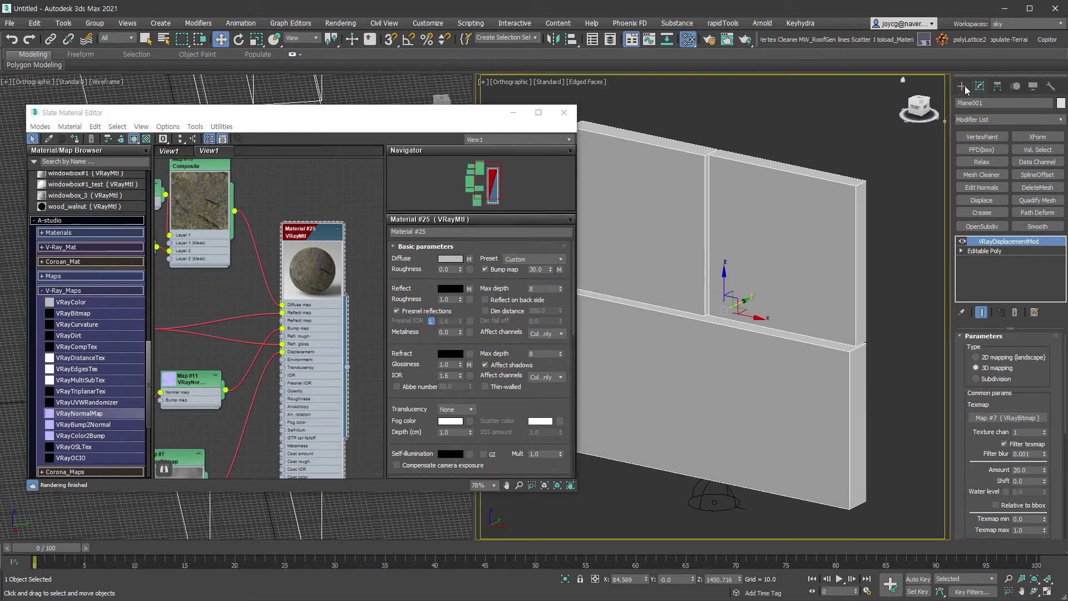
Create a VRayLight plane sized to span the wall
click(961, 87)
click(985, 101)
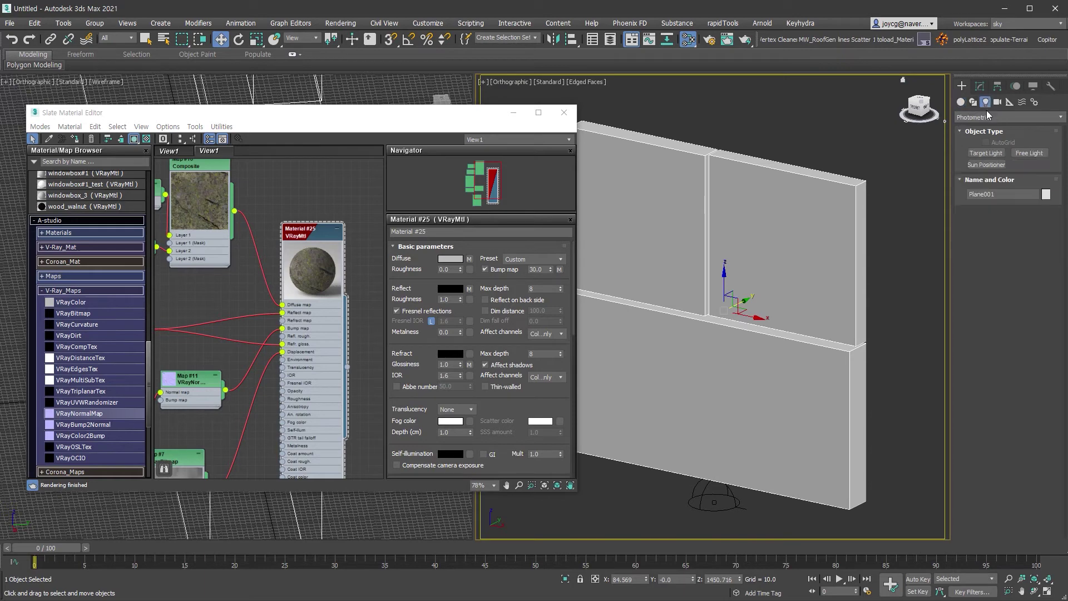
click(965, 168)
click(986, 153)
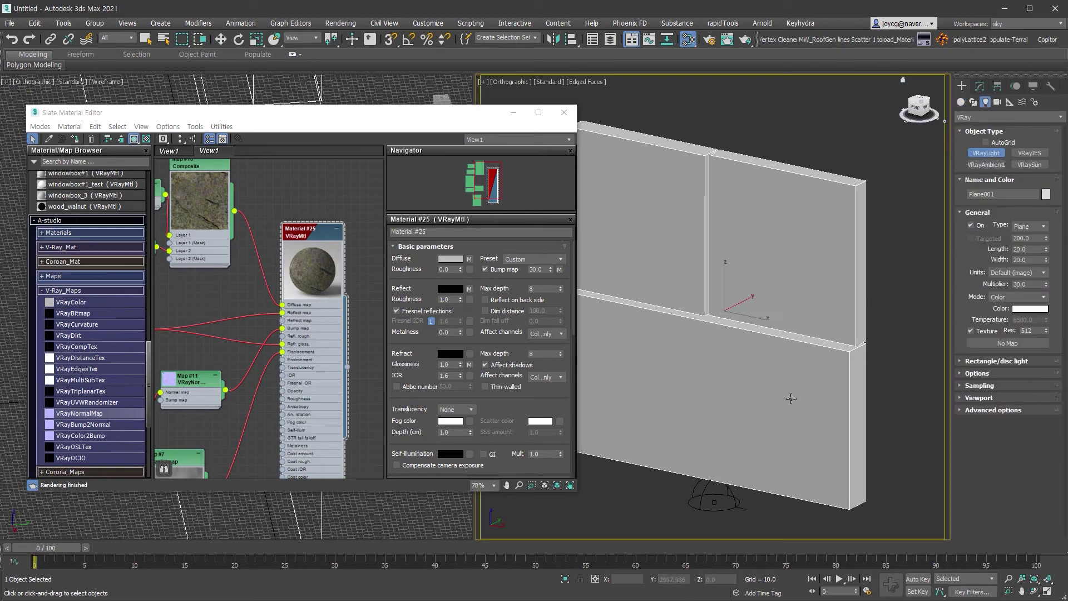
alt+middle_drag(723, 334, 723, 251)
mouse_move(608, 406)
mouse_down()
mouse_move(920, 426)
mouse_move(904, 425)
mouse_up()
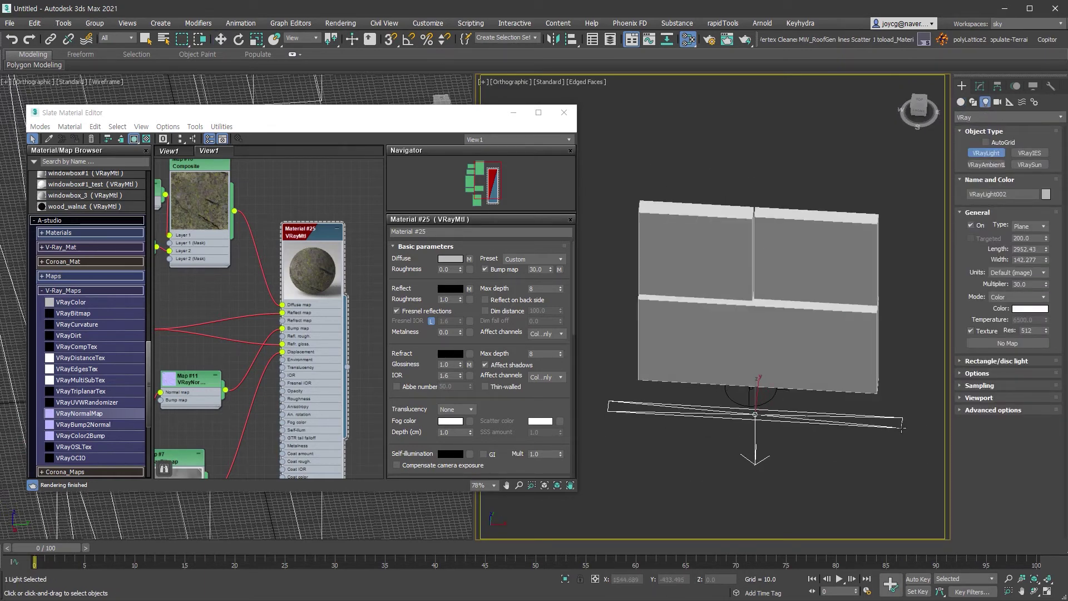
alt+middle_drag(903, 425, 736, 382)
Move the light above the wall, then set Directional 0.45 and make it invisible
key(w)
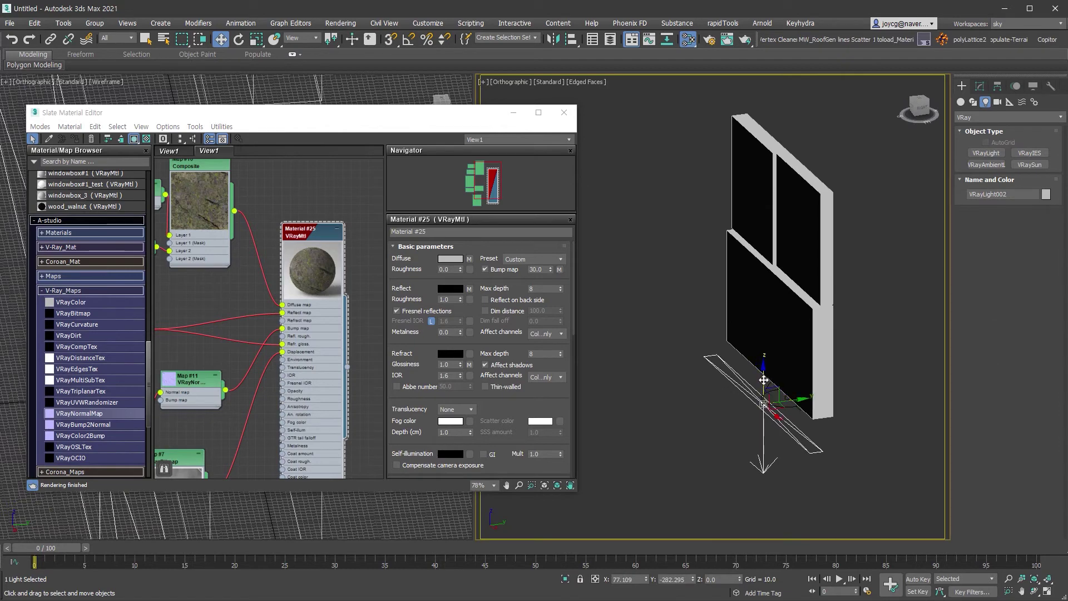
drag(759, 373, 757, 118)
click(979, 86)
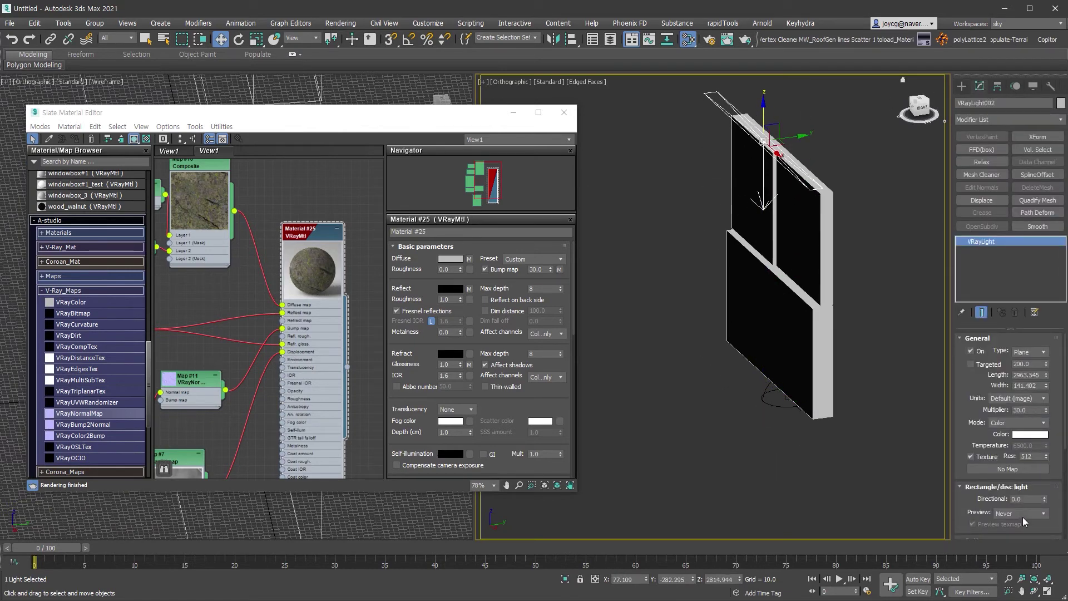
double_click(1028, 498)
text(0.45)
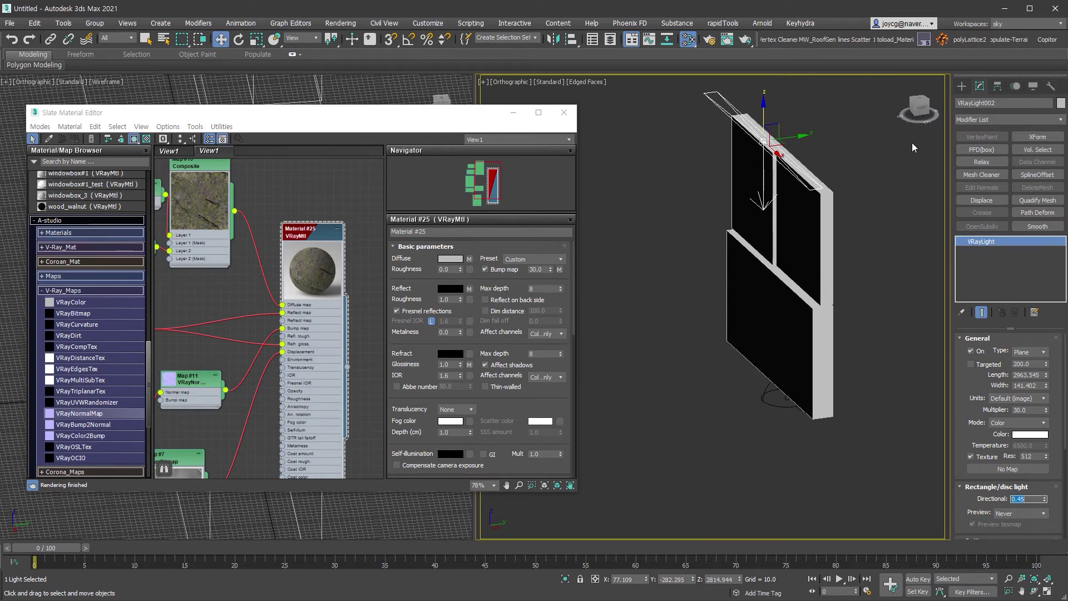
scroll(1006, 431, down, 3)
scroll(1001, 432, down, 2)
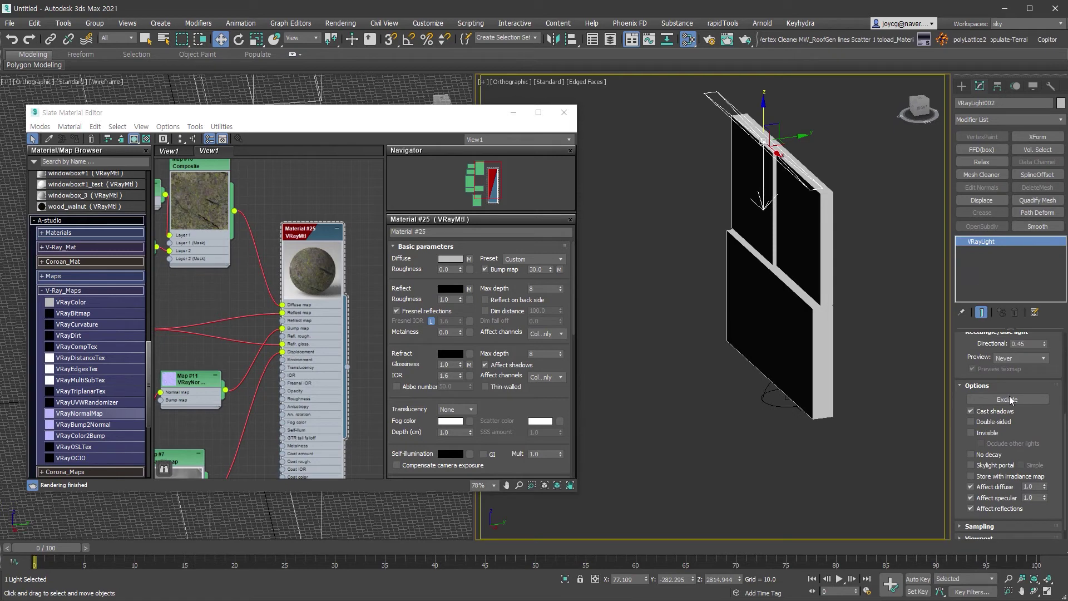
Orbit to a perspective view, select the wall panel, and start a V-Ray render
mouse_move(896, 424)
alt+middle_down()
mouse_move(706, 357)
mouse_move(812, 60)
alt+middle_up()
key(p)
click(706, 357)
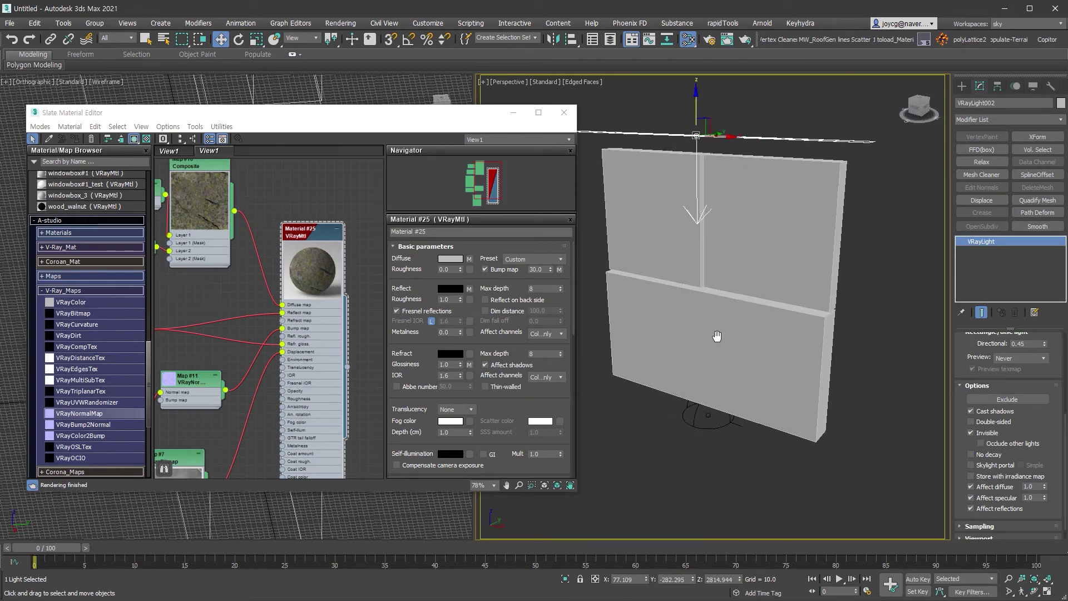
click(749, 41)
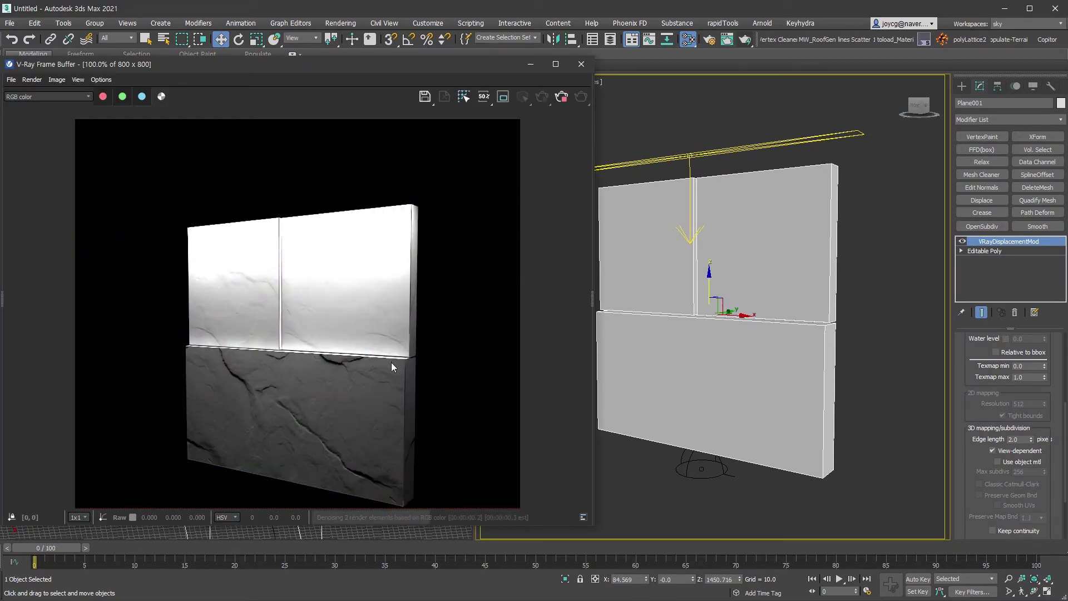
Raise the plane light higher and further back, then re-render the wall
click(713, 150)
alt+middle_drag(714, 150, 723, 173)
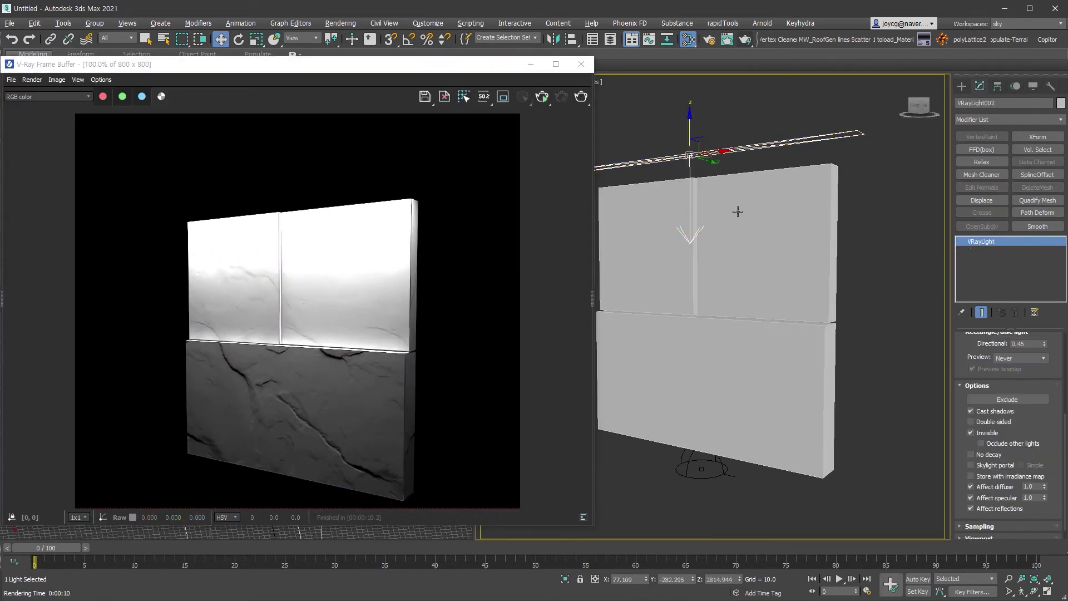
drag(689, 129, 673, 189)
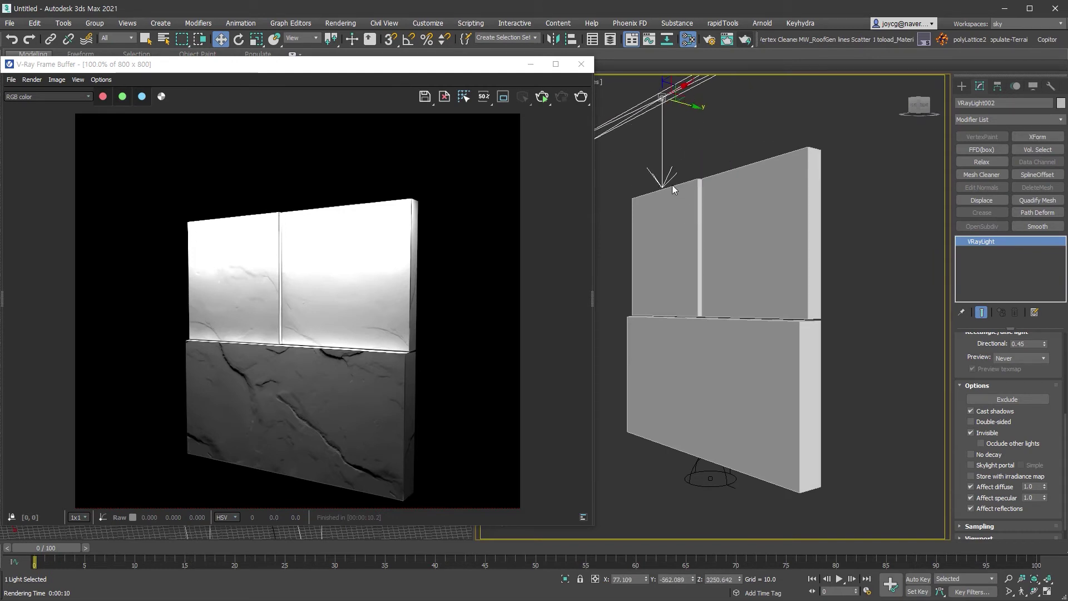
click(541, 97)
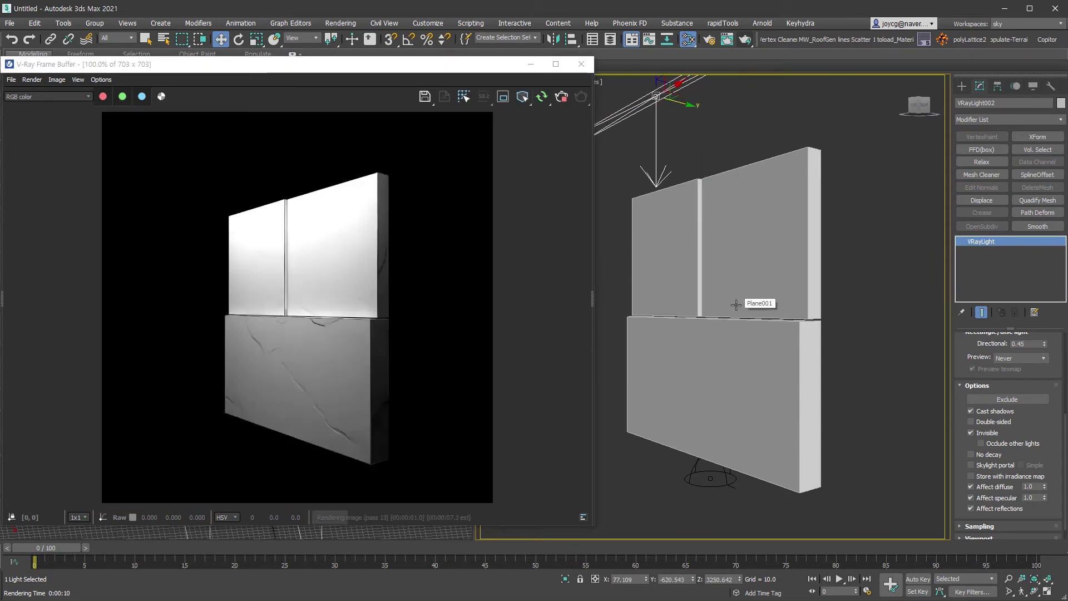
Set the wall's VRayDisplacementMod amount to 50 and render
scroll(770, 321, up, 5)
click(819, 276)
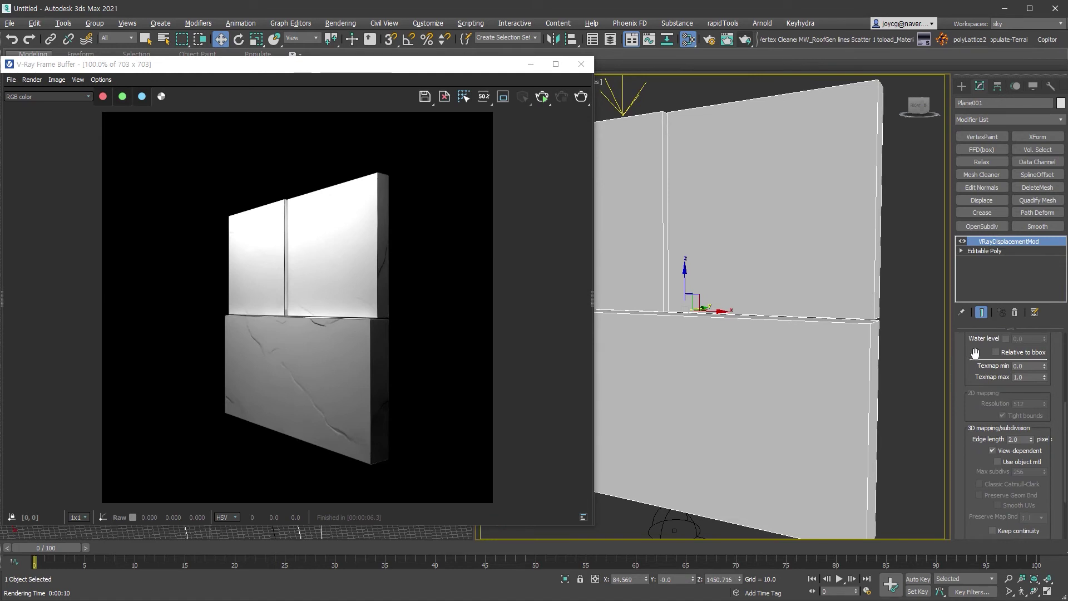
scroll(971, 411, up, 5)
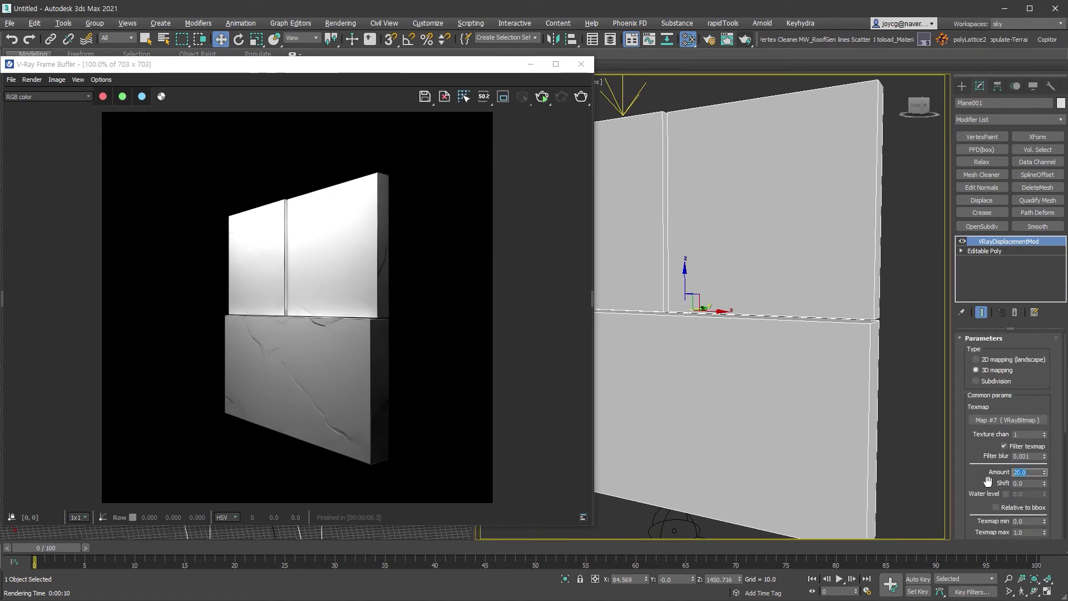
text(50)
key(Return)
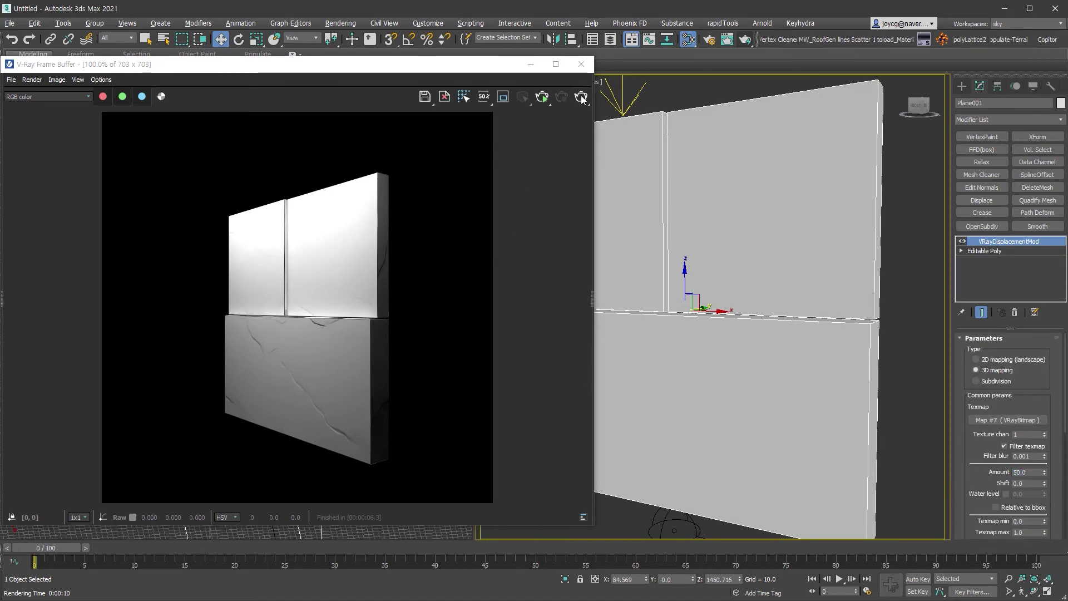
click(580, 96)
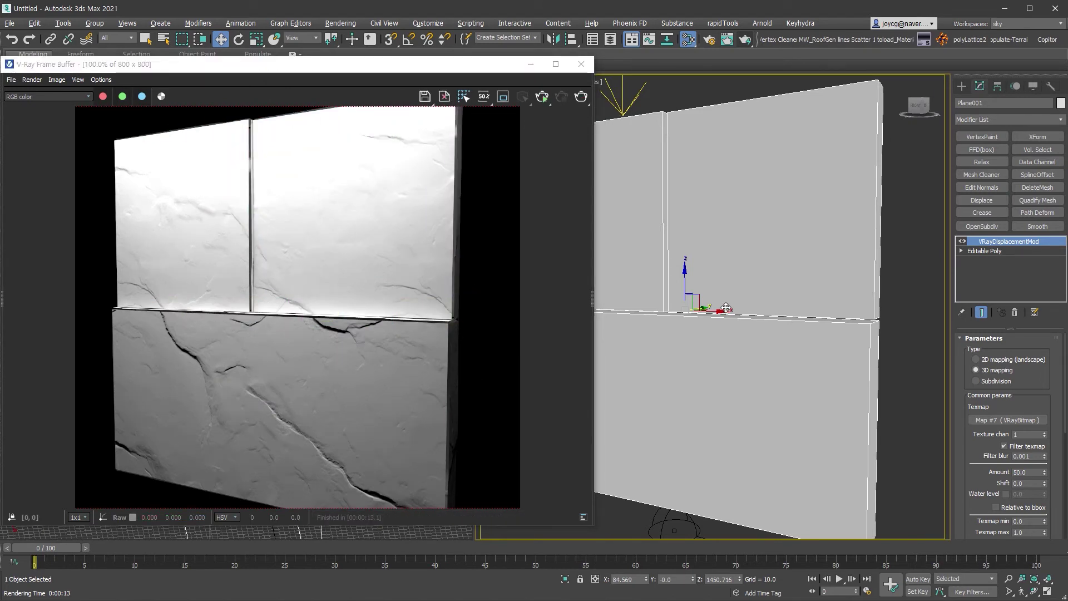
Increase the displacement amount to 80 and re-render the wall
scroll(746, 294, down, 3)
scroll(746, 293, up, 3)
scroll(989, 451, down, 5)
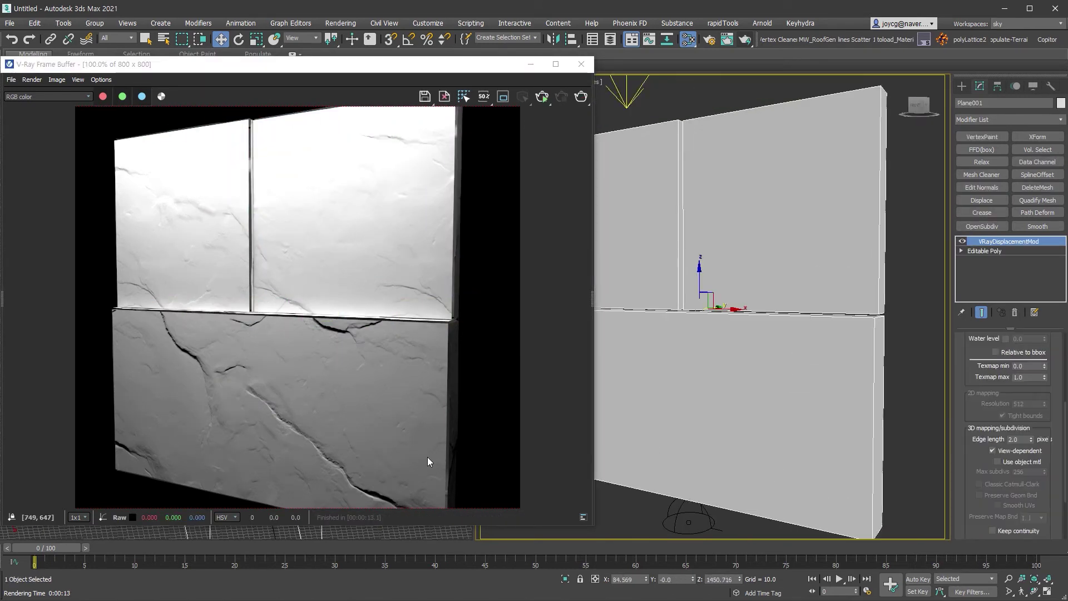
scroll(1037, 407, up, 3)
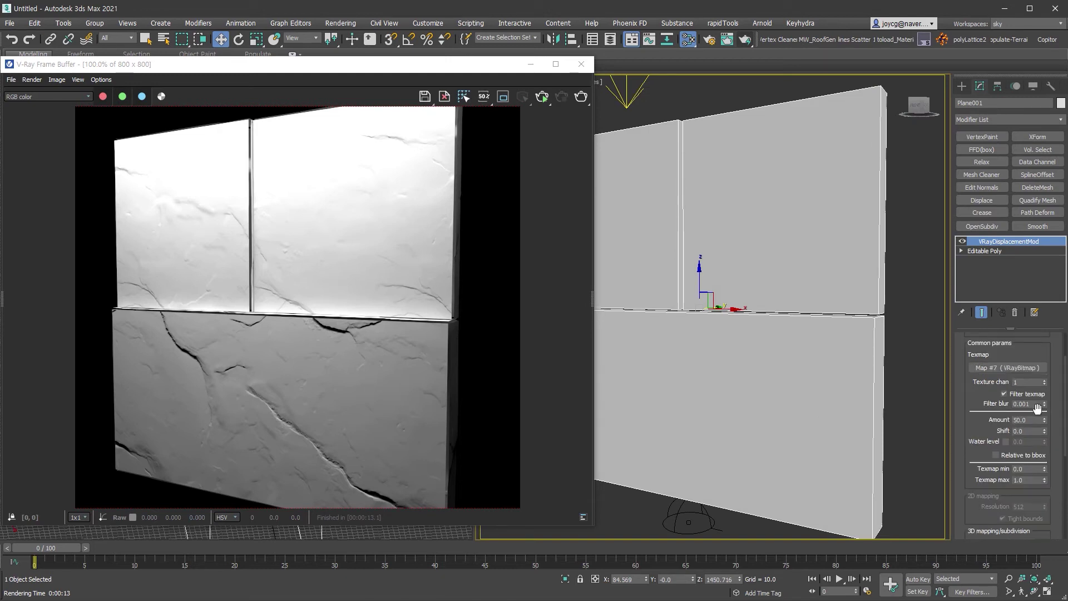
text(80)
key(Return)
click(578, 96)
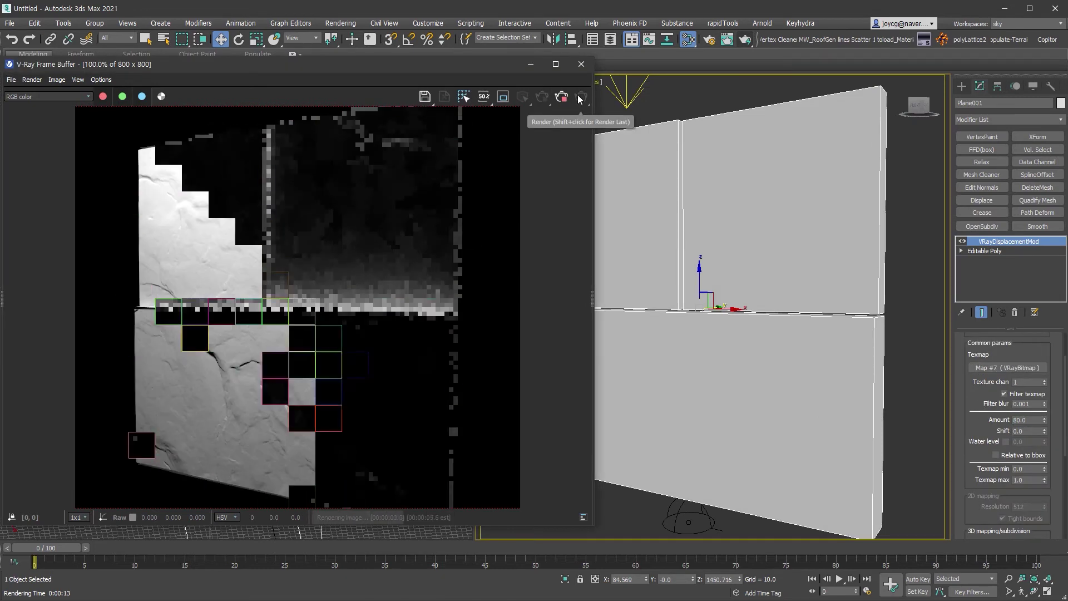
scroll(430, 283, up, 3)
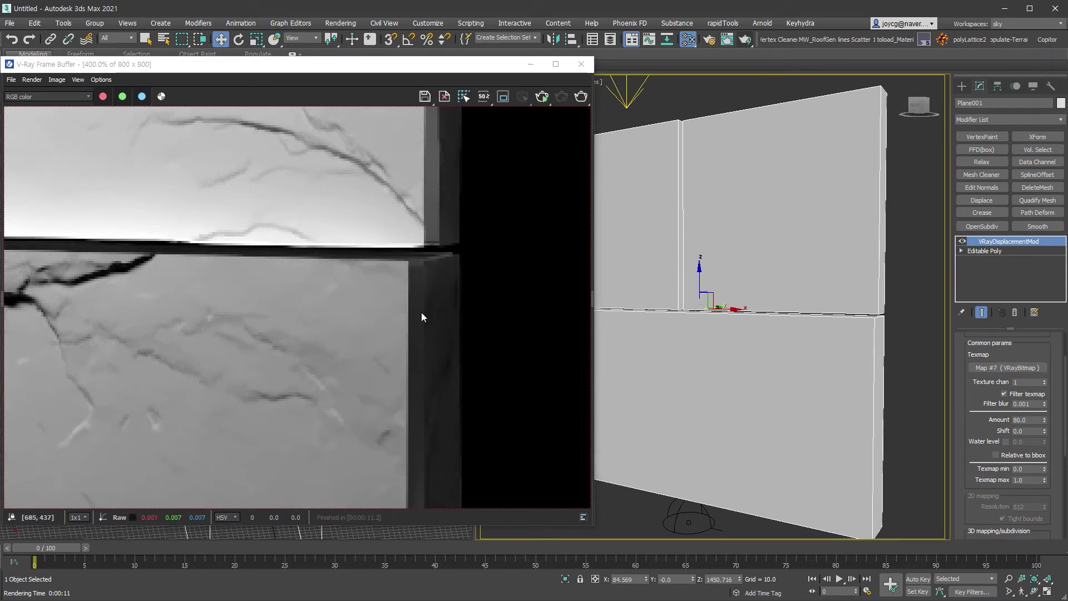
scroll(421, 313, down, 2)
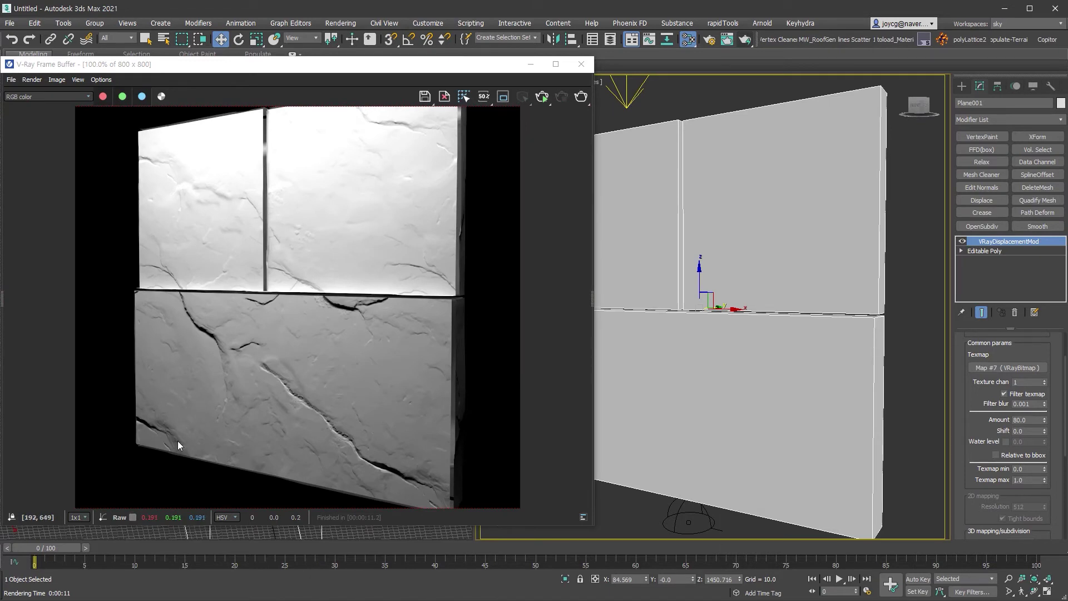
drag(1001, 401, 967, 534)
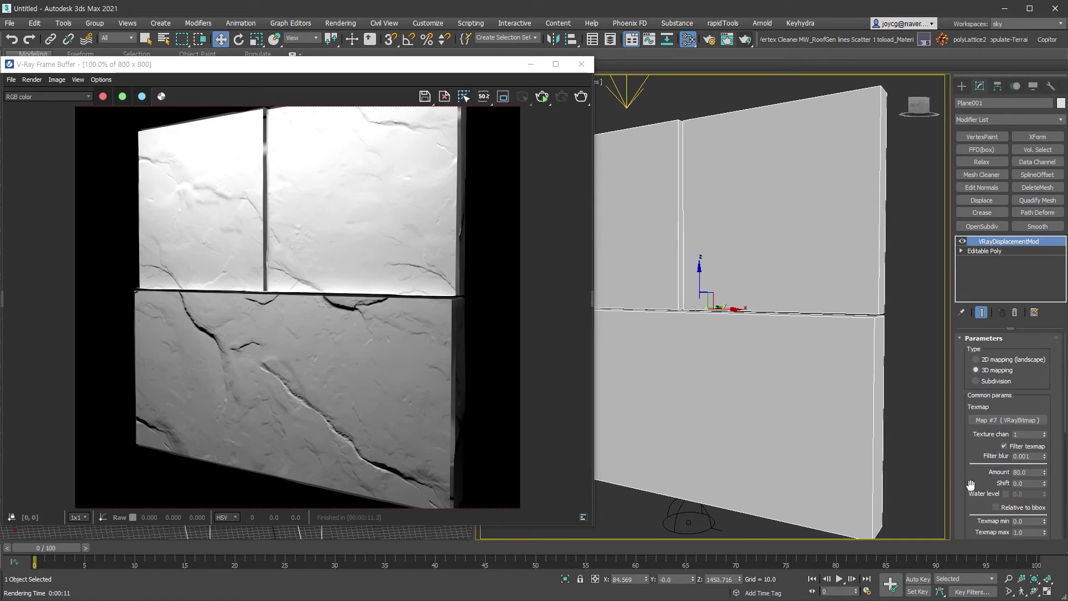
drag(979, 490, 1017, 163)
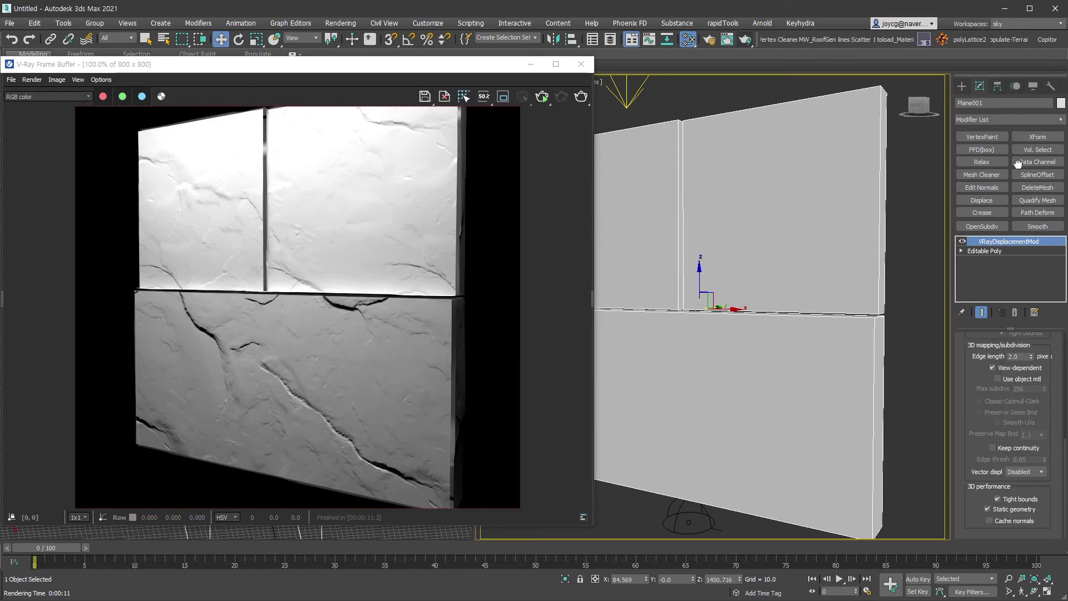
Enable Keep continuity on the displacement and start a new render
click(1035, 448)
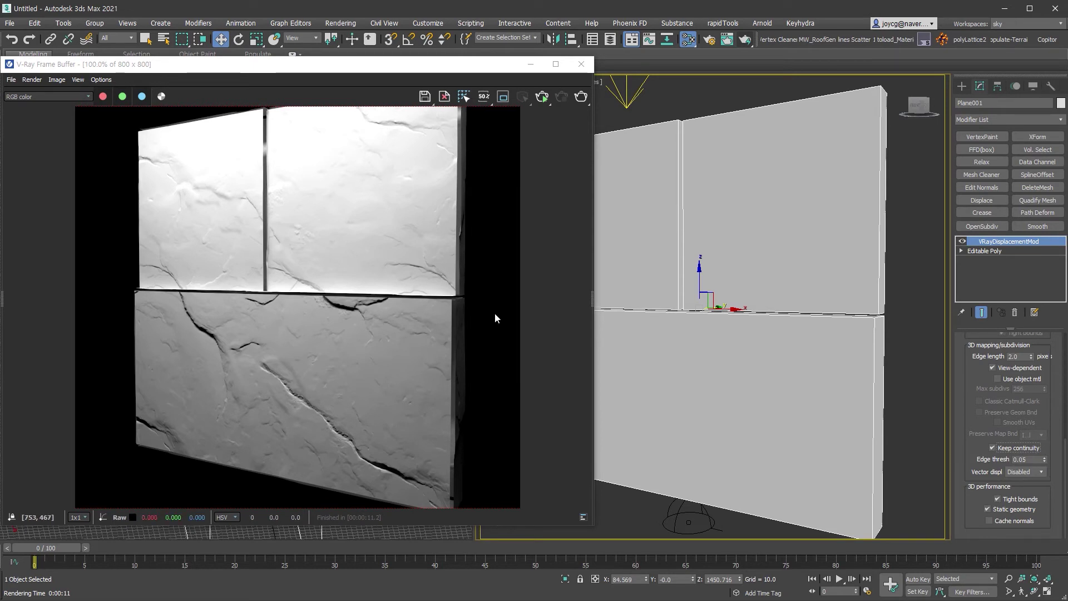
key(shift+q)
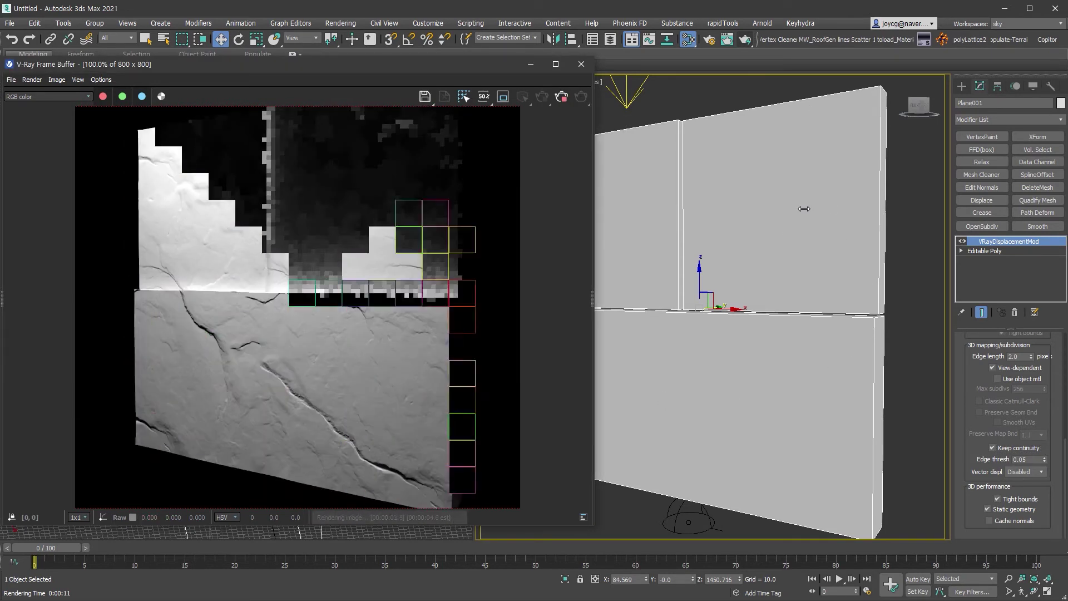
scroll(295, 281, up, 2)
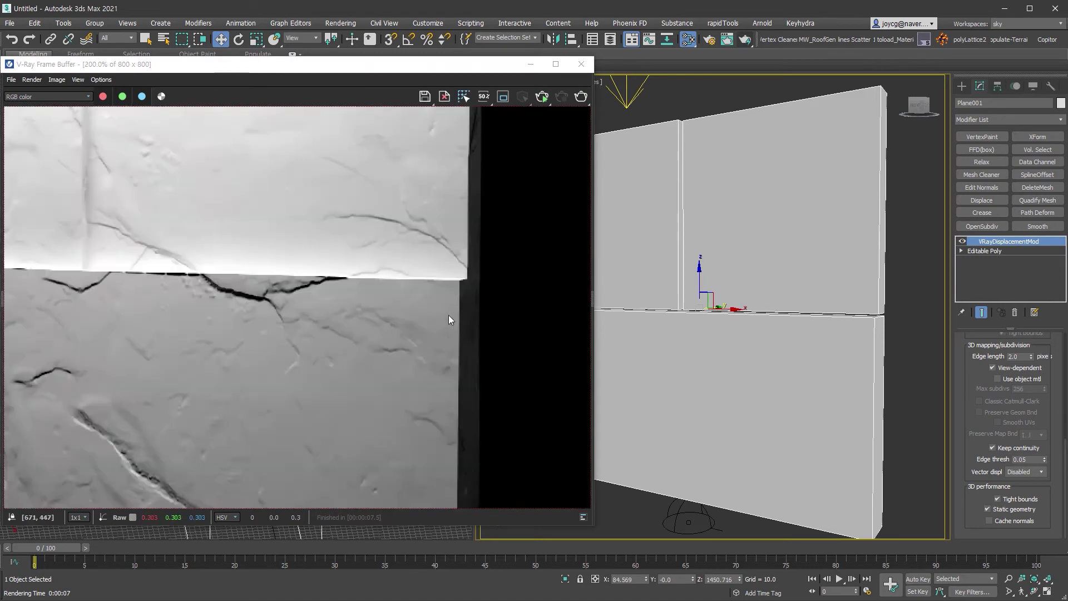
scroll(470, 266, down, 2)
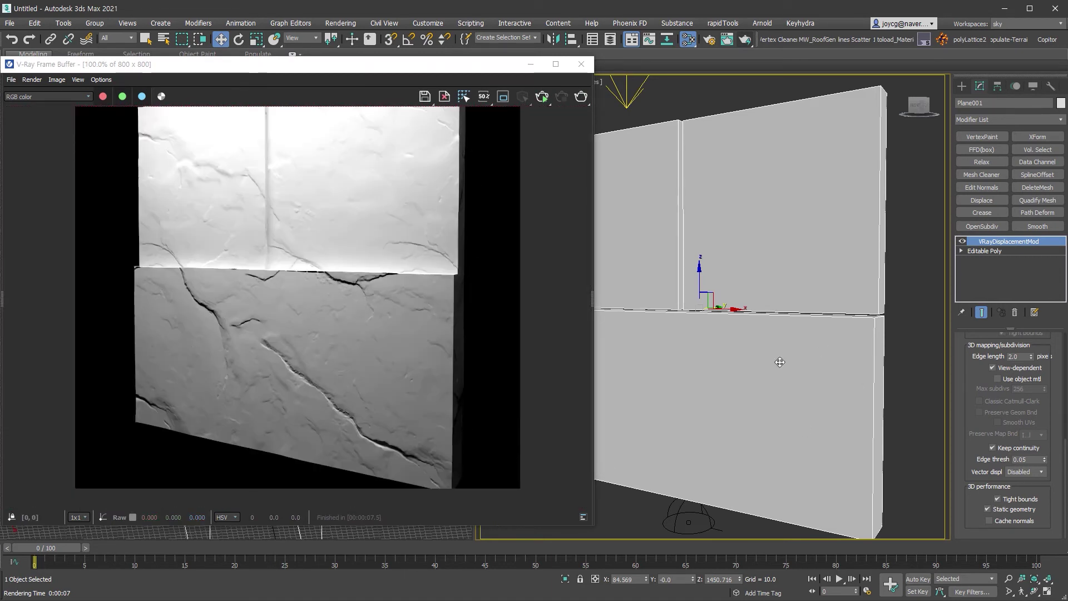
Orbit to face the wall more directly, render again, then turn to a head-on view
alt+middle_drag(775, 359, 809, 366)
click(581, 97)
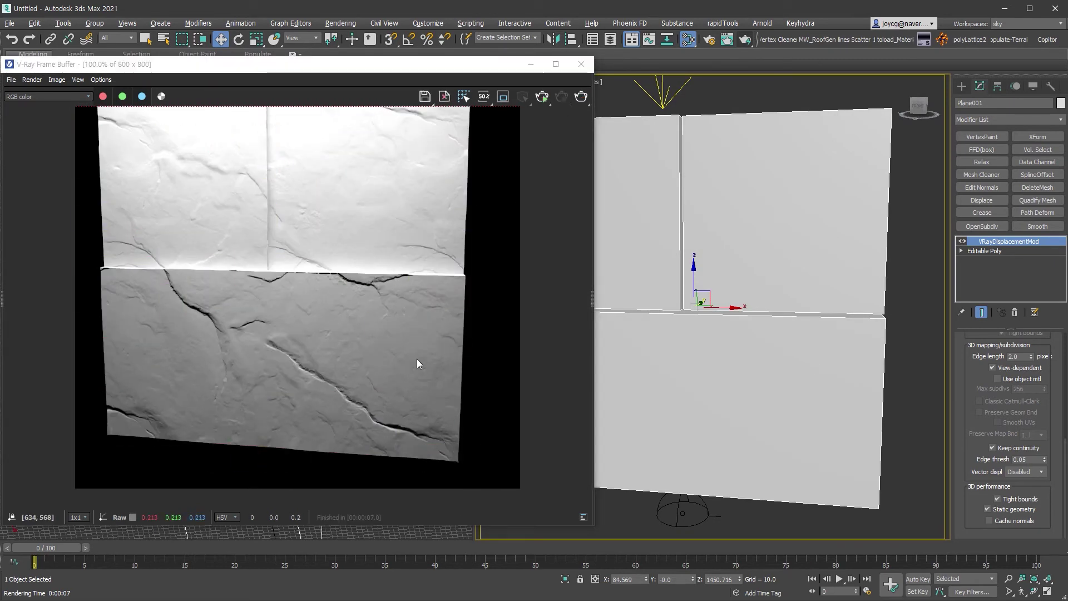
mouse_move(719, 358)
alt+middle_down()
mouse_move(675, 357)
mouse_move(706, 404)
mouse_move(731, 403)
mouse_move(689, 386)
alt+middle_up()
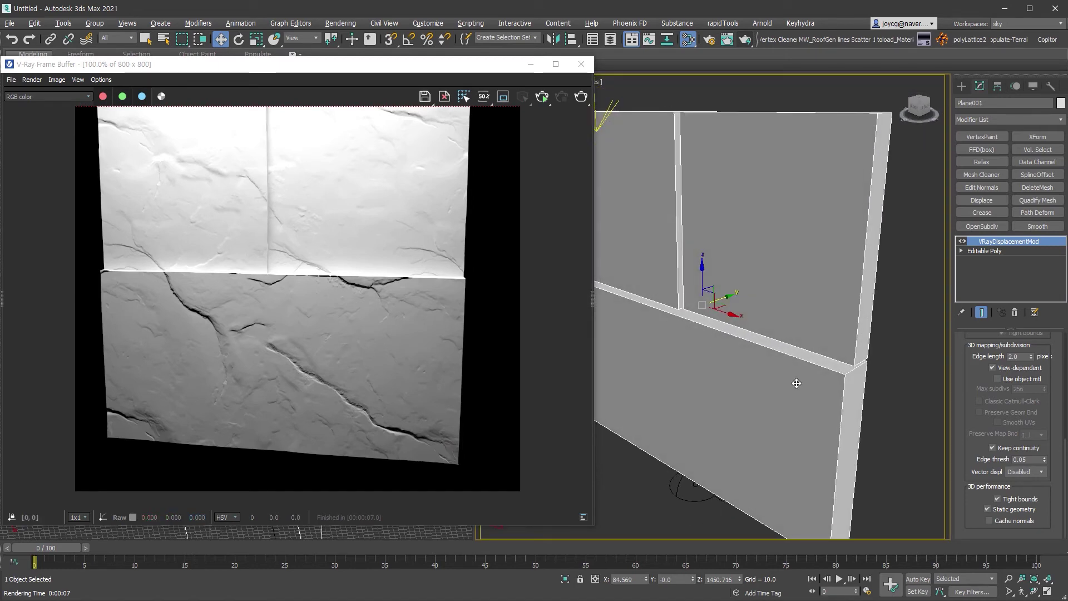
alt+middle_drag(817, 381, 845, 380)
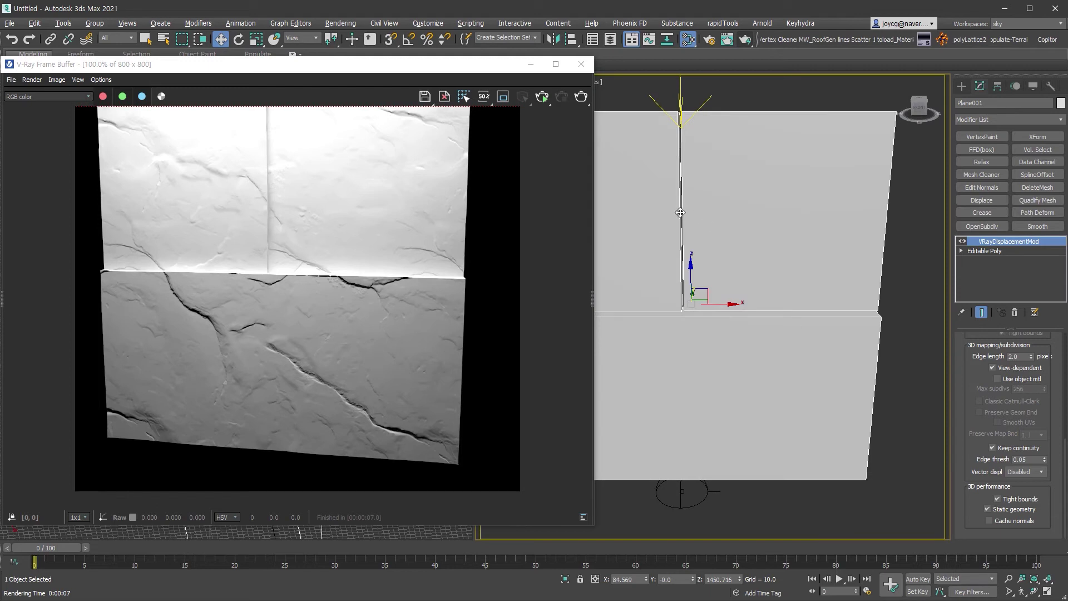
Set the VRayDisplacementMod amount to 120 and re-render the wall
scroll(1021, 416, up, 2)
scroll(1021, 416, up, 1)
scroll(1021, 415, up, 1)
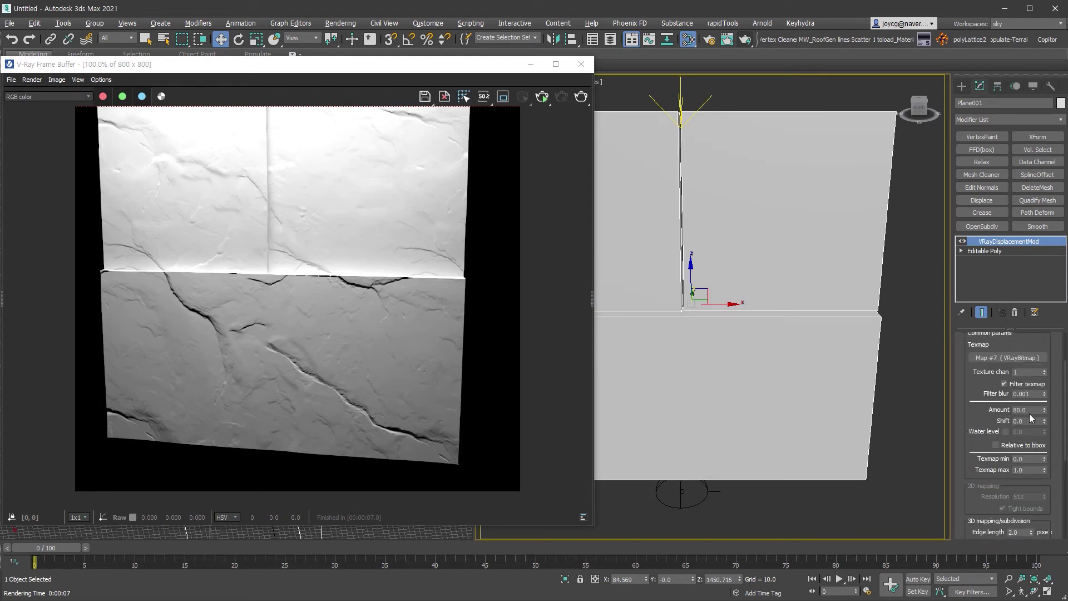
double_click(1028, 409)
text(120)
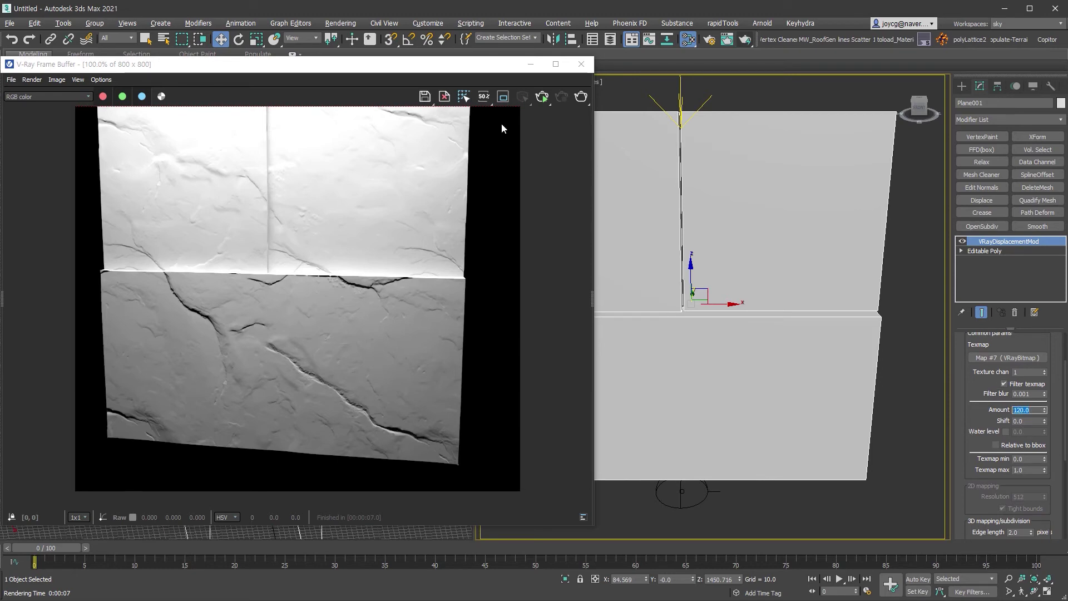
key(F9)
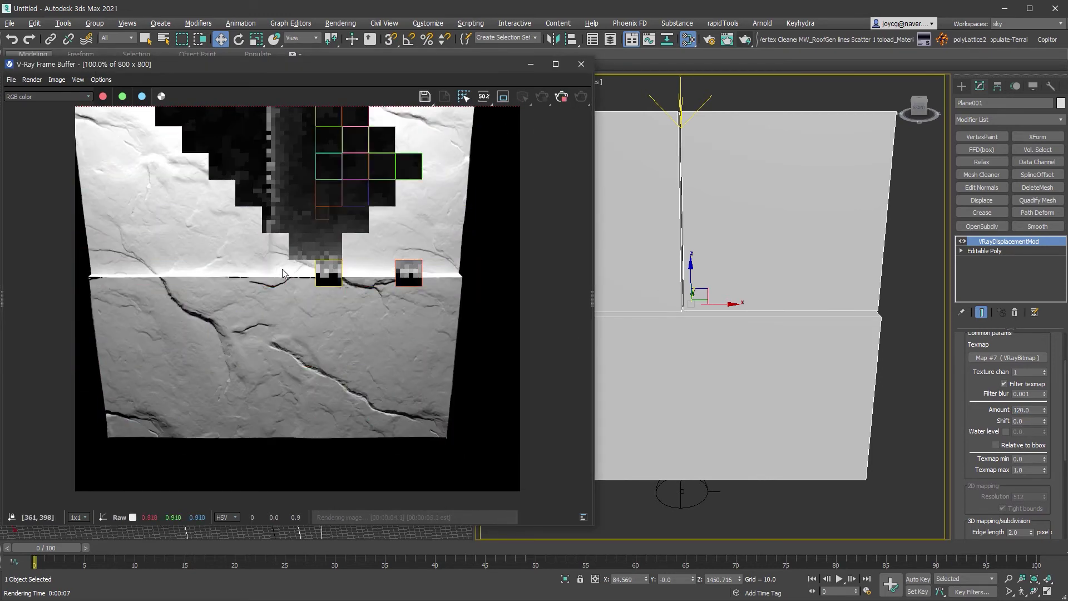
click(581, 96)
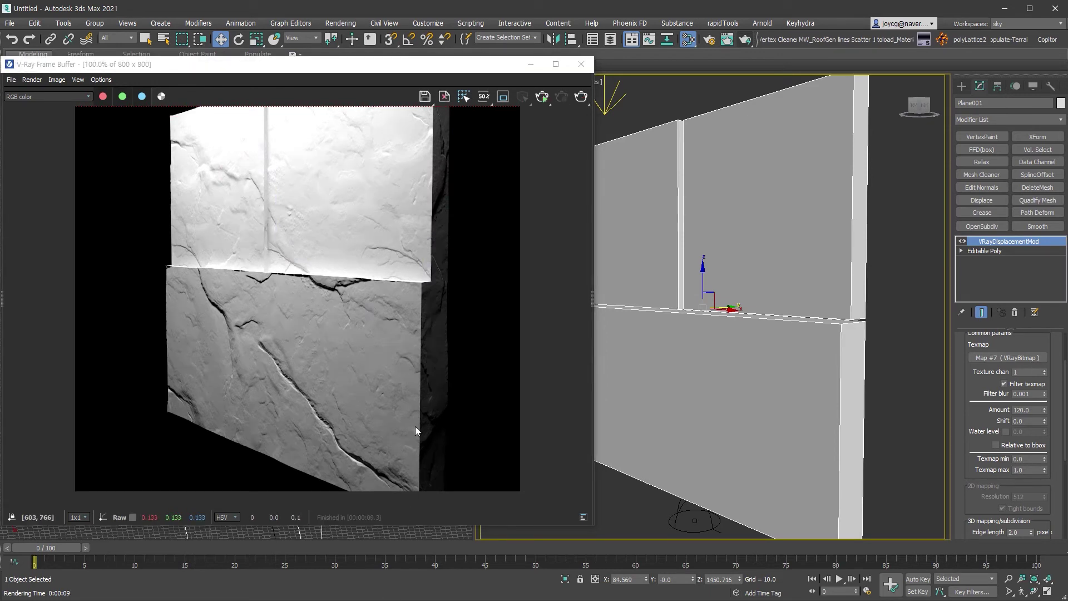
Add an Edit Poly modifier above the base mesh at polygon level
click(1017, 251)
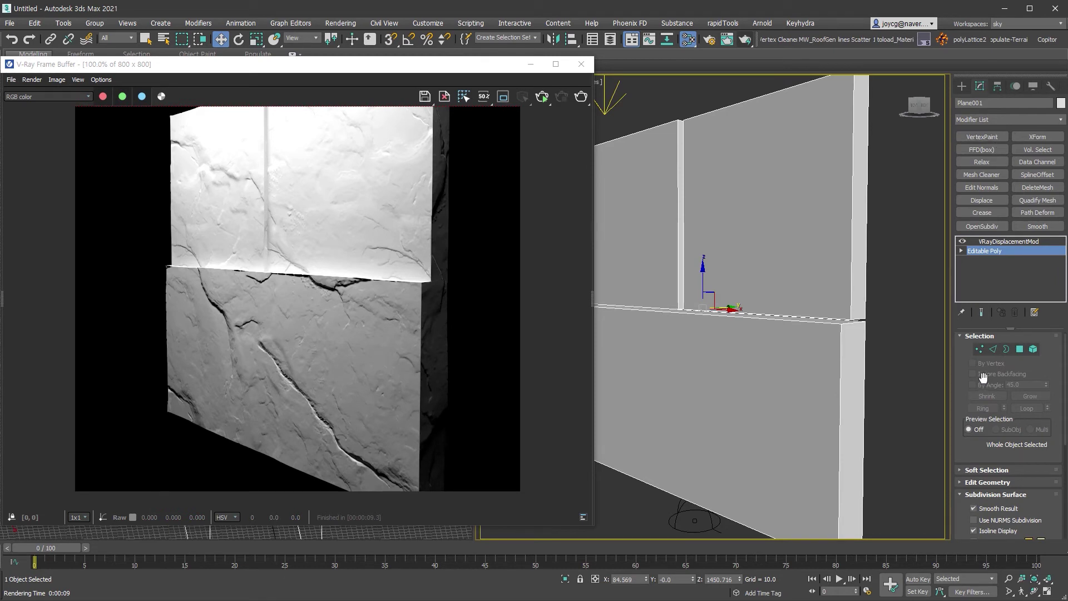
key(ctrl+e)
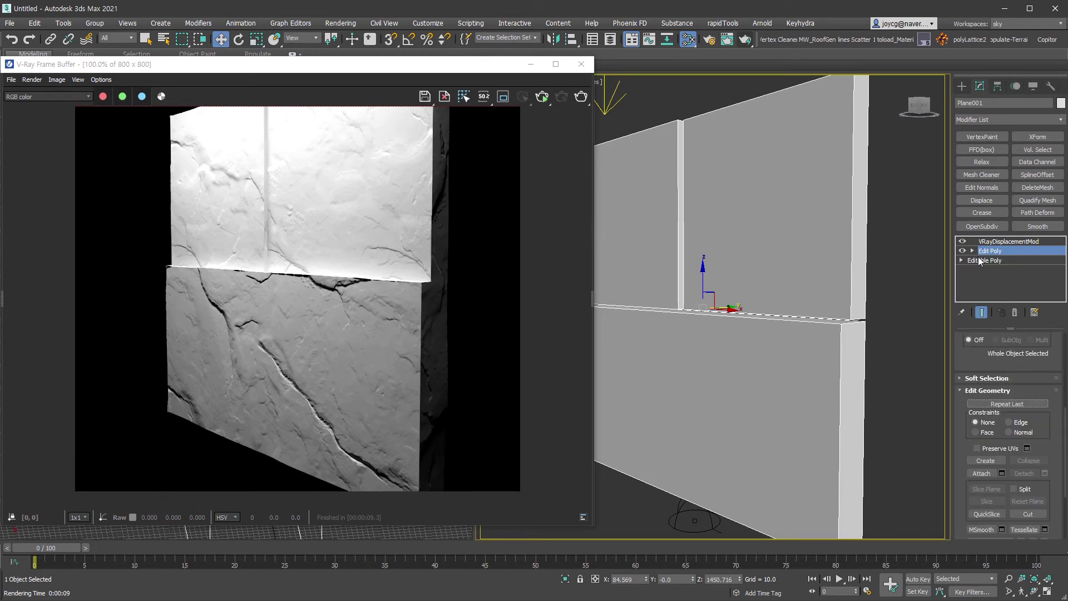
click(972, 251)
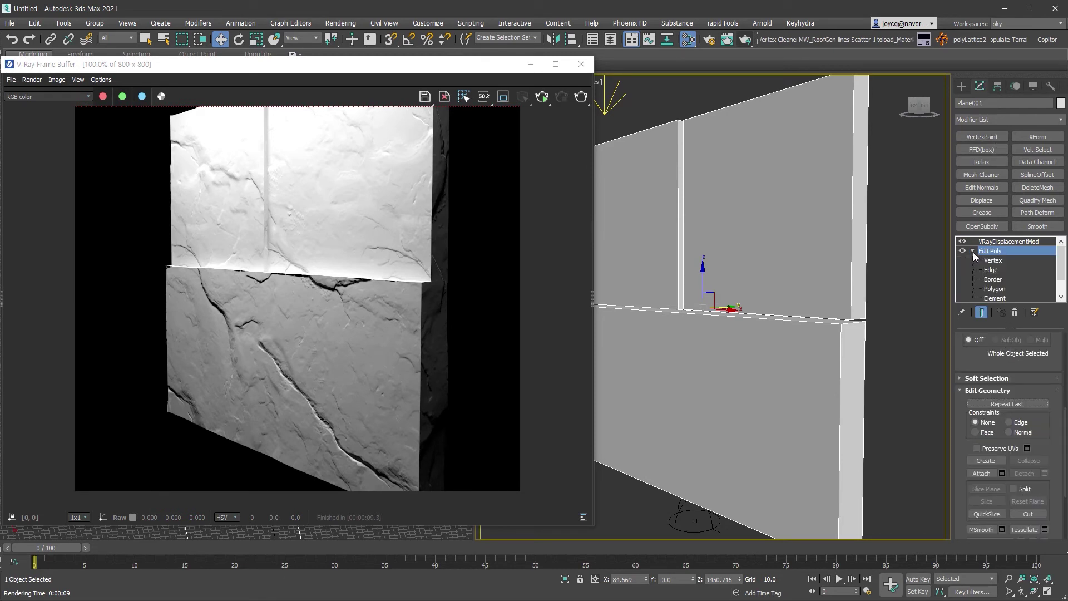
click(1003, 288)
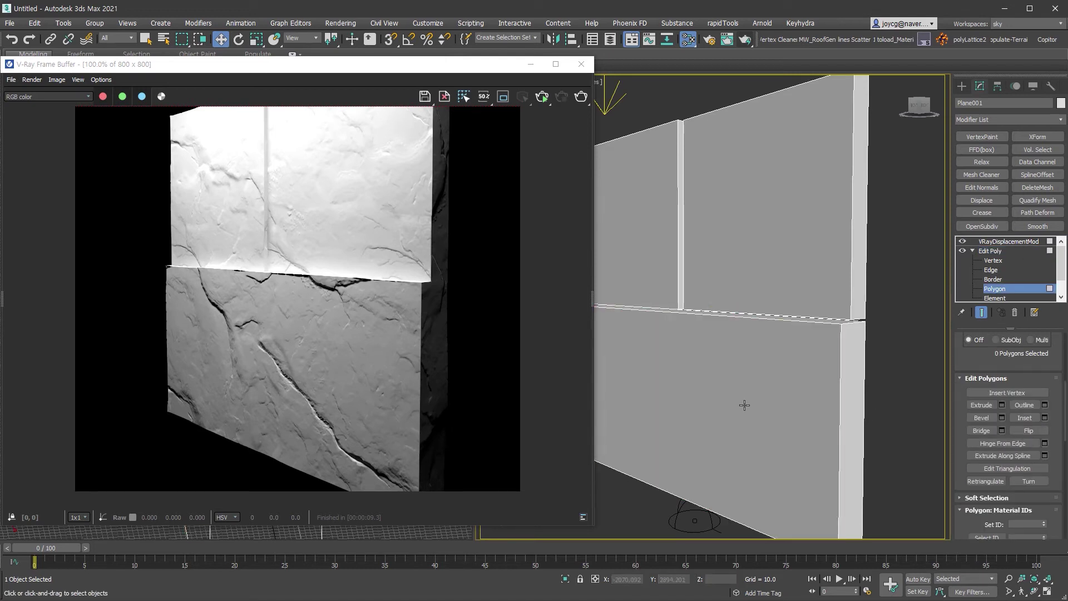
Select the three front panel faces and start an extrude
alt+middle_drag(744, 405, 806, 393)
click(819, 279)
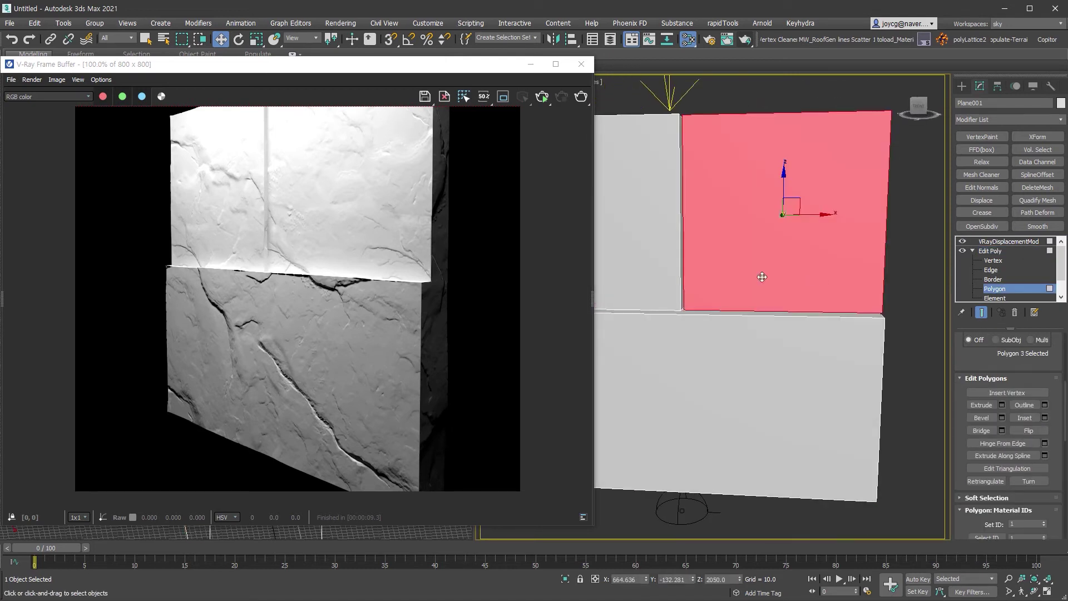
ctrl+click(668, 274)
ctrl+click(723, 389)
alt+middle_drag(723, 389, 769, 331)
right_click(769, 330)
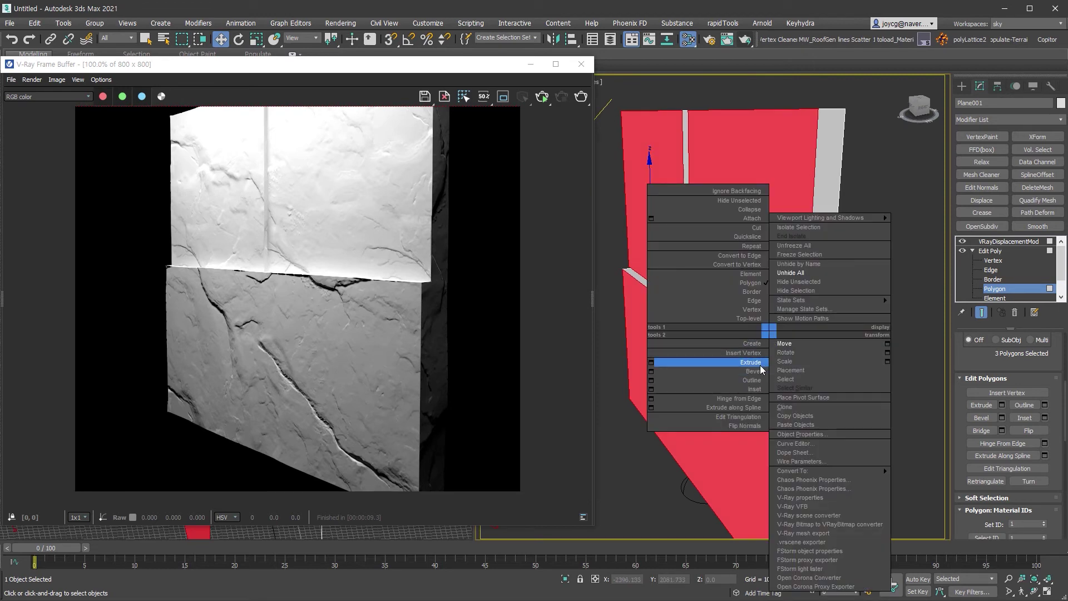
click(760, 363)
Inset the selected panel faces to form a border around each panel
scroll(796, 341, up, 3)
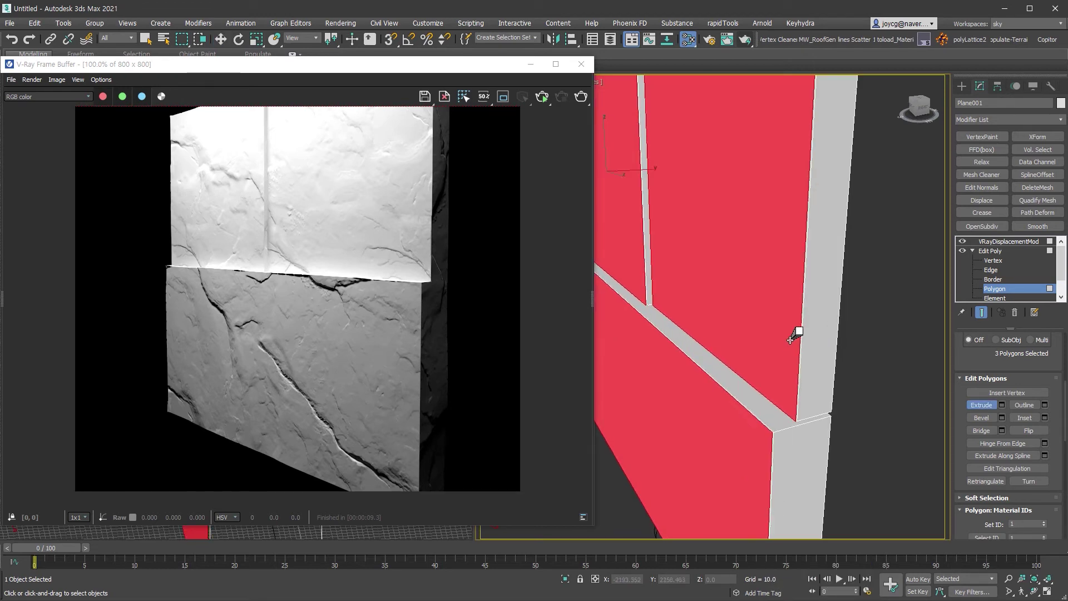
scroll(799, 336, down, 5)
mouse_move(798, 340)
alt+middle_down()
mouse_move(840, 309)
mouse_move(652, 257)
mouse_move(886, 196)
alt+middle_up()
scroll(840, 310, up, 4)
right_click(880, 191)
click(866, 248)
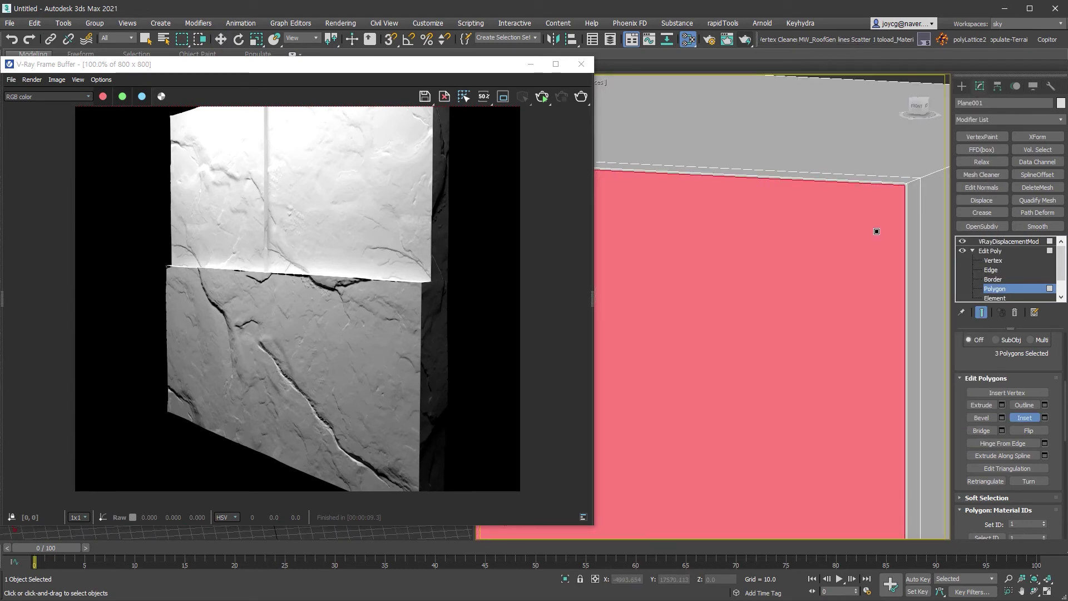
drag(910, 198, 885, 212)
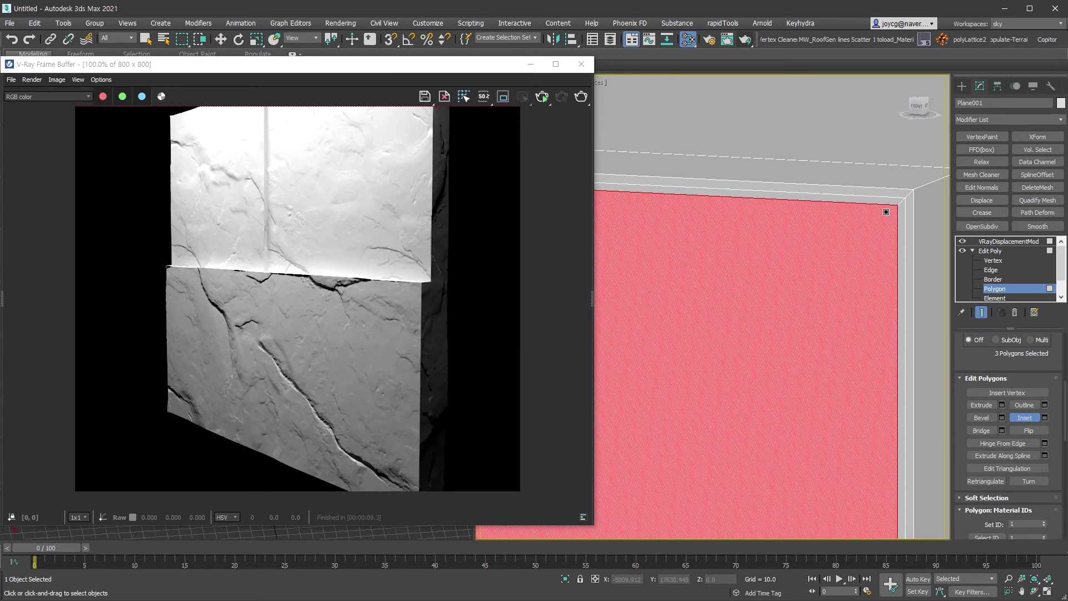
drag(881, 217, 879, 221)
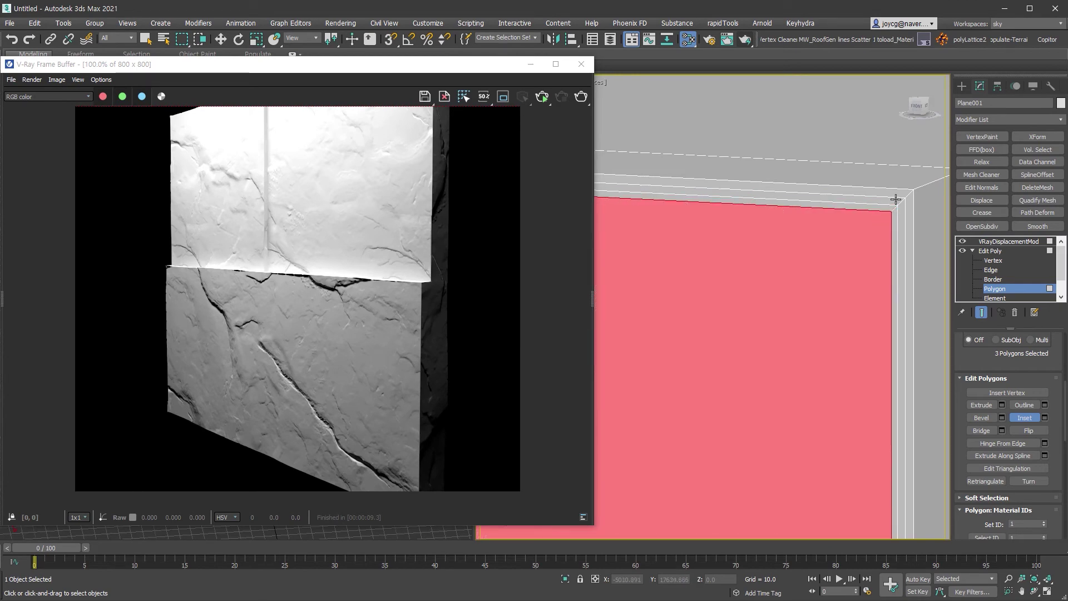
Clear the polygon selection and add a VertexPaint modifier above Edit Poly
scroll(850, 232, down, 2)
scroll(770, 286, down, 3)
scroll(843, 340, down, 2)
click(886, 432)
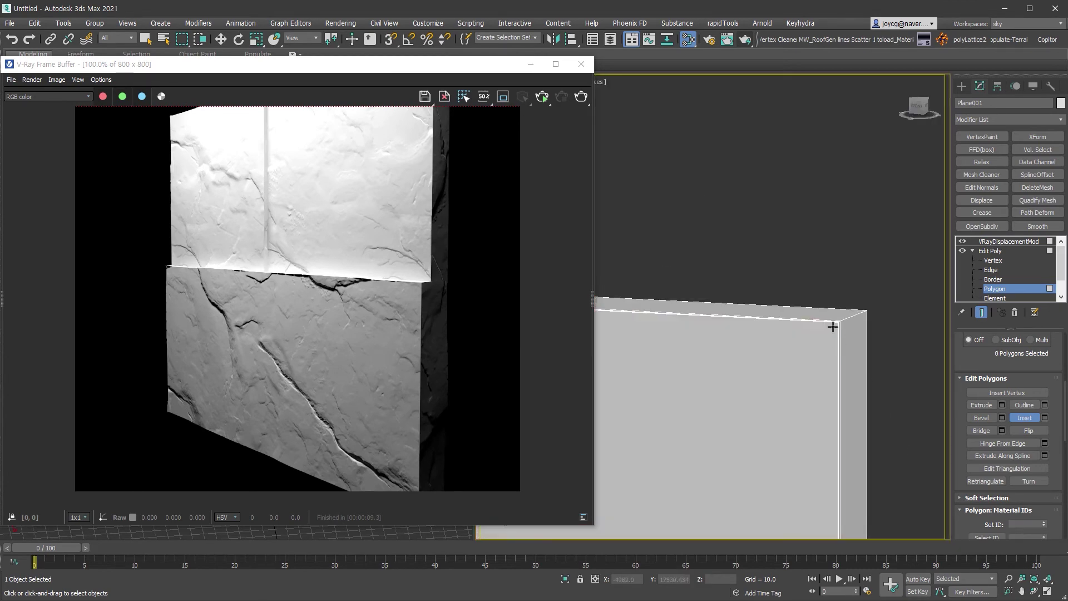
scroll(895, 399, up, 3)
click(1017, 250)
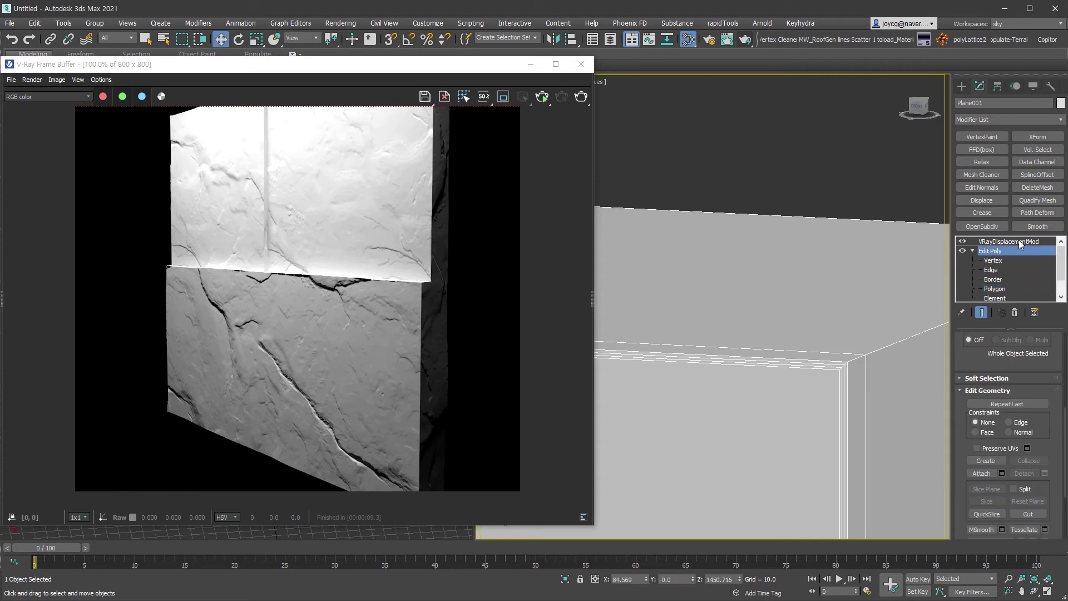
click(981, 136)
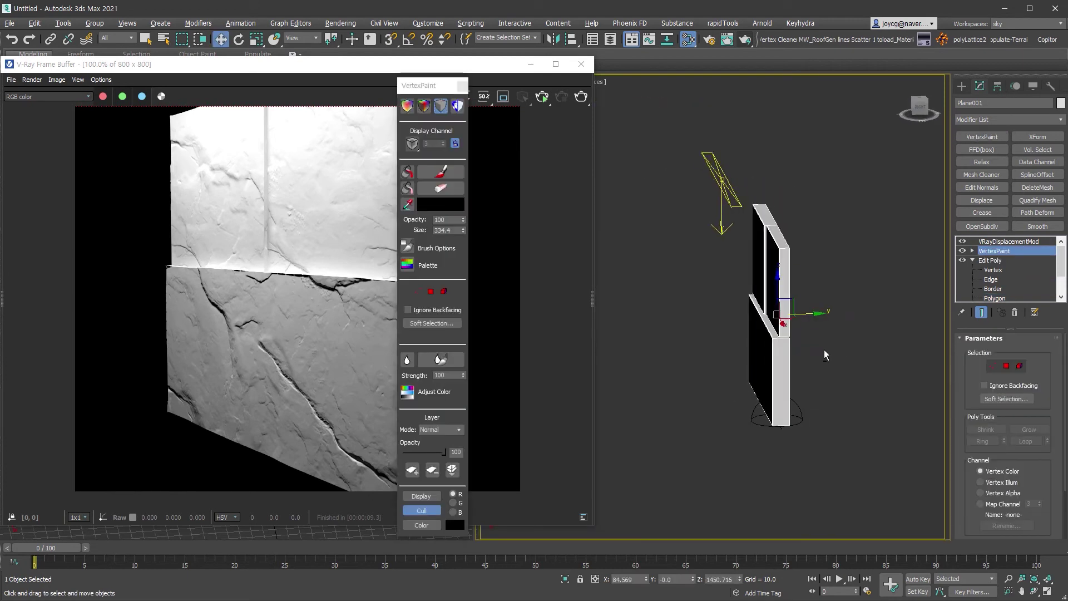
Select the panel edge vertices and grow the selection twice to 48 verts
click(993, 365)
drag(814, 533, 746, 107)
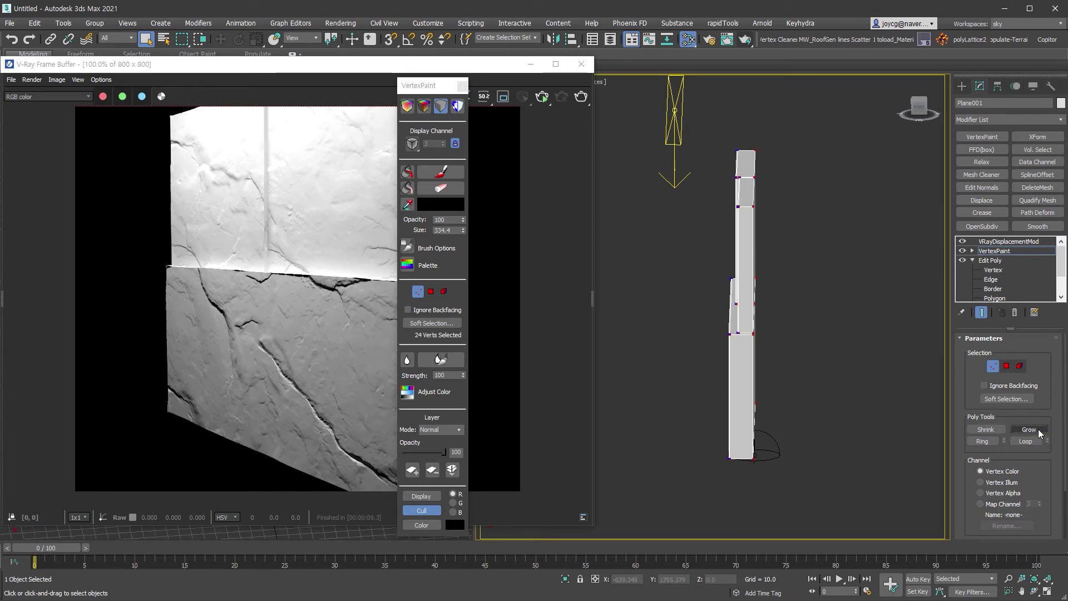
alt+middle_drag(721, 187, 744, 182)
scroll(744, 182, up, 4)
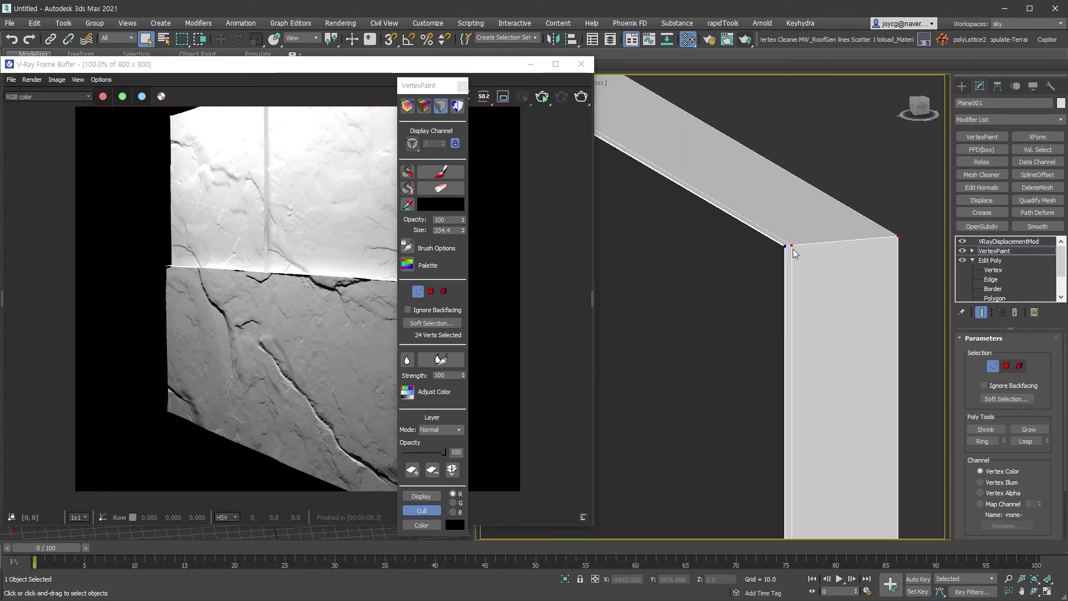
scroll(786, 245, up, 2)
click(1028, 428)
scroll(784, 277, up, 2)
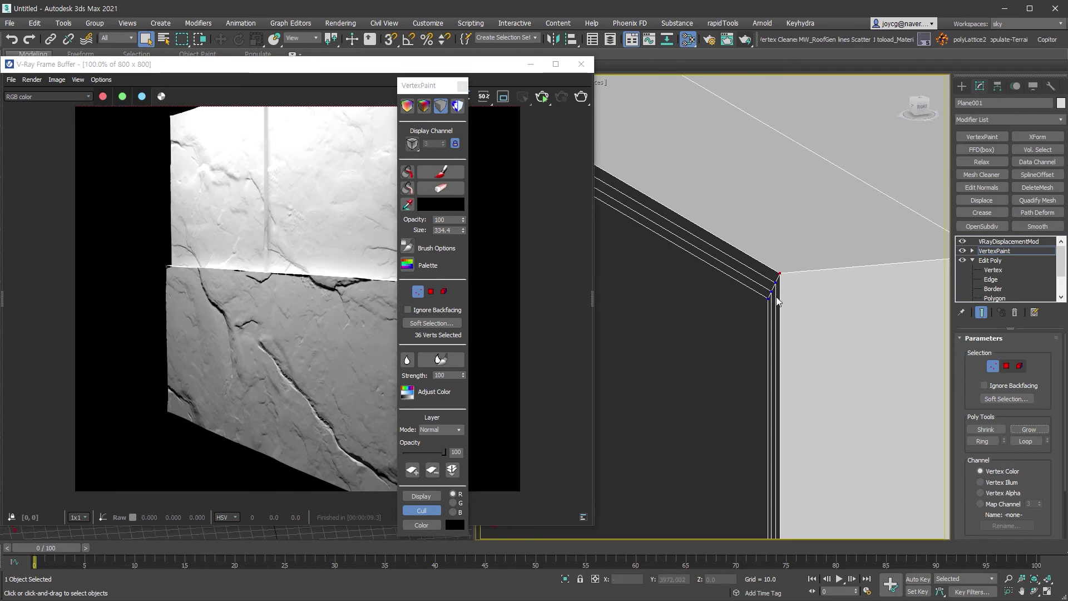
click(1042, 430)
Show vertex colours and paint the selected edge vertices black
scroll(827, 411, down, 2)
scroll(827, 403, down, 2)
scroll(827, 398, down, 2)
scroll(824, 394, down, 2)
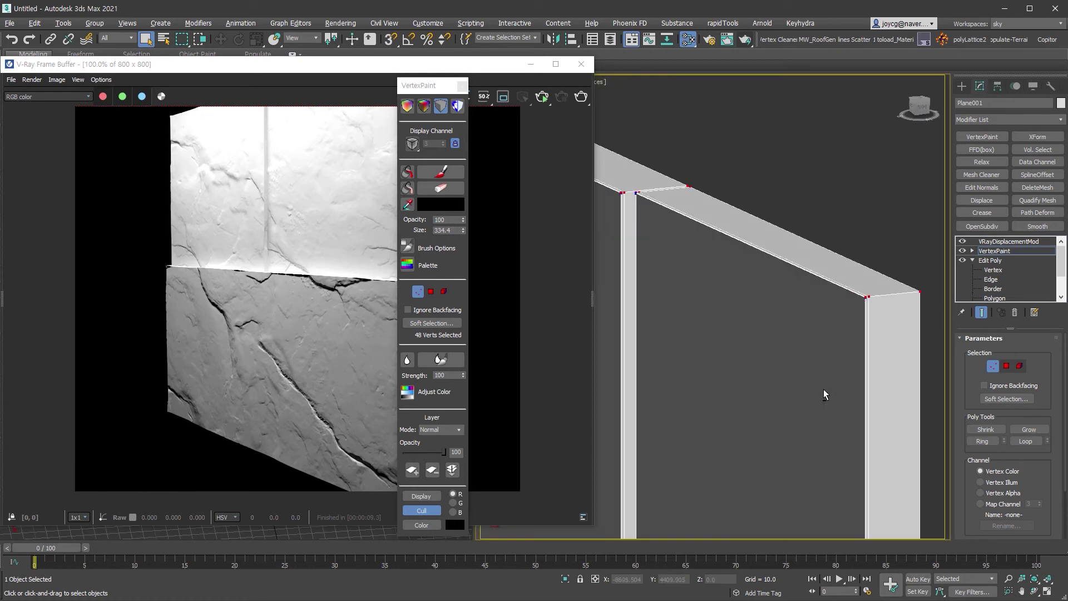
scroll(824, 388, up, 2)
scroll(828, 387, up, 1)
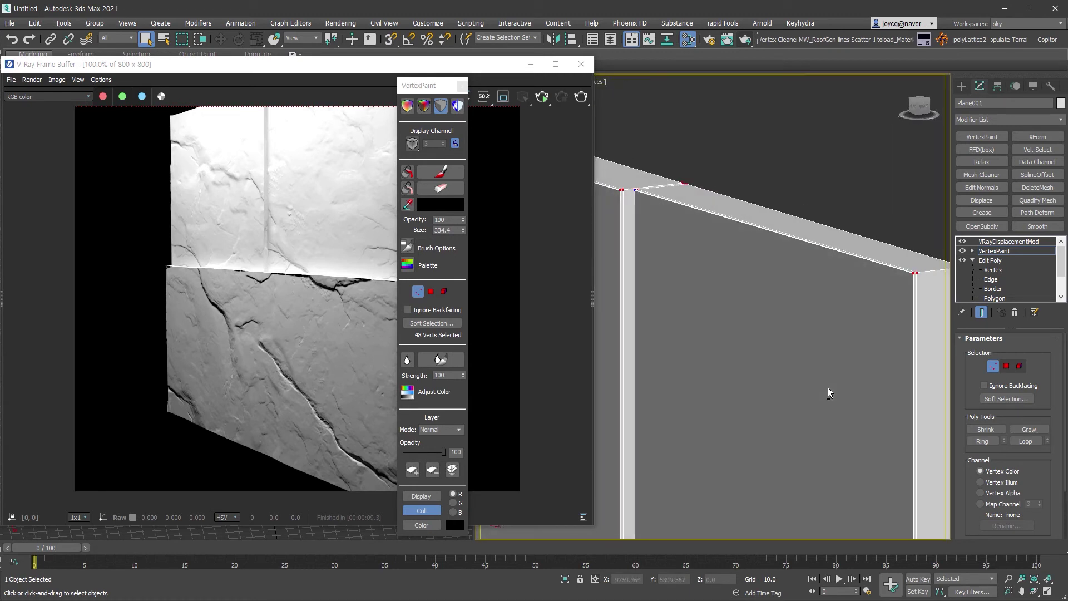
click(424, 106)
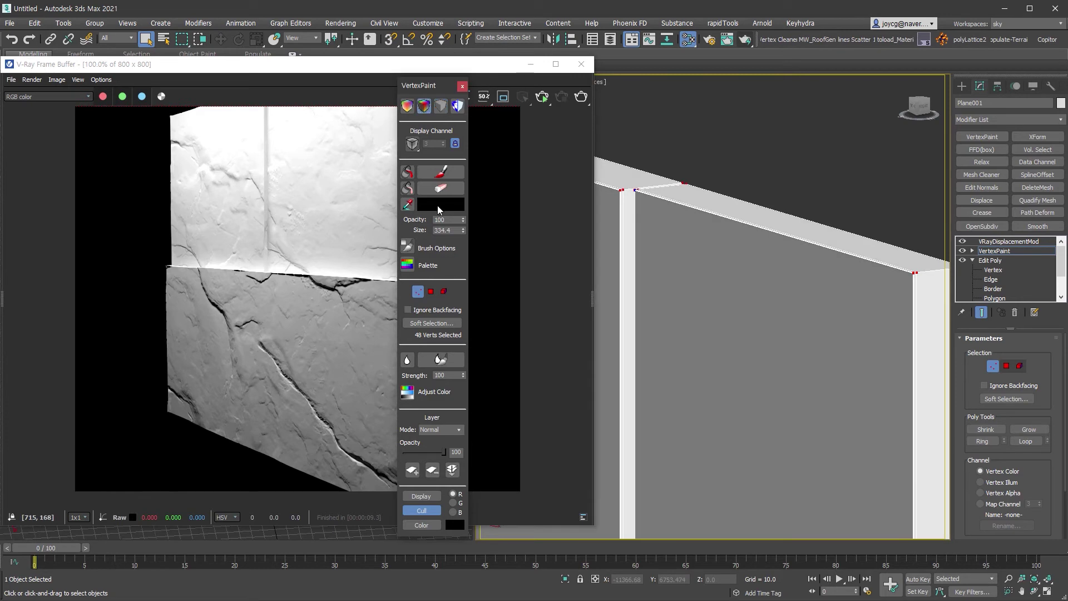
click(407, 172)
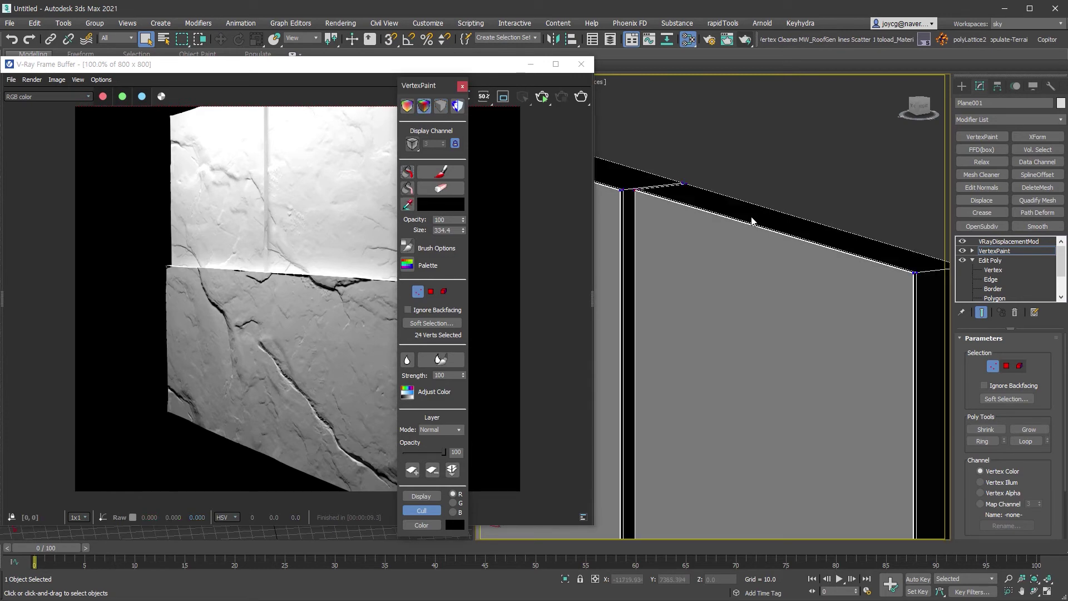
Set the vertex paint brush colour to white
mouse_move(751, 221)
alt+middle_down()
mouse_move(778, 354)
mouse_move(772, 339)
alt+middle_up()
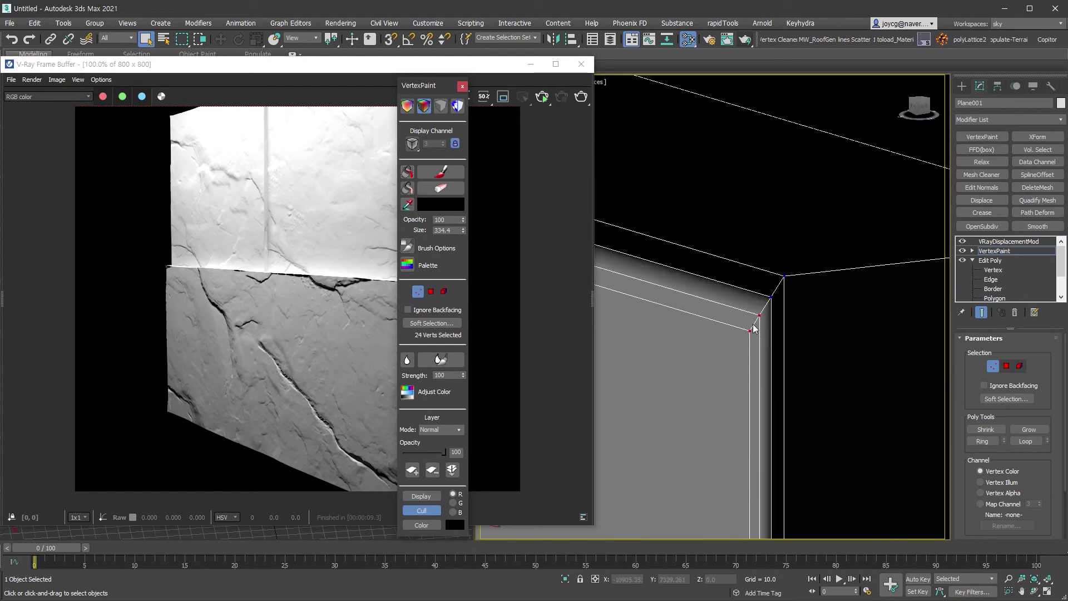
click(438, 205)
drag(381, 128, 431, 128)
click(412, 171)
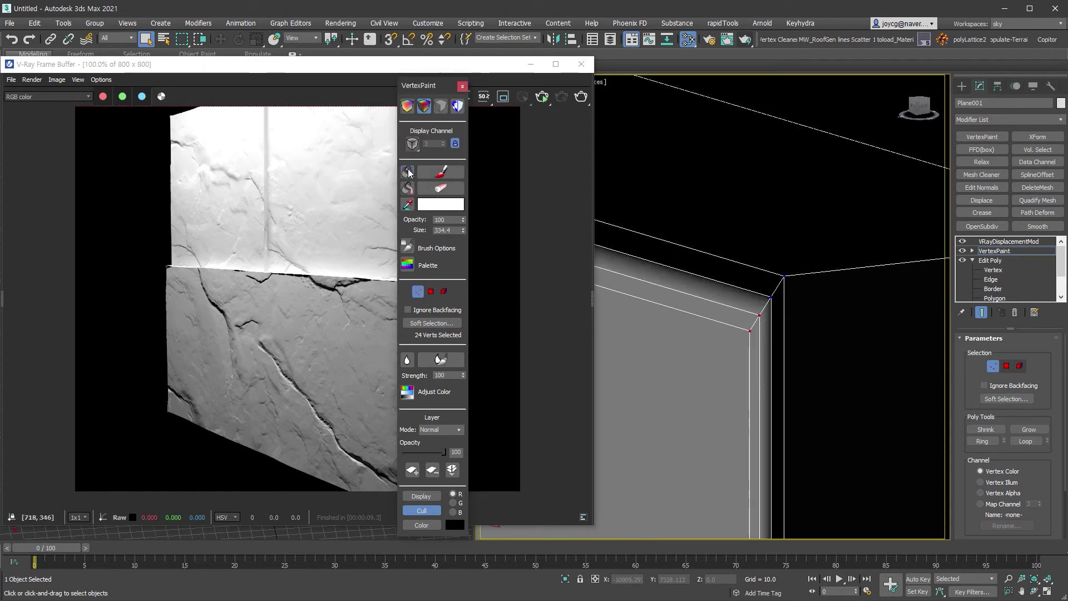
click(462, 86)
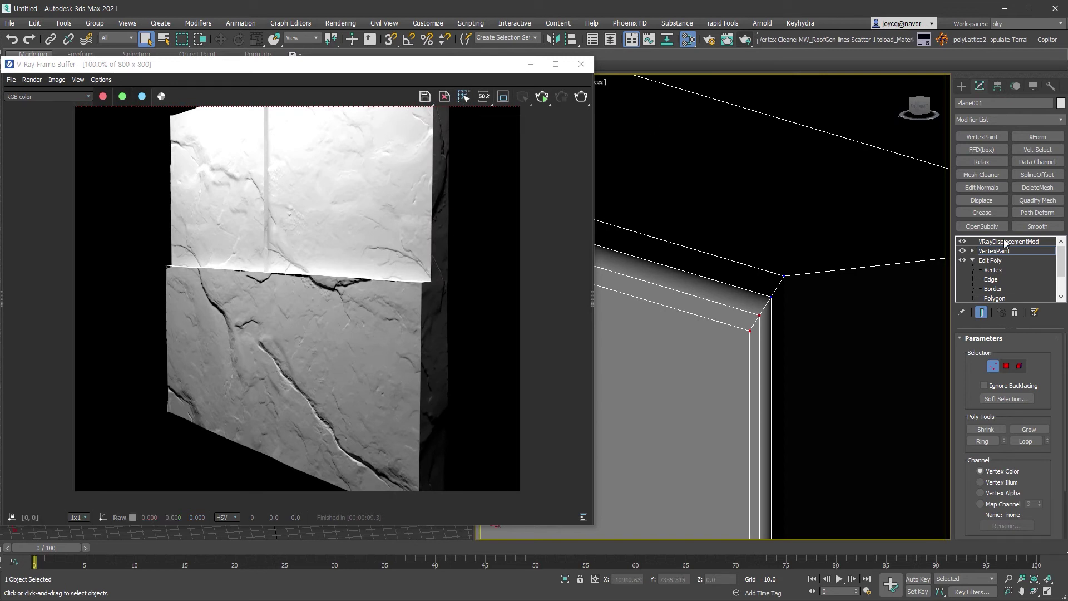
click(994, 251)
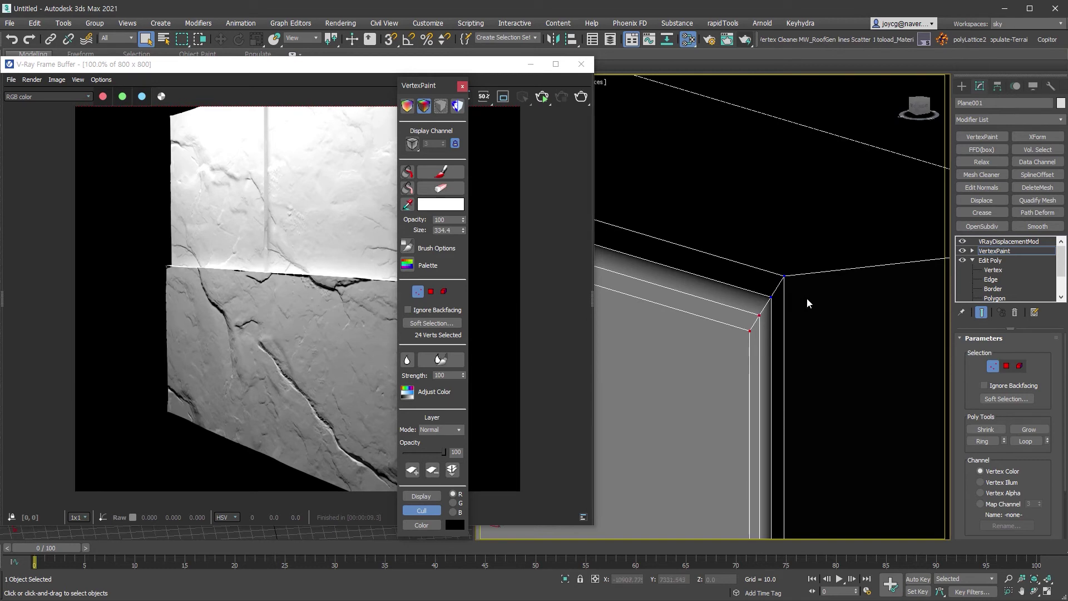
Add a UVW Map modifier above the vertex paint and set it to Box projection
key(u)
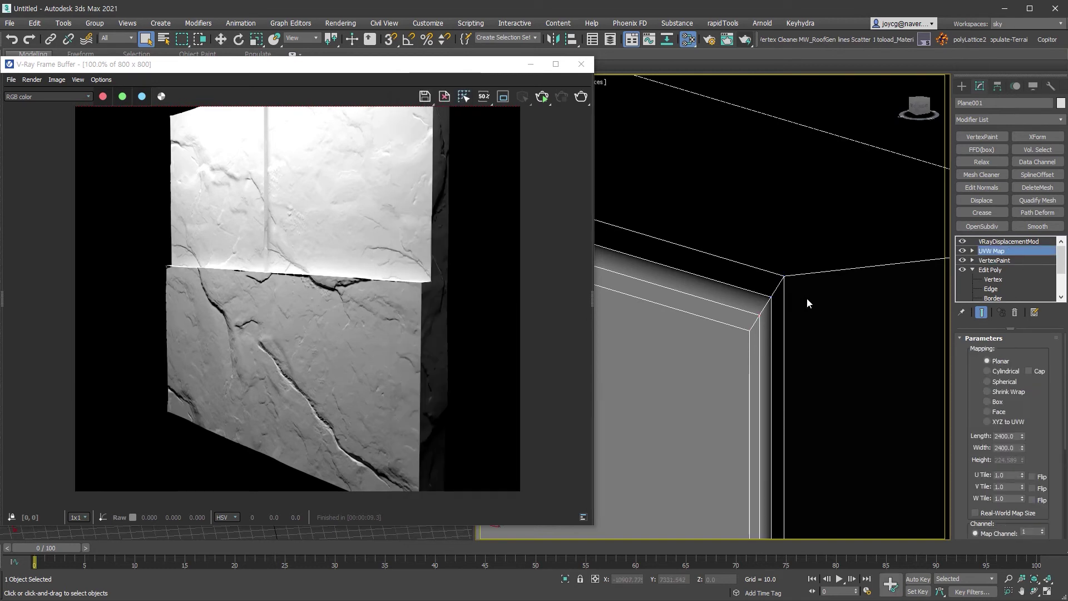
click(987, 401)
click(1003, 242)
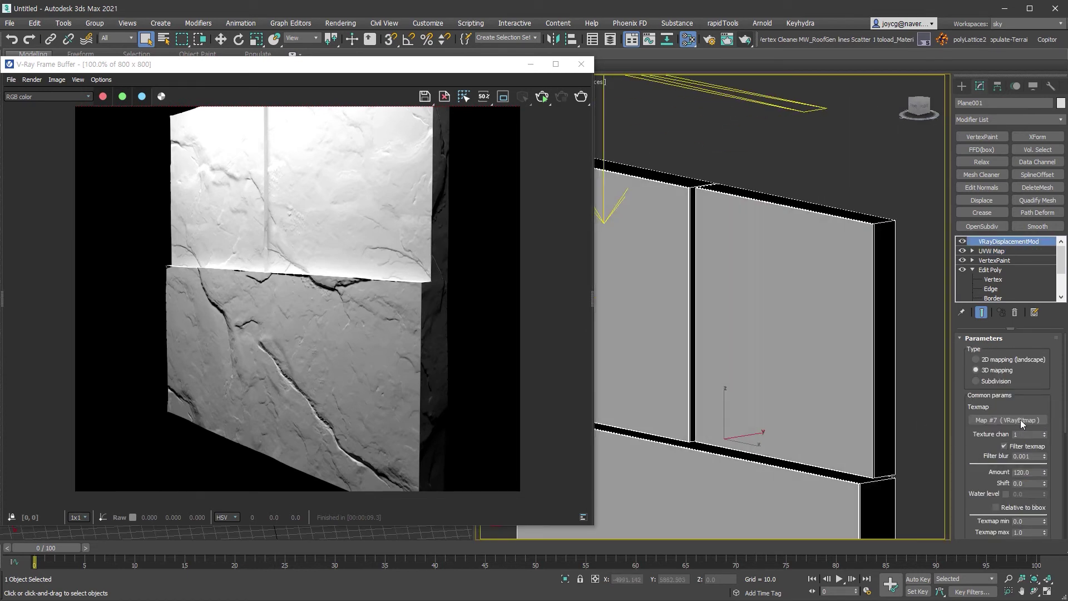
In Slate, replace the rock bitmap with a Composite map, keeping the bitmap as Layer 1
click(681, 38)
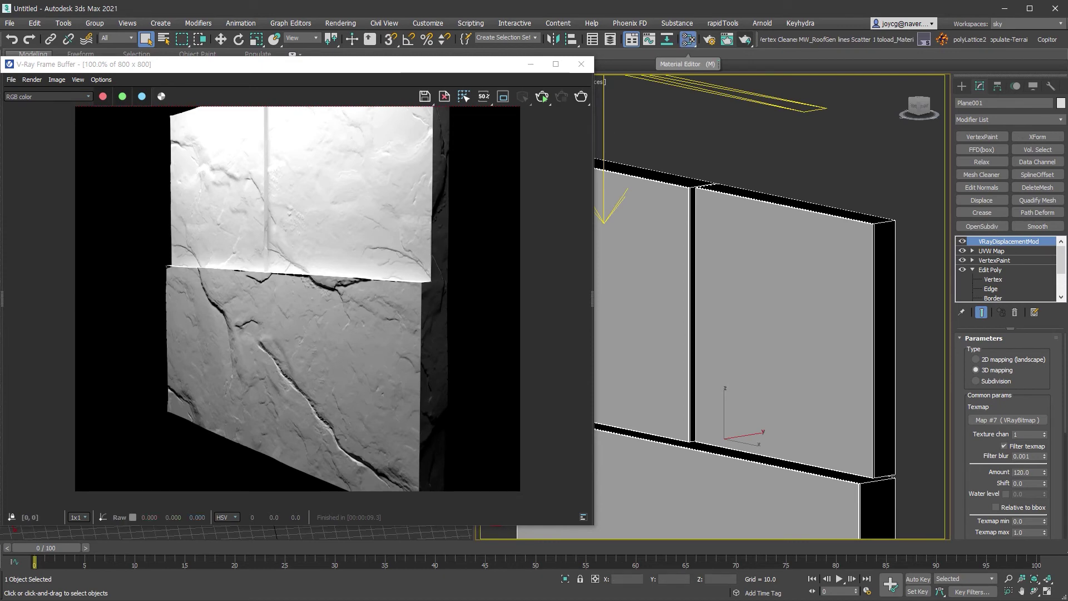
scroll(261, 355, up, 3)
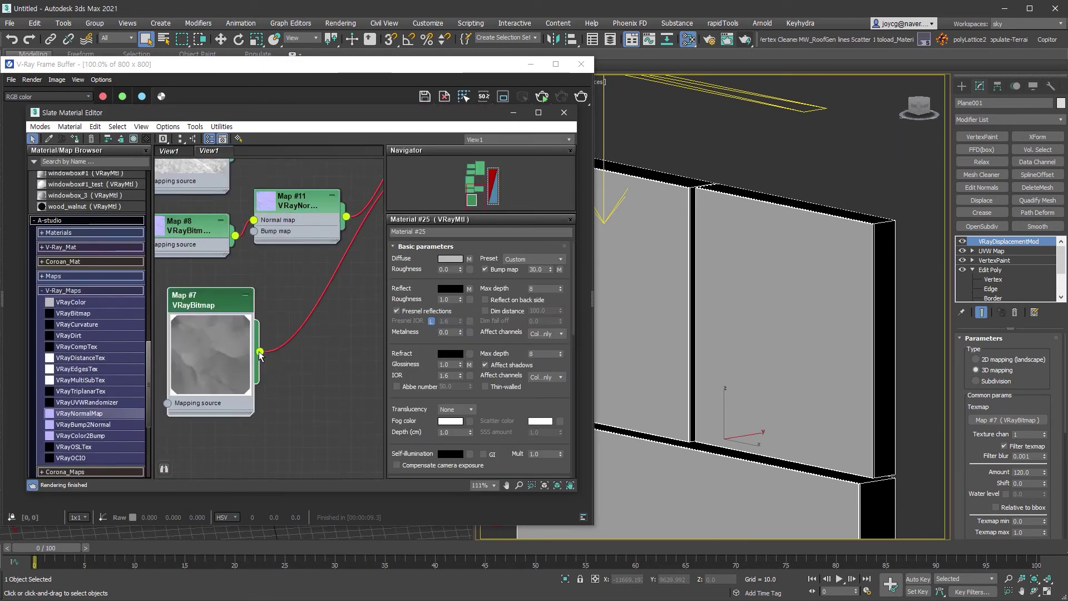
click(53, 276)
right_click(260, 352)
click(295, 365)
double_click(619, 344)
click(494, 312)
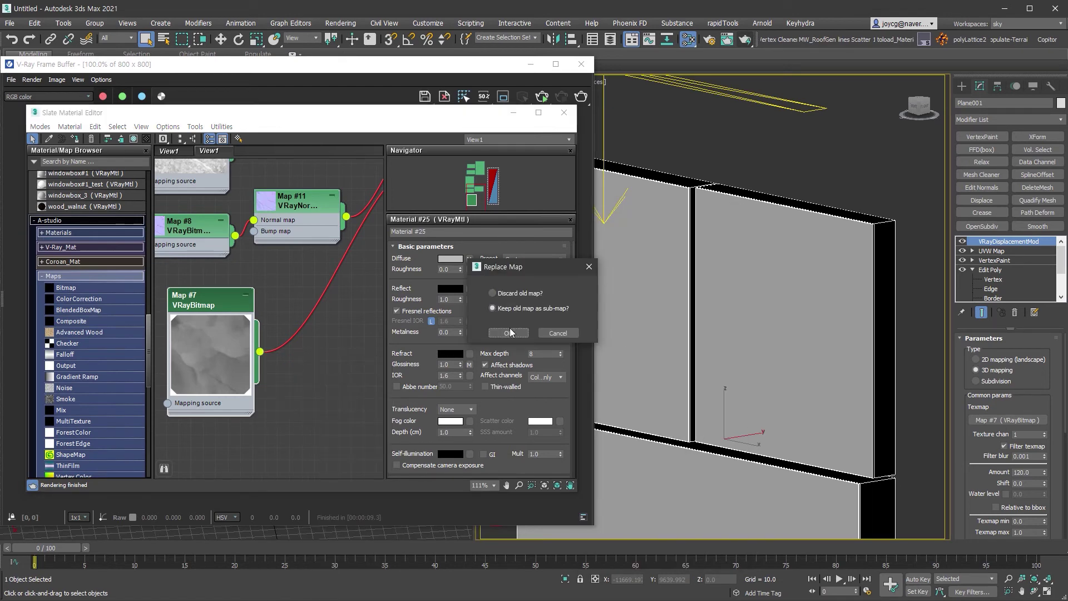
click(562, 332)
Mask the rock layer with a Vertex Color map and paste the Composite into the displacement Texmap
scroll(118, 426, down, 3)
mouse_move(84, 357)
mouse_down()
mouse_move(233, 425)
mouse_move(337, 418)
mouse_up()
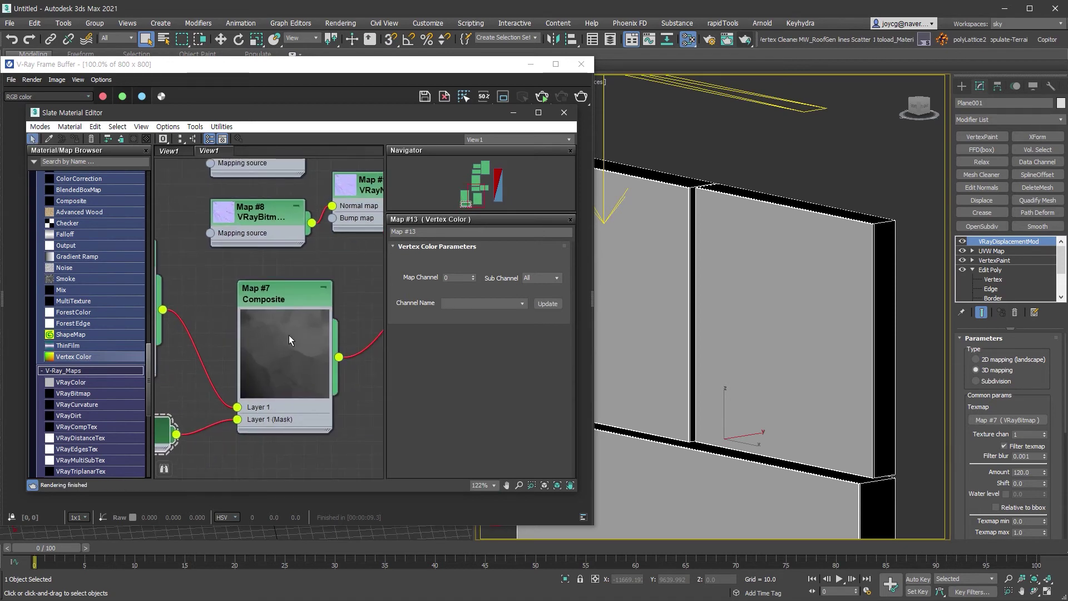
click(291, 340)
right_click(1027, 421)
click(1045, 425)
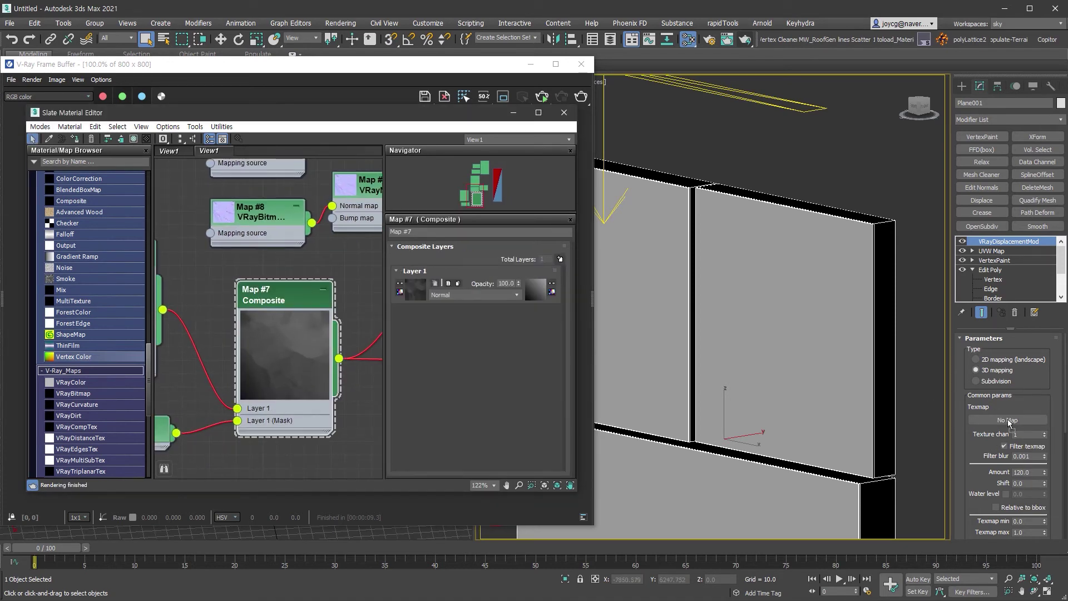
click(507, 340)
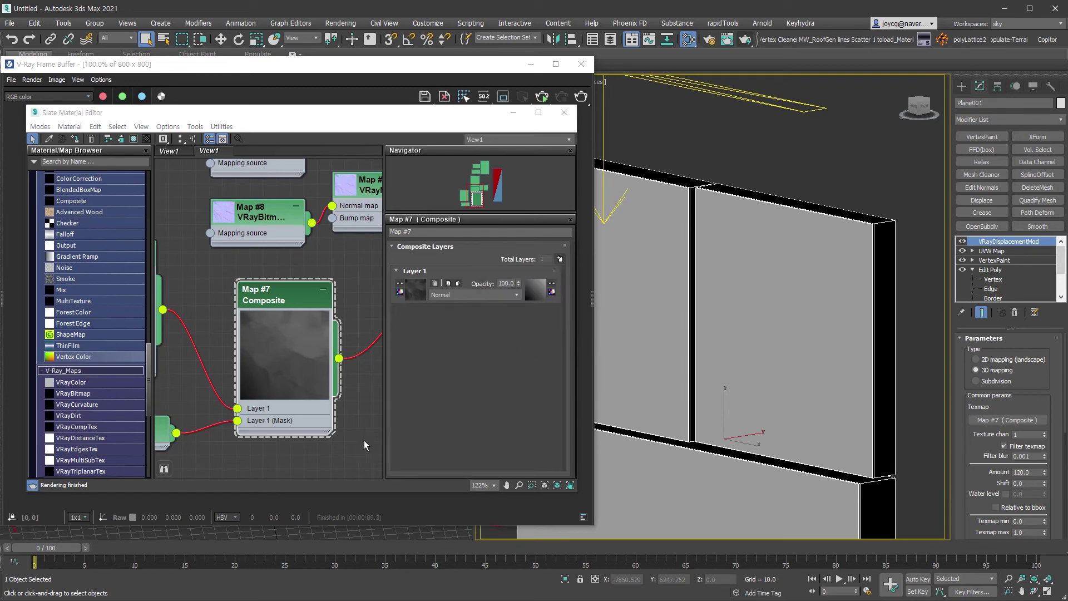
Orbit the wall panels and render them with the masked displacement
click(801, 373)
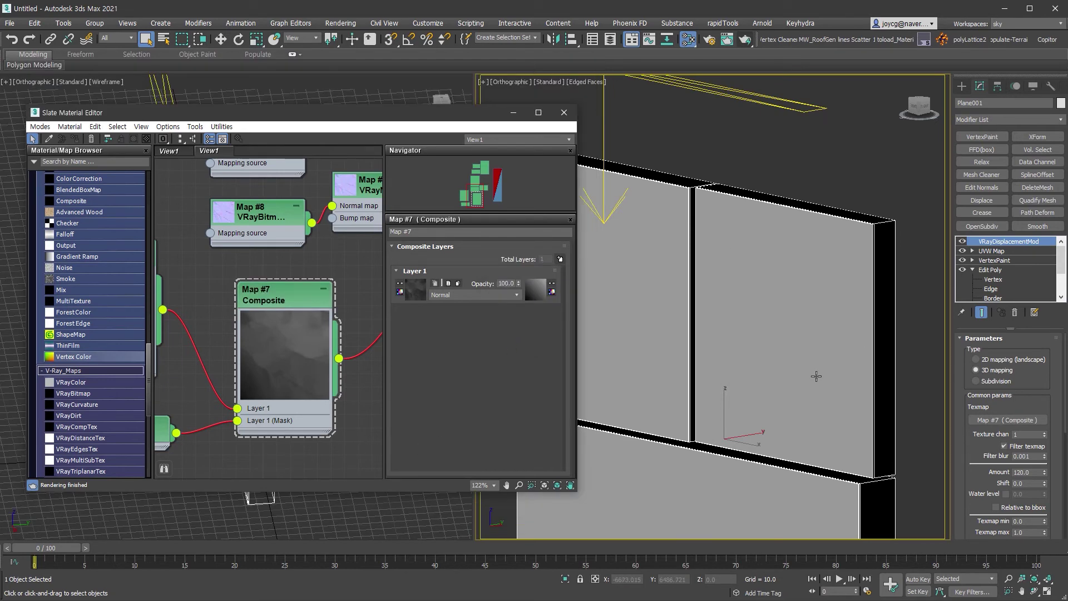
alt+middle_drag(819, 374, 779, 333)
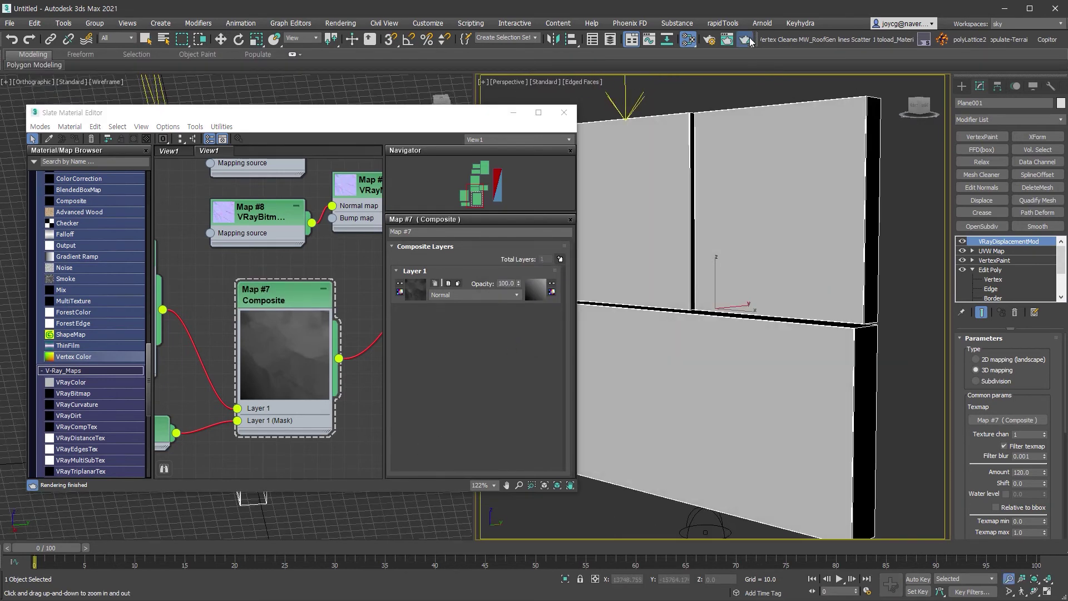
click(745, 39)
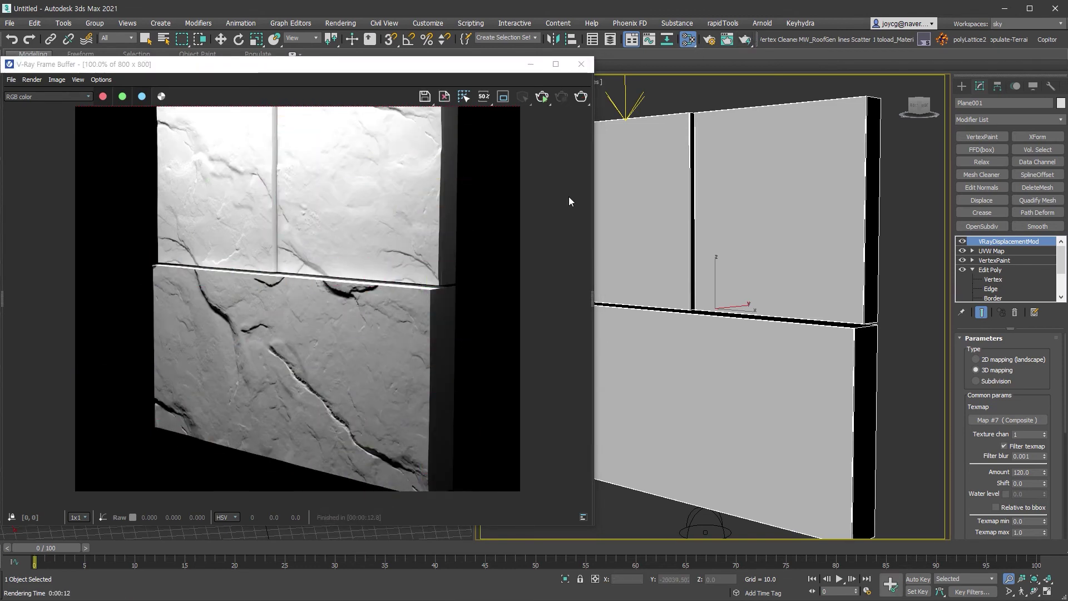
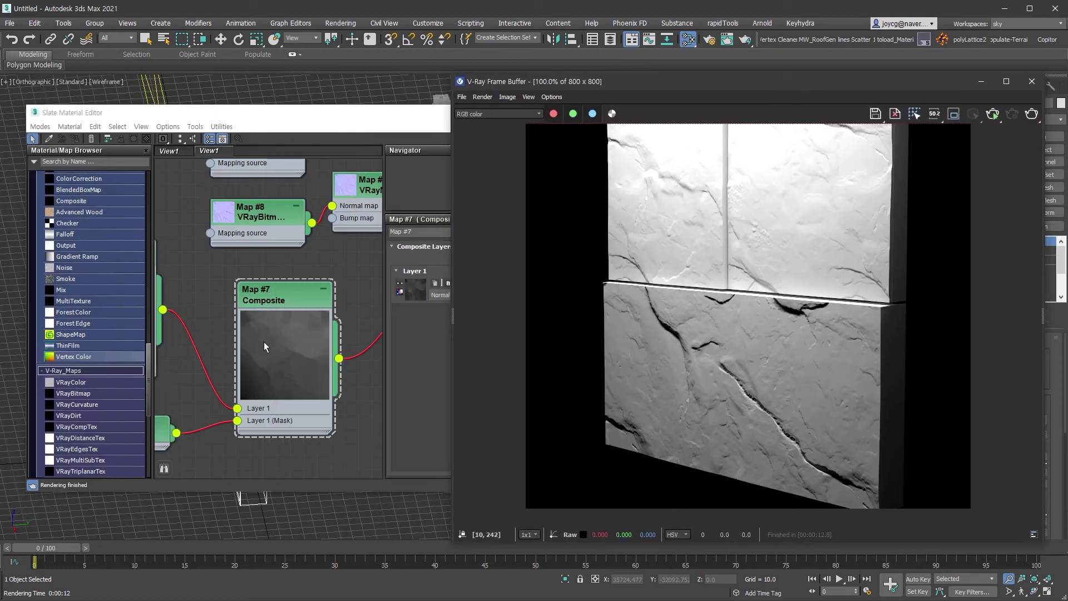
Add a VRayTriplanarTex map (Map #14) from the V-Ray Maps group to the node view
click(263, 342)
scroll(264, 341, down, 3)
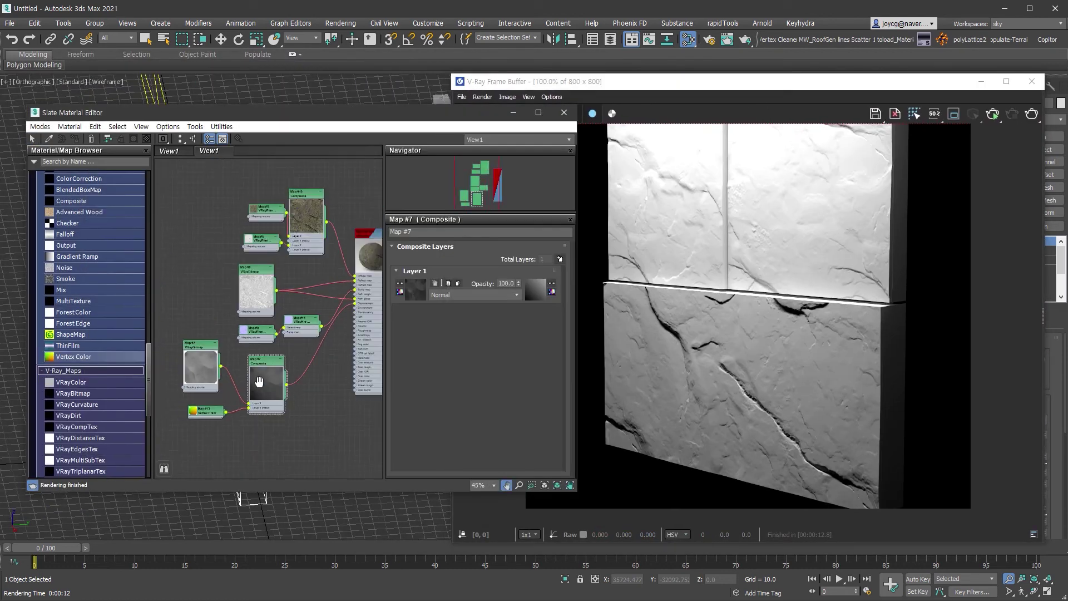
scroll(265, 379, down, 2)
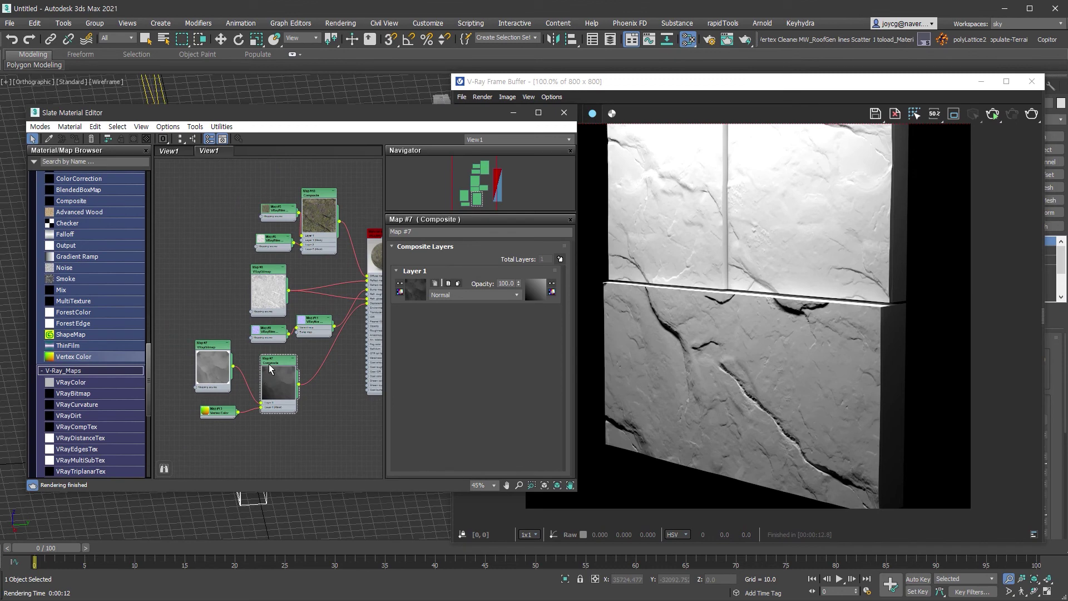
scroll(118, 372, down, 3)
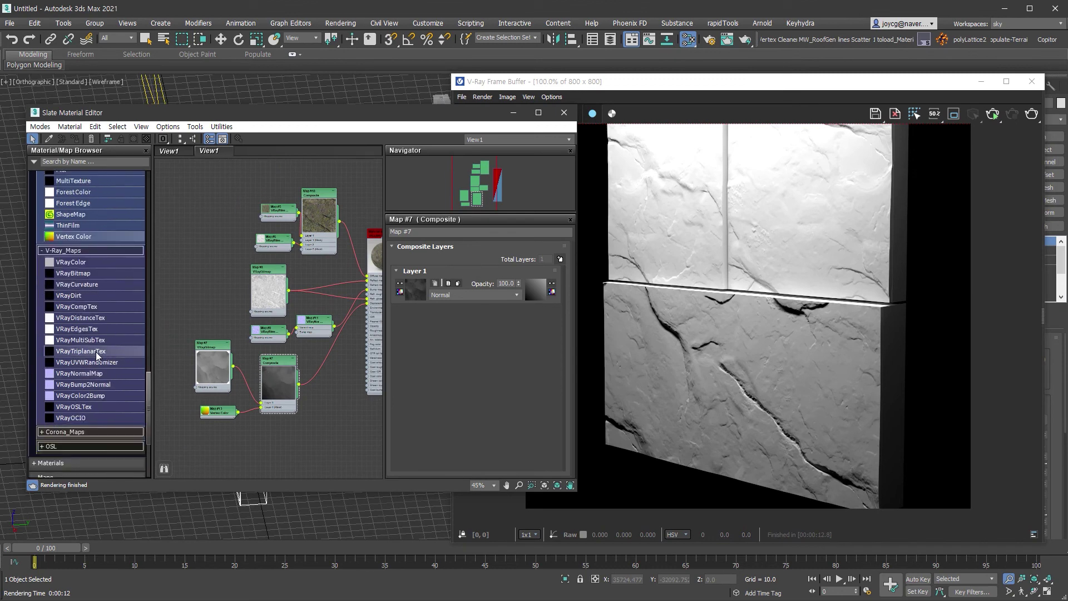
drag(81, 351, 234, 278)
scroll(233, 278, up, 1)
scroll(233, 278, up, 2)
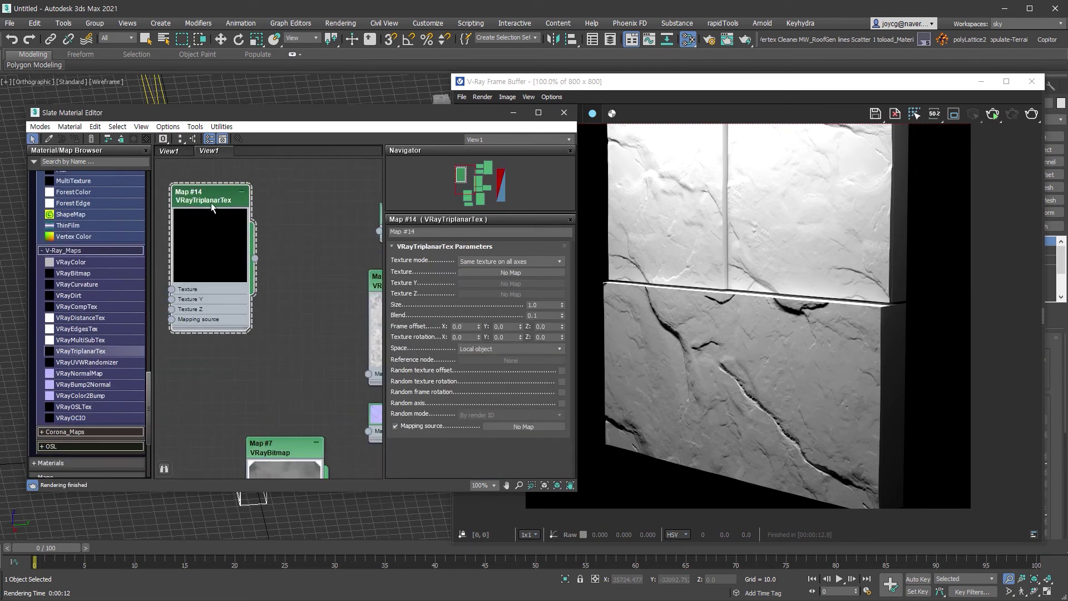
Bring Maps #5, #6, #9 and #10 into view and nudge Map #5 and Map #6 slightly left
middle_drag(223, 212, 245, 320)
scroll(245, 320, down, 3)
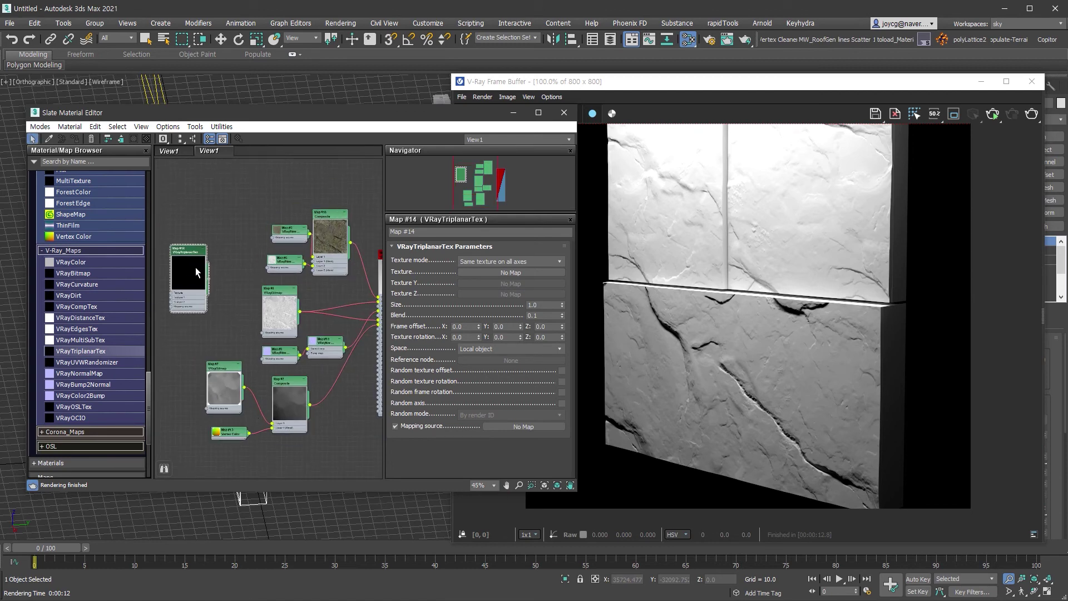
scroll(198, 272, up, 3)
scroll(195, 266, up, 1)
middle_drag(279, 301, 321, 264)
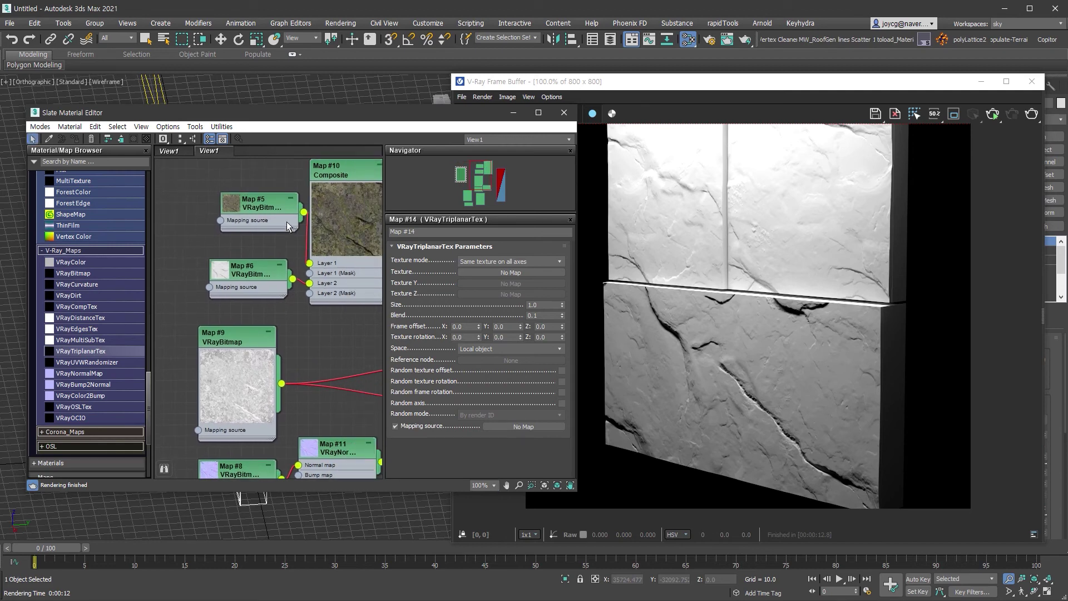
drag(269, 208, 257, 219)
drag(262, 271, 252, 271)
scroll(251, 272, down, 1)
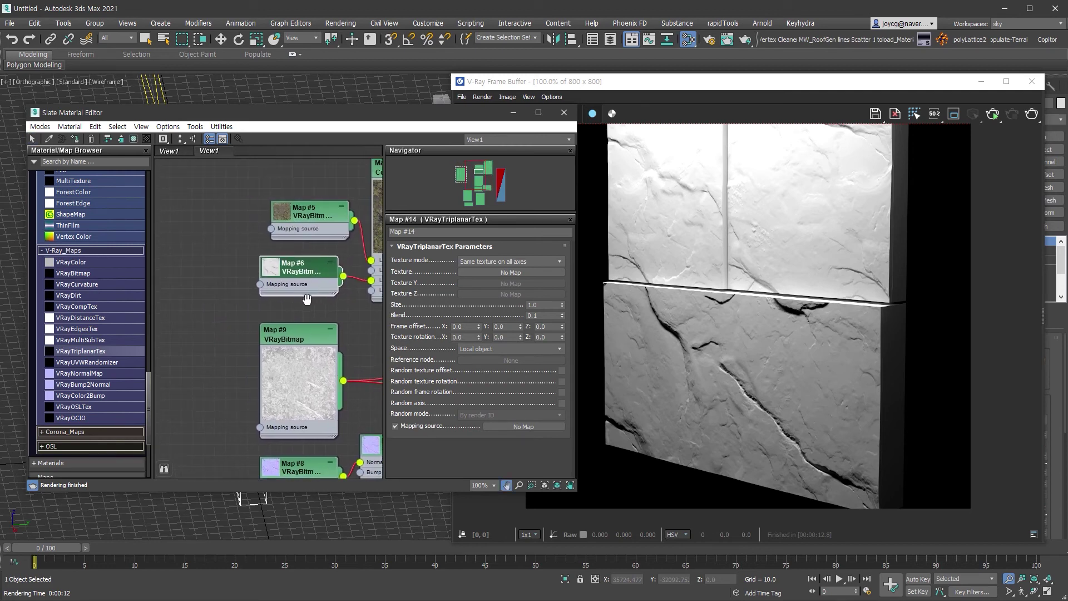
scroll(80, 224, up, 5)
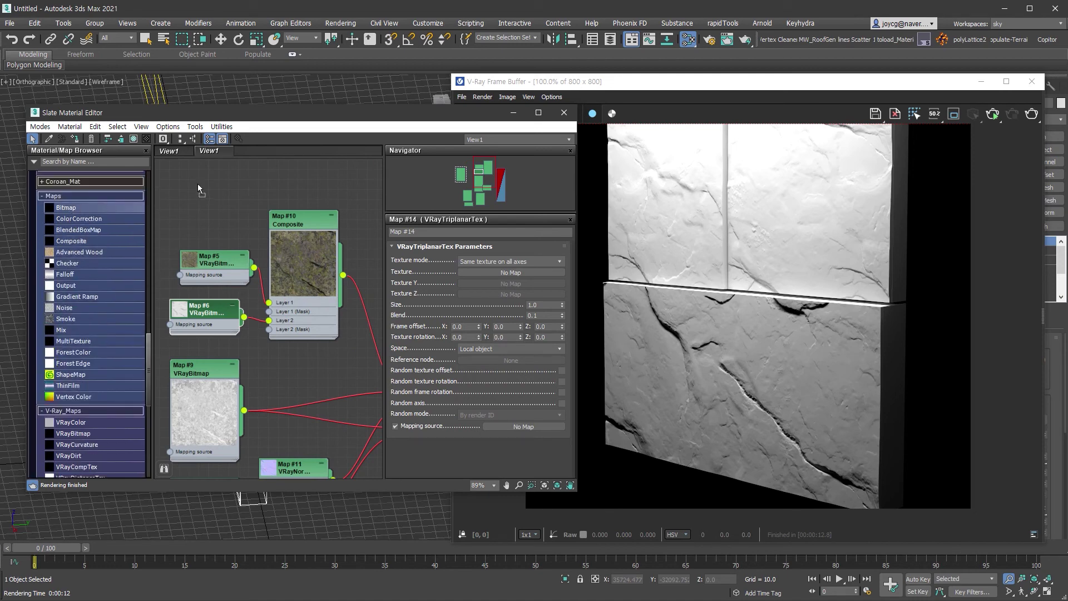
drag(198, 184, 199, 185)
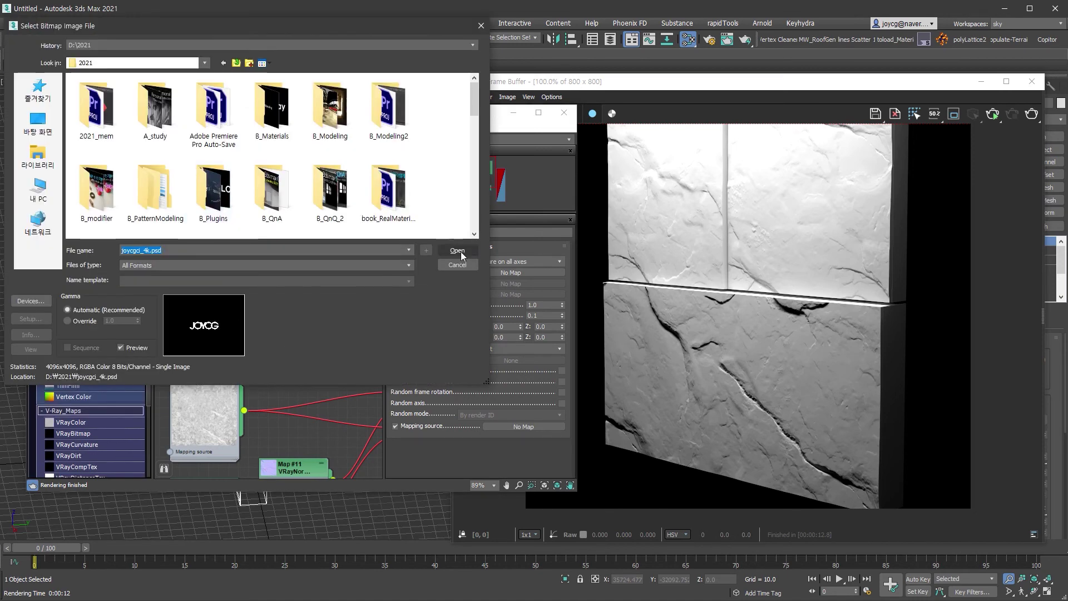
click(457, 250)
scroll(266, 245, down, 1)
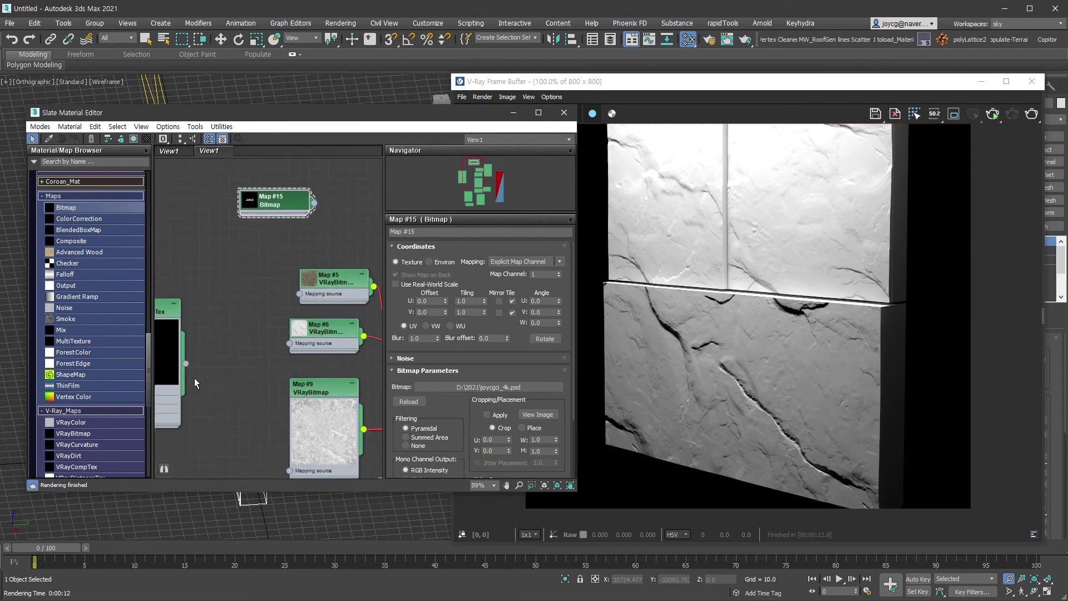
drag(164, 314, 276, 255)
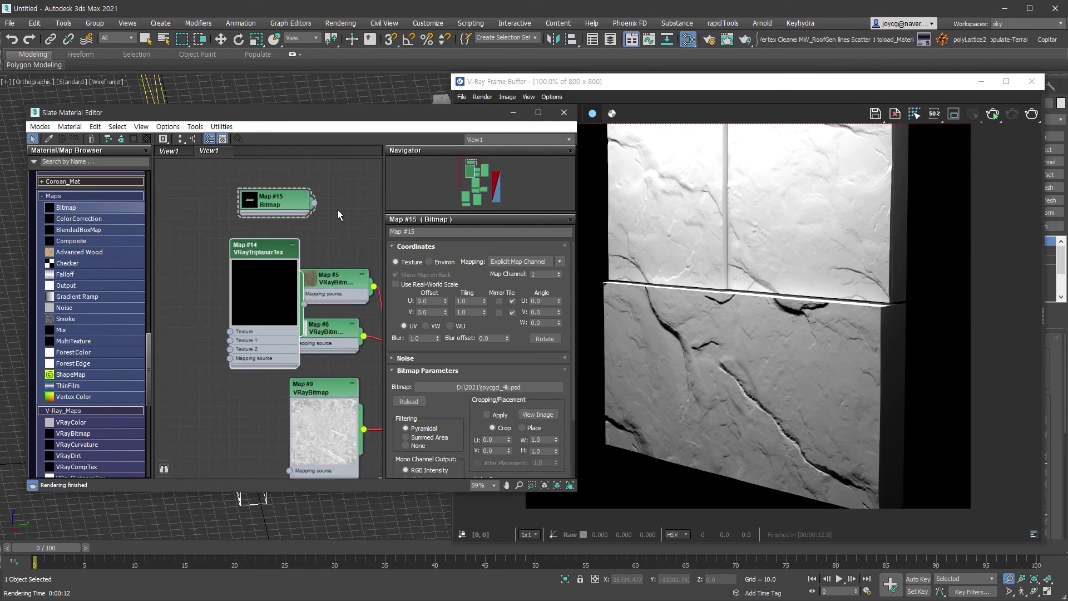
scroll(317, 213, up, 1)
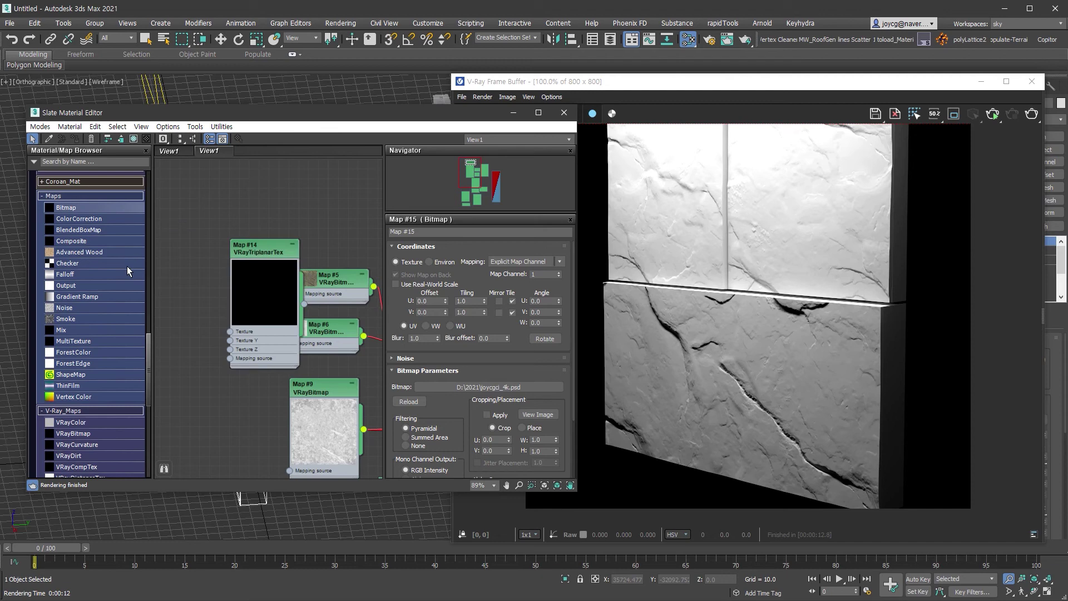
middle_drag(317, 213, 276, 247)
scroll(275, 247, up, 2)
drag(285, 243, 333, 270)
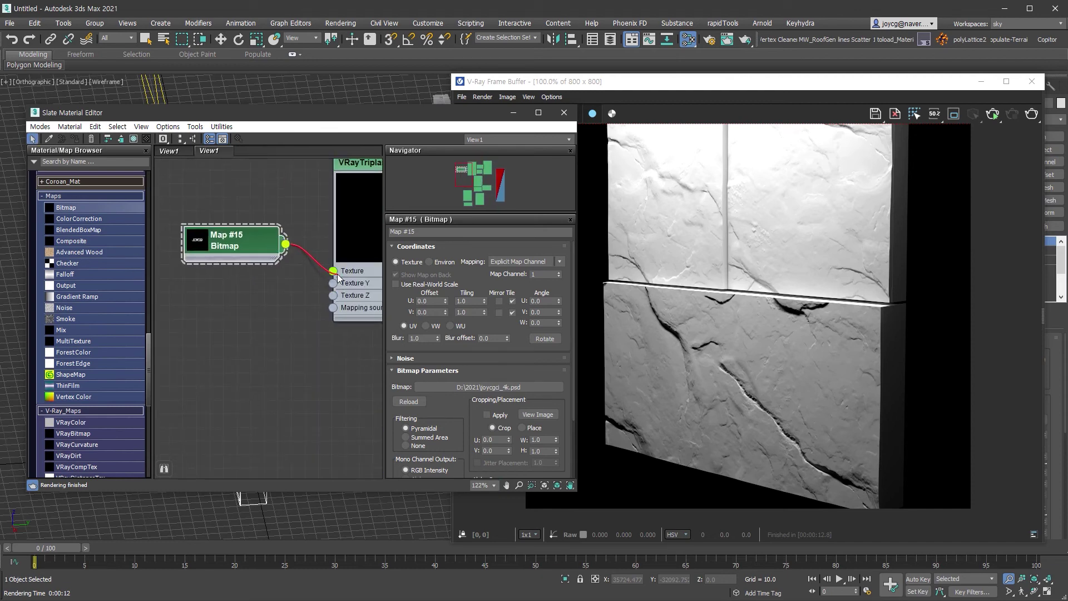
key(Delete)
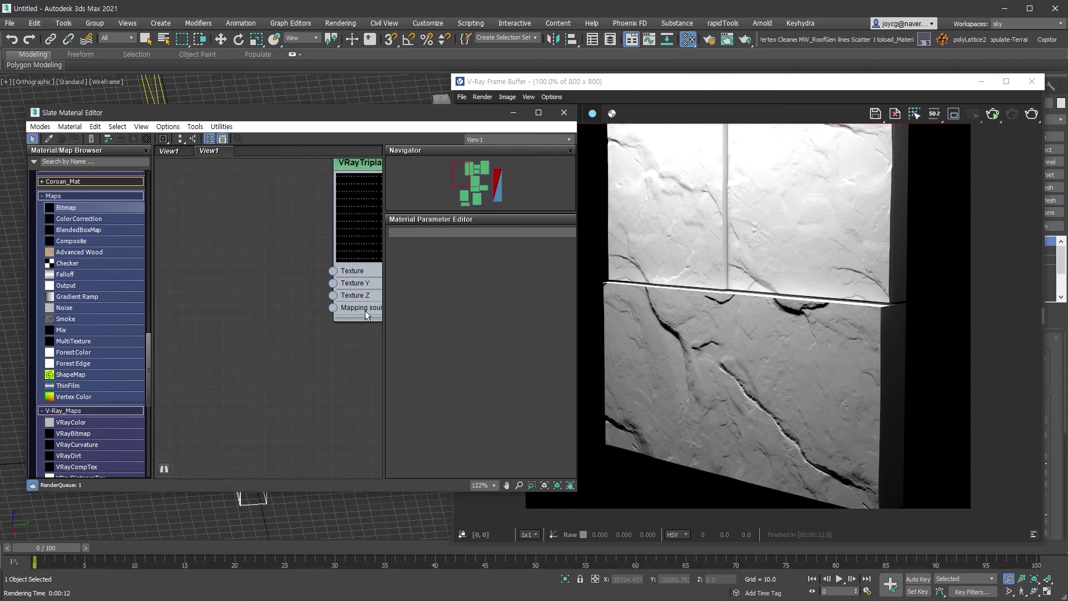
middle_drag(378, 249, 274, 285)
scroll(275, 286, down, 2)
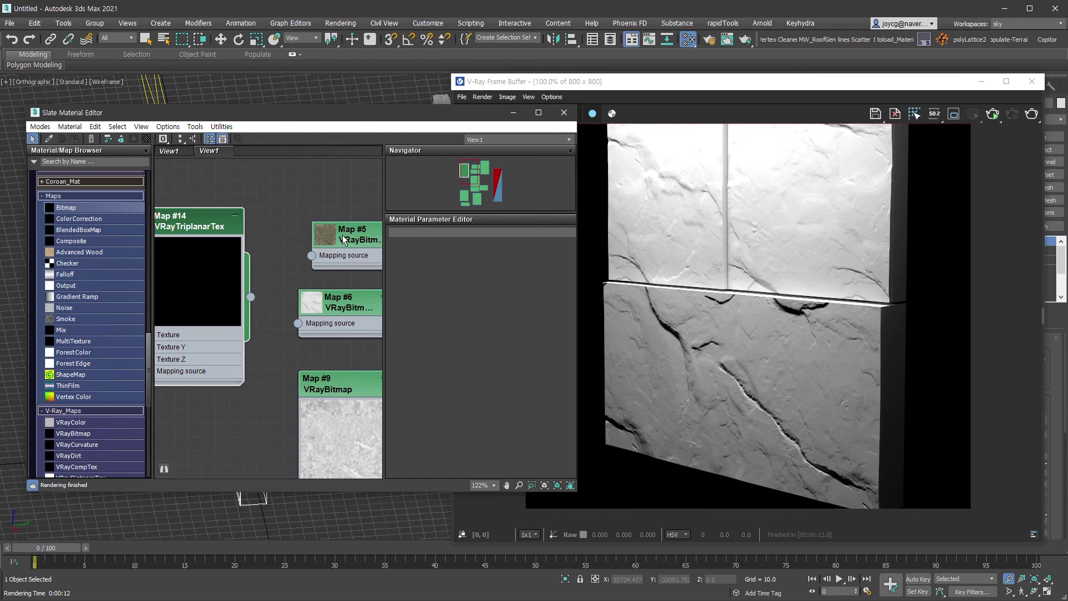
middle_drag(268, 353, 234, 318)
scroll(234, 317, down, 1)
scroll(316, 242, up, 2)
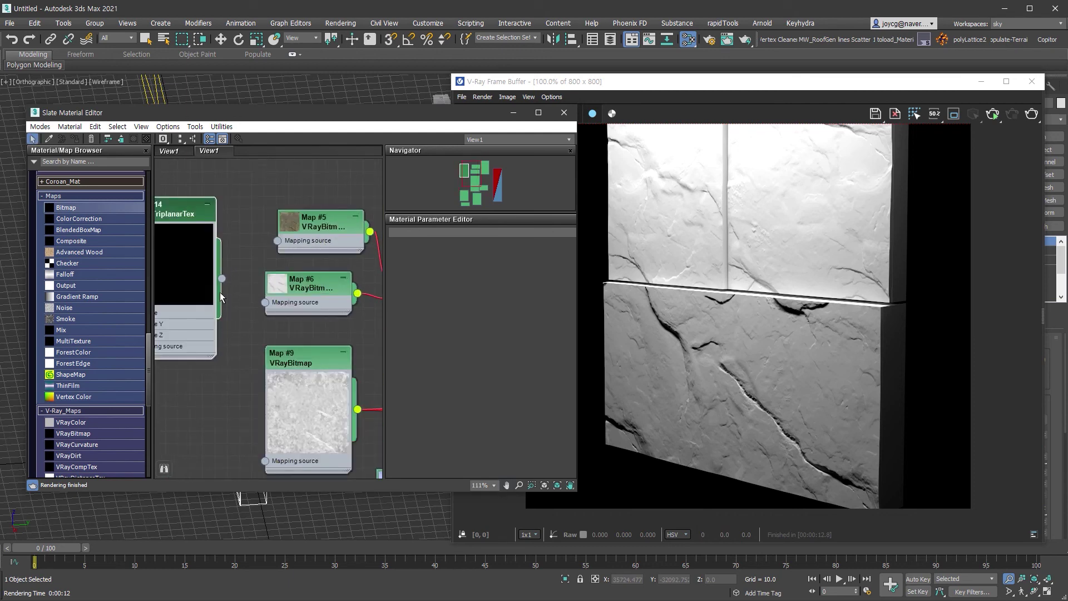
double_click(189, 217)
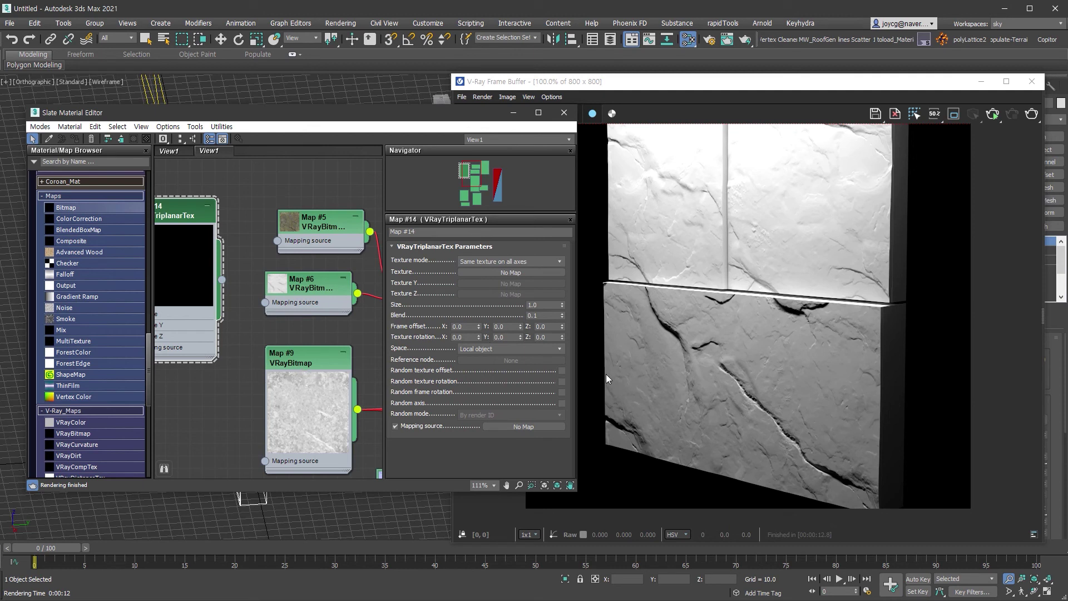
Give Map #14 frame offset 555/555, rotation Z 80, and random offset and rotation by element
click(464, 326)
text(555)
click(504, 327)
text(555)
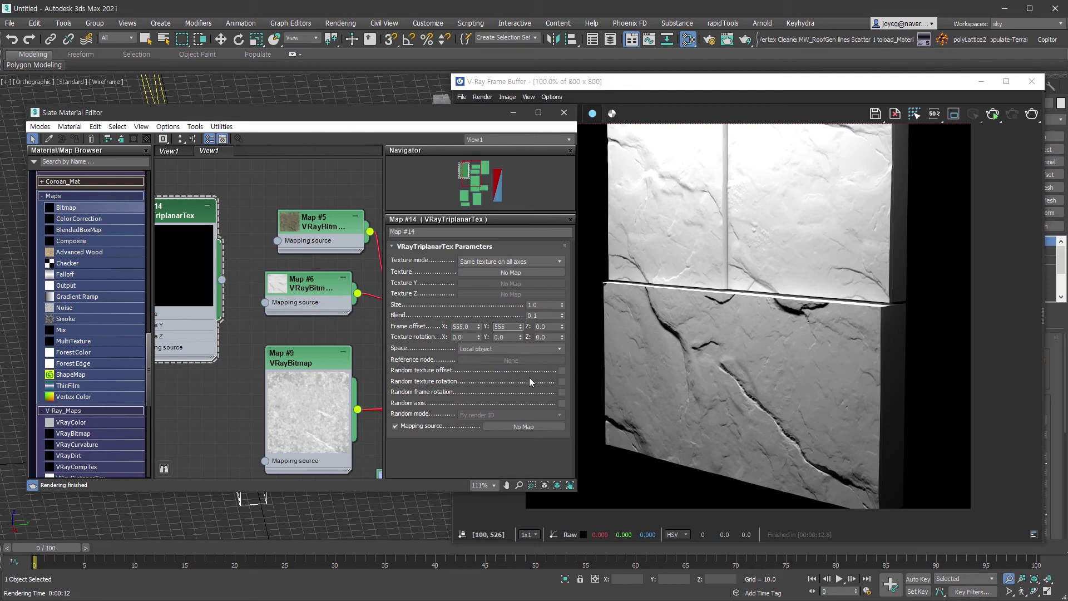
click(538, 337)
text(80)
click(560, 370)
click(561, 380)
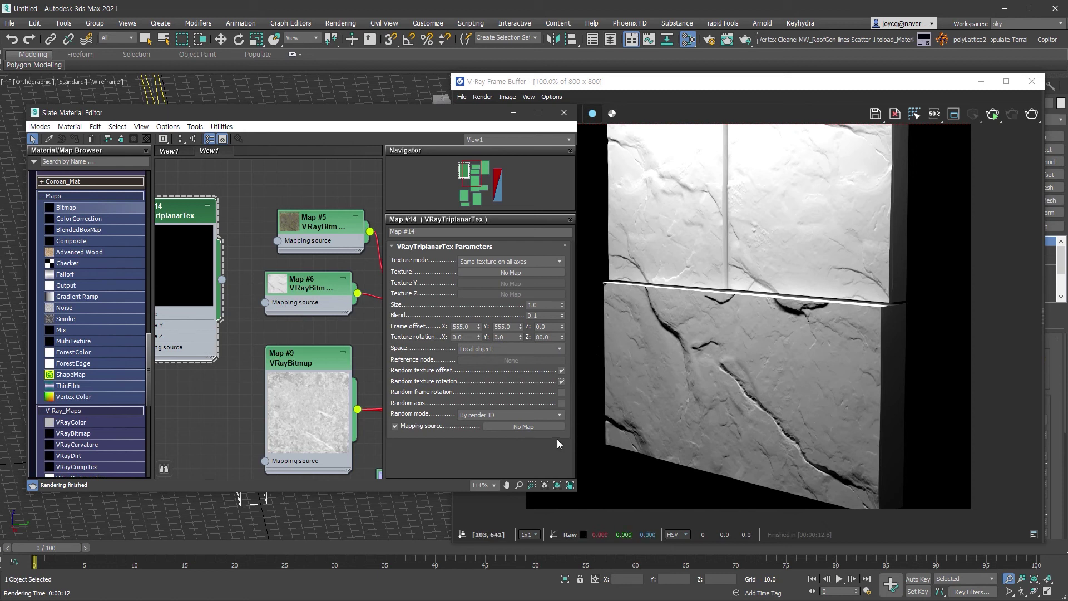
click(505, 416)
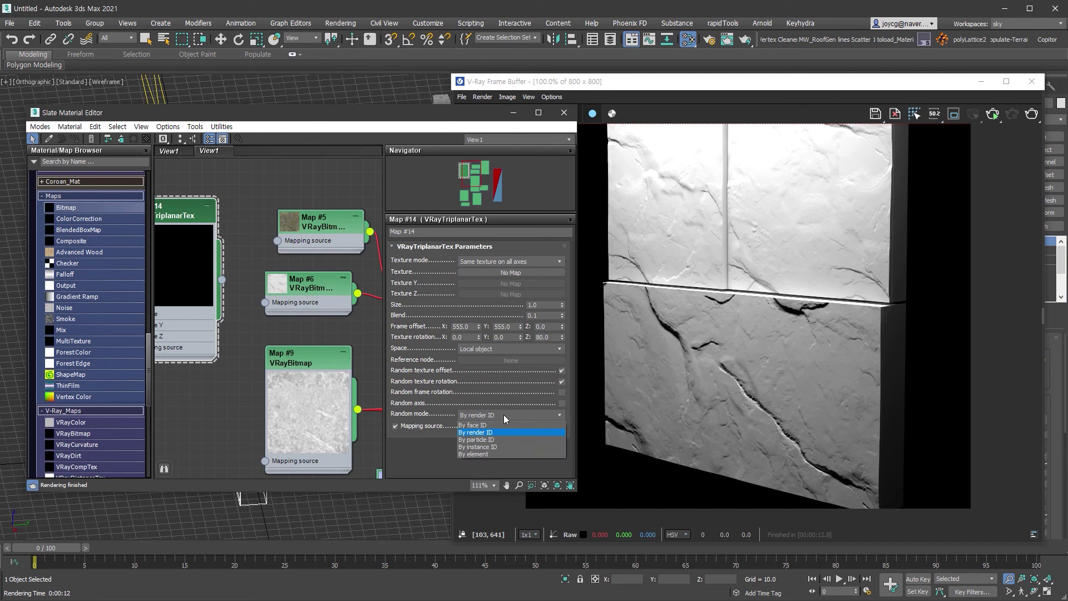
click(508, 453)
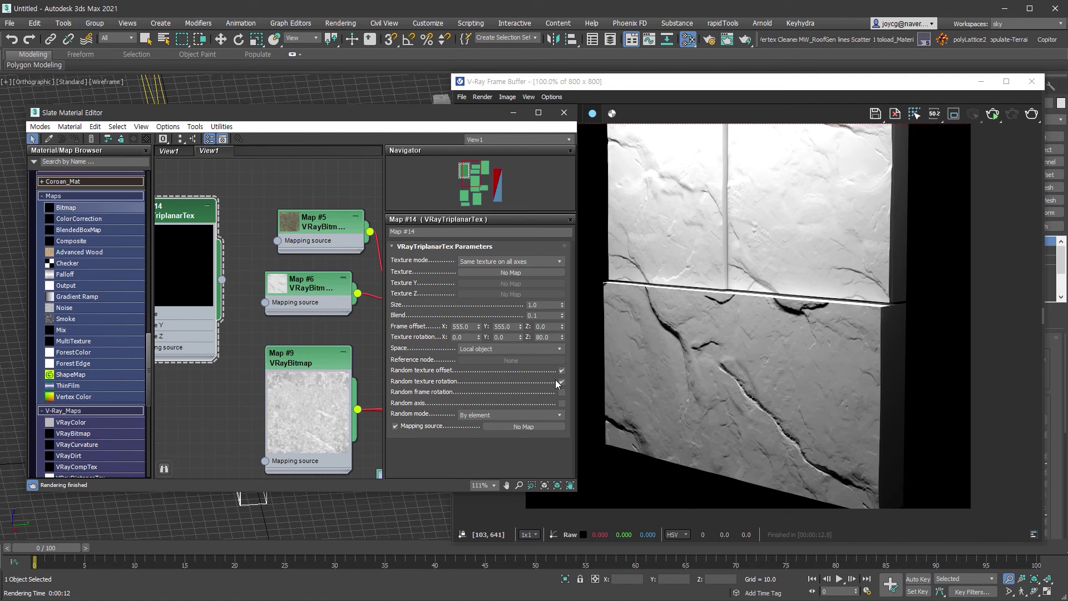
Wire Map #14 into Map #5's Mapping source and set its size to 2000
drag(221, 279, 277, 240)
double_click(546, 306)
text(2000)
key(Return)
scroll(213, 275, down, 2)
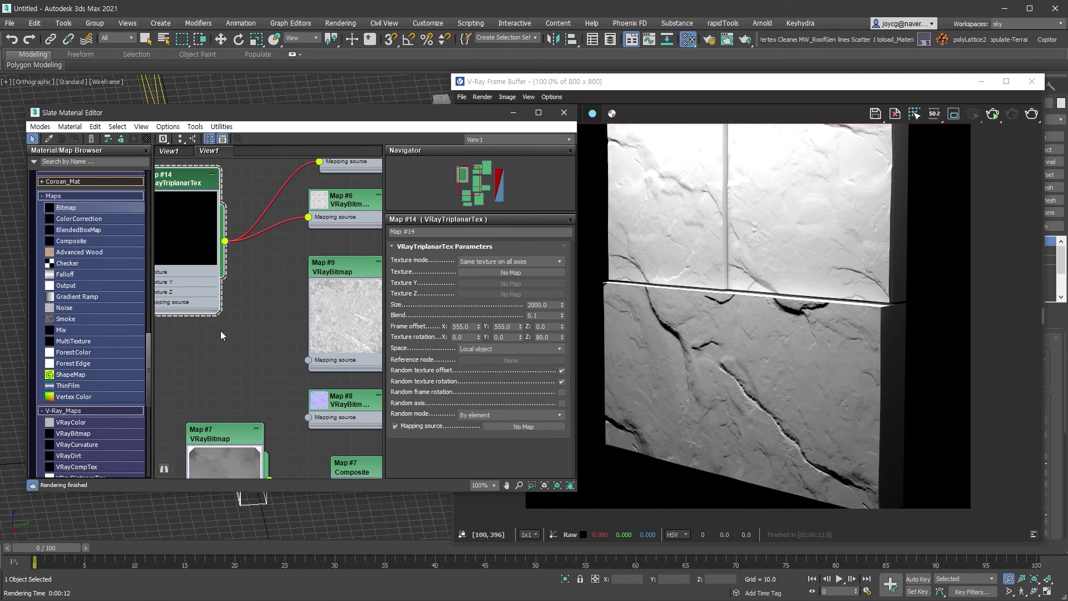
Wire Map #14 into the Mapping source of Maps #9, #8 and #7
drag(224, 240, 308, 360)
middle_drag(300, 356, 308, 286)
drag(231, 171, 315, 347)
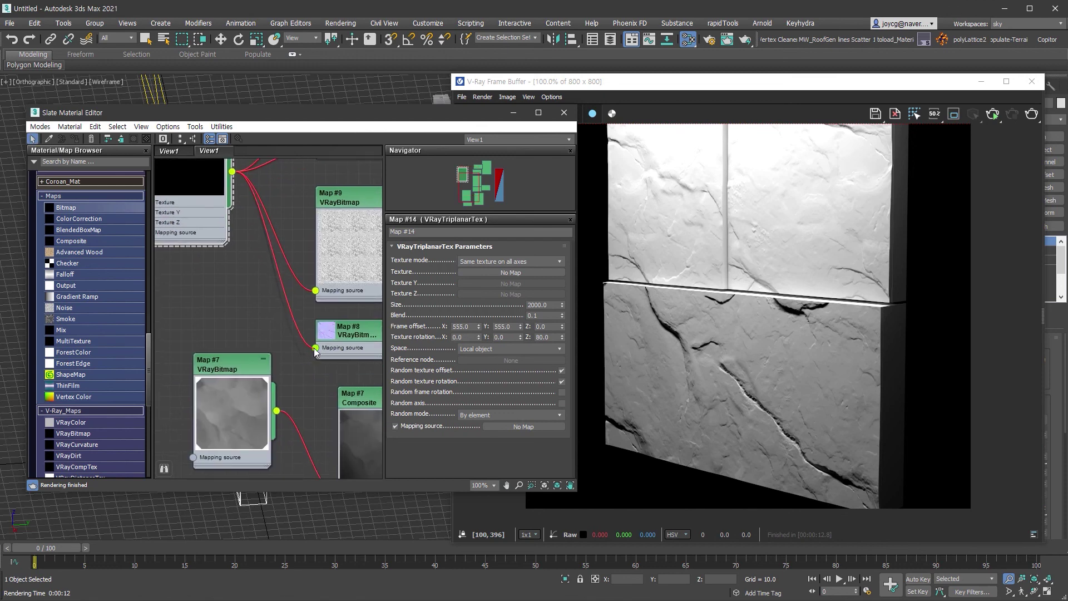
drag(232, 172, 193, 457)
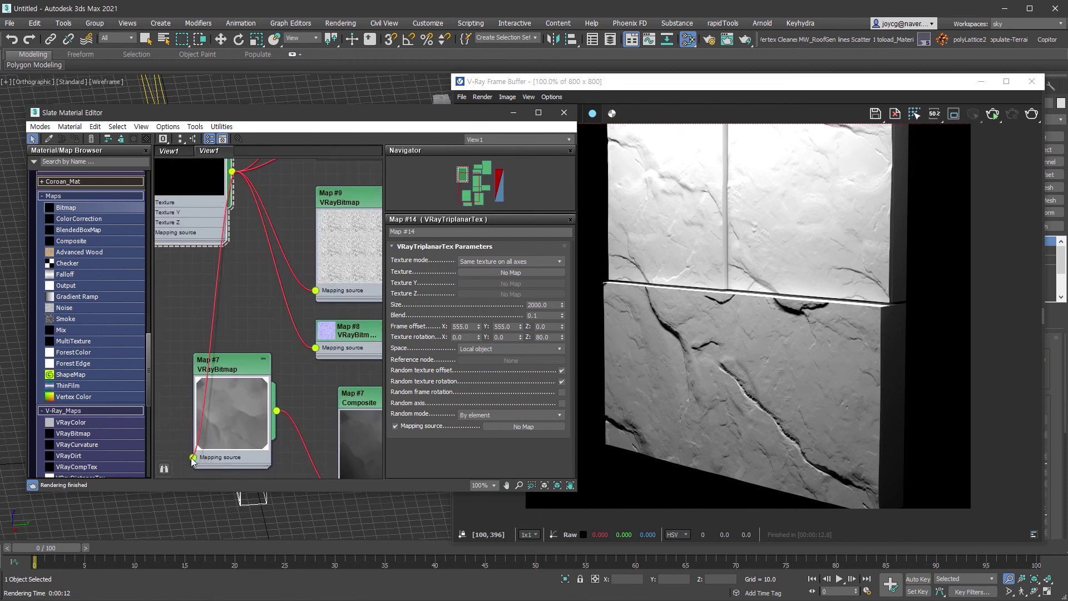
Pan the graph to the VRayMtl node and render the stone panels
scroll(193, 460, down, 3)
middle_drag(278, 356, 181, 405)
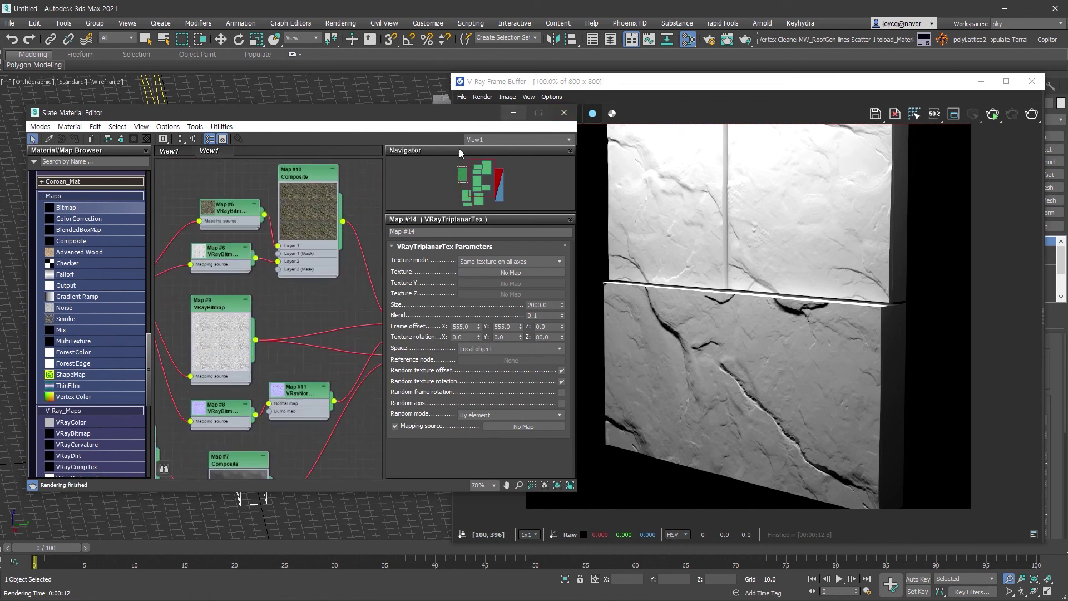
drag(473, 179, 499, 172)
click(1032, 114)
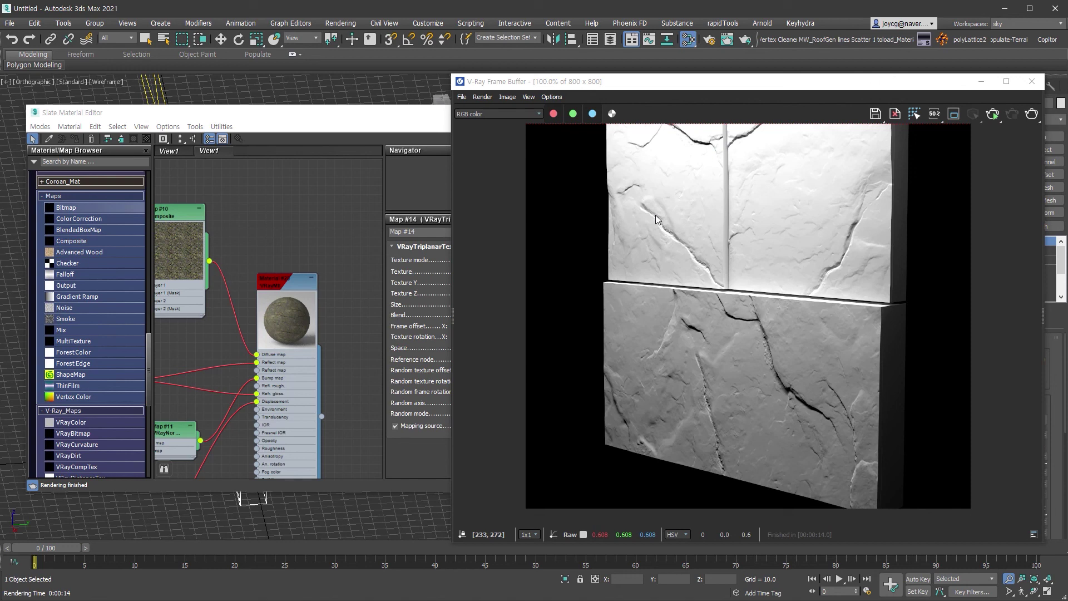
Re-render with Material #25 selected, delete the Composite-to-Diffuse wire, and minimize the Slate editor
click(1031, 82)
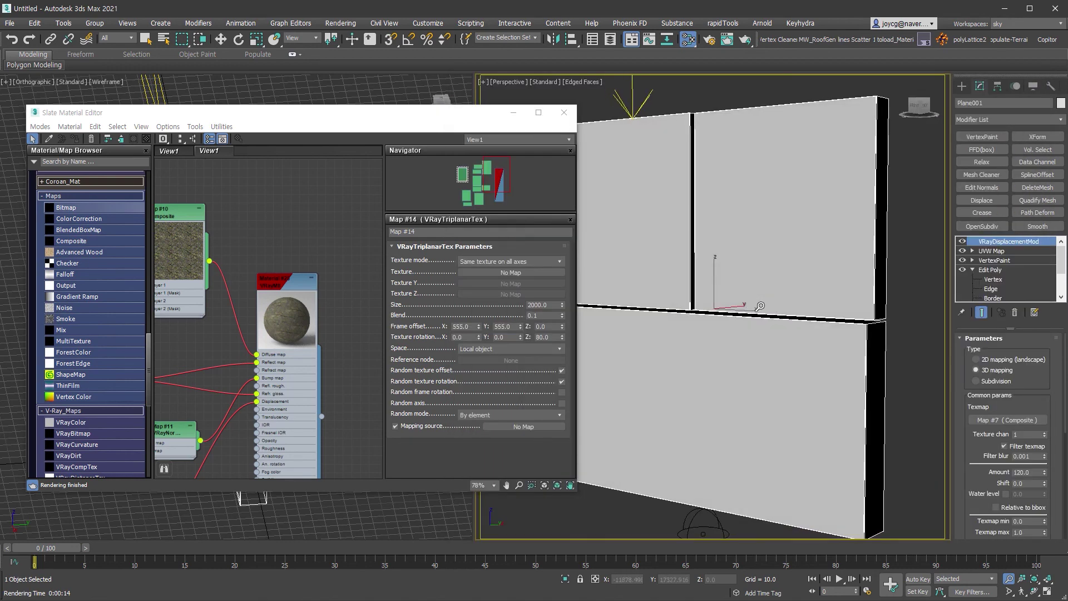
click(300, 282)
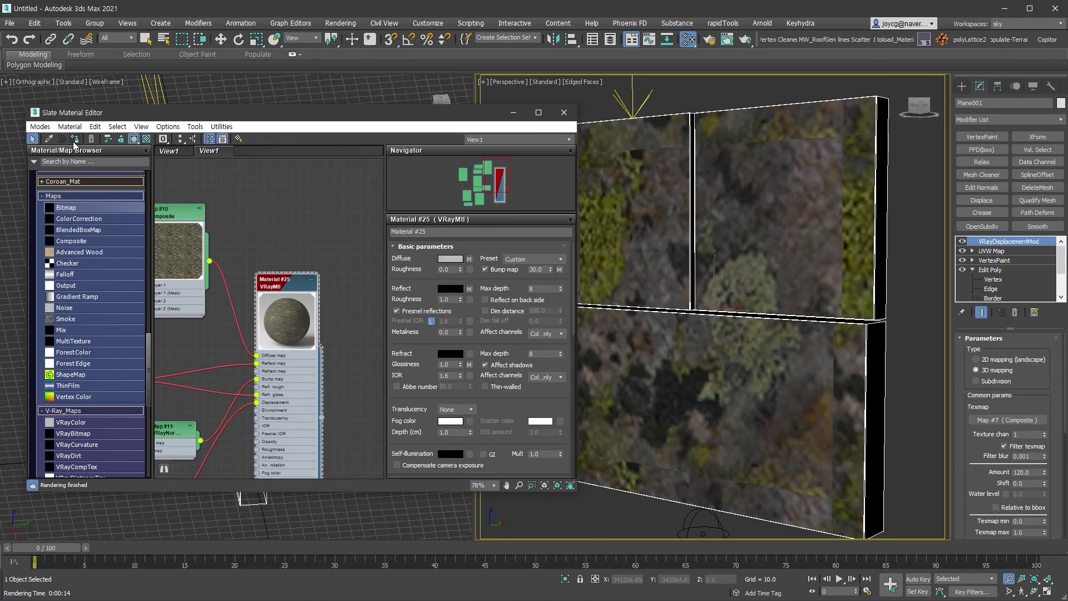
click(745, 39)
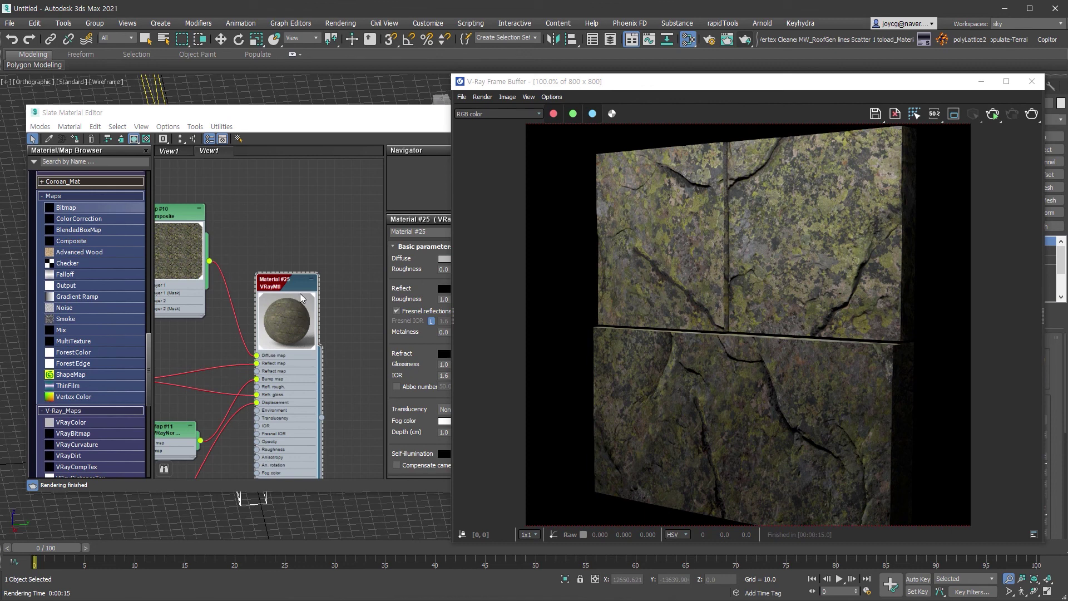
drag(257, 360, 352, 400)
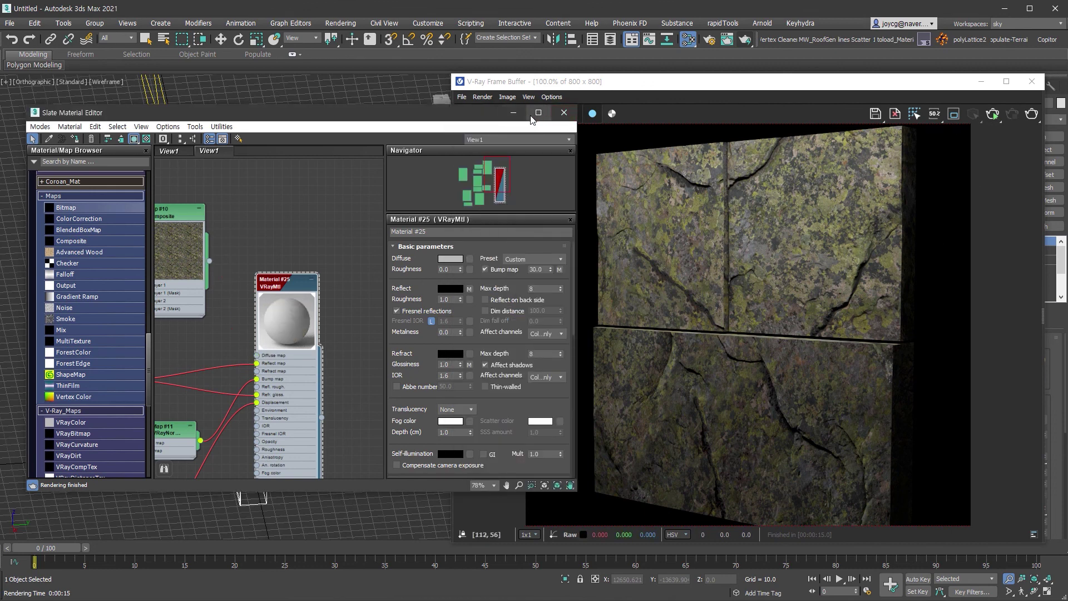
click(513, 113)
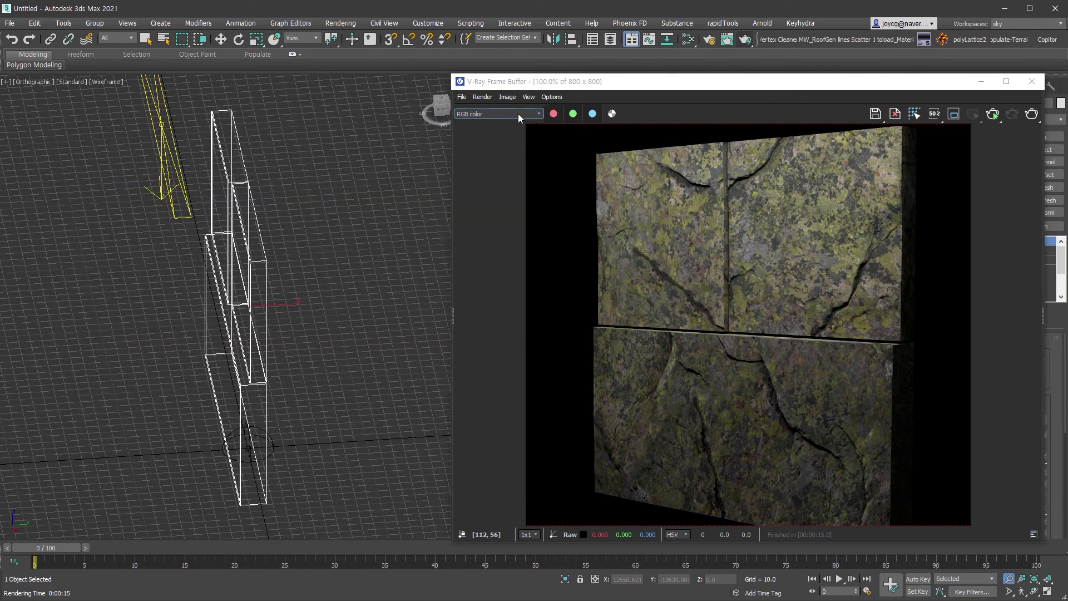
Re-render the grey cracked panels with Shift+Q and move the frame buffer aside to show the Perspective viewport
key(shift+q)
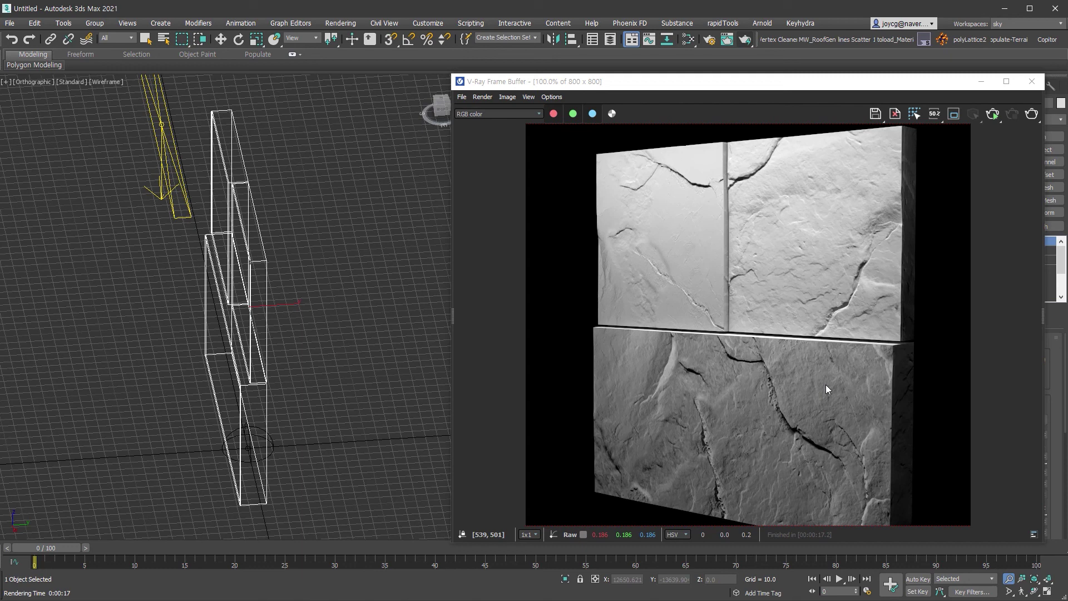
drag(634, 81, 128, 62)
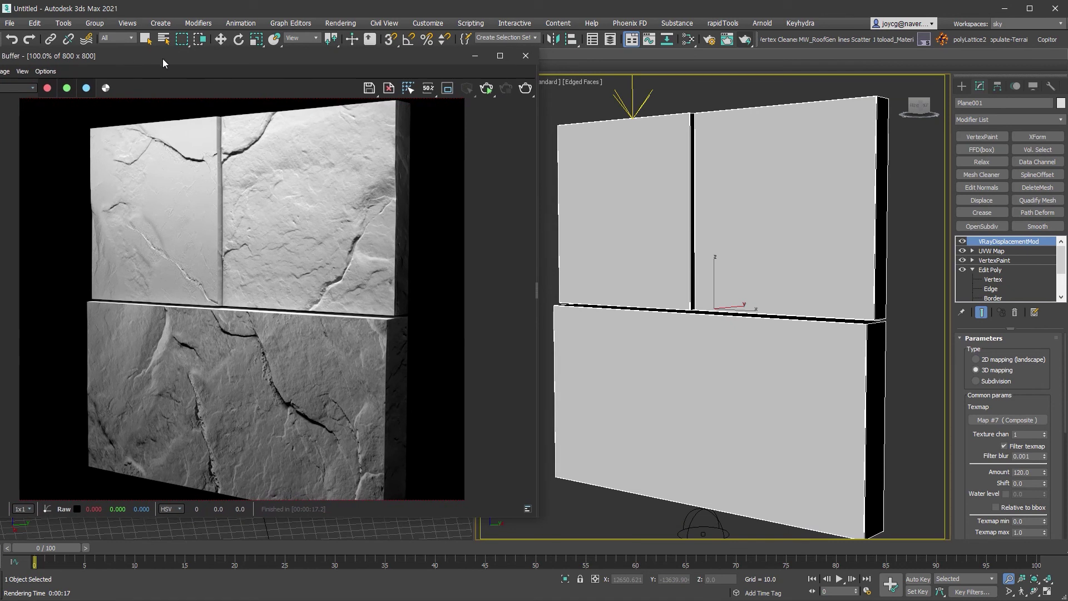